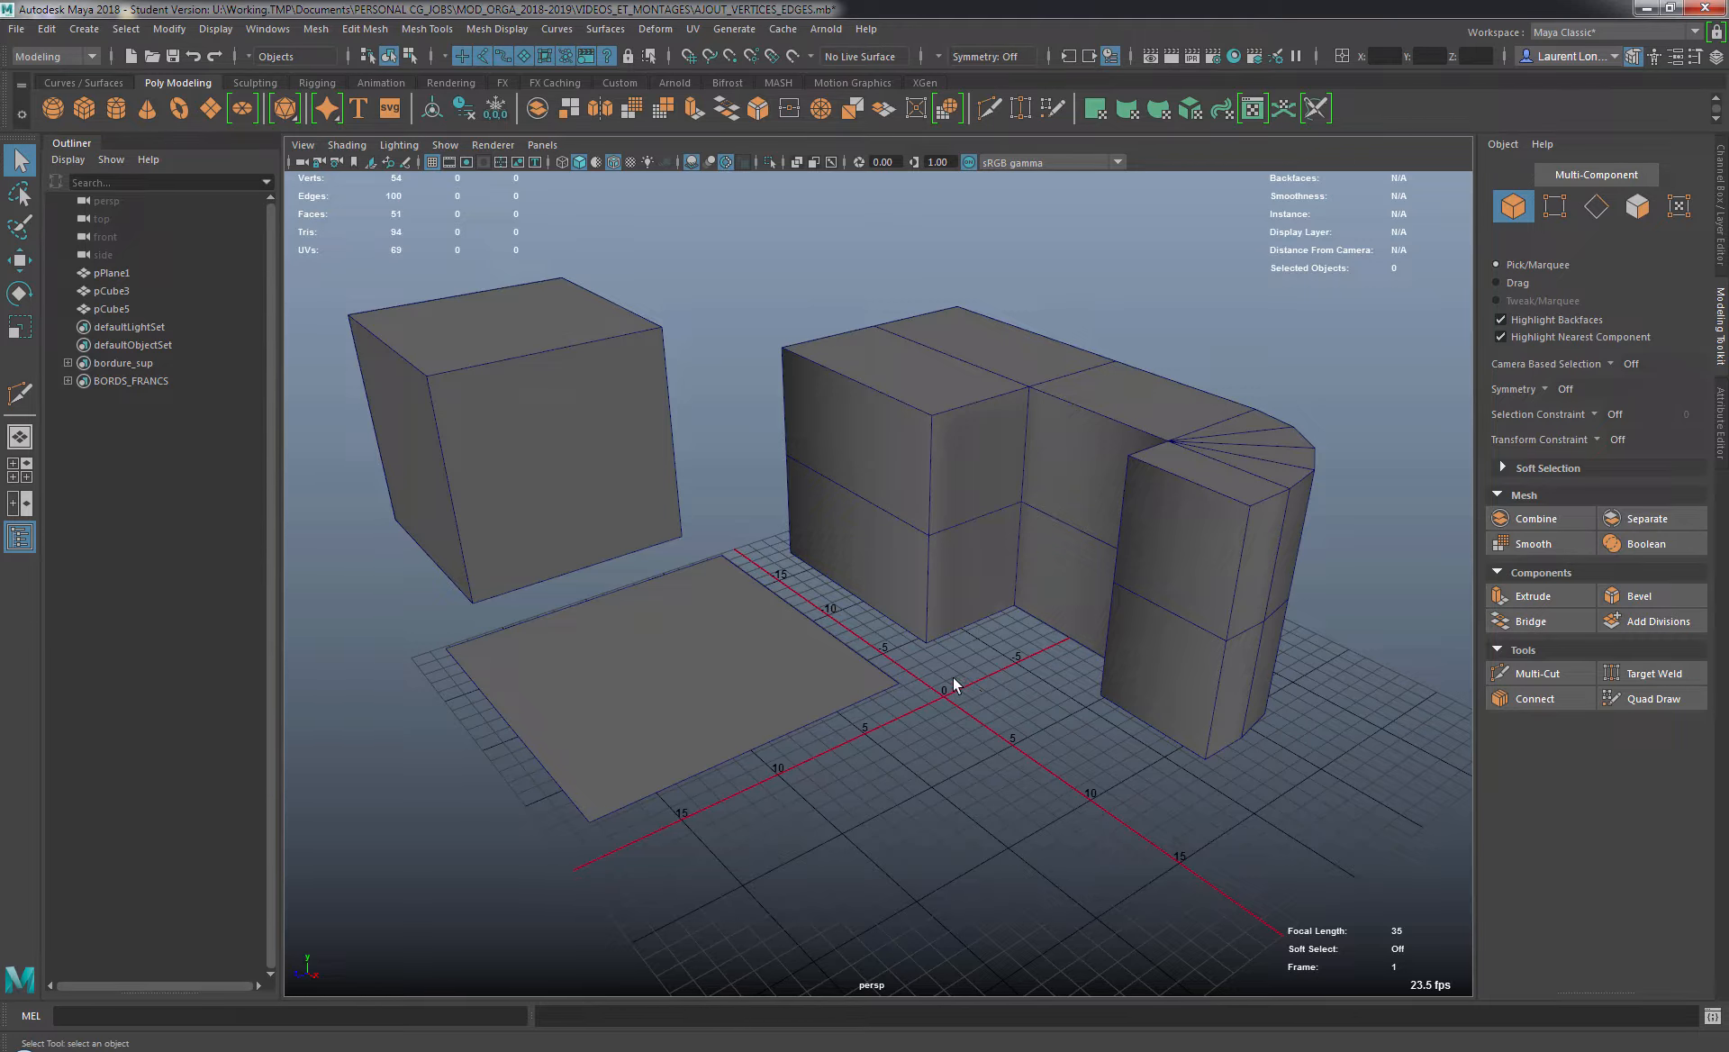
# Select the top corner vertices of the plain standalone cube and chamfer them.
pyautogui.rightClick(730, 441)
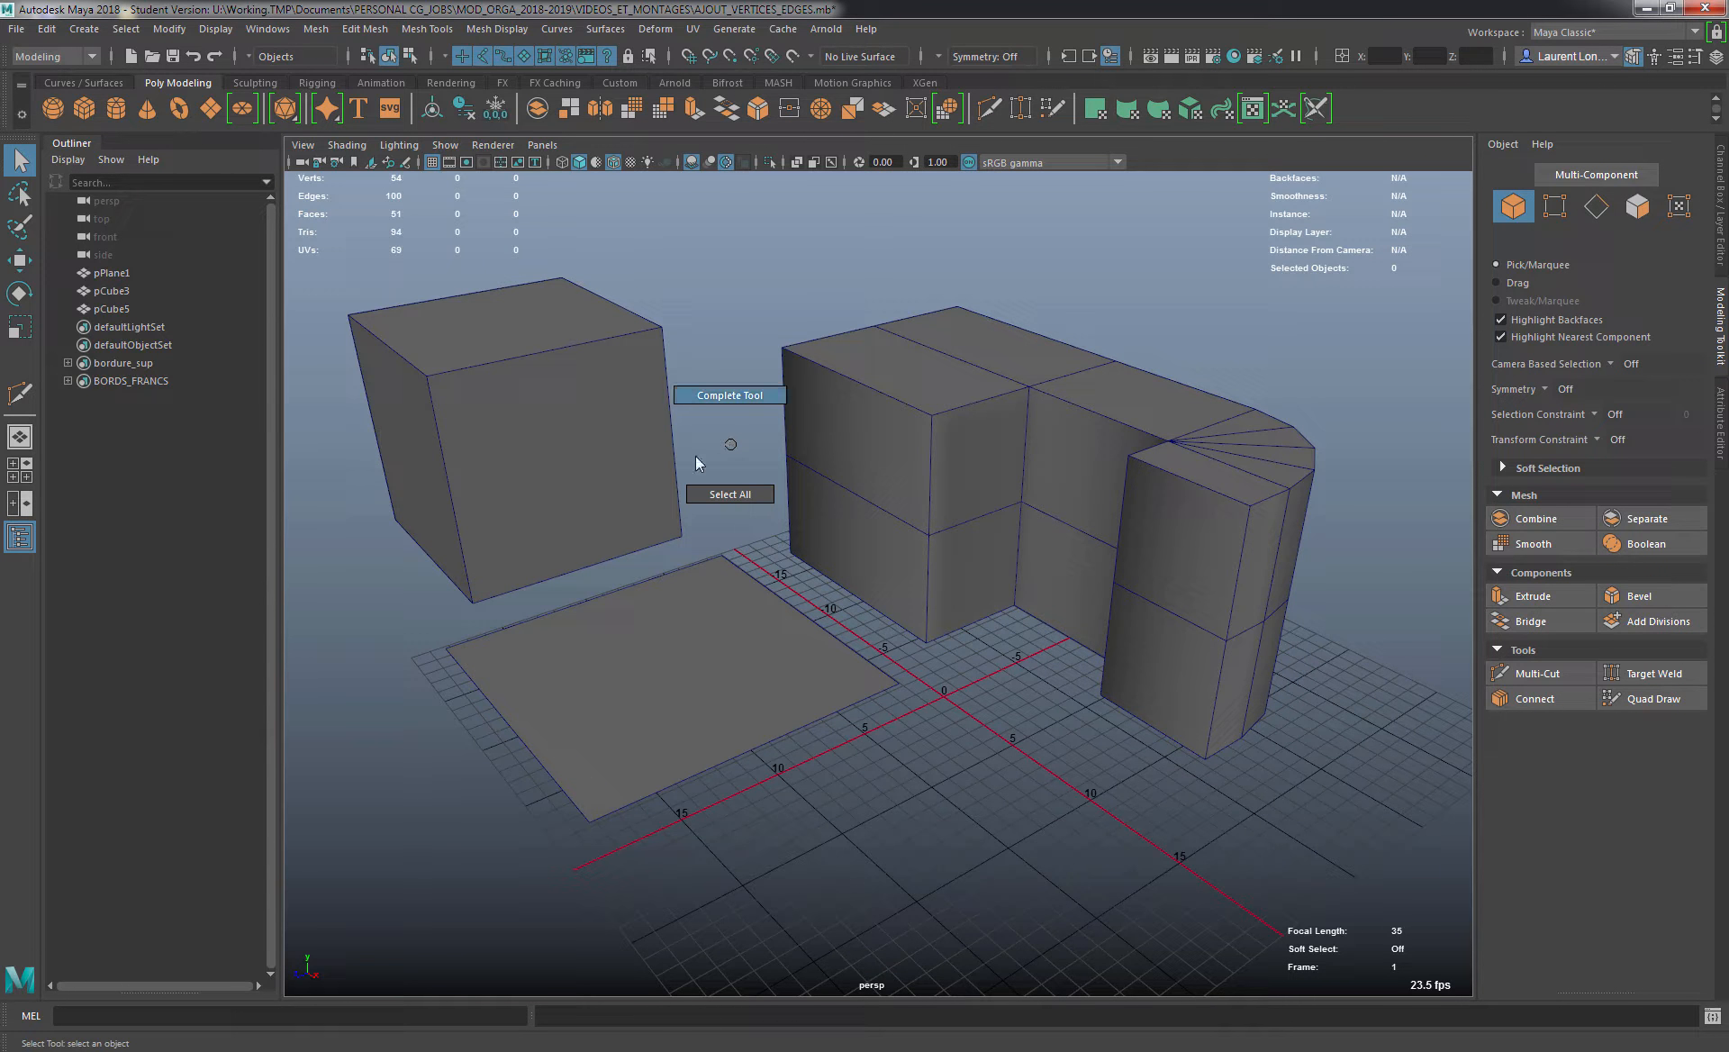
pyautogui.click(640, 414)
pyautogui.keyDown('alt'); pyautogui.moveTo(607, 403); pyautogui.dragTo(667, 397); pyautogui.keyUp('alt')
pyautogui.moveTo(652, 384); pyautogui.dragTo(609, 405, button='right')
pyautogui.moveTo(820, 315); pyautogui.dragTo(341, 526)
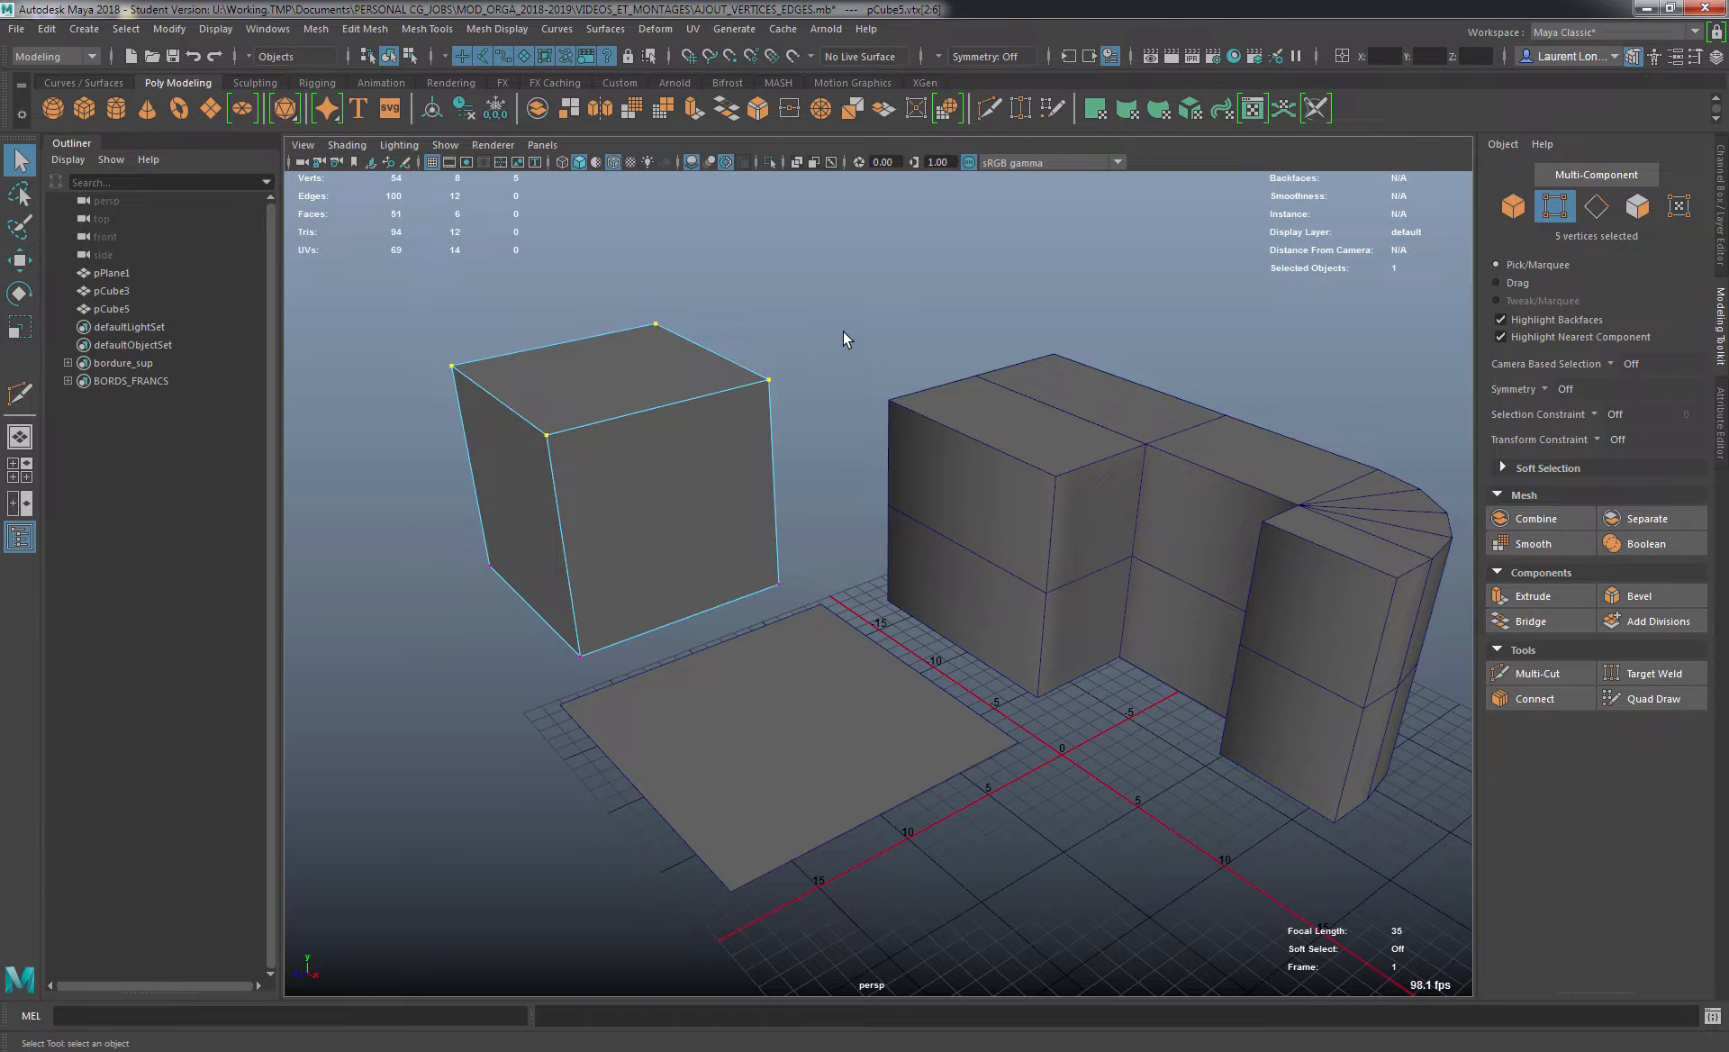
pyautogui.moveTo(843, 332)
pyautogui.keyDown('shift'); pyautogui.mouseDown(button='right')
pyautogui.moveTo(930, 341)
pyautogui.moveTo(842, 335)
pyautogui.mouseUp(button='right'); pyautogui.keyUp('shift')
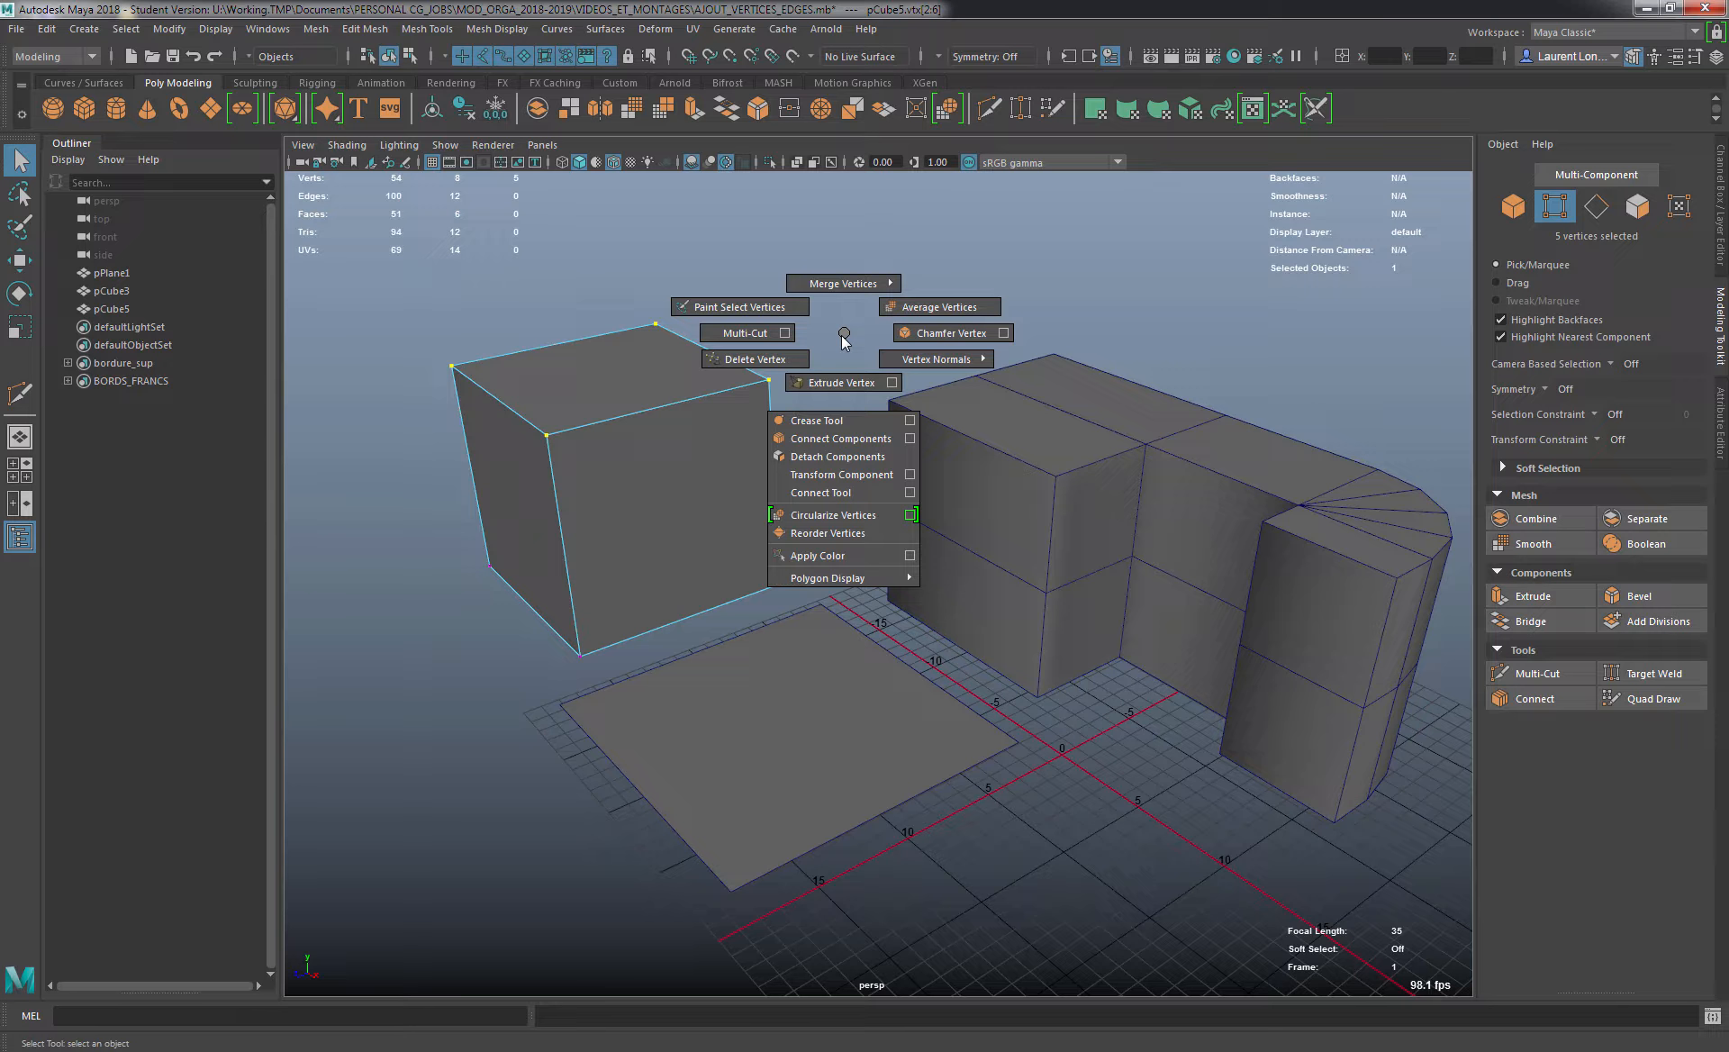
pyautogui.keyDown('shift'); pyautogui.moveTo(845, 339); pyautogui.dragTo(906, 337, button='right'); pyautogui.keyUp('shift')
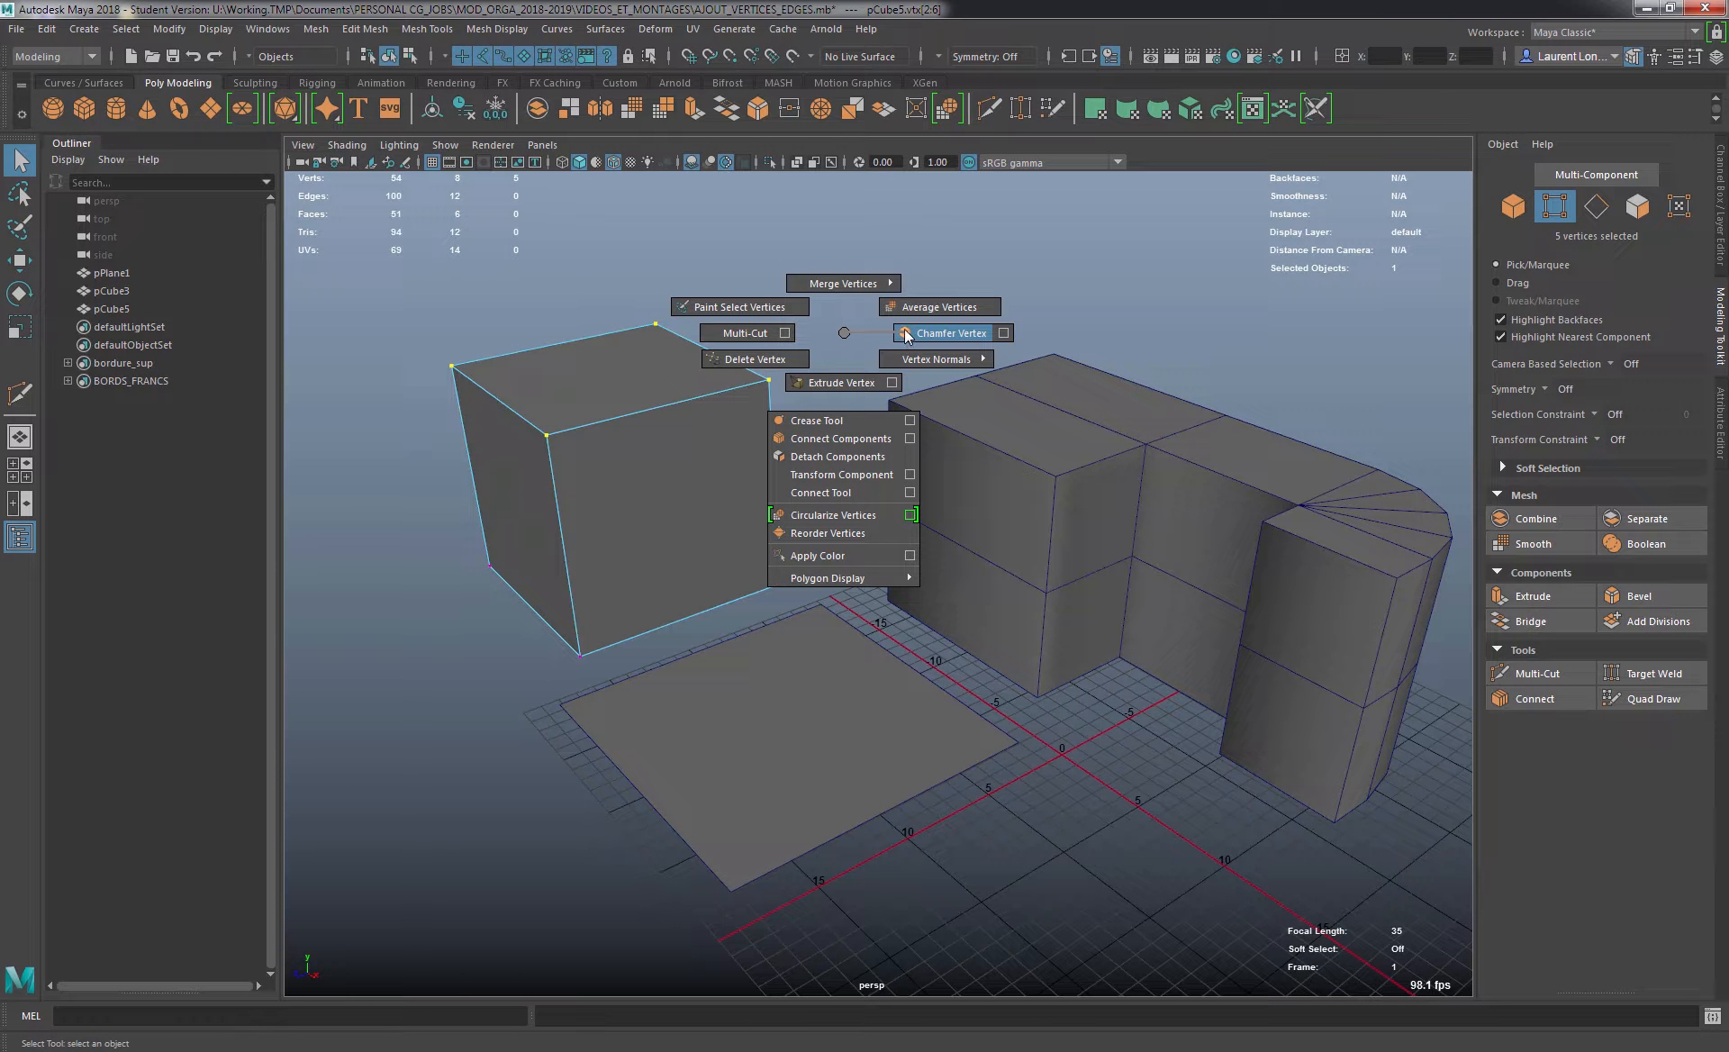
pyautogui.moveTo(906, 337)
pyautogui.keyDown('shift'); pyautogui.mouseDown(button='right')
pyautogui.moveTo(869, 338)
pyautogui.moveTo(892, 342)
pyautogui.mouseUp(button='right'); pyautogui.keyUp('shift')
pyautogui.keyDown('shift'); pyautogui.moveTo(900, 332); pyautogui.dragTo(839, 329, button='right'); pyautogui.keyUp('shift')
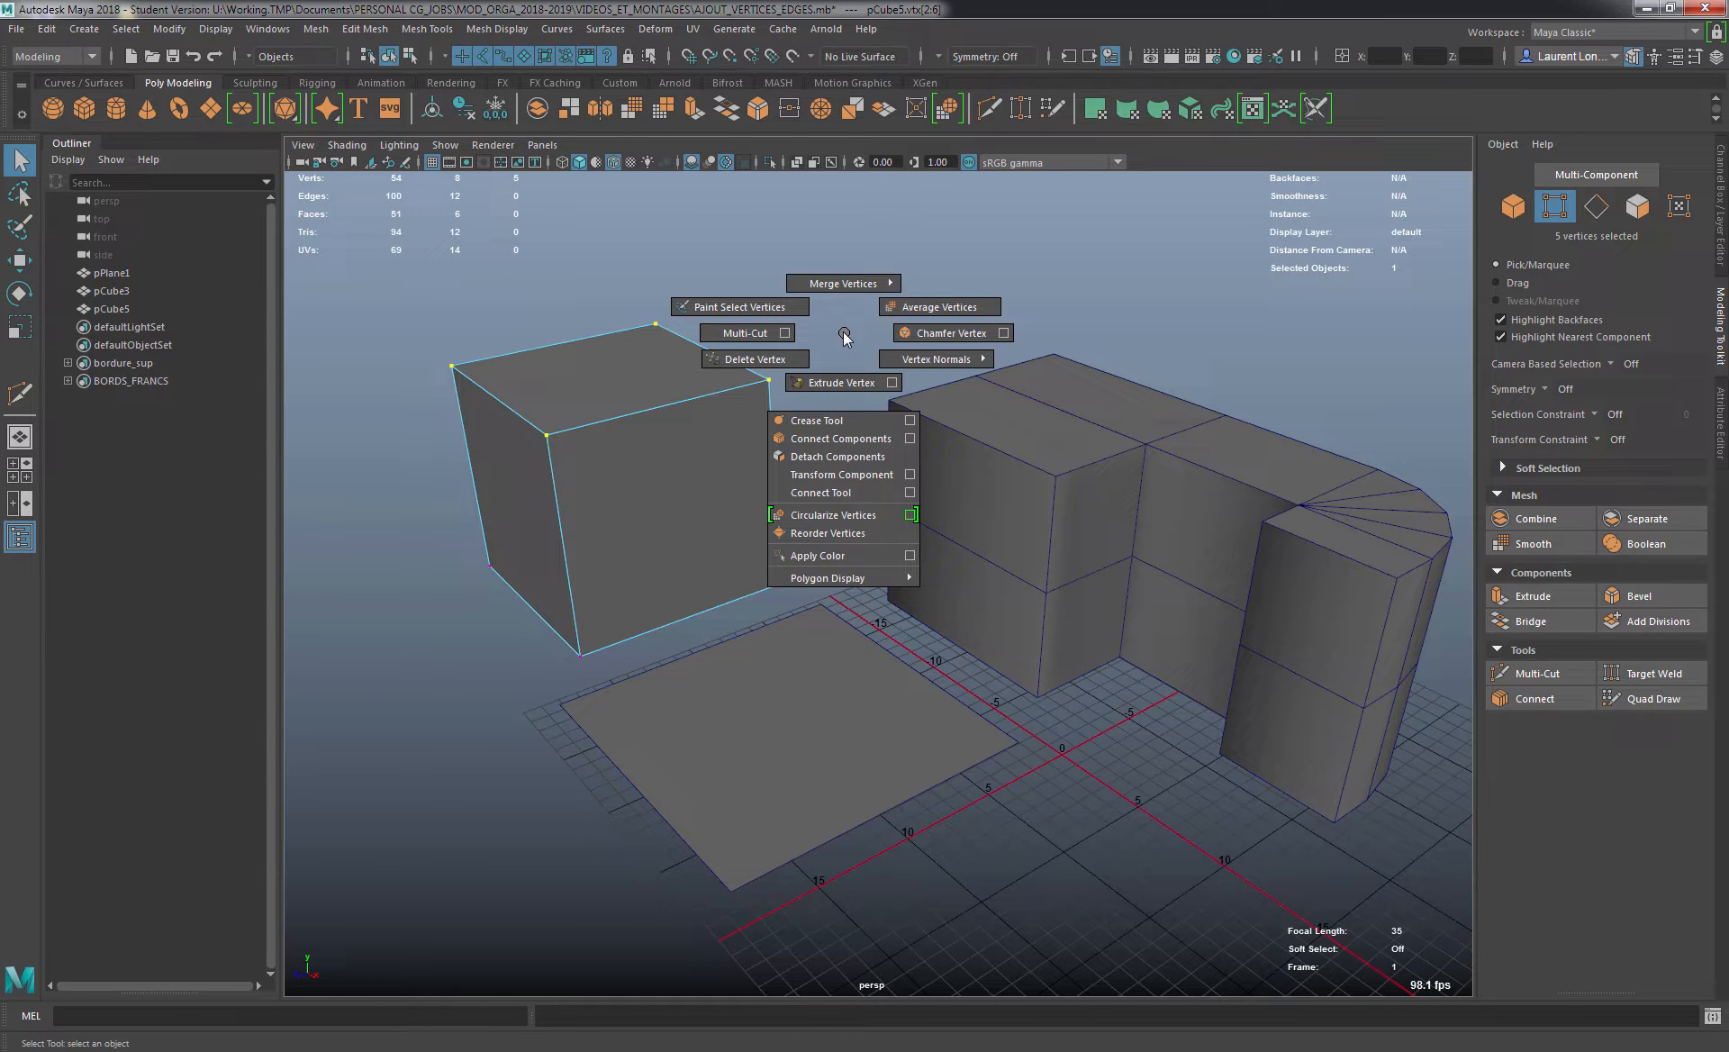
pyautogui.keyDown('shift'); pyautogui.moveTo(844, 335); pyautogui.dragTo(837, 360, button='right'); pyautogui.keyUp('shift')
pyautogui.keyDown('alt'); pyautogui.moveTo(838, 360); pyautogui.dragTo(850, 432); pyautogui.keyUp('alt')
pyautogui.keyDown('alt'); pyautogui.moveTo(849, 432); pyautogui.dragTo(772, 374, button='middle'); pyautogui.keyUp('alt')
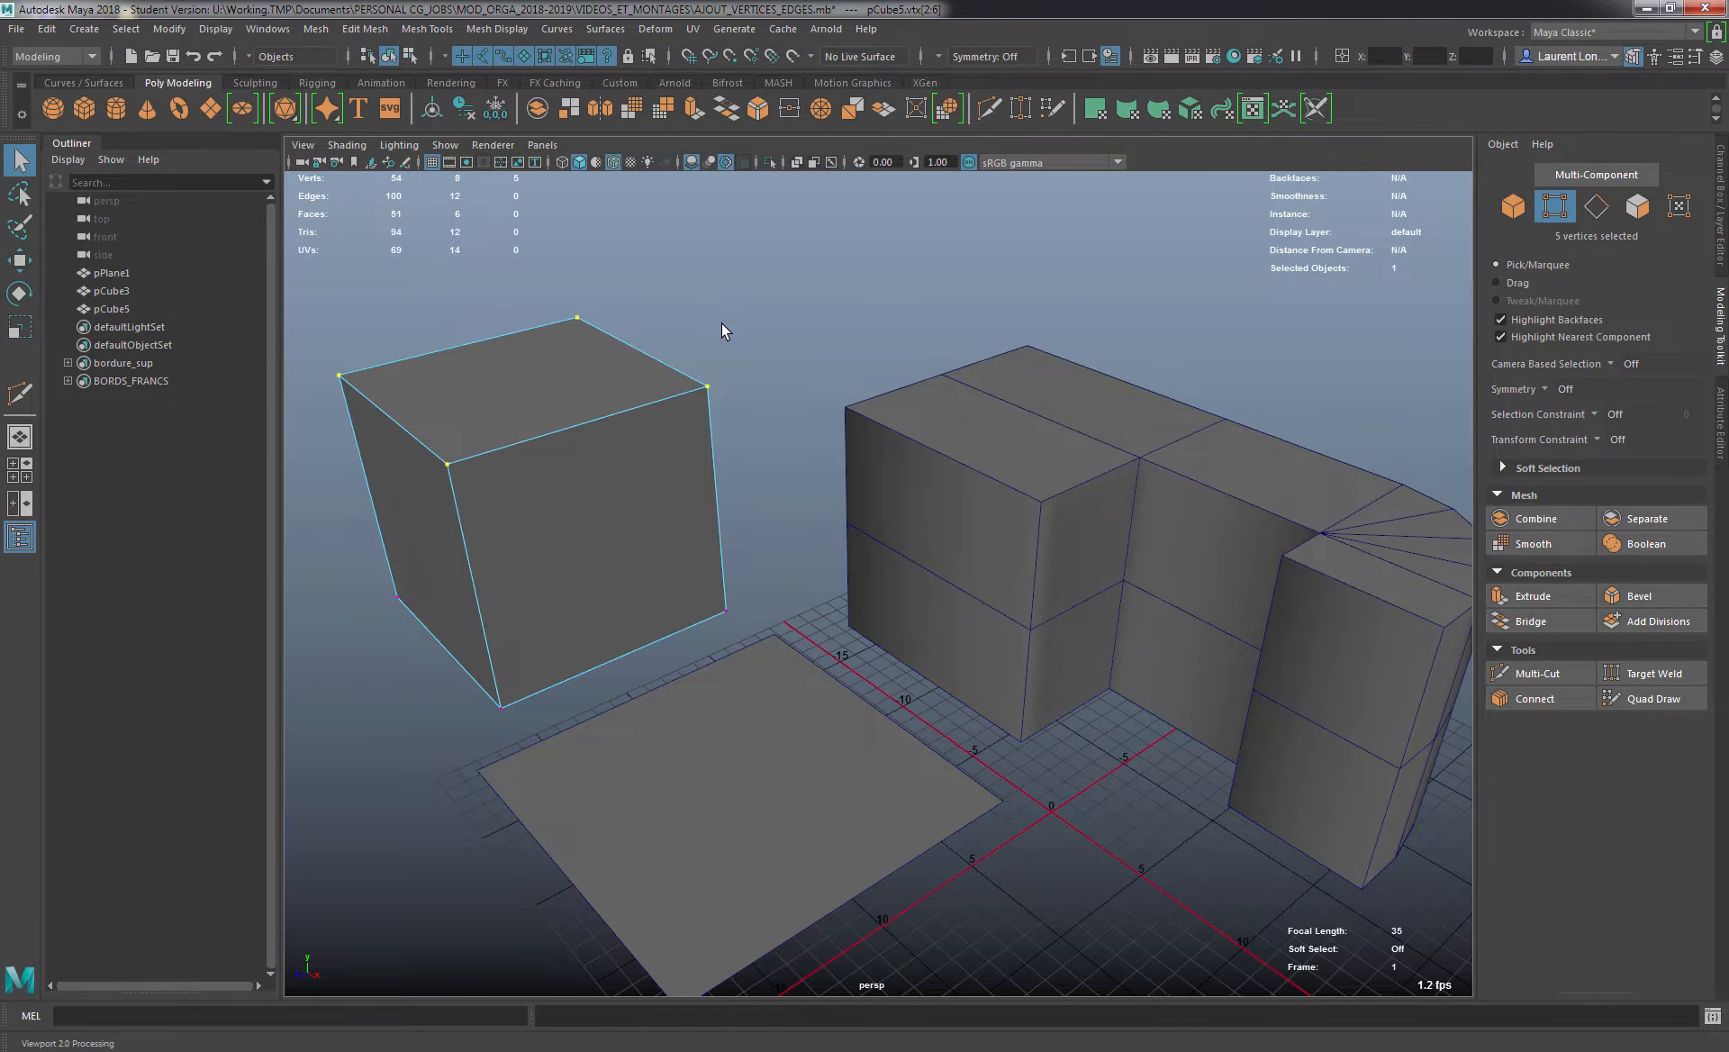
pyautogui.keyDown('alt'); pyautogui.moveTo(748, 343); pyautogui.dragTo(759, 343, button='middle'); pyautogui.keyUp('alt')
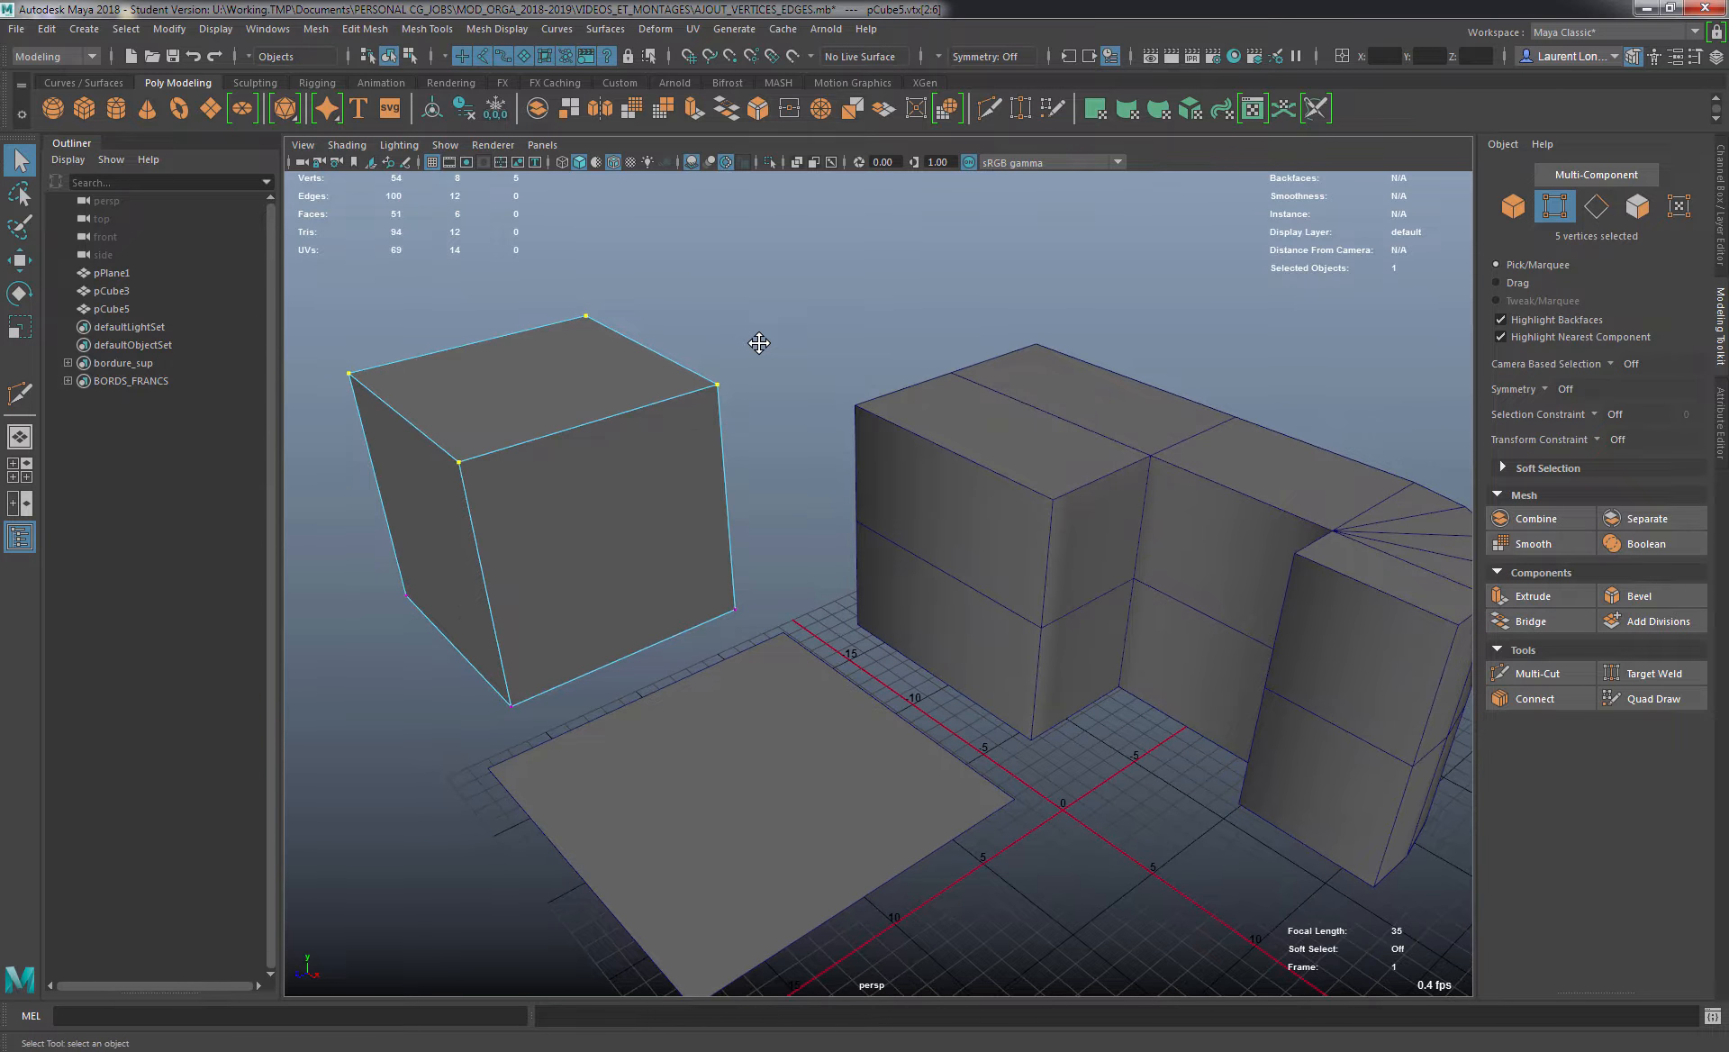
pyautogui.hotkey('ctrl', 'b')
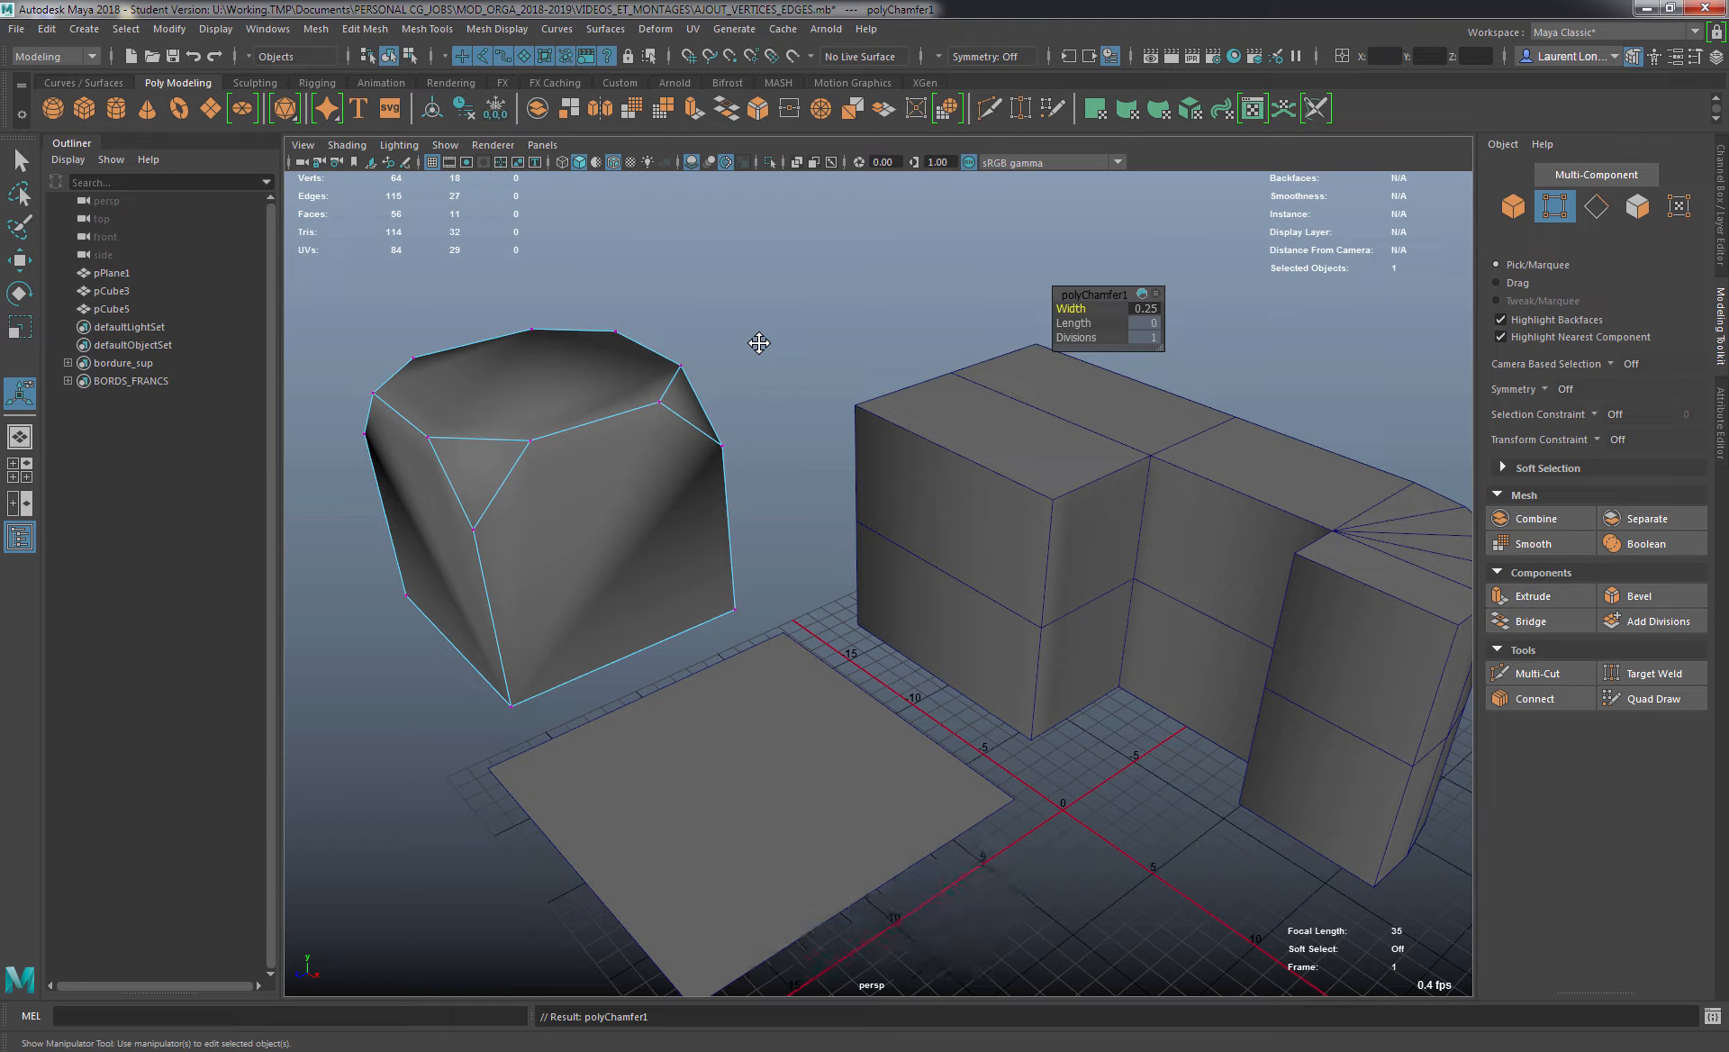
# Reduce the vertex chamfer's width to 0.15.
pyautogui.keyDown('alt'); pyautogui.moveTo(743, 374); pyautogui.dragTo(852, 419, button='right'); pyautogui.keyUp('alt')
pyautogui.keyDown('alt'); pyautogui.moveTo(851, 418); pyautogui.dragTo(941, 448); pyautogui.keyUp('alt')
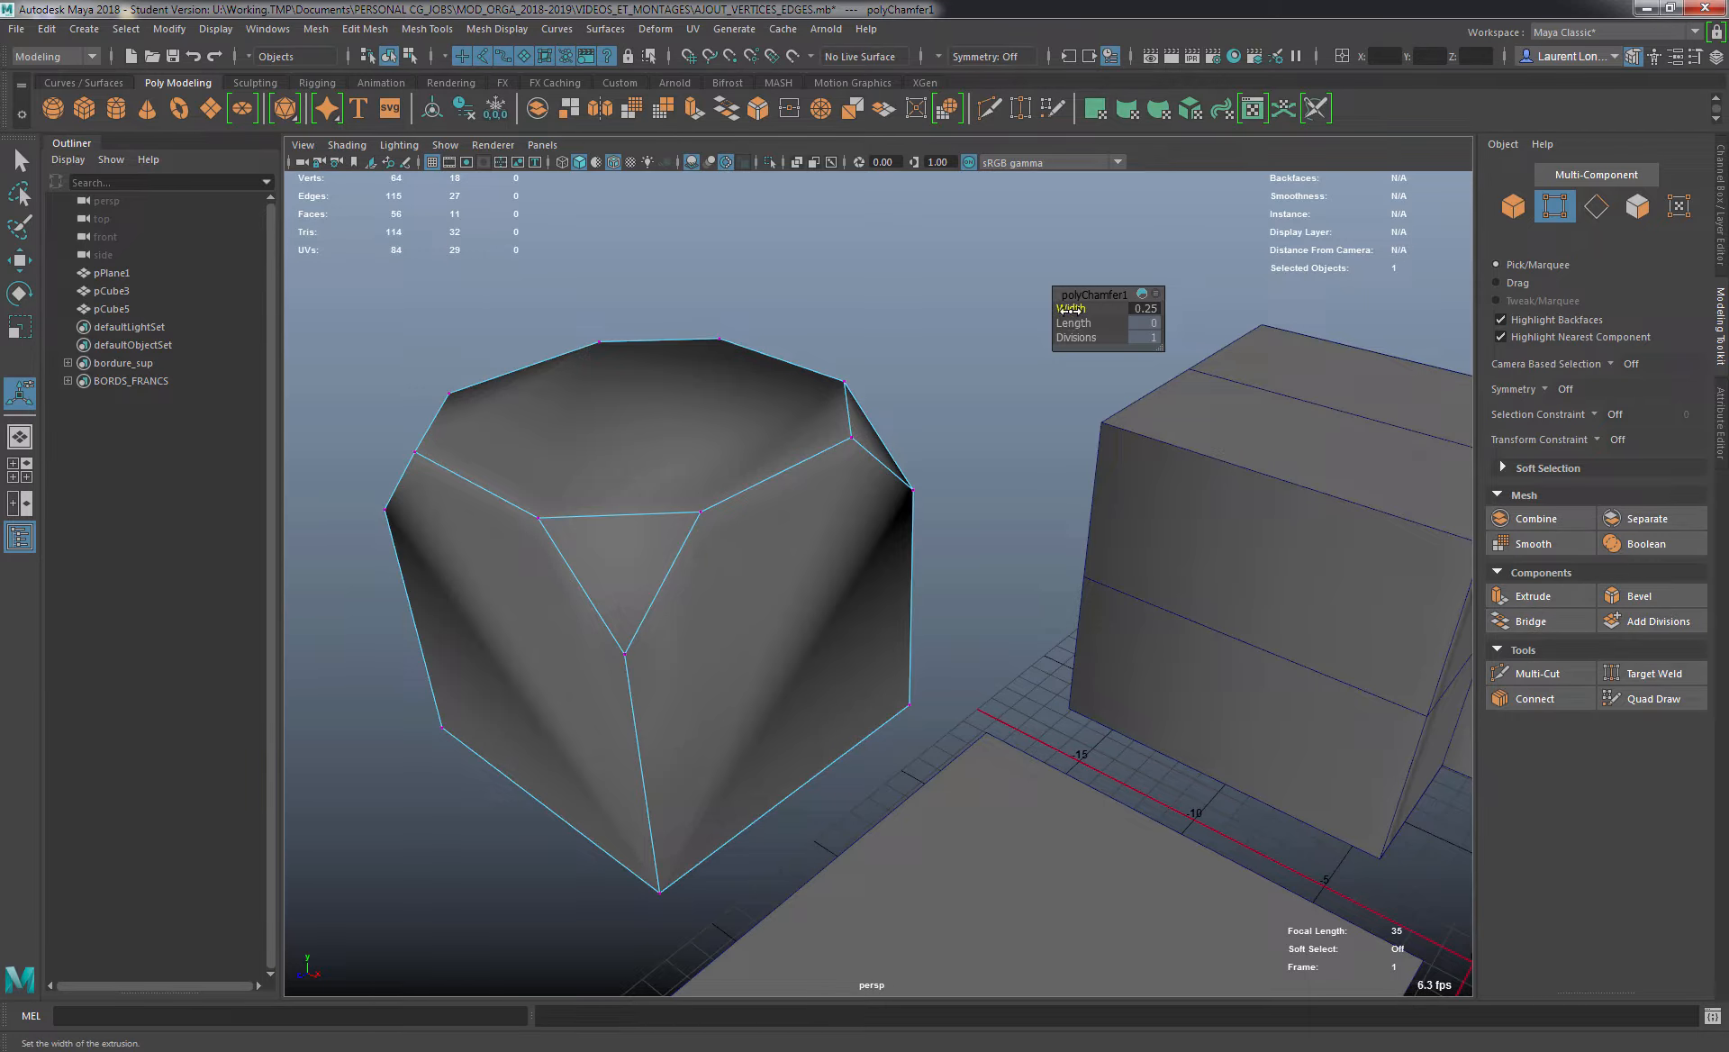
pyautogui.moveTo(1077, 304); pyautogui.dragTo(903, 316)
pyautogui.moveTo(813, 337); pyautogui.dragTo(817, 334)
pyautogui.moveTo(819, 335); pyautogui.dragTo(874, 322, button='middle')
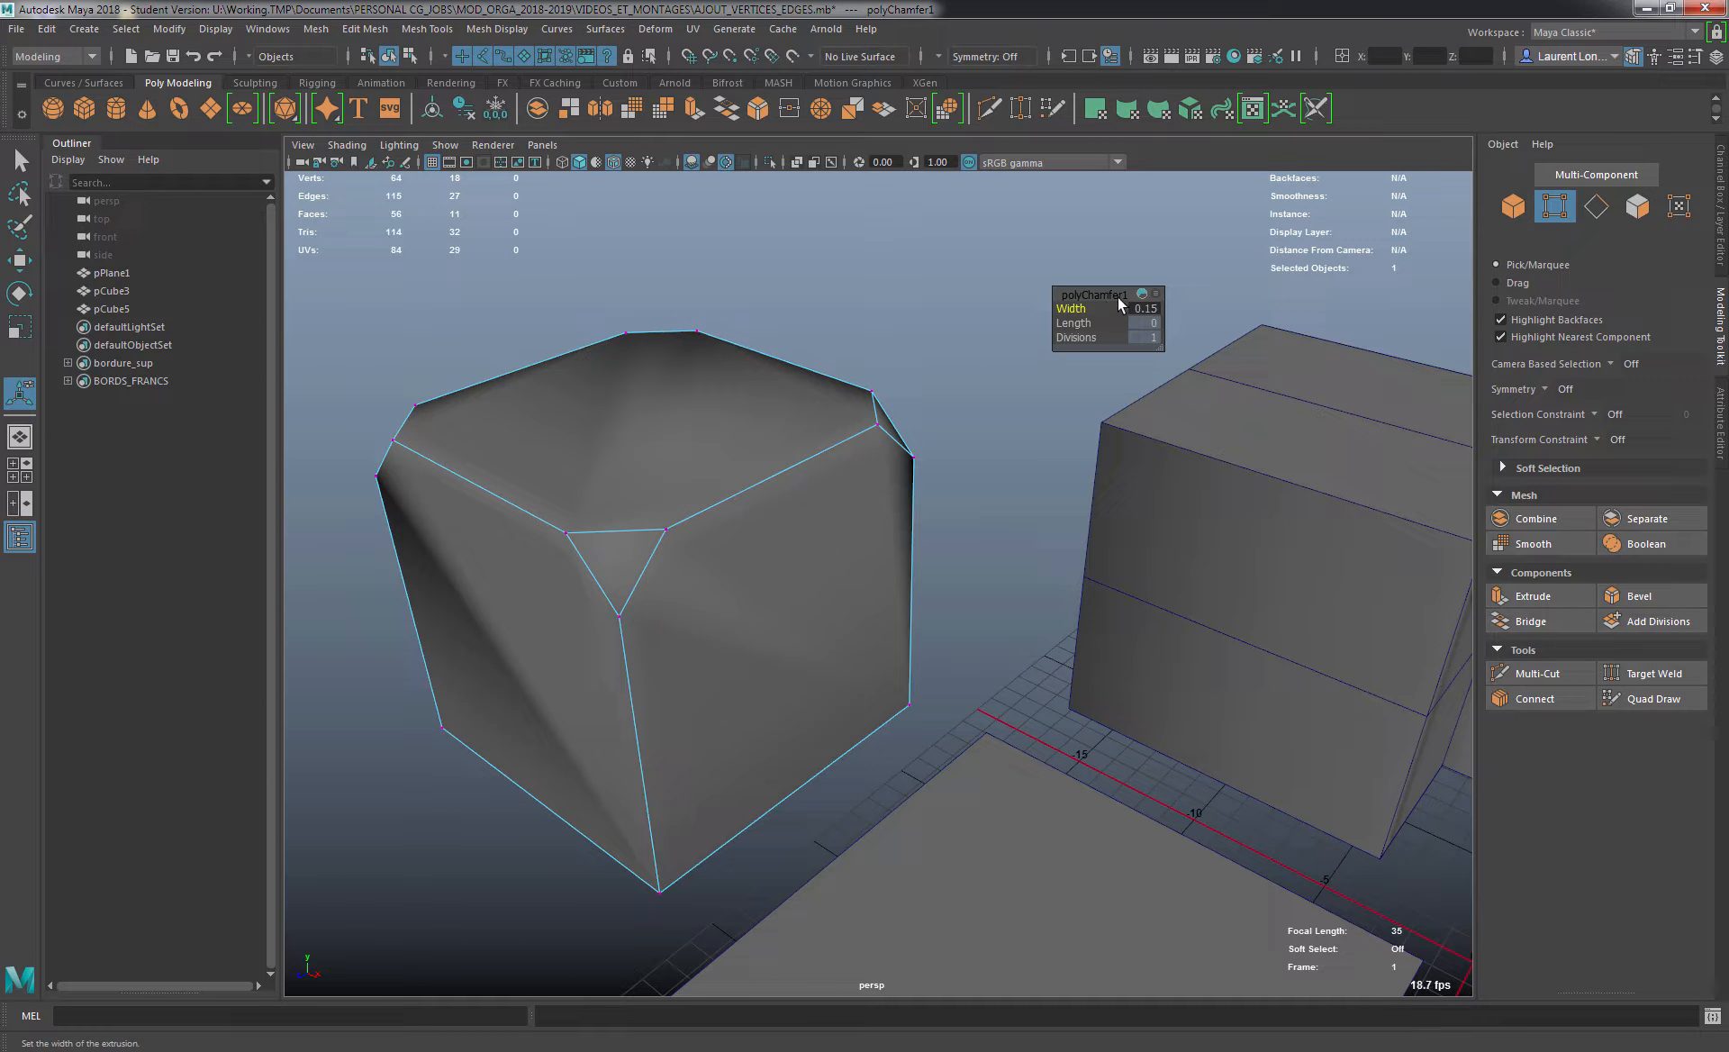
# Try chamfer widths of 0, 0.384 and 0.22, ending back at 0.
pyautogui.keyDown('alt'); pyautogui.moveTo(795, 324); pyautogui.dragTo(814, 323); pyautogui.keyUp('alt')
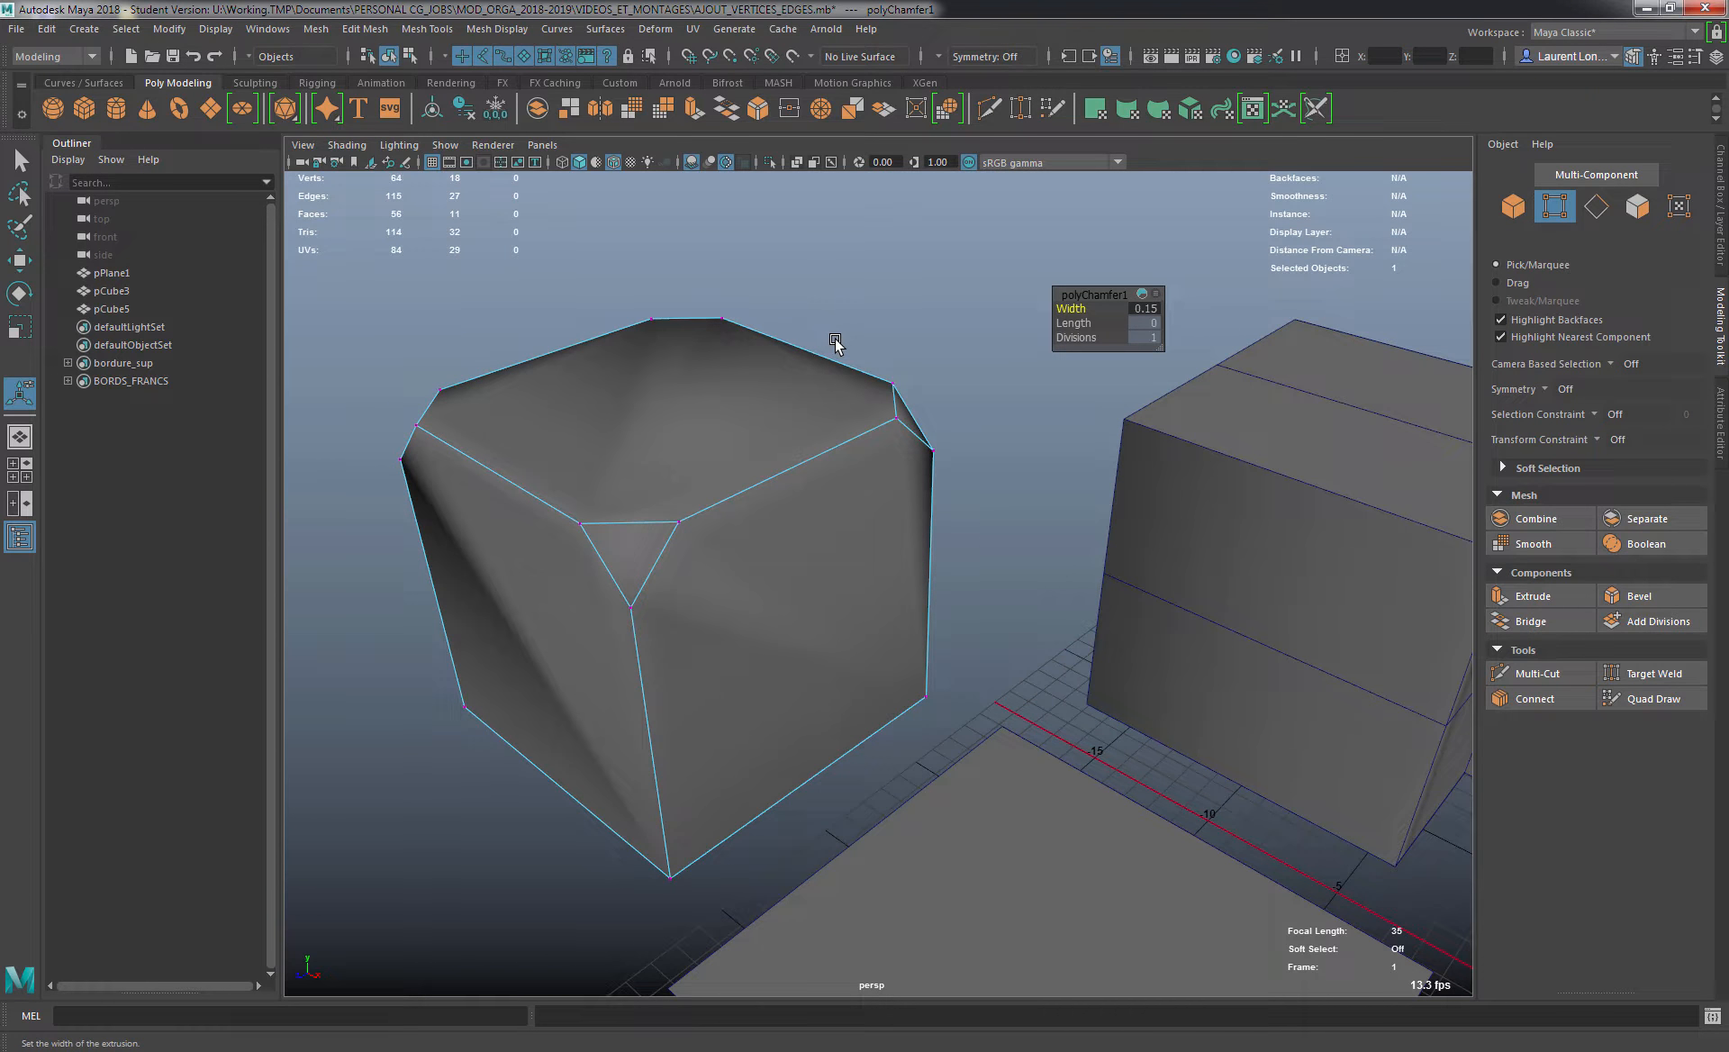
pyautogui.moveTo(853, 345); pyautogui.dragTo(752, 357, button='middle')
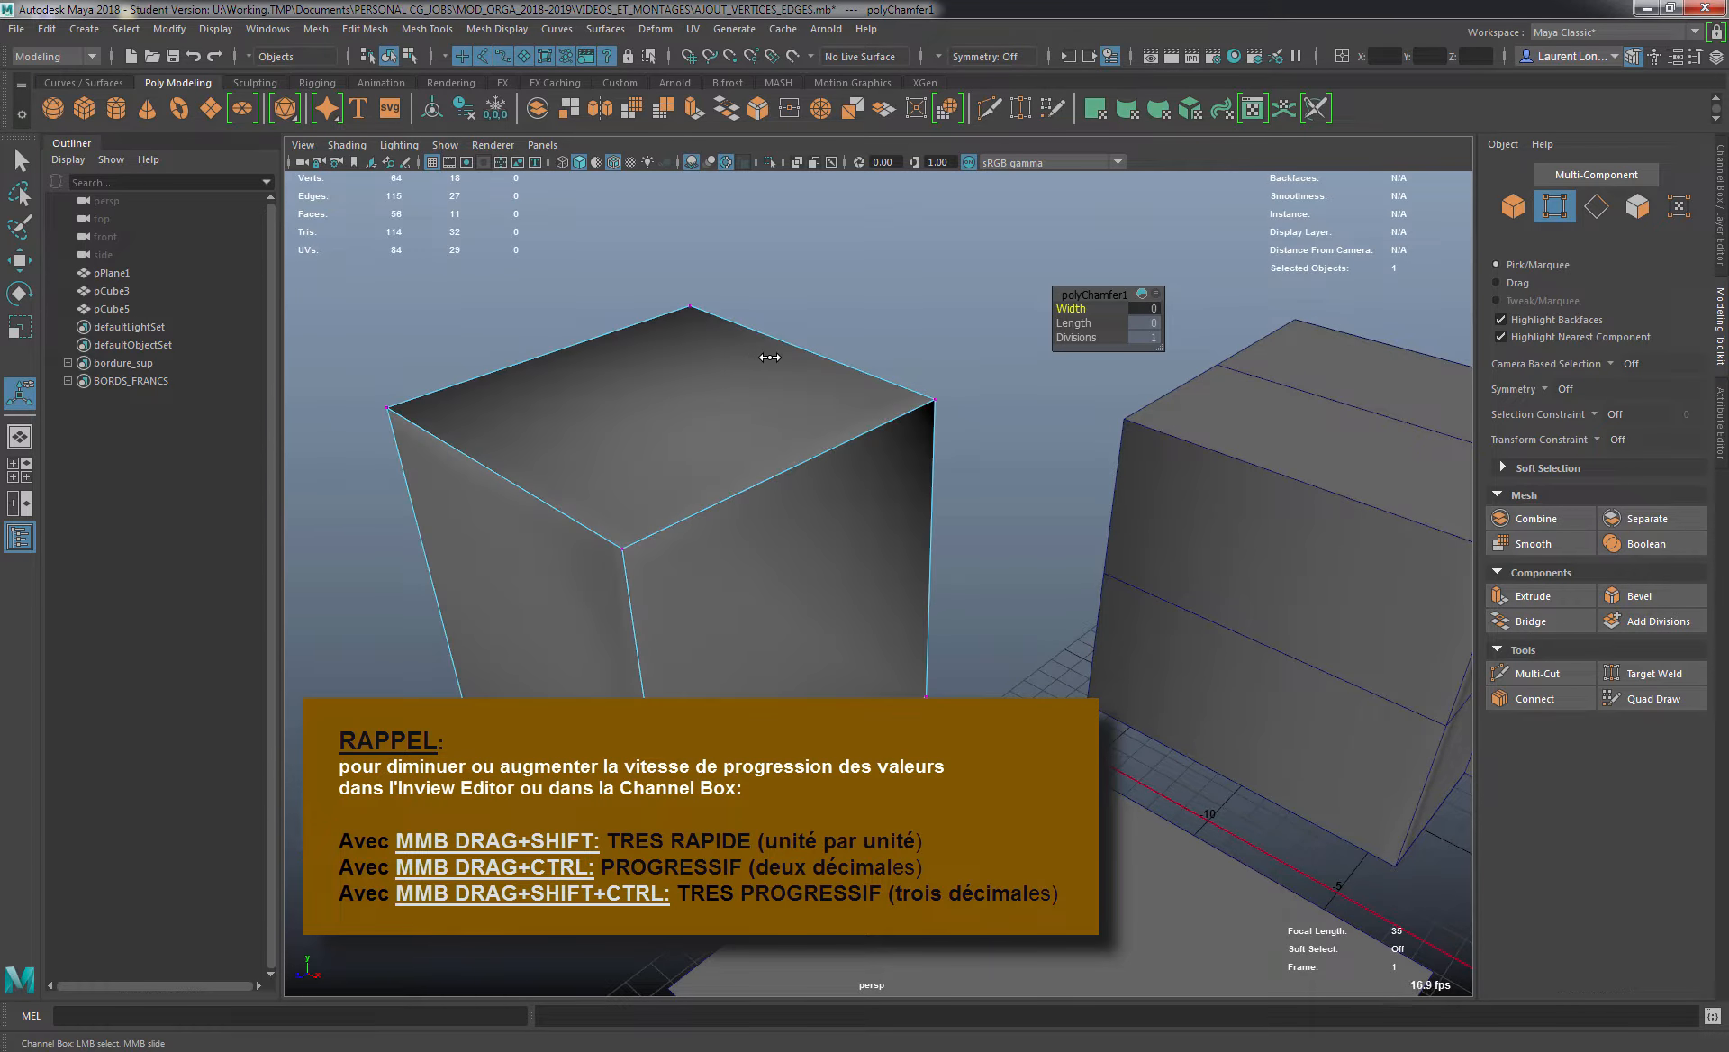
pyautogui.moveTo(864, 357)
pyautogui.keyDown('shift'); pyautogui.mouseDown(button='middle')
pyautogui.moveTo(879, 358)
pyautogui.moveTo(811, 328)
pyautogui.moveTo(766, 333)
pyautogui.moveTo(863, 324)
pyautogui.mouseUp(button='middle'); pyautogui.keyUp('shift')
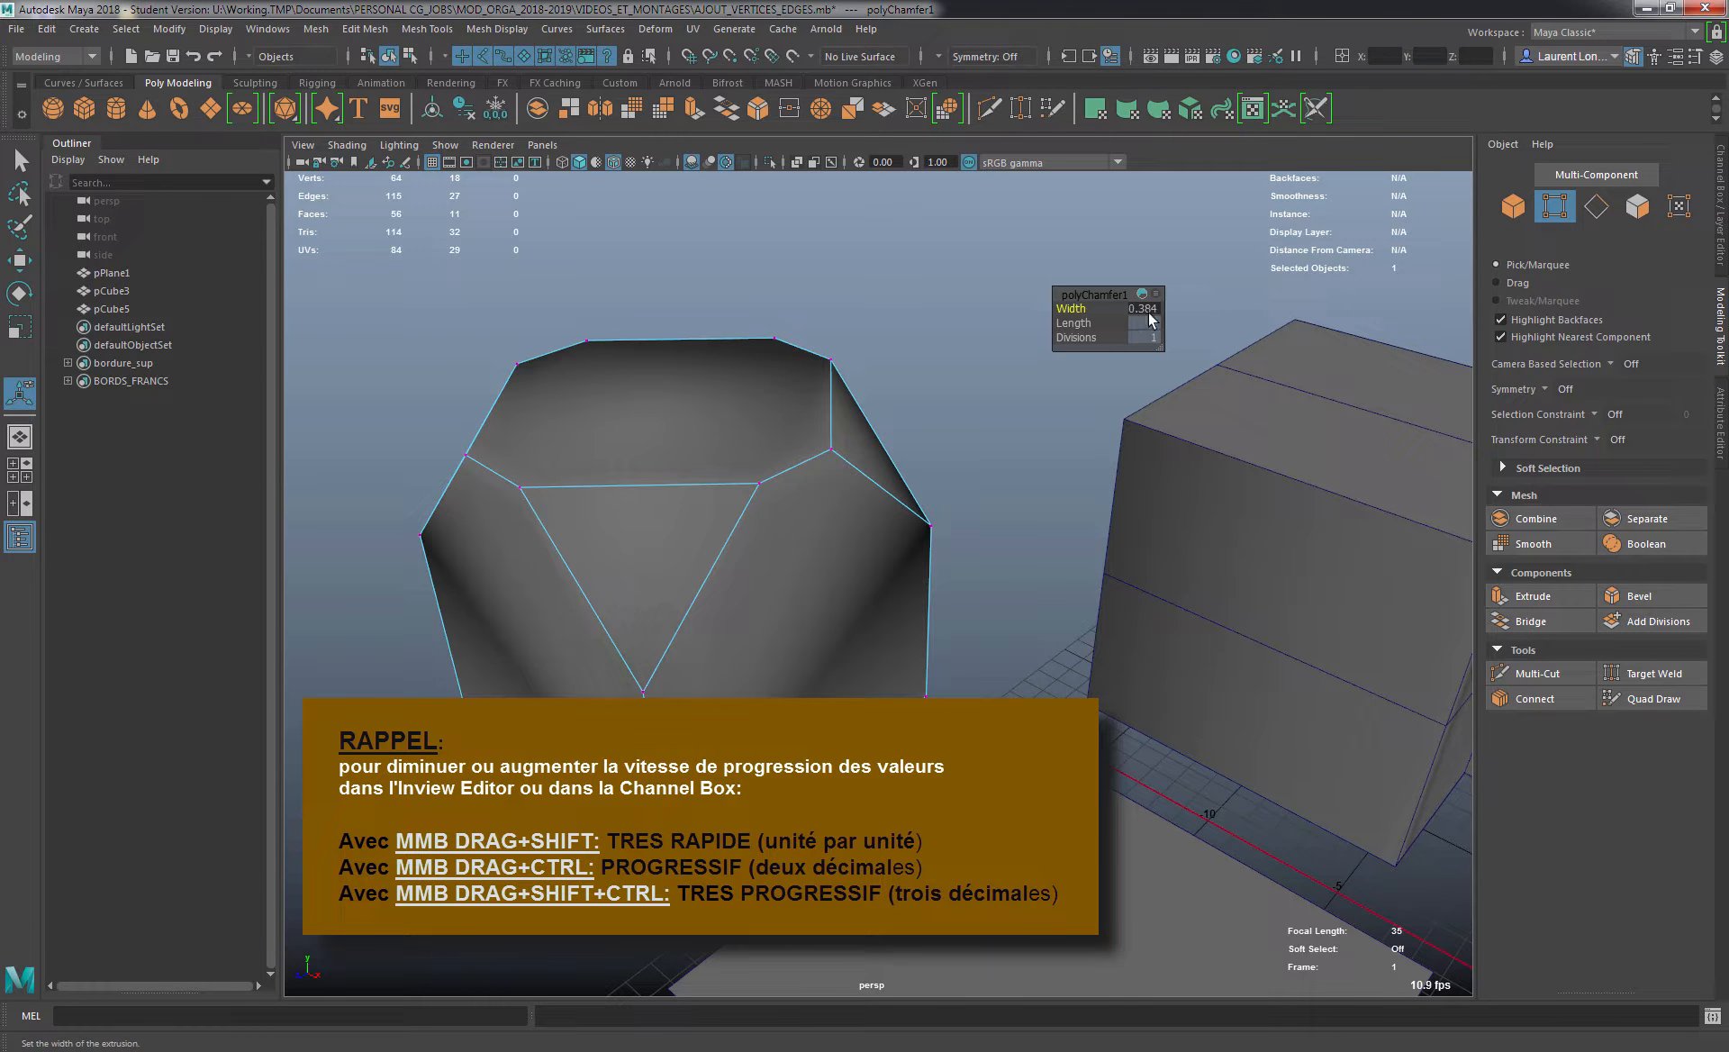
pyautogui.keyDown('ctrl'); pyautogui.moveTo(764, 266); pyautogui.dragTo(660, 309, button='middle'); pyautogui.keyUp('ctrl')
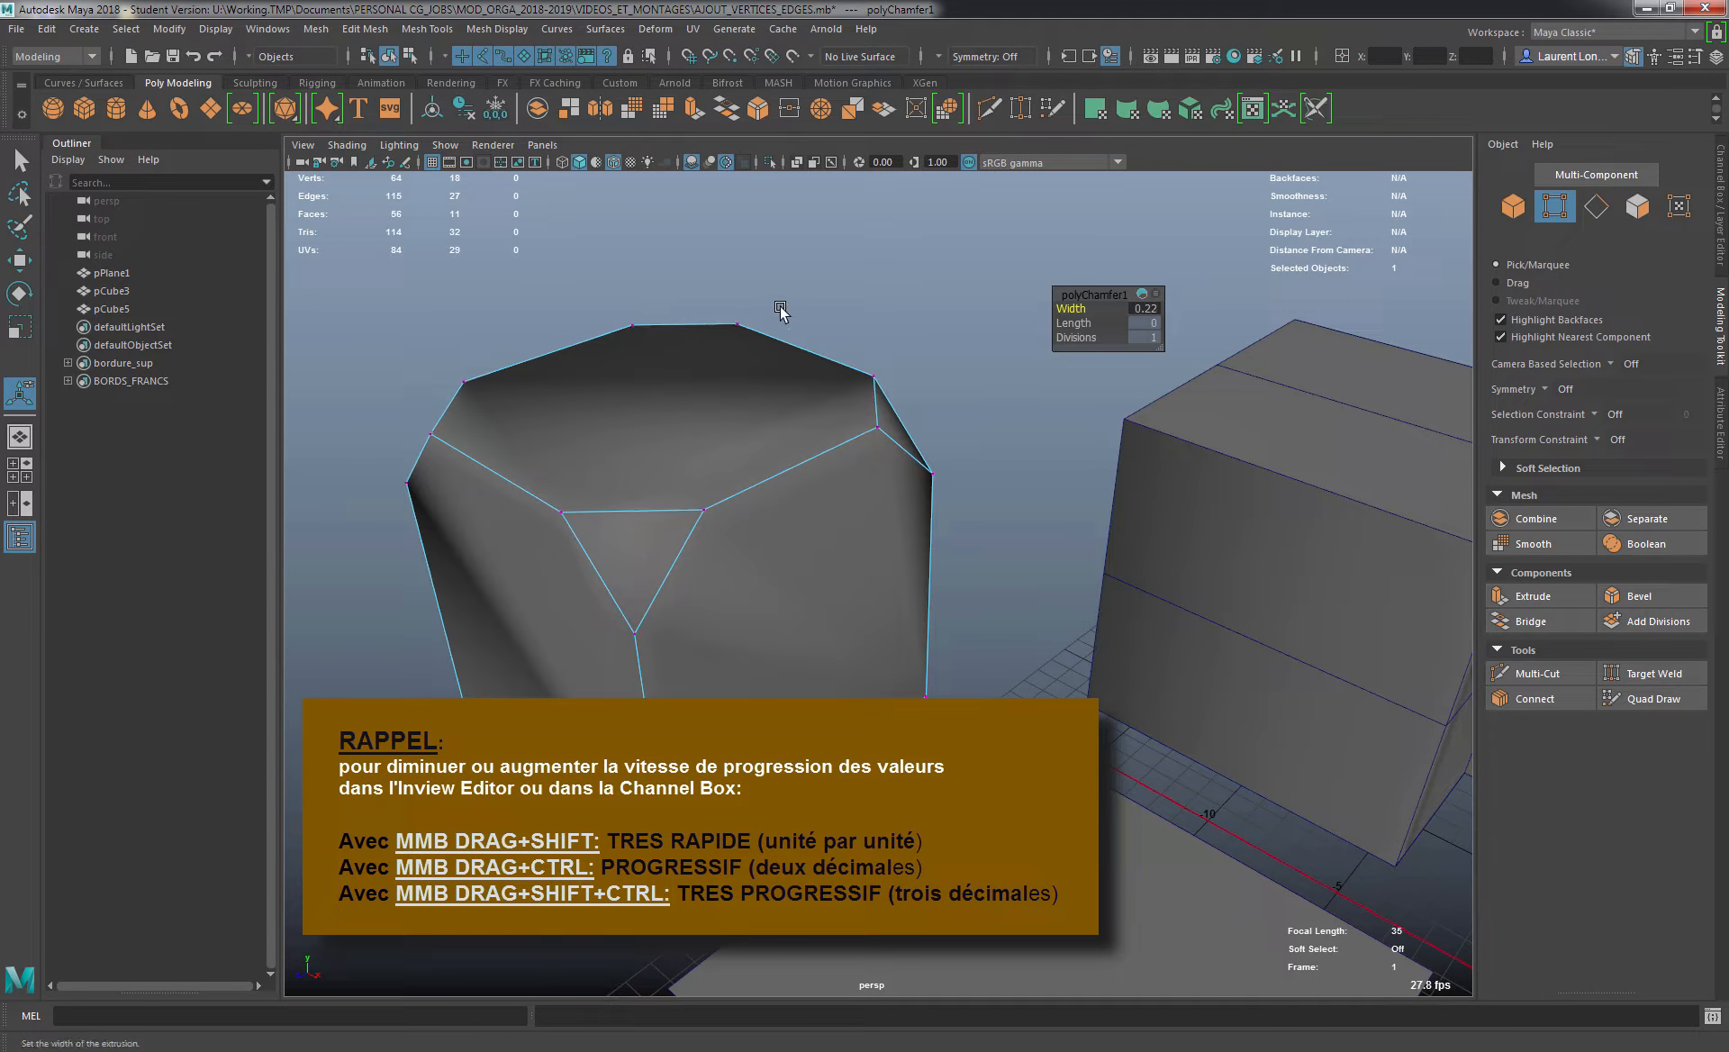
pyautogui.moveTo(778, 308); pyautogui.dragTo(688, 312, button='middle')
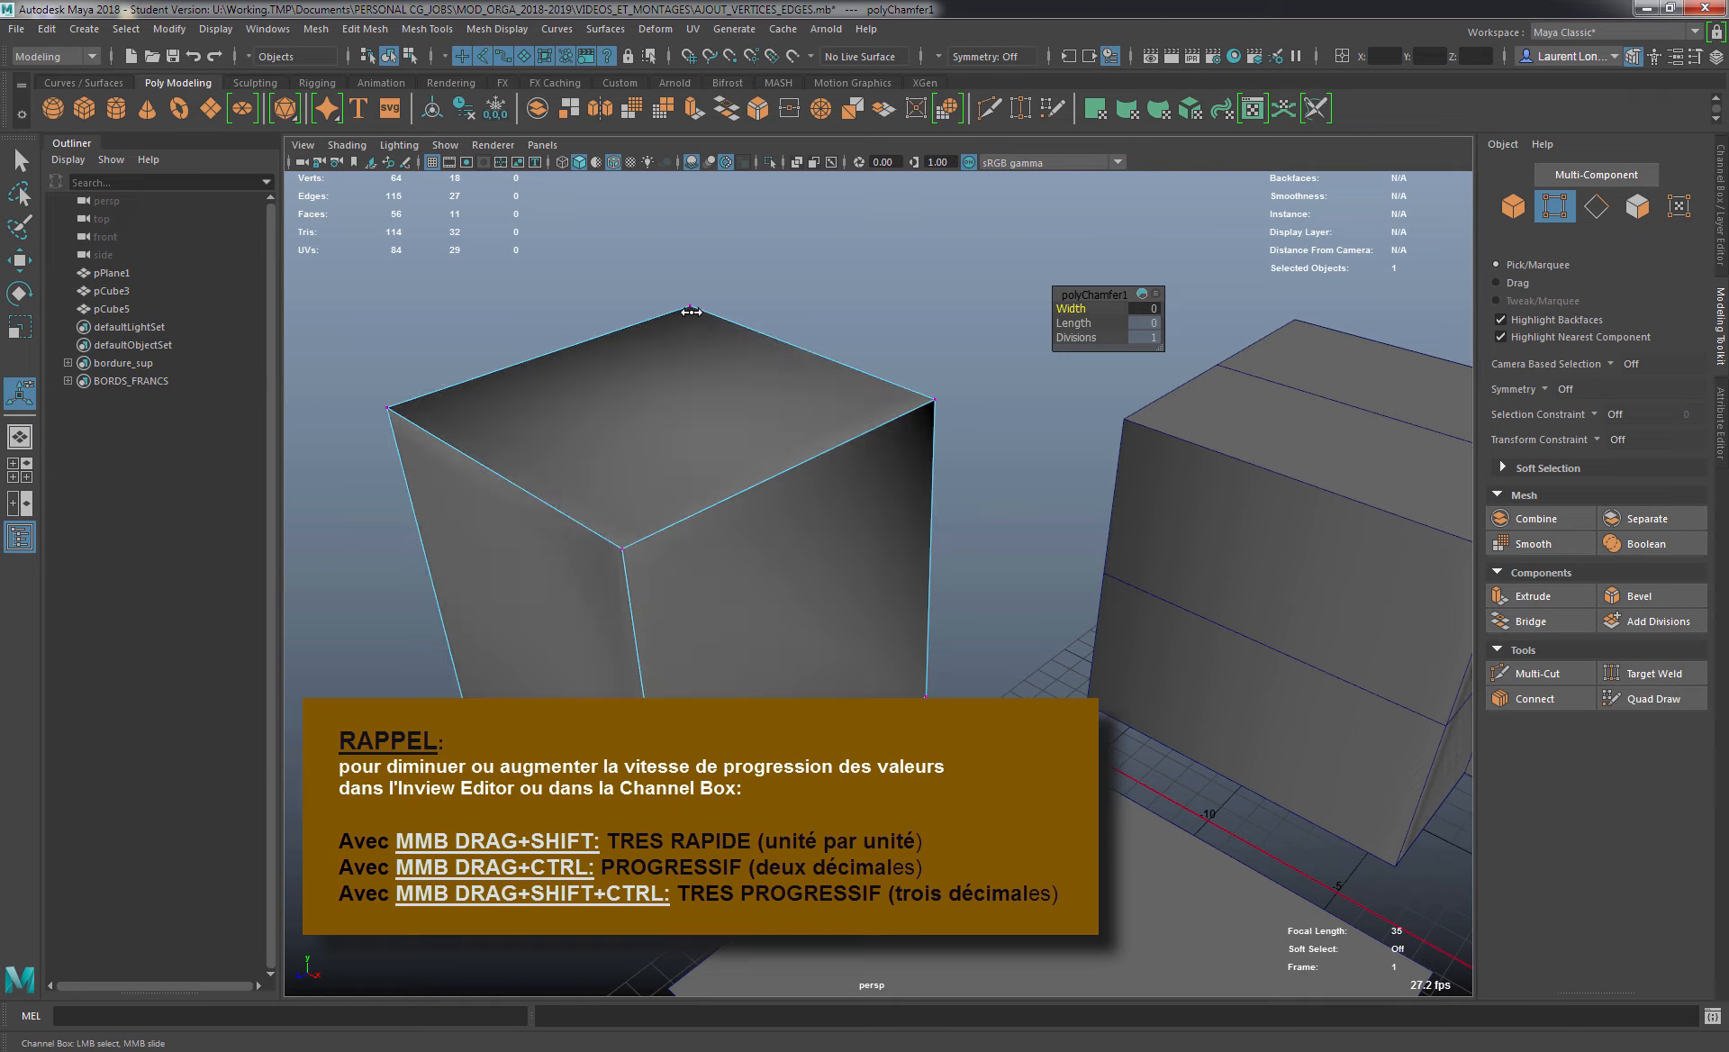
# Set the vertex chamfer's width to 0.183 and return to the Select tool.
pyautogui.moveTo(838, 321); pyautogui.dragTo(707, 320, button='middle')
pyautogui.moveTo(837, 328); pyautogui.dragTo(73, 362, button='middle')
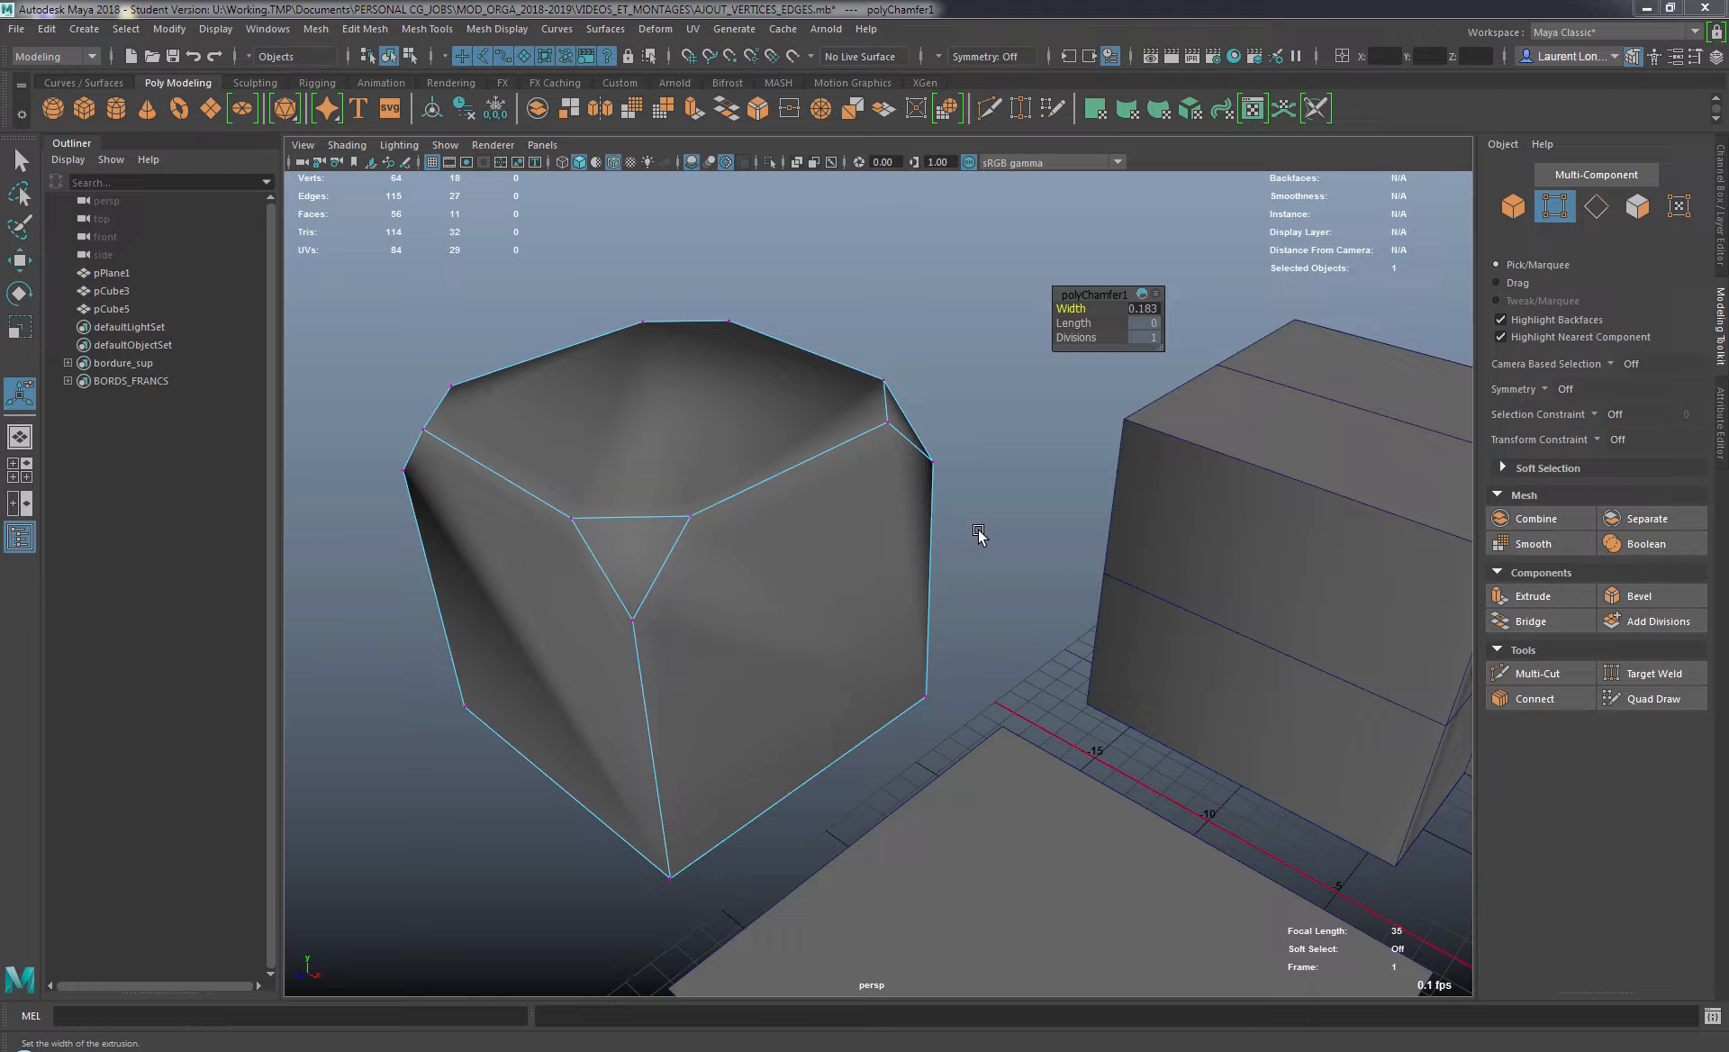
pyautogui.keyDown('alt'); pyautogui.moveTo(1003, 513); pyautogui.dragTo(910, 389, button='right'); pyautogui.keyUp('alt')
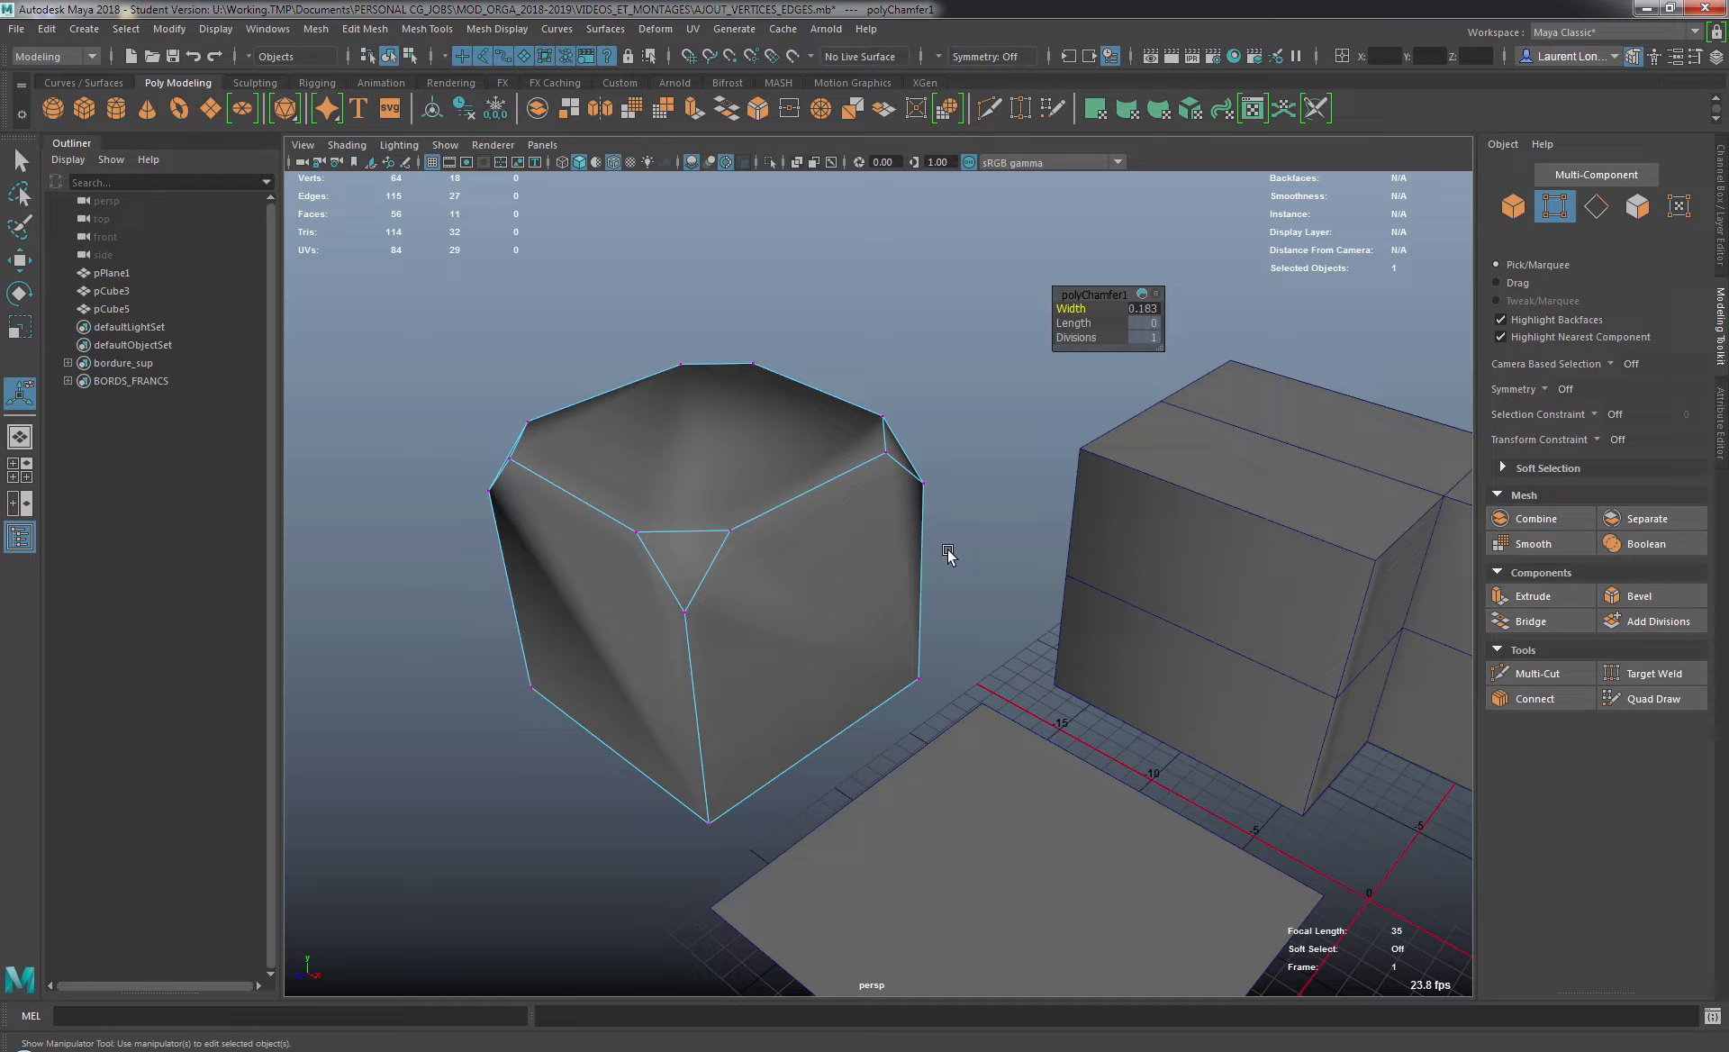
pyautogui.keyDown('alt'); pyautogui.moveTo(945, 552); pyautogui.dragTo(895, 540, button='right'); pyautogui.keyUp('alt')
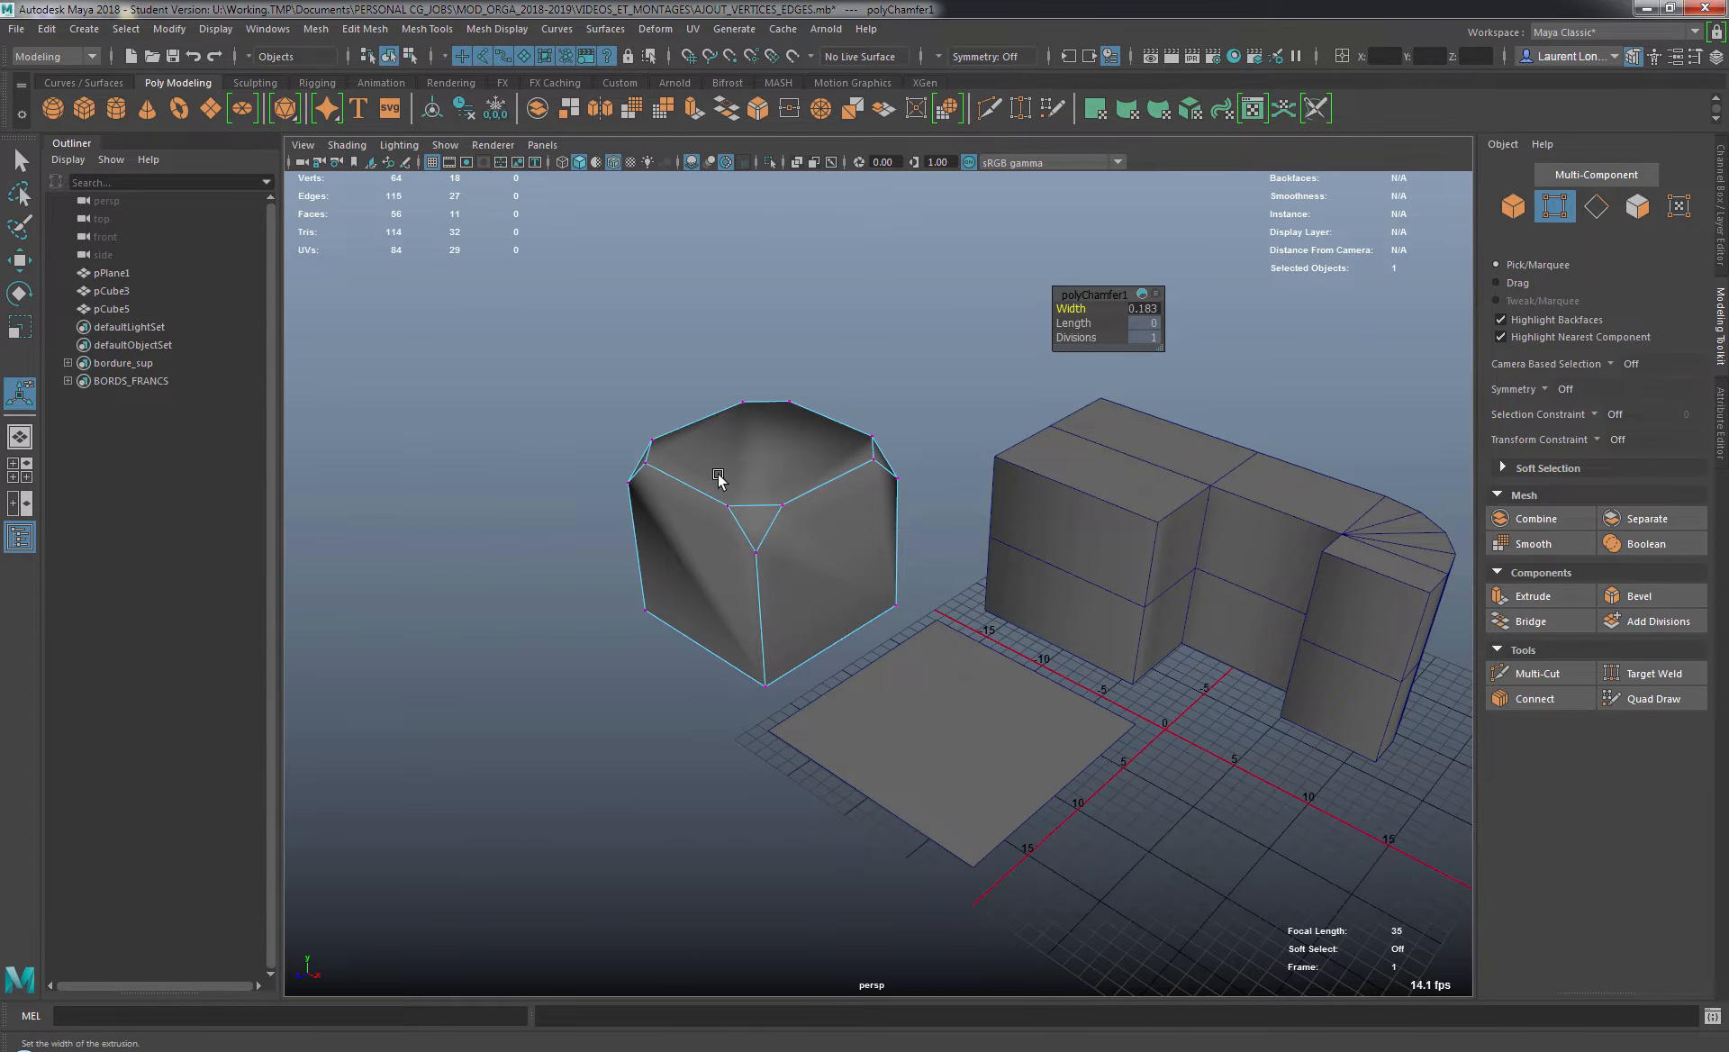
pyautogui.press('q')
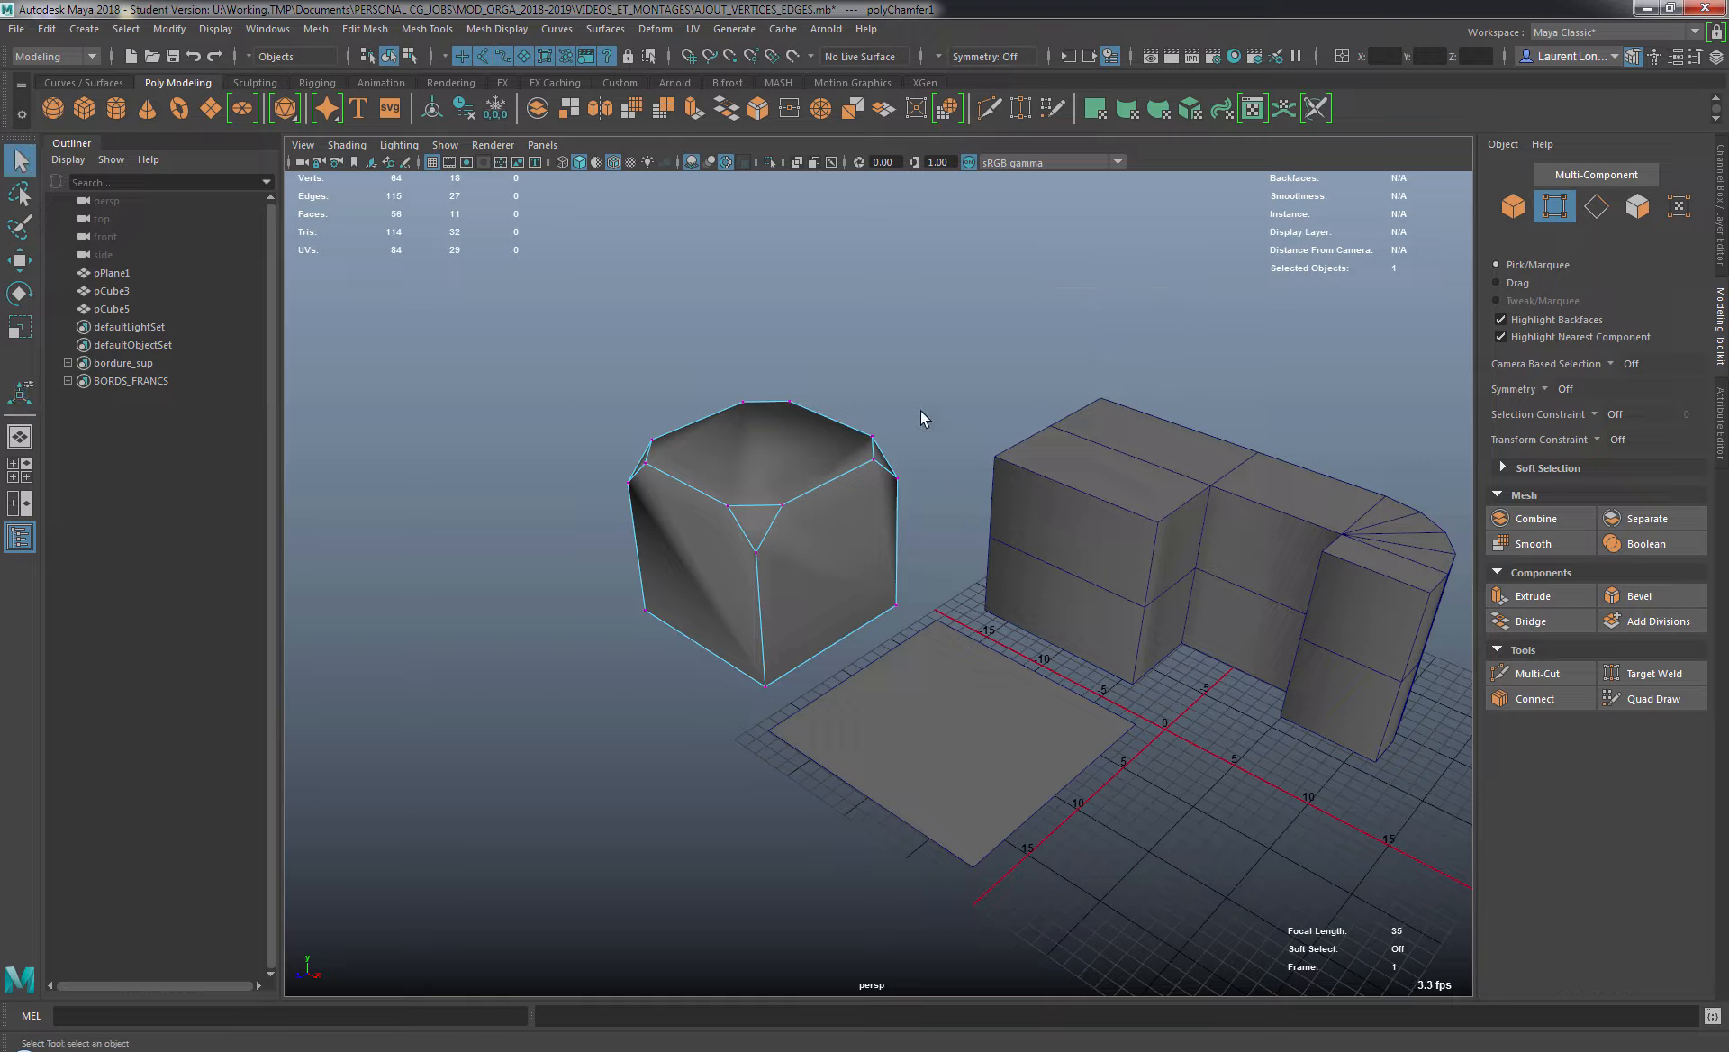
# Return the chamfered cube to object mode and create a new polygon cube at the origin.
pyautogui.keyDown('alt'); pyautogui.moveTo(879, 417); pyautogui.dragTo(905, 433, button='middle'); pyautogui.keyUp('alt')
pyautogui.keyDown('alt'); pyautogui.moveTo(905, 432); pyautogui.dragTo(927, 462, button='right'); pyautogui.keyUp('alt')
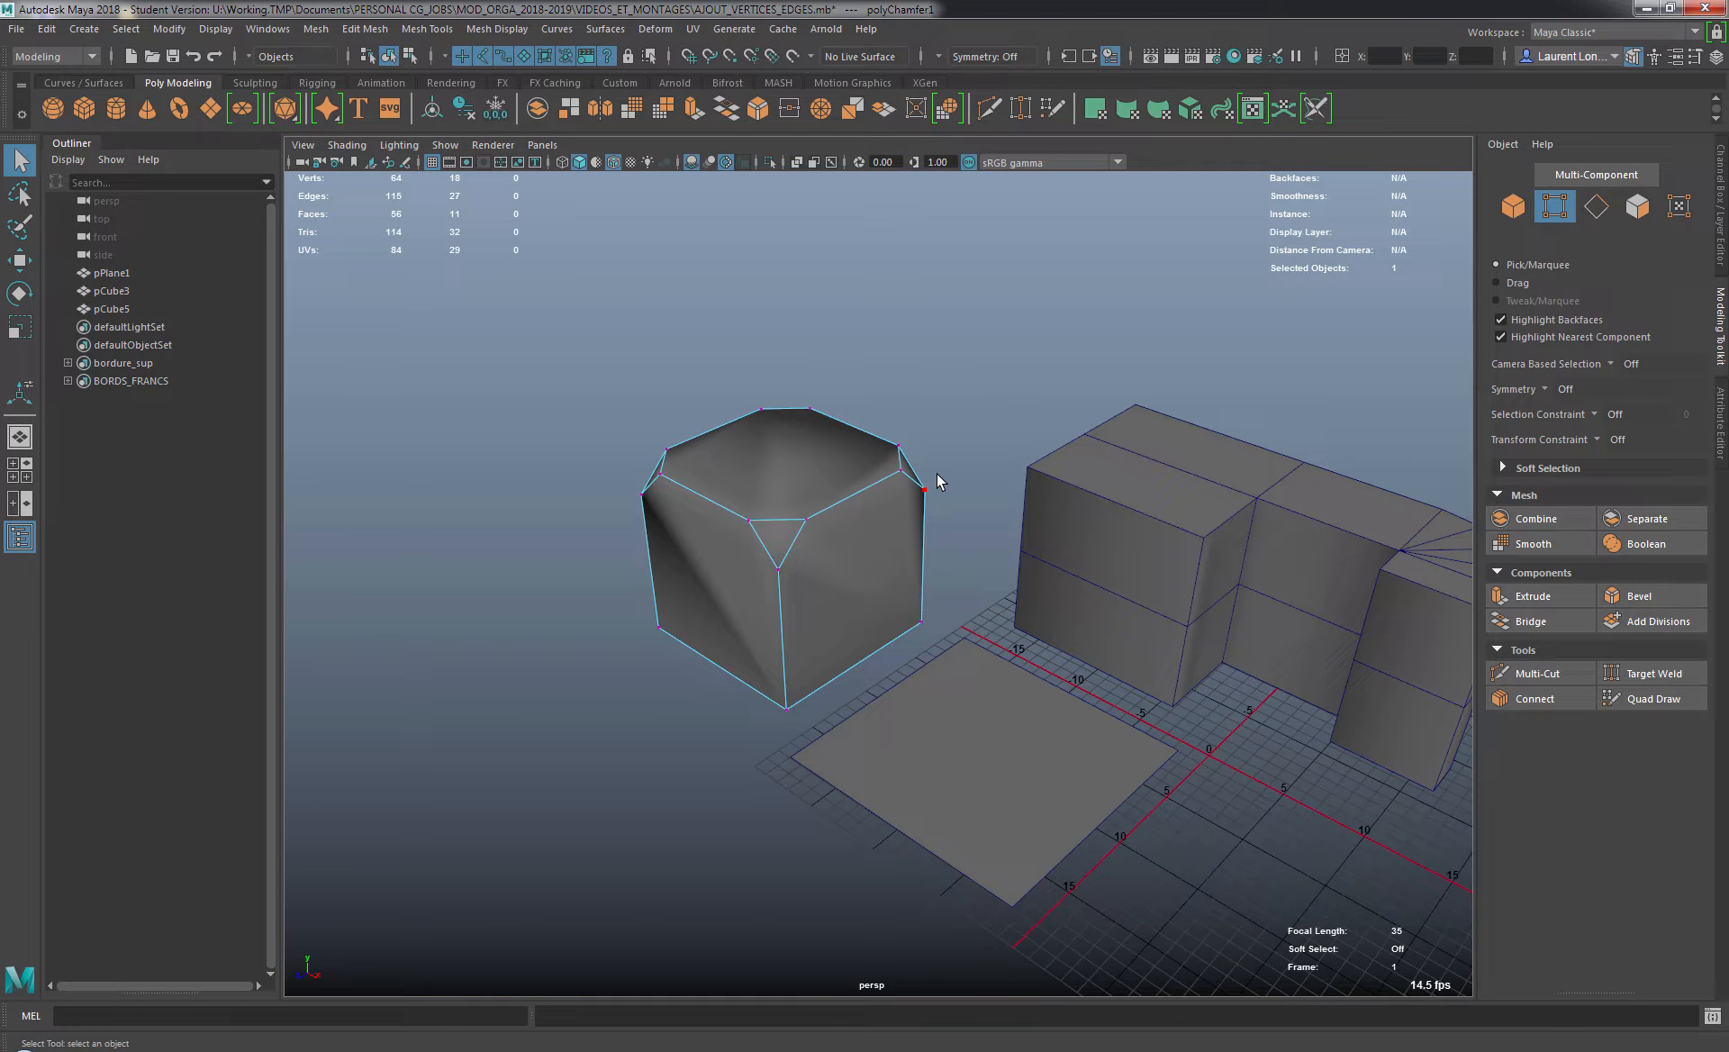
pyautogui.click(946, 376)
pyautogui.moveTo(943, 374); pyautogui.dragTo(1013, 351, button='right')
pyautogui.click(948, 386)
pyautogui.keyDown('shift'); pyautogui.rightClick(947, 386); pyautogui.keyUp('shift')
pyautogui.click(950, 446)
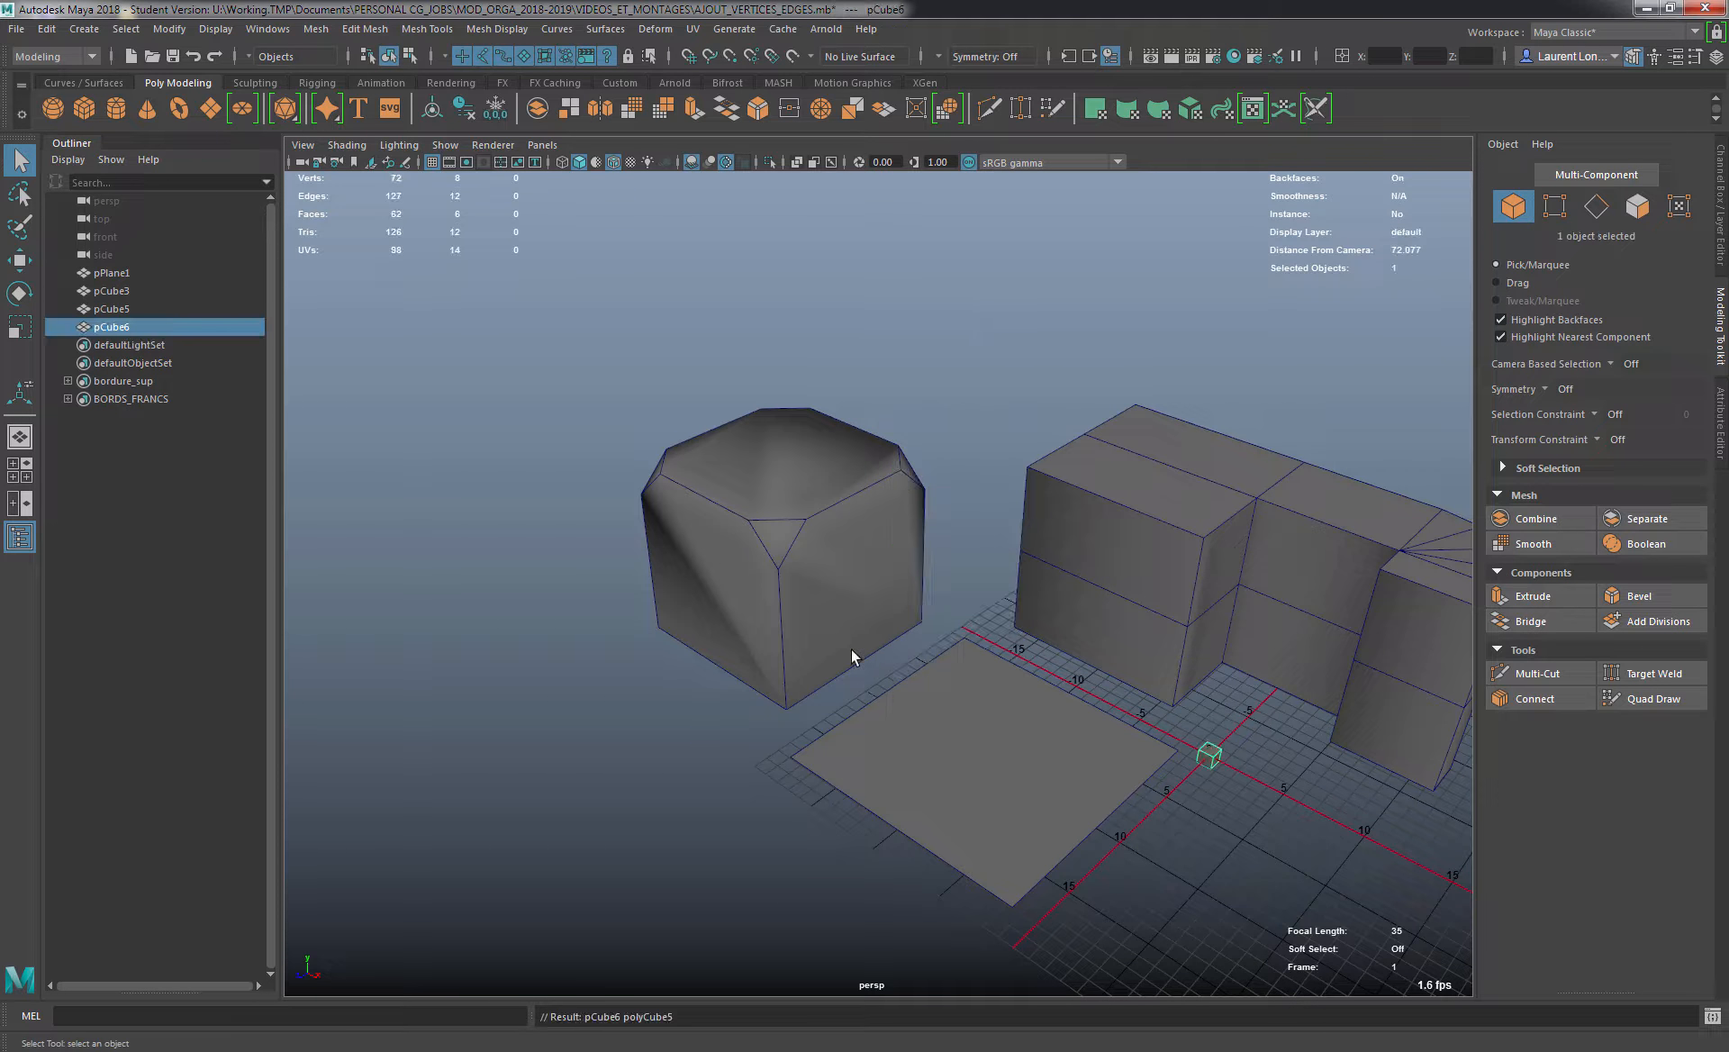
# Scale up the new cube and place it beside the chamfered cube at about X -29.95, Y 13.13, Z 35.16.
pyautogui.press('w')
pyautogui.moveTo(1210, 815); pyautogui.dragTo(626, 797)
pyautogui.press('r')
pyautogui.moveTo(599, 728); pyautogui.dragTo(566, 647)
pyautogui.scroll(-3, 823, 739)
pyautogui.press('w')
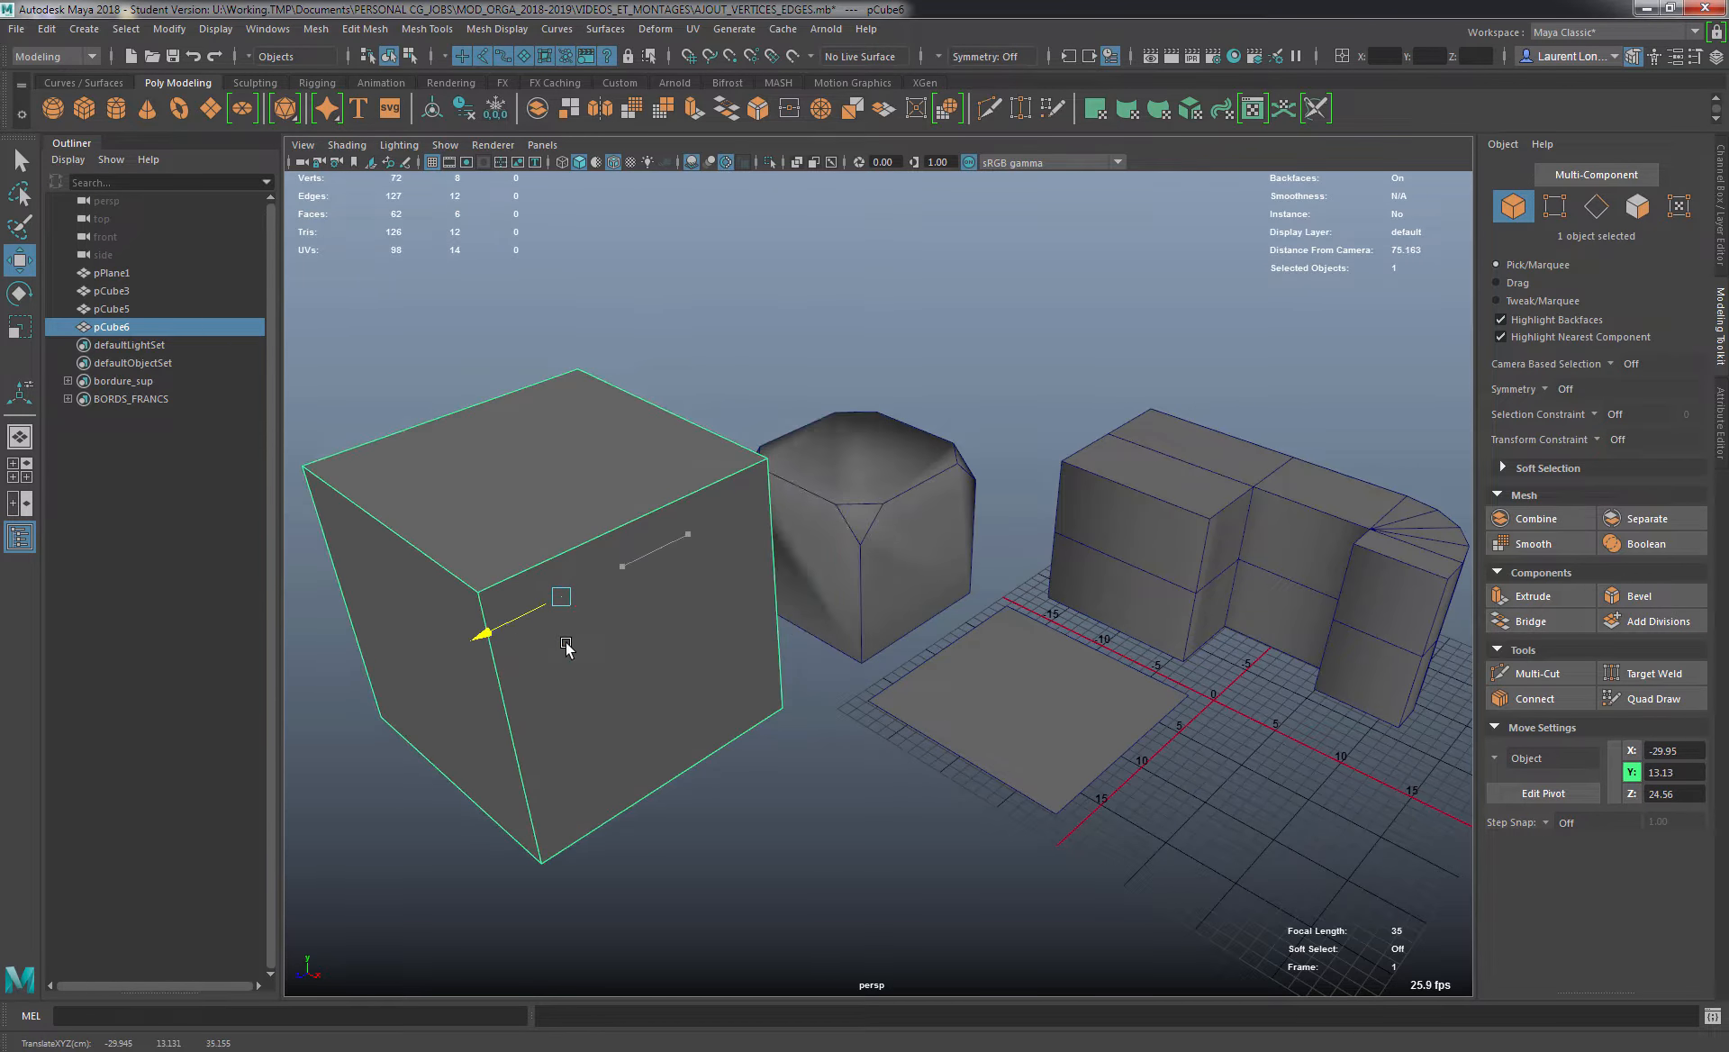
pyautogui.keyDown('alt'); pyautogui.moveTo(565, 646); pyautogui.dragTo(834, 656); pyautogui.keyUp('alt')
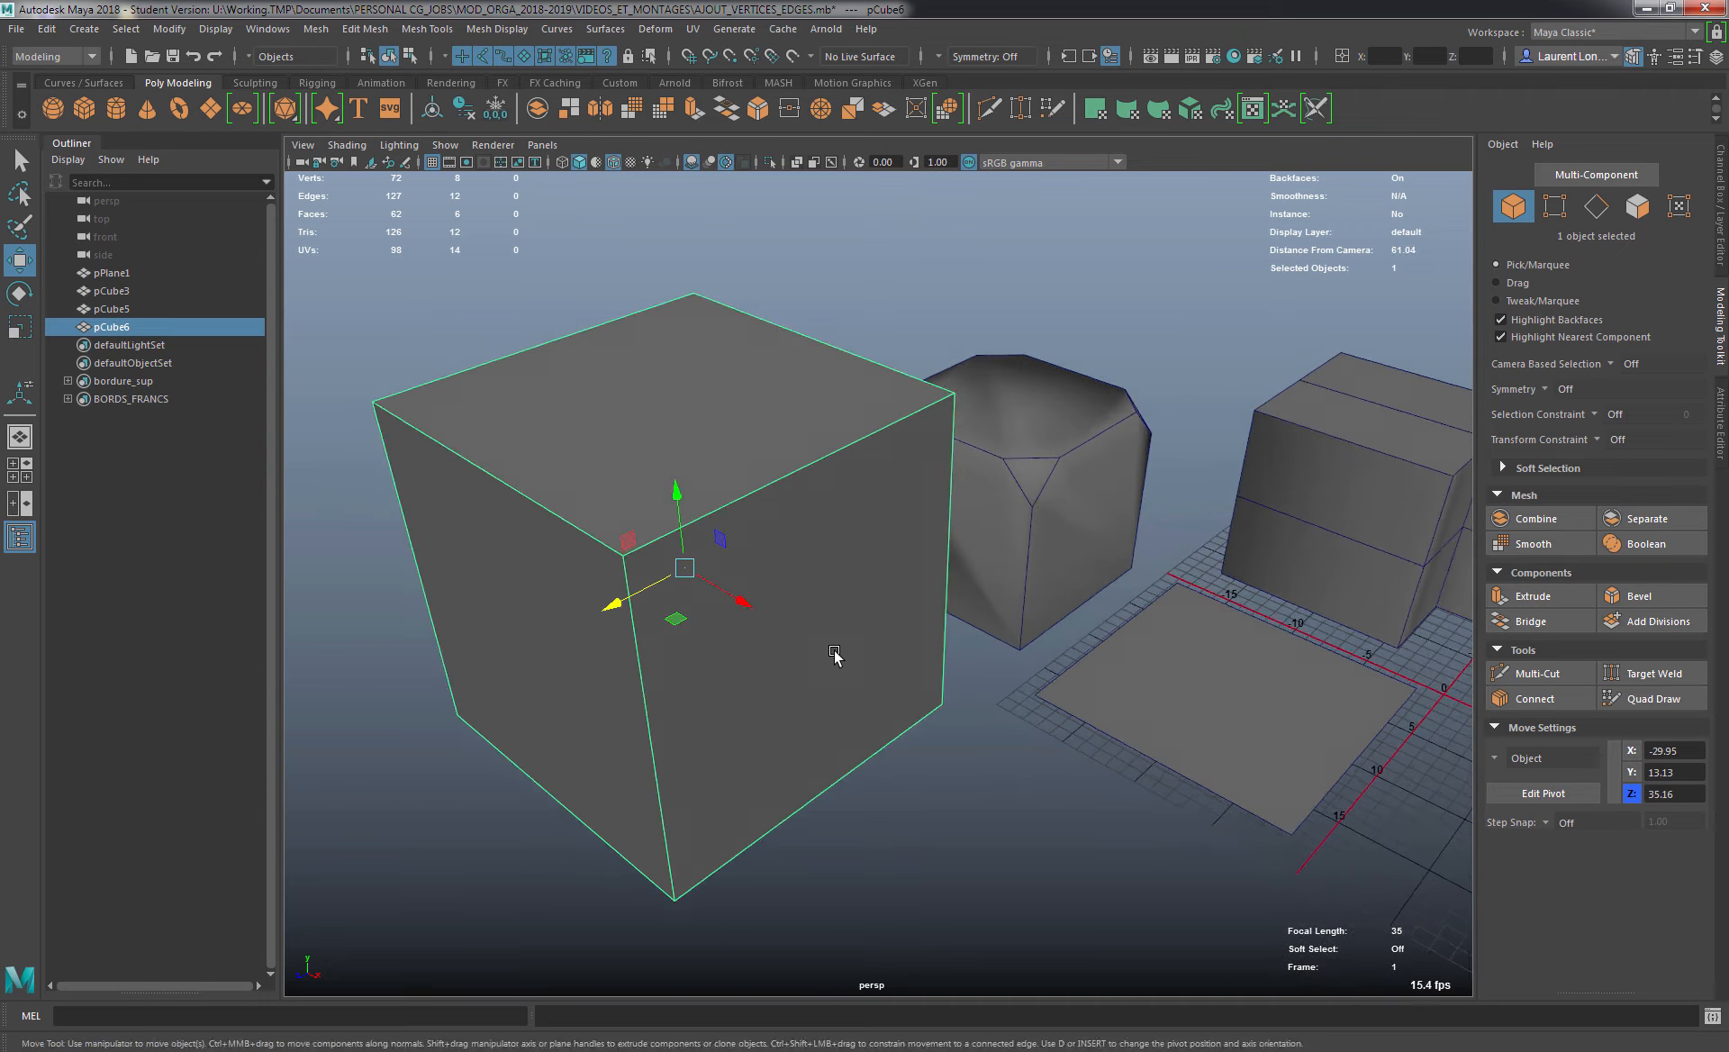
# Switch the new cube to edge selection, try picking several of its edges, and clear the selection.
pyautogui.keyDown('alt'); pyautogui.moveTo(771, 525); pyautogui.dragTo(776, 504); pyautogui.keyUp('alt')
pyautogui.moveTo(776, 347); pyautogui.dragTo(772, 290, button='right')
pyautogui.click(760, 505)
pyautogui.keyDown('shift'); pyautogui.click(595, 679); pyautogui.keyUp('shift')
pyautogui.keyDown('shift'); pyautogui.click(934, 558); pyautogui.keyUp('shift')
pyautogui.keyDown('shift'); pyautogui.click(860, 788); pyautogui.keyUp('shift')
pyautogui.keyDown('alt'); pyautogui.moveTo(837, 586); pyautogui.dragTo(883, 266); pyautogui.keyUp('alt')
pyautogui.click(882, 265)
# Bevel the front upper edge of the new cube, on the side facing the plane.
pyautogui.click(796, 436)
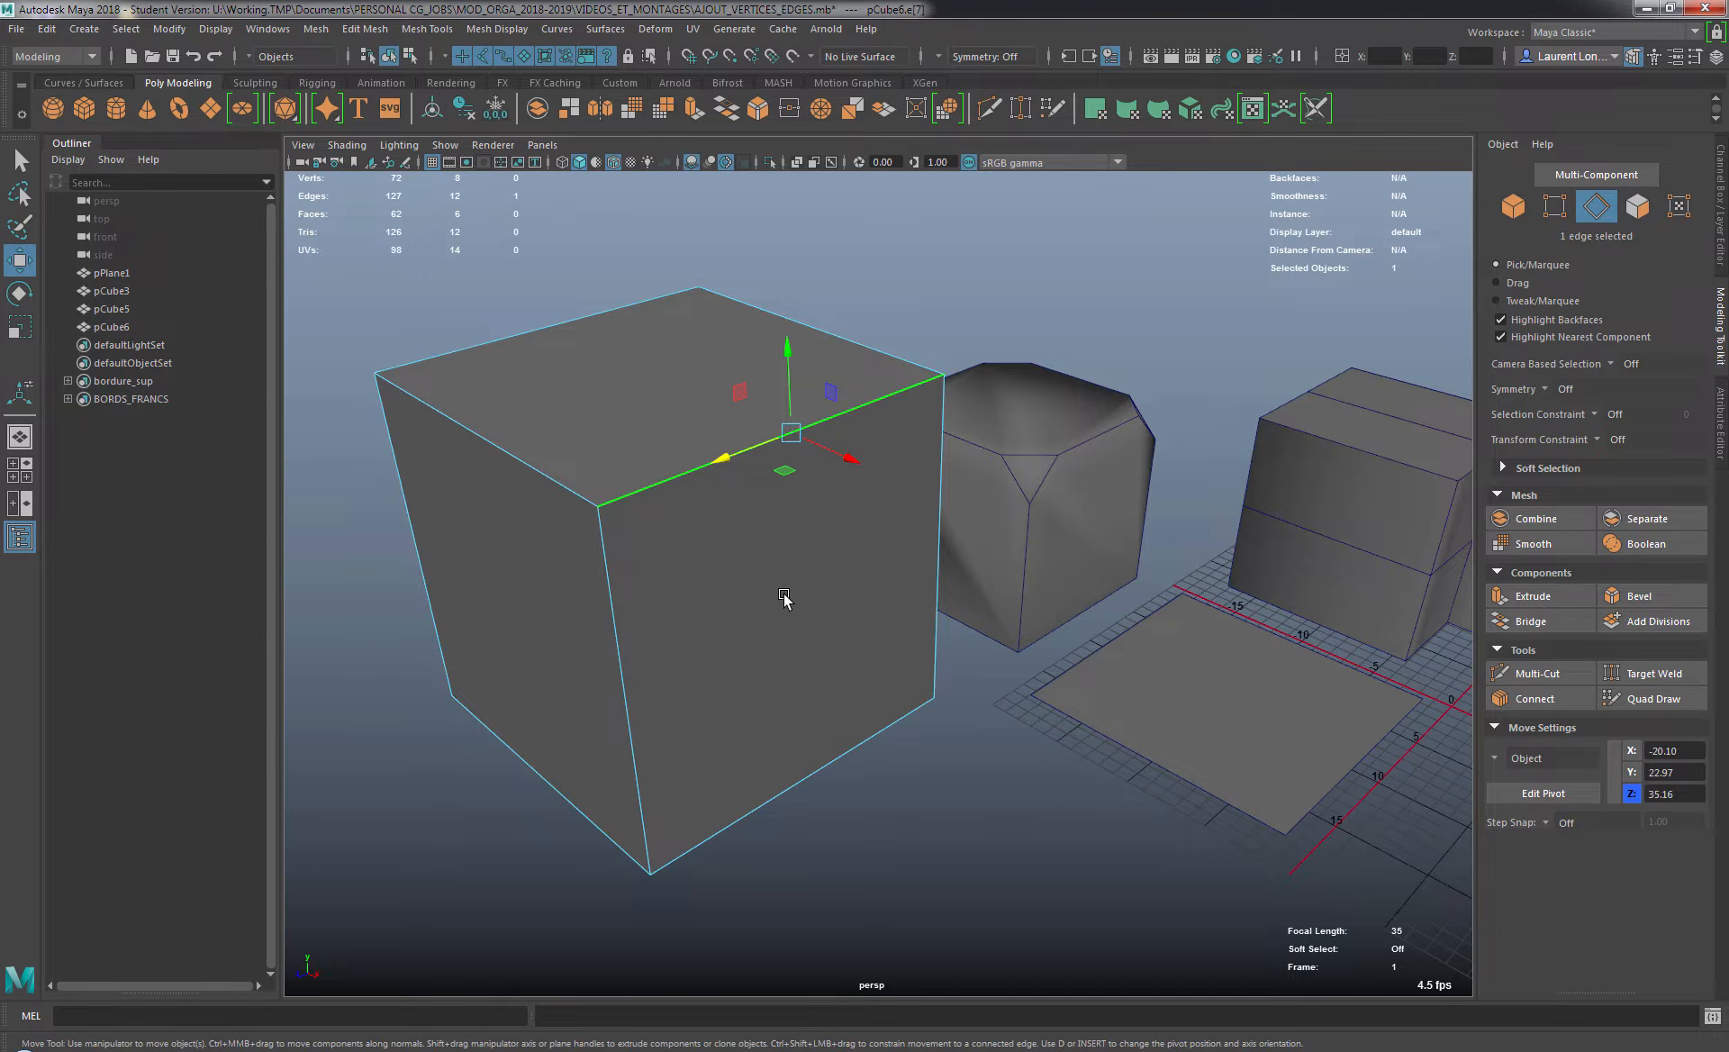
pyautogui.keyDown('alt'); pyautogui.moveTo(791, 639); pyautogui.dragTo(733, 664); pyautogui.keyUp('alt')
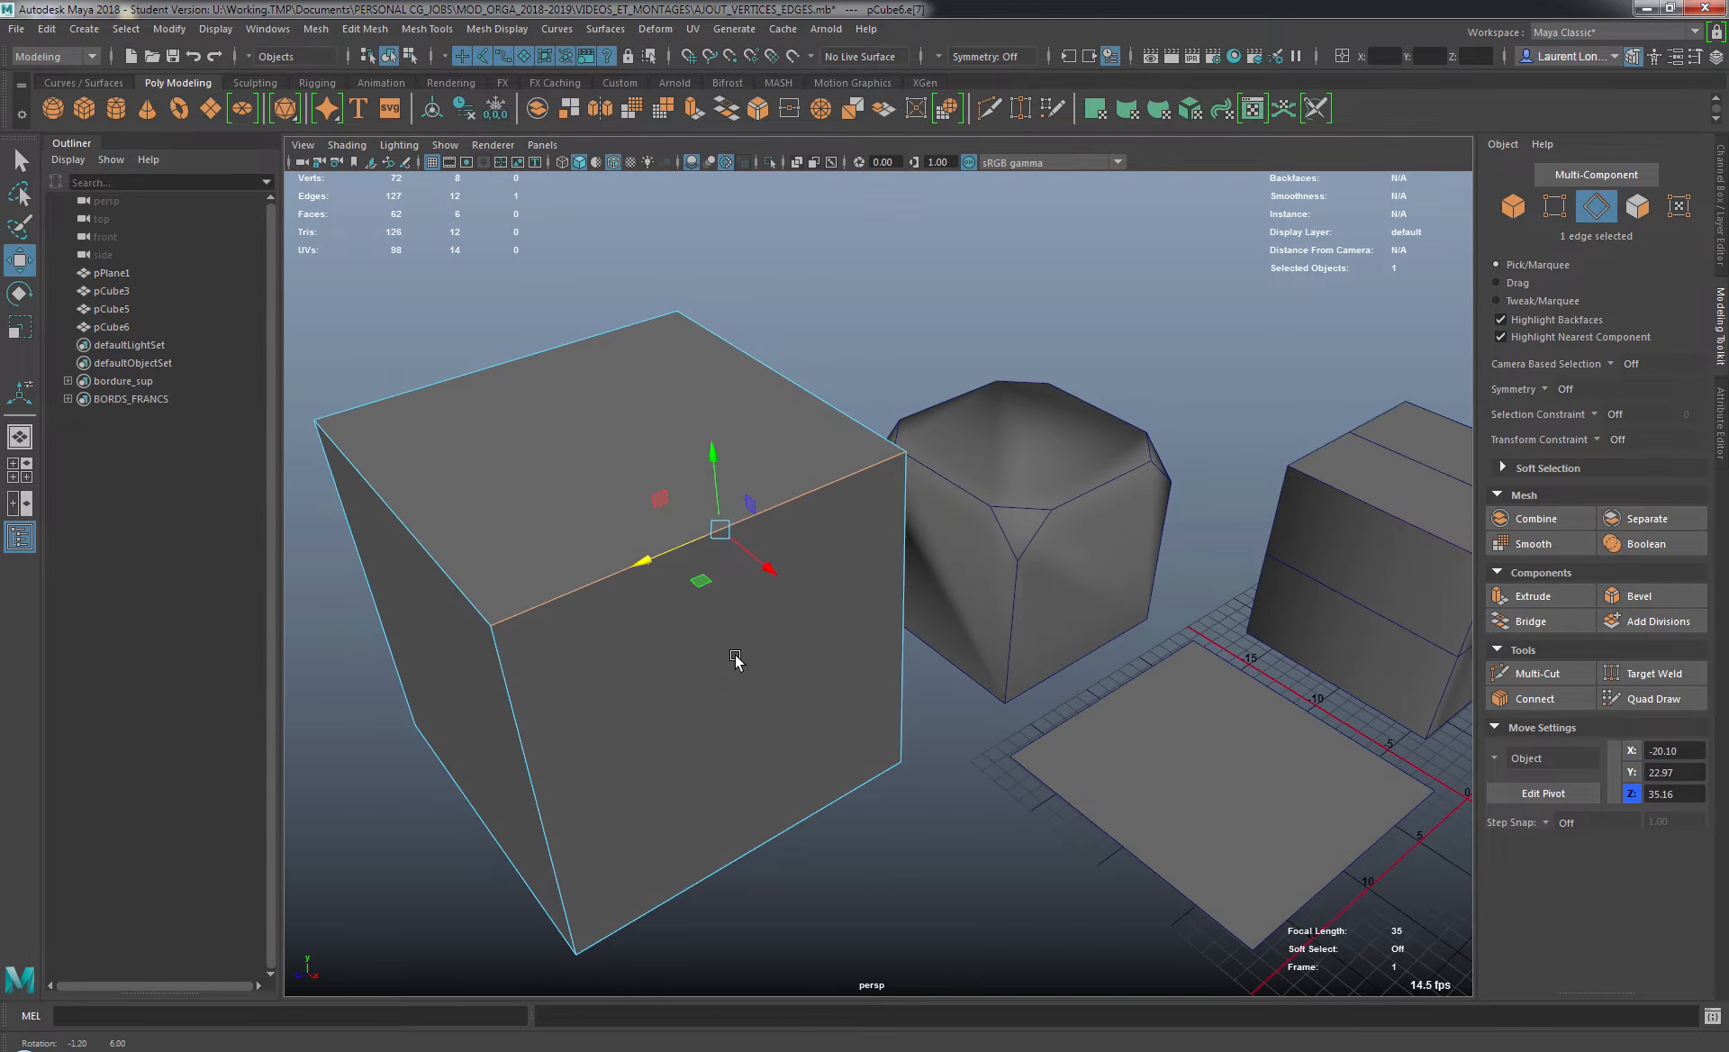
pyautogui.keyDown('alt'); pyautogui.moveTo(825, 590); pyautogui.dragTo(902, 576); pyautogui.keyUp('alt')
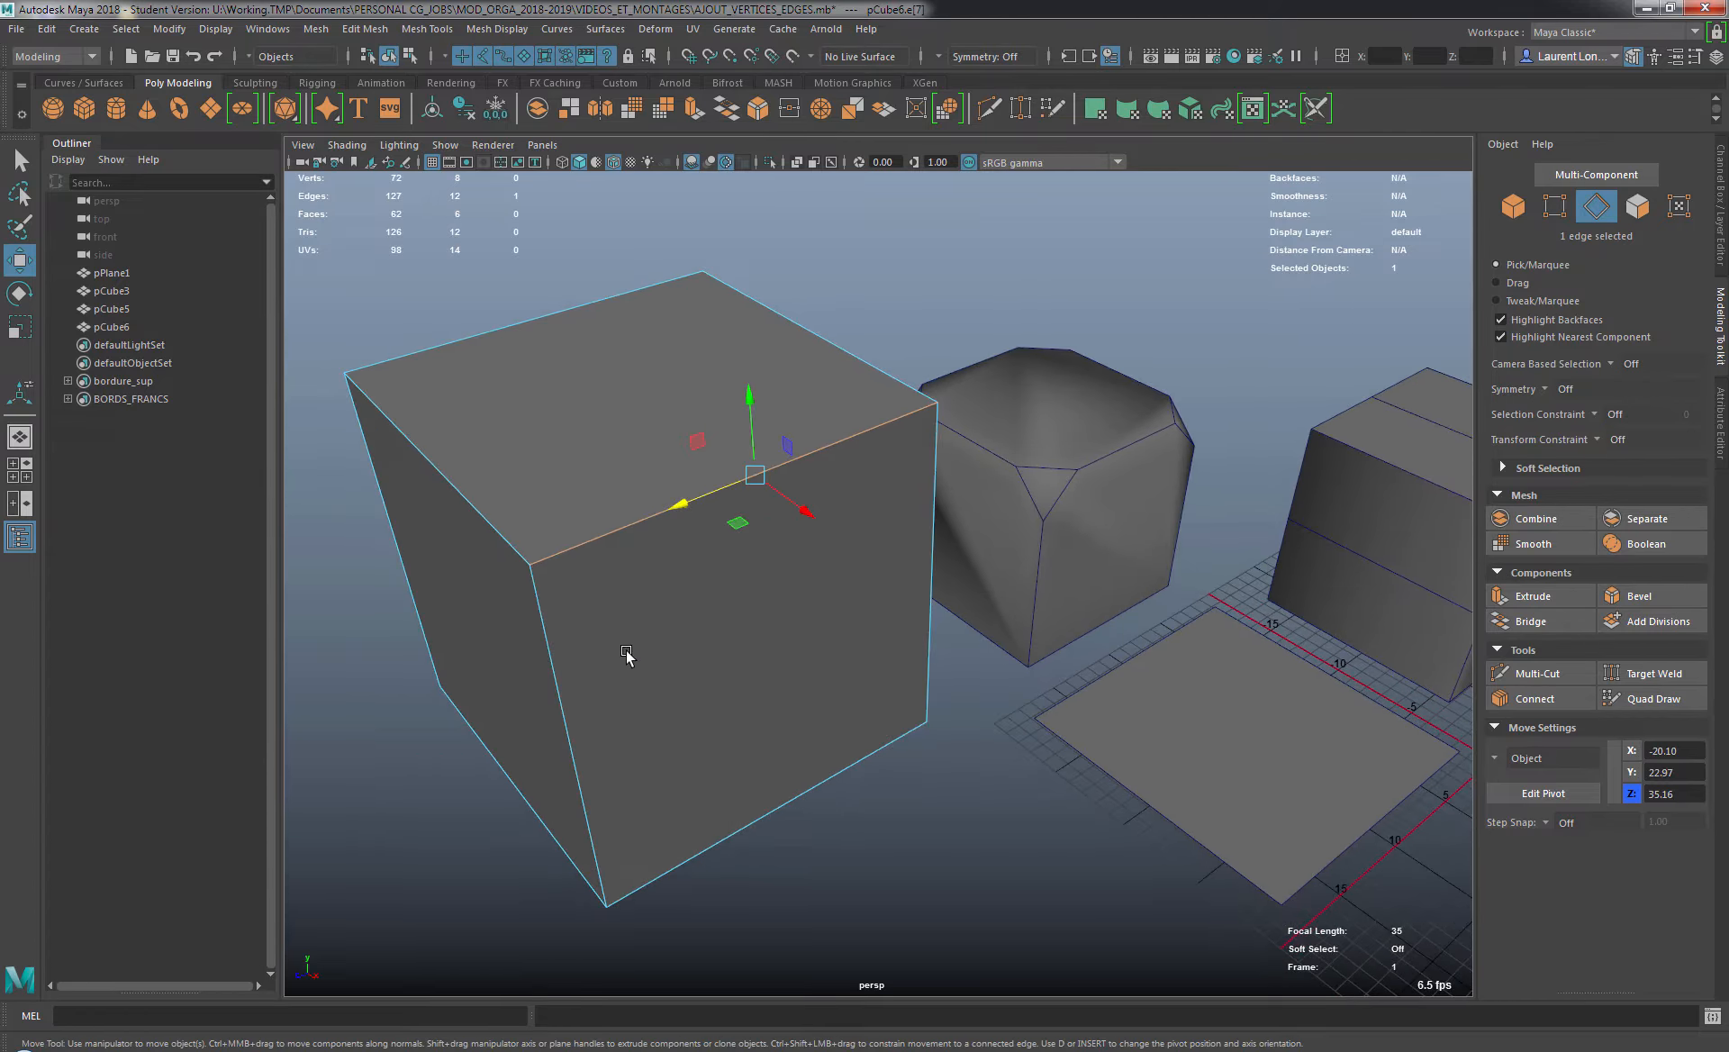
pyautogui.keyDown('alt'); pyautogui.moveTo(627, 661); pyautogui.dragTo(627, 651); pyautogui.keyUp('alt')
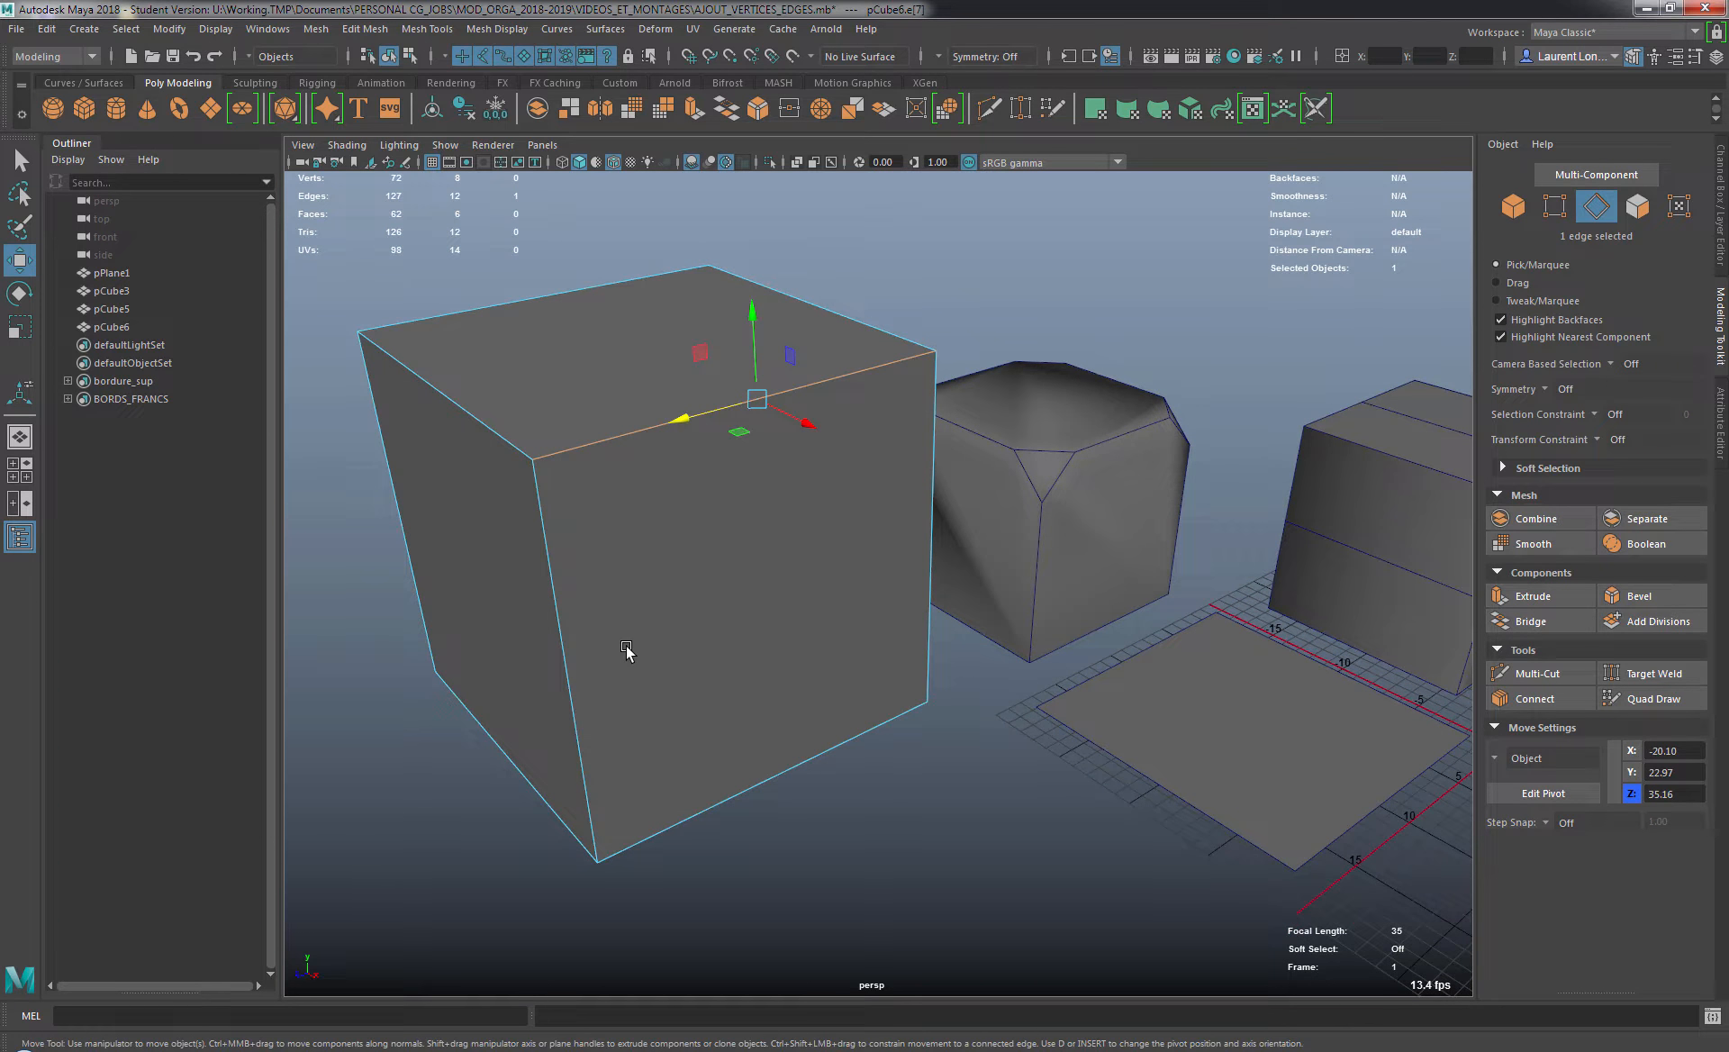
pyautogui.keyDown('alt'); pyautogui.moveTo(717, 598); pyautogui.dragTo(736, 659); pyautogui.keyUp('alt')
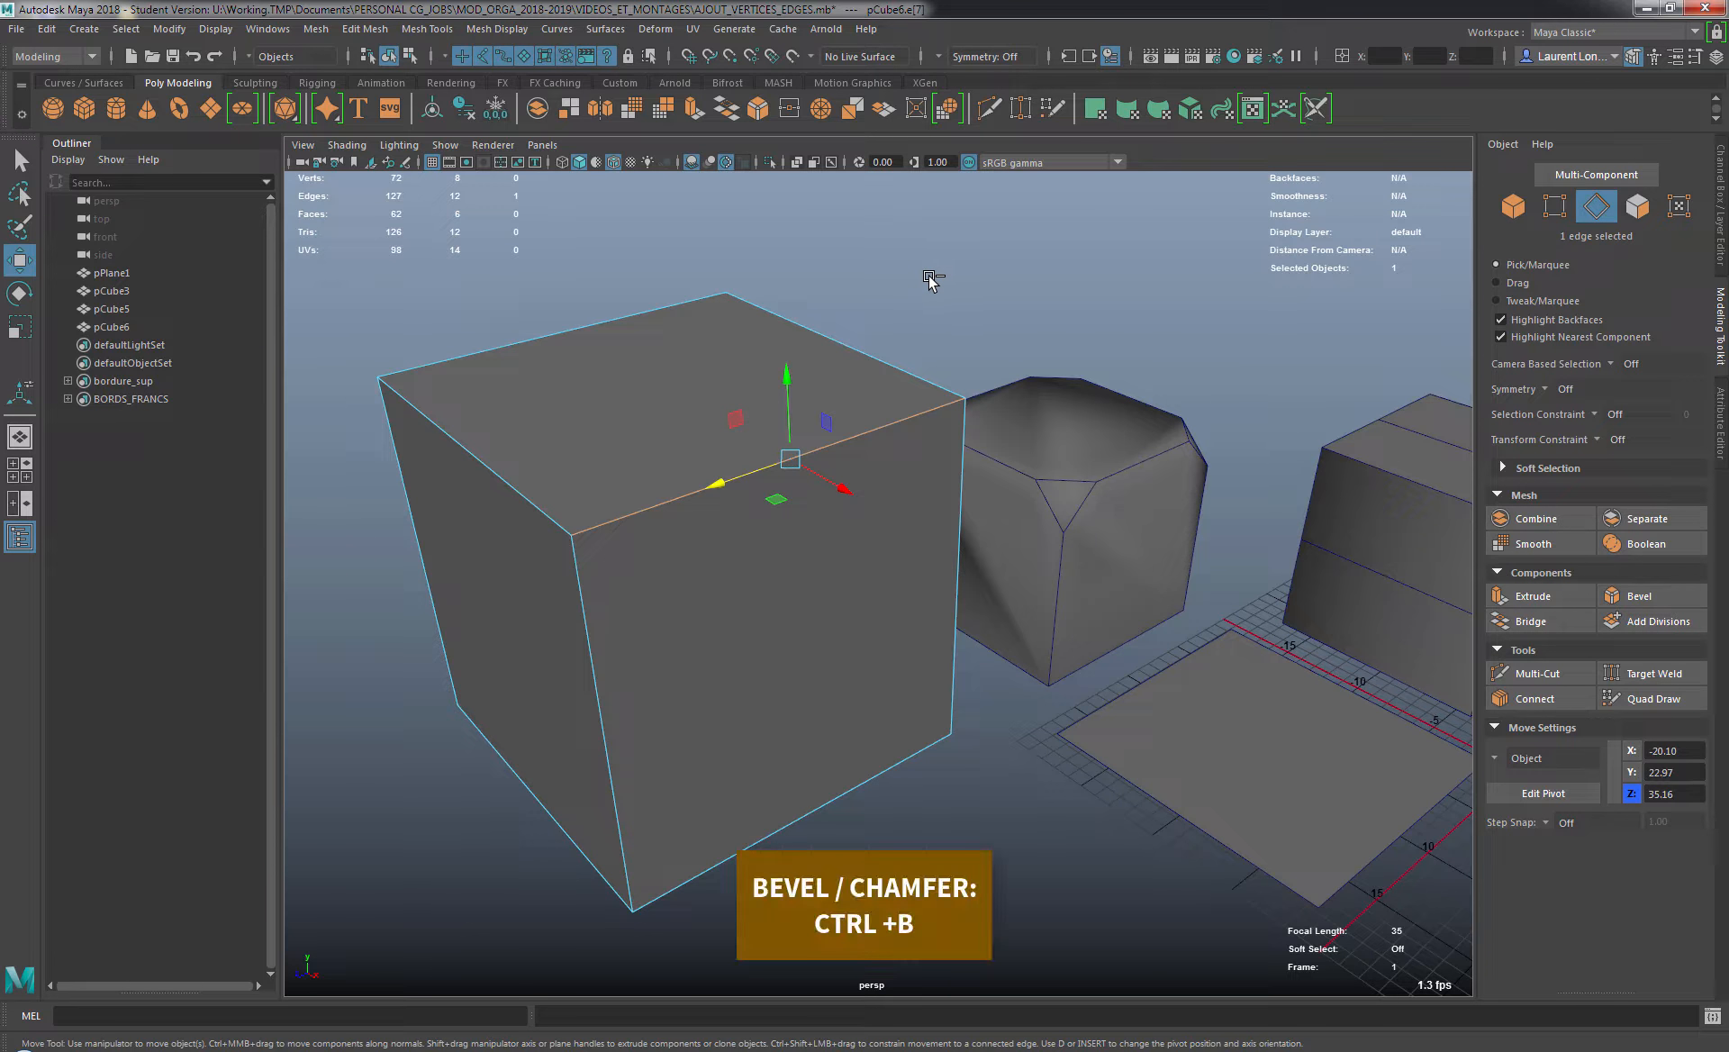
pyautogui.hotkey('ctrl', 'b')
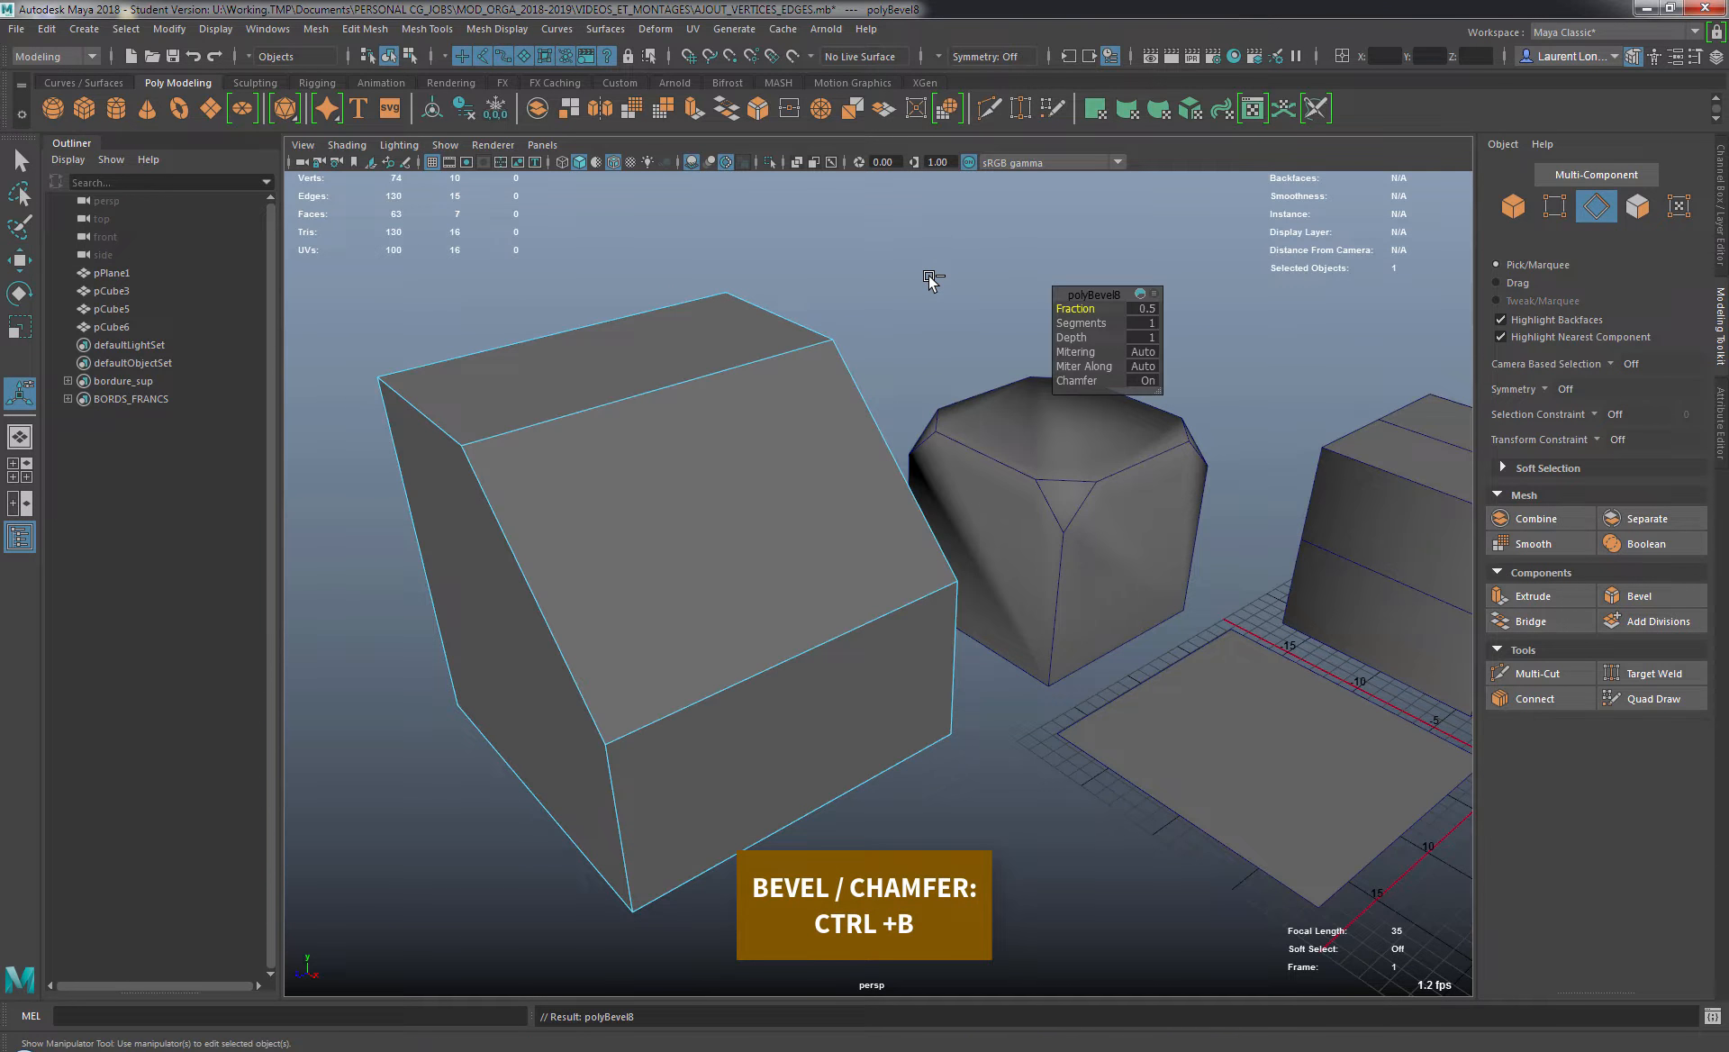
# Set the edge bevel's Fraction to 0.12.
pyautogui.click(1154, 293)
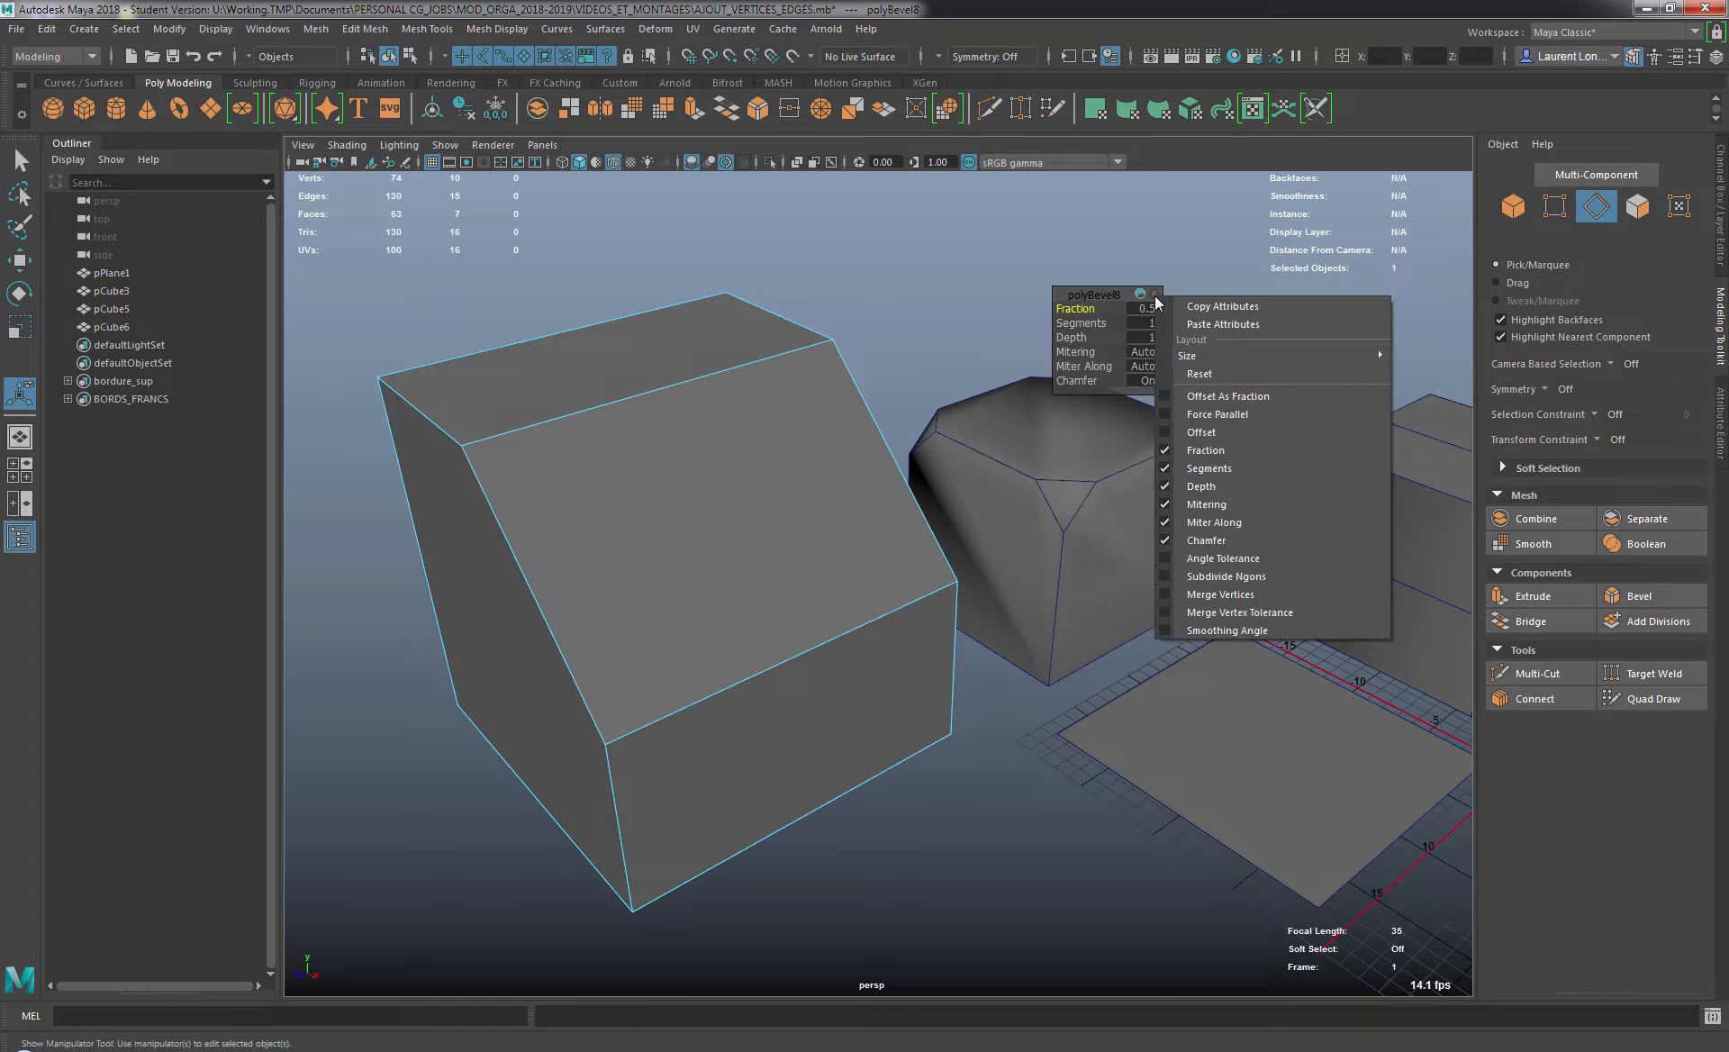
pyautogui.click(1062, 292)
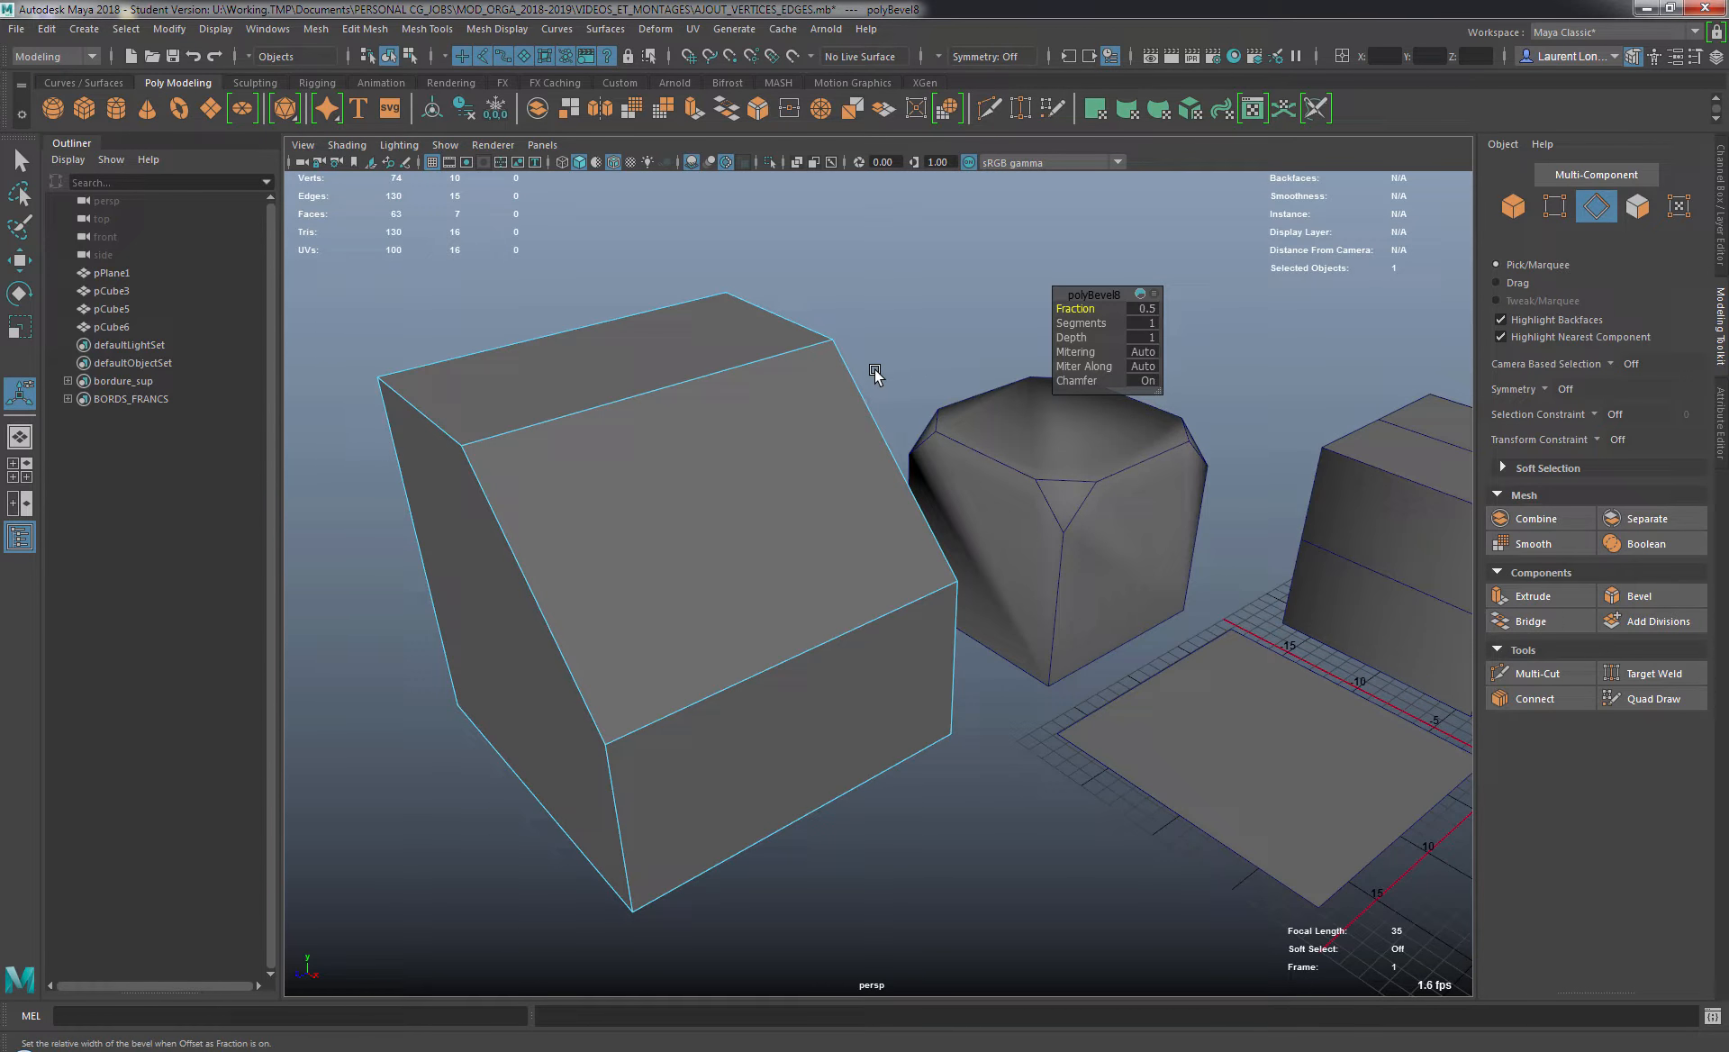
pyautogui.keyDown('alt'); pyautogui.moveTo(776, 386); pyautogui.dragTo(786, 387); pyautogui.keyUp('alt')
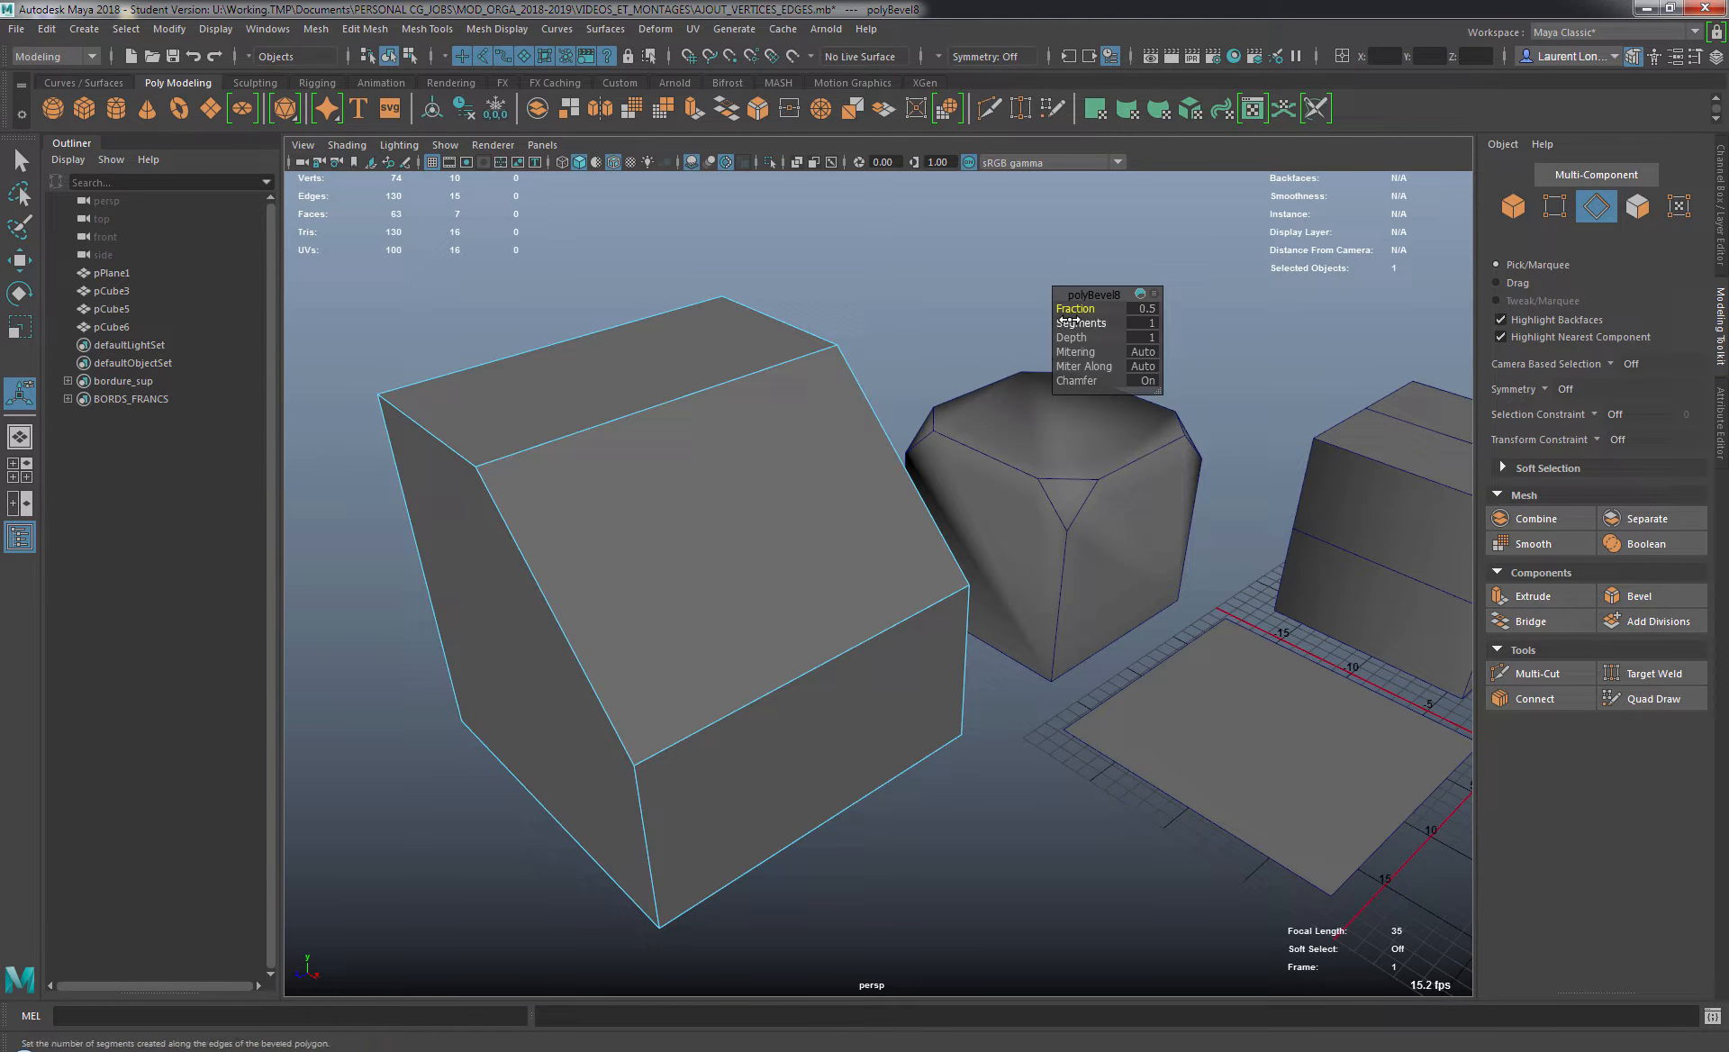
pyautogui.moveTo(1069, 308); pyautogui.dragTo(1033, 334)
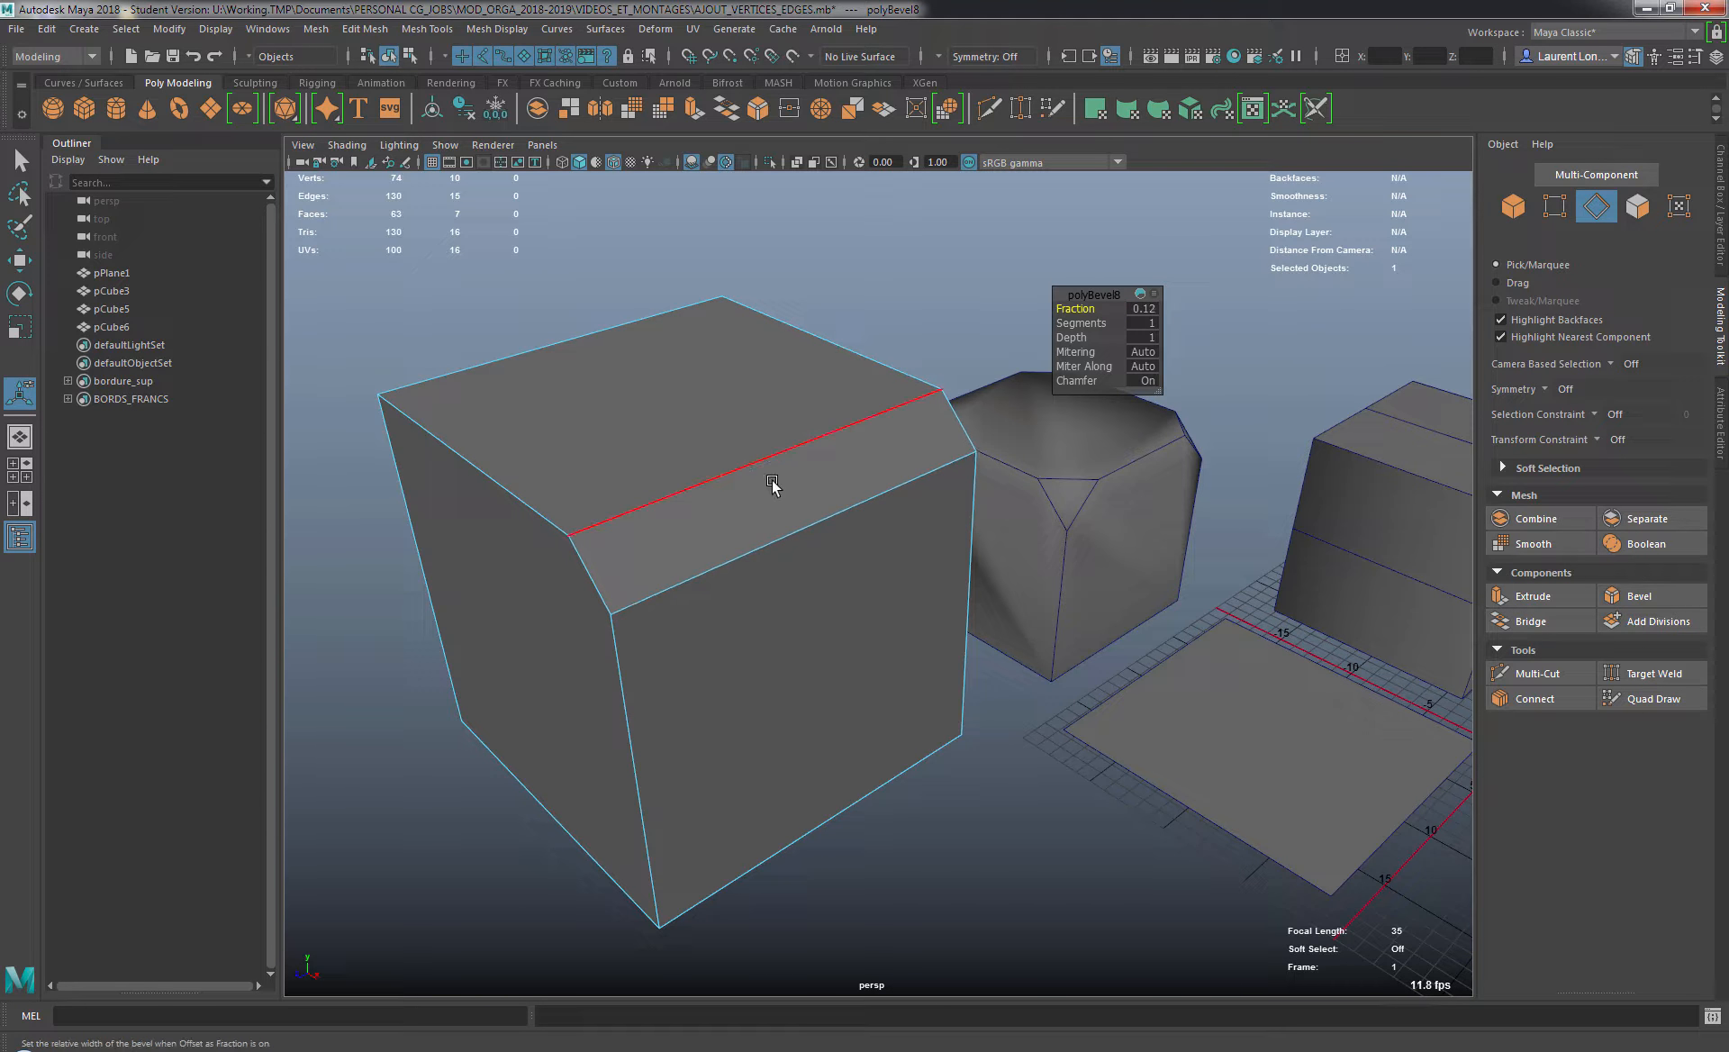
# Turn off the Chamfer option of the edge bevel.
pyautogui.keyDown('alt'); pyautogui.moveTo(639, 437); pyautogui.dragTo(712, 453); pyautogui.keyUp('alt')
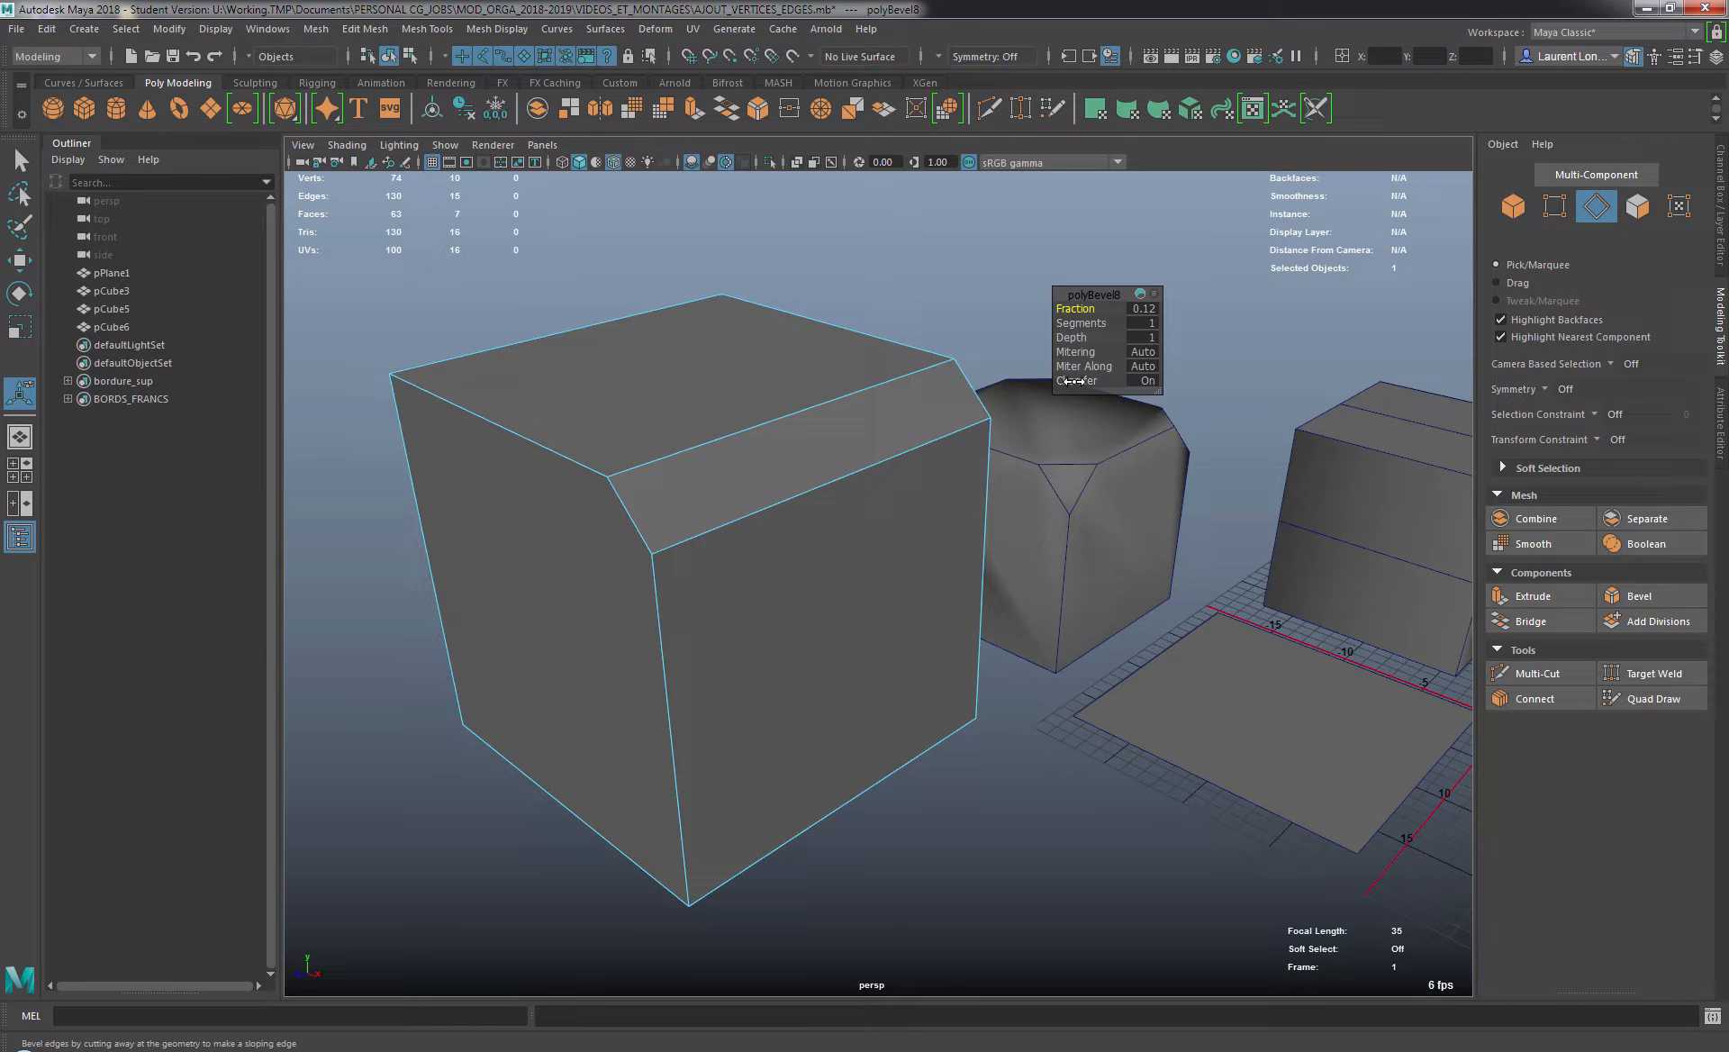
pyautogui.click(1072, 380)
pyautogui.moveTo(1008, 389); pyautogui.dragTo(972, 385, button='middle')
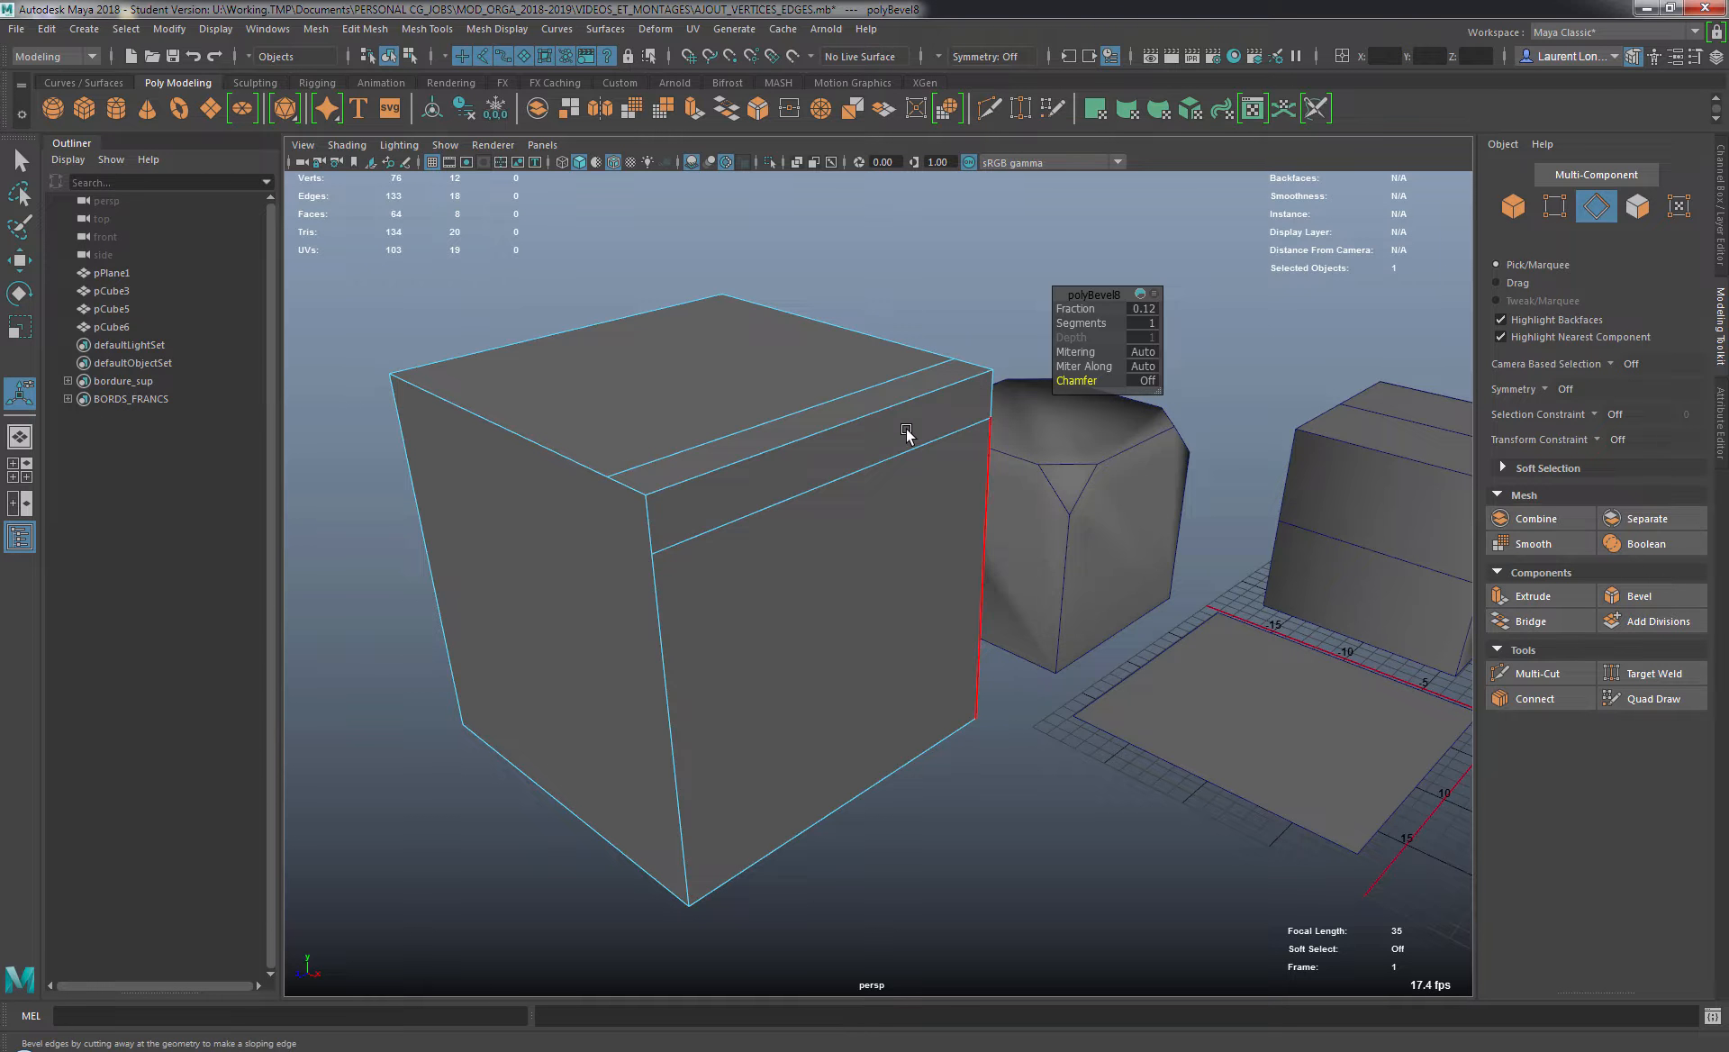
# Set the edge bevel's Fraction to 0.04.
pyautogui.keyDown('alt'); pyautogui.moveTo(838, 459); pyautogui.dragTo(888, 455); pyautogui.keyUp('alt')
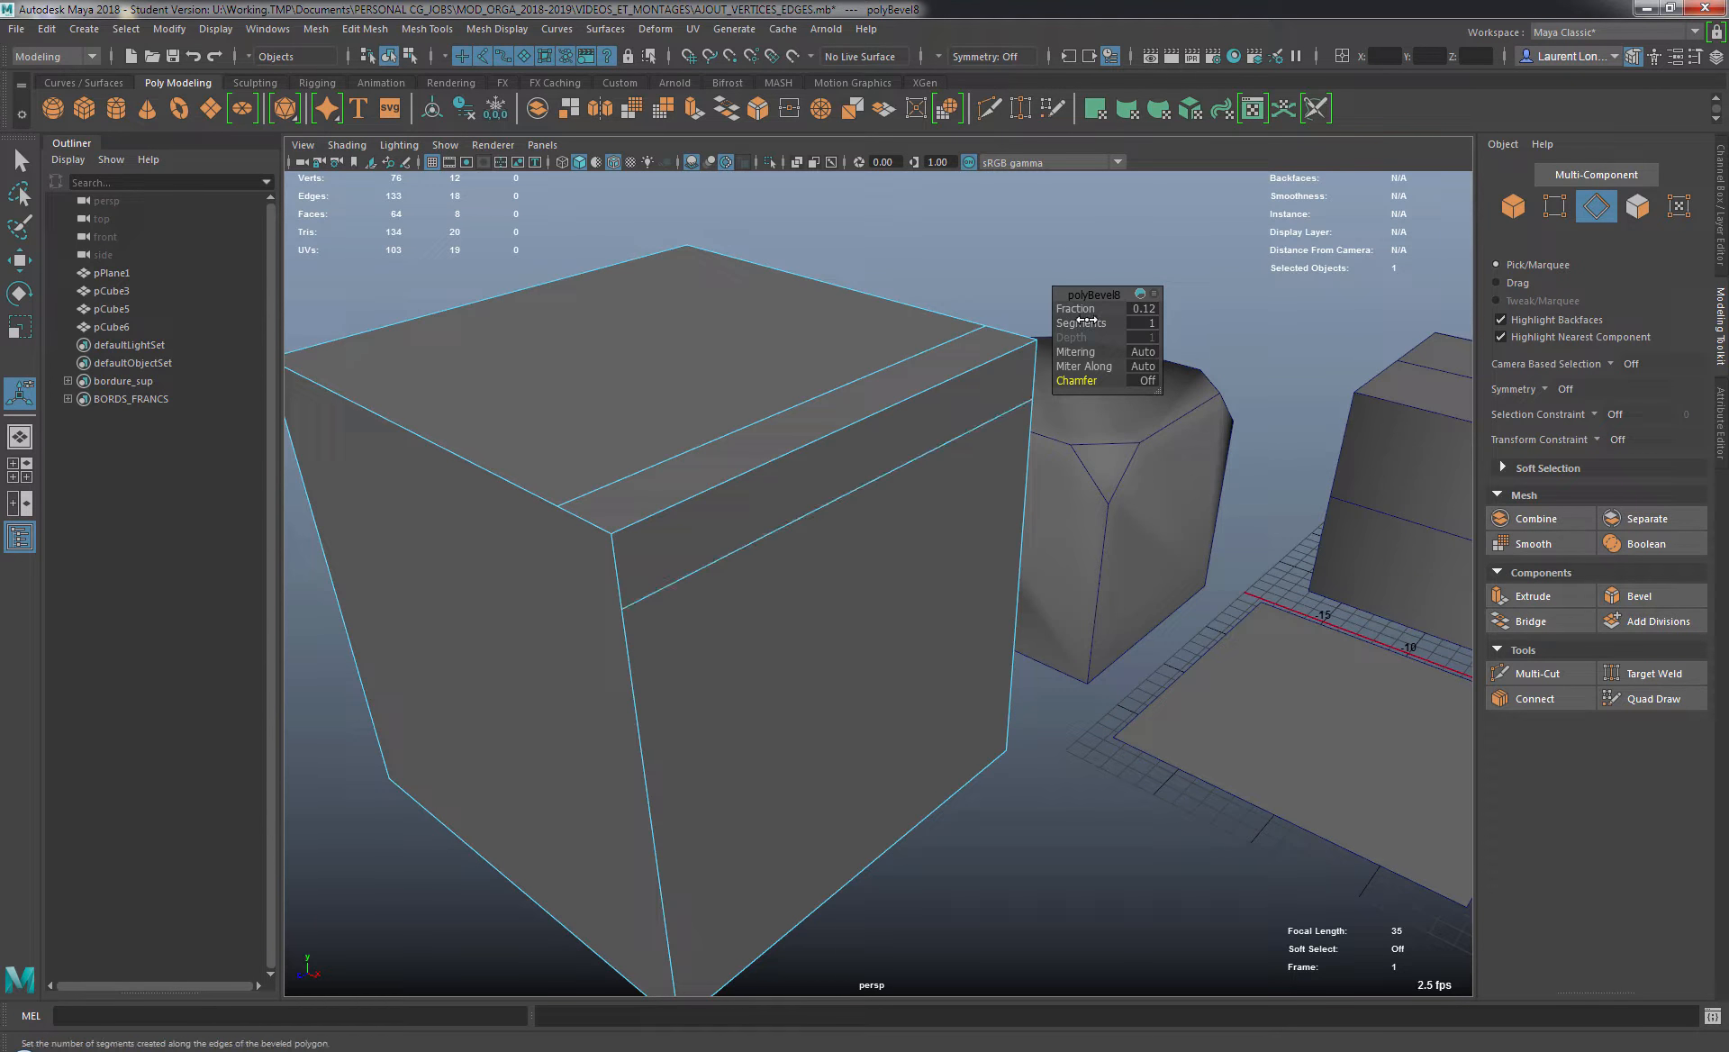
pyautogui.moveTo(1087, 312); pyautogui.dragTo(1071, 315)
pyautogui.keyDown('alt'); pyautogui.moveTo(775, 568); pyautogui.dragTo(778, 529); pyautogui.keyUp('alt')
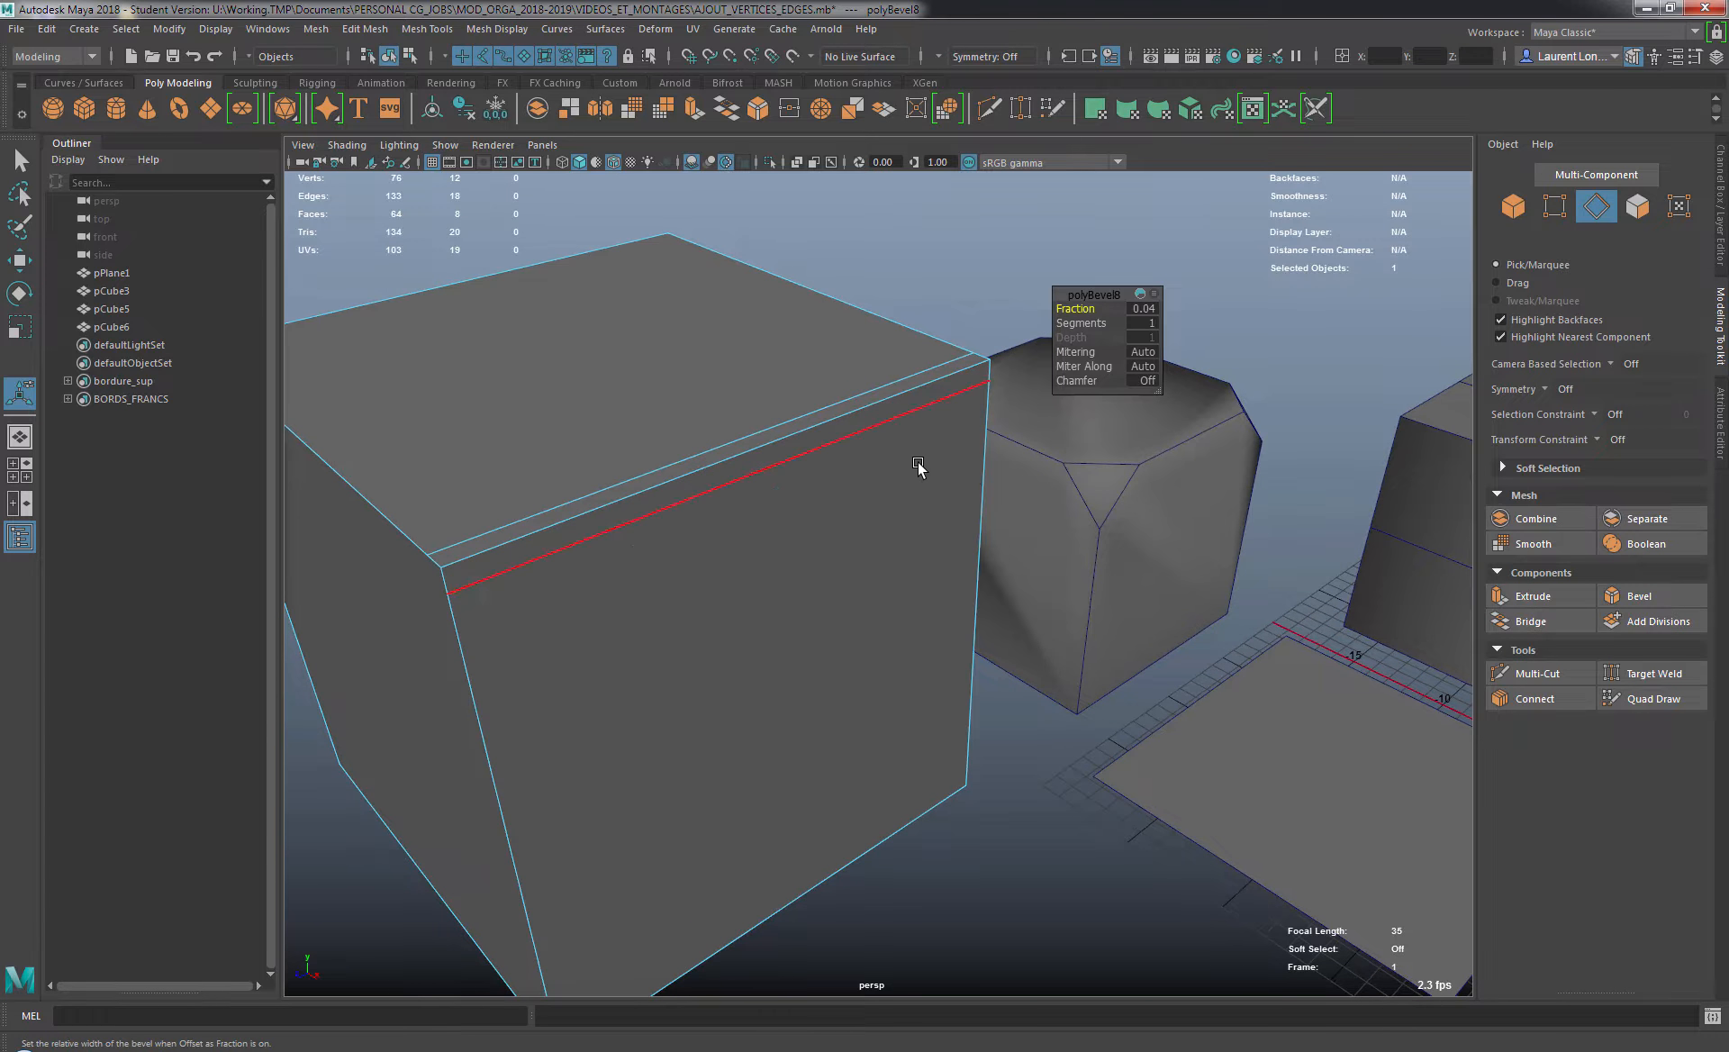
# Turn the edge bevel's Chamfer option back on and clear the selection.
pyautogui.keyDown('alt'); pyautogui.moveTo(718, 459); pyautogui.dragTo(767, 438); pyautogui.keyUp('alt')
pyautogui.keyDown('alt'); pyautogui.moveTo(845, 406); pyautogui.dragTo(754, 415, button='middle'); pyautogui.keyUp('alt')
pyautogui.moveTo(1084, 383); pyautogui.dragTo(1205, 382)
pyautogui.moveTo(1048, 384); pyautogui.dragTo(1159, 391)
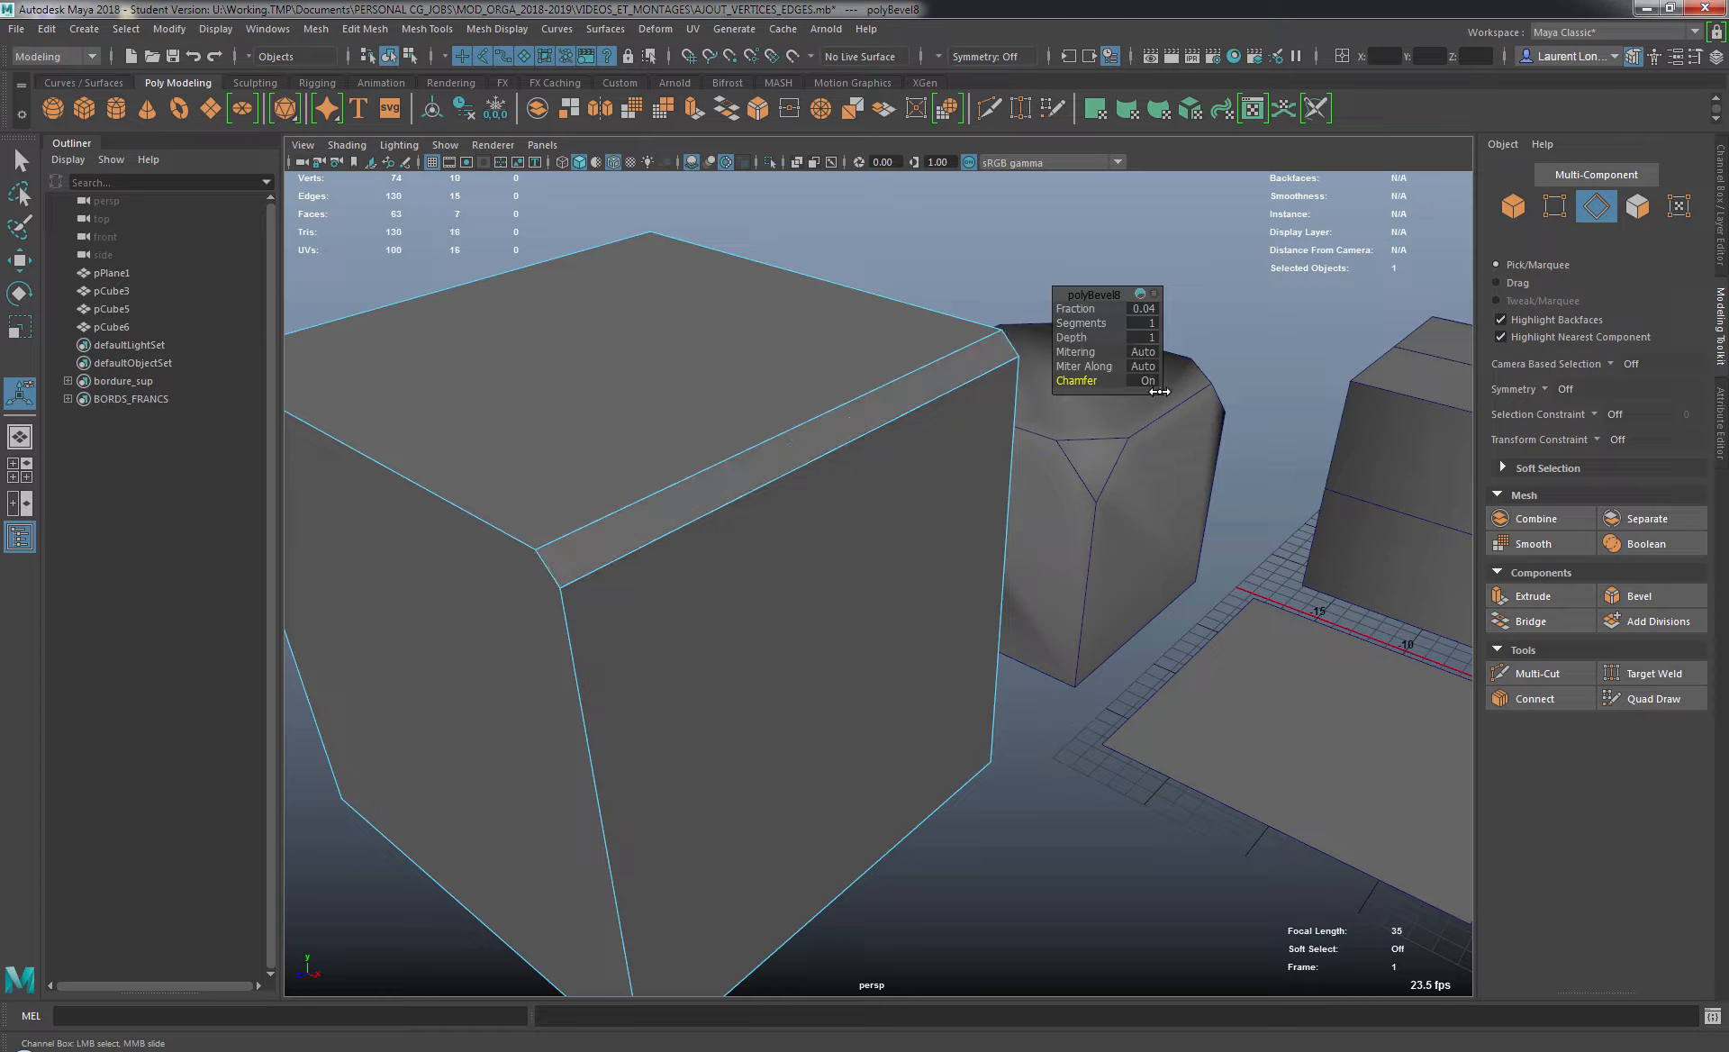
pyautogui.keyDown('alt'); pyautogui.moveTo(856, 498); pyautogui.dragTo(760, 536, button='right'); pyautogui.keyUp('alt')
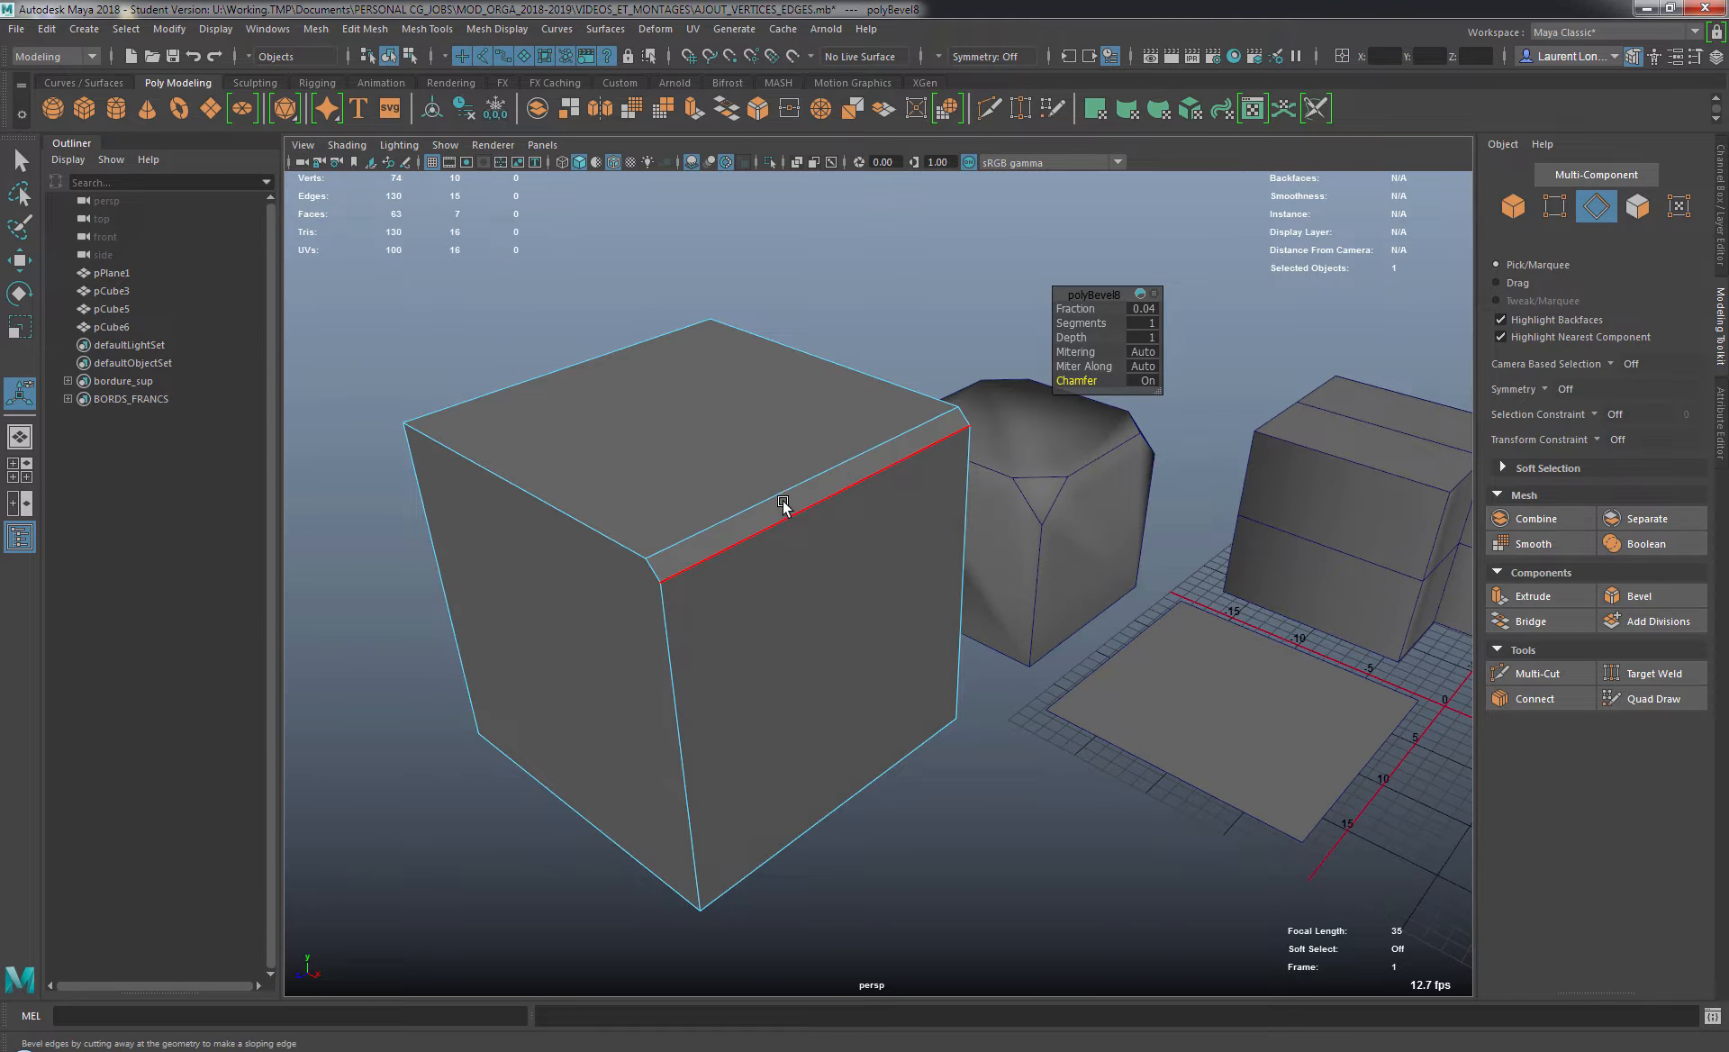
pyautogui.click(915, 322)
# Create a new polygon cube and move it away from the origin, in front of the cube with the bevelled edge.
pyautogui.keyDown('alt'); pyautogui.moveTo(988, 533); pyautogui.dragTo(792, 502, button='right'); pyautogui.keyUp('alt')
pyautogui.keyDown('alt'); pyautogui.moveTo(954, 437); pyautogui.dragTo(945, 411, button='right'); pyautogui.keyUp('alt')
pyautogui.moveTo(997, 307); pyautogui.dragTo(1004, 372, button='right')
pyautogui.click(1067, 311)
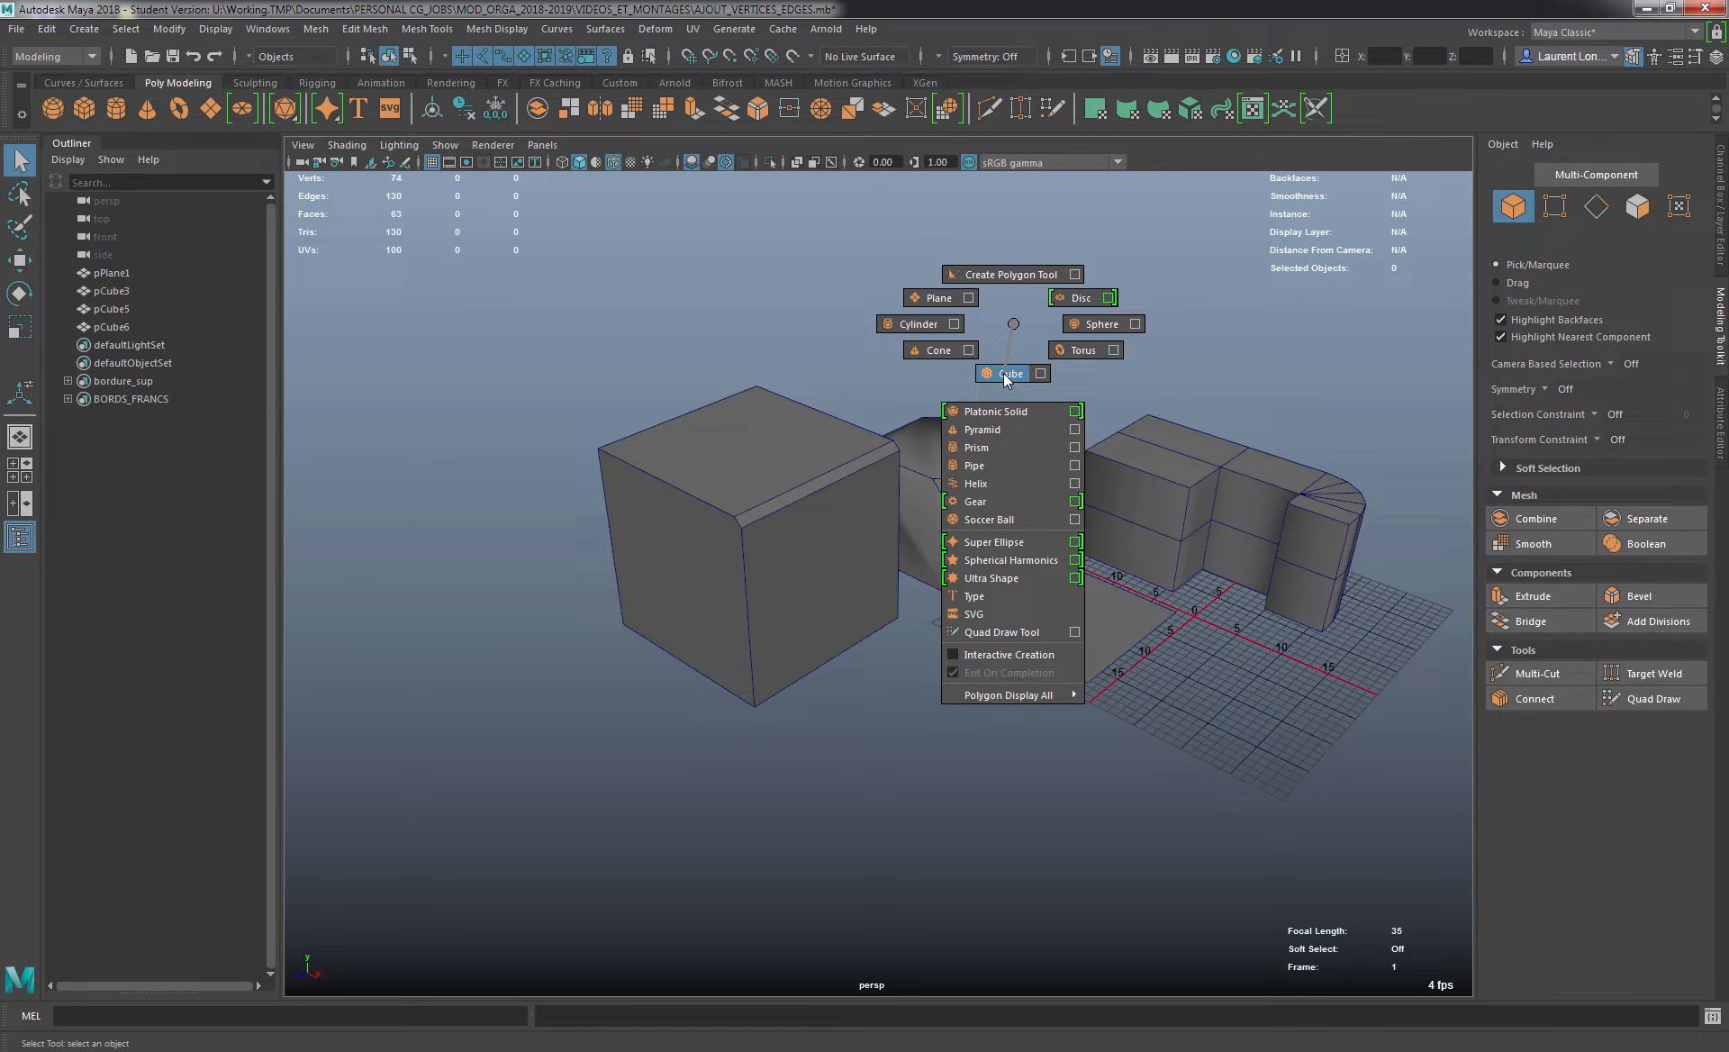
pyautogui.keyDown('shift'); pyautogui.moveTo(1004, 374); pyautogui.dragTo(1004, 375, button='right'); pyautogui.keyUp('shift')
pyautogui.press('w')
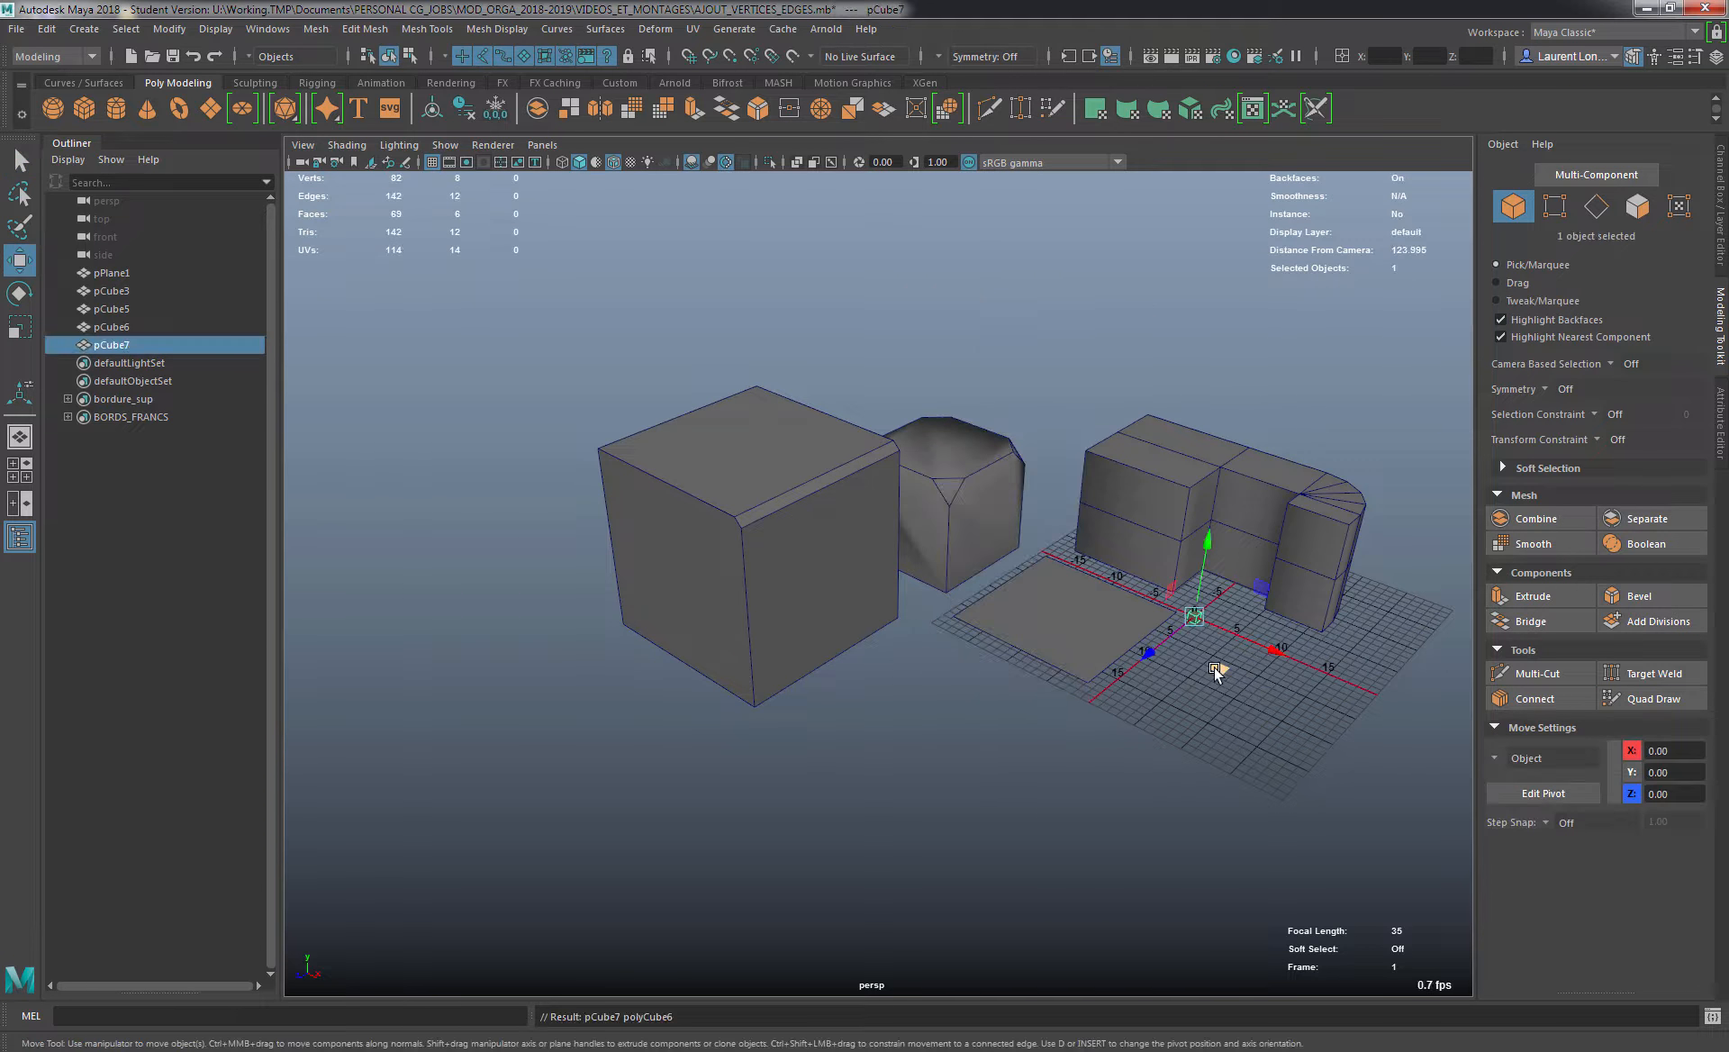
pyautogui.moveTo(1216, 671); pyautogui.dragTo(608, 777)
# Scale the new cube up uniformly and reposition it beside the cube with the bevelled edge, raising it above the ground.
pyautogui.press('r')
pyautogui.moveTo(586, 718); pyautogui.dragTo(973, 728)
pyautogui.scroll(-5, 720, 712)
pyautogui.press('w')
pyautogui.moveTo(639, 701); pyautogui.dragTo(547, 752)
pyautogui.moveTo(607, 644); pyautogui.dragTo(601, 517)
# Bevel the large side face of the new cube, on the side facing the plane.
pyautogui.keyDown('alt'); pyautogui.moveTo(714, 652); pyautogui.dragTo(828, 631, button='middle'); pyautogui.keyUp('alt')
pyautogui.keyDown('alt'); pyautogui.moveTo(828, 631); pyautogui.dragTo(865, 587, button='right'); pyautogui.keyUp('alt')
pyautogui.click(841, 540)
pyautogui.keyDown('alt'); pyautogui.moveTo(938, 648); pyautogui.dragTo(808, 653); pyautogui.keyUp('alt')
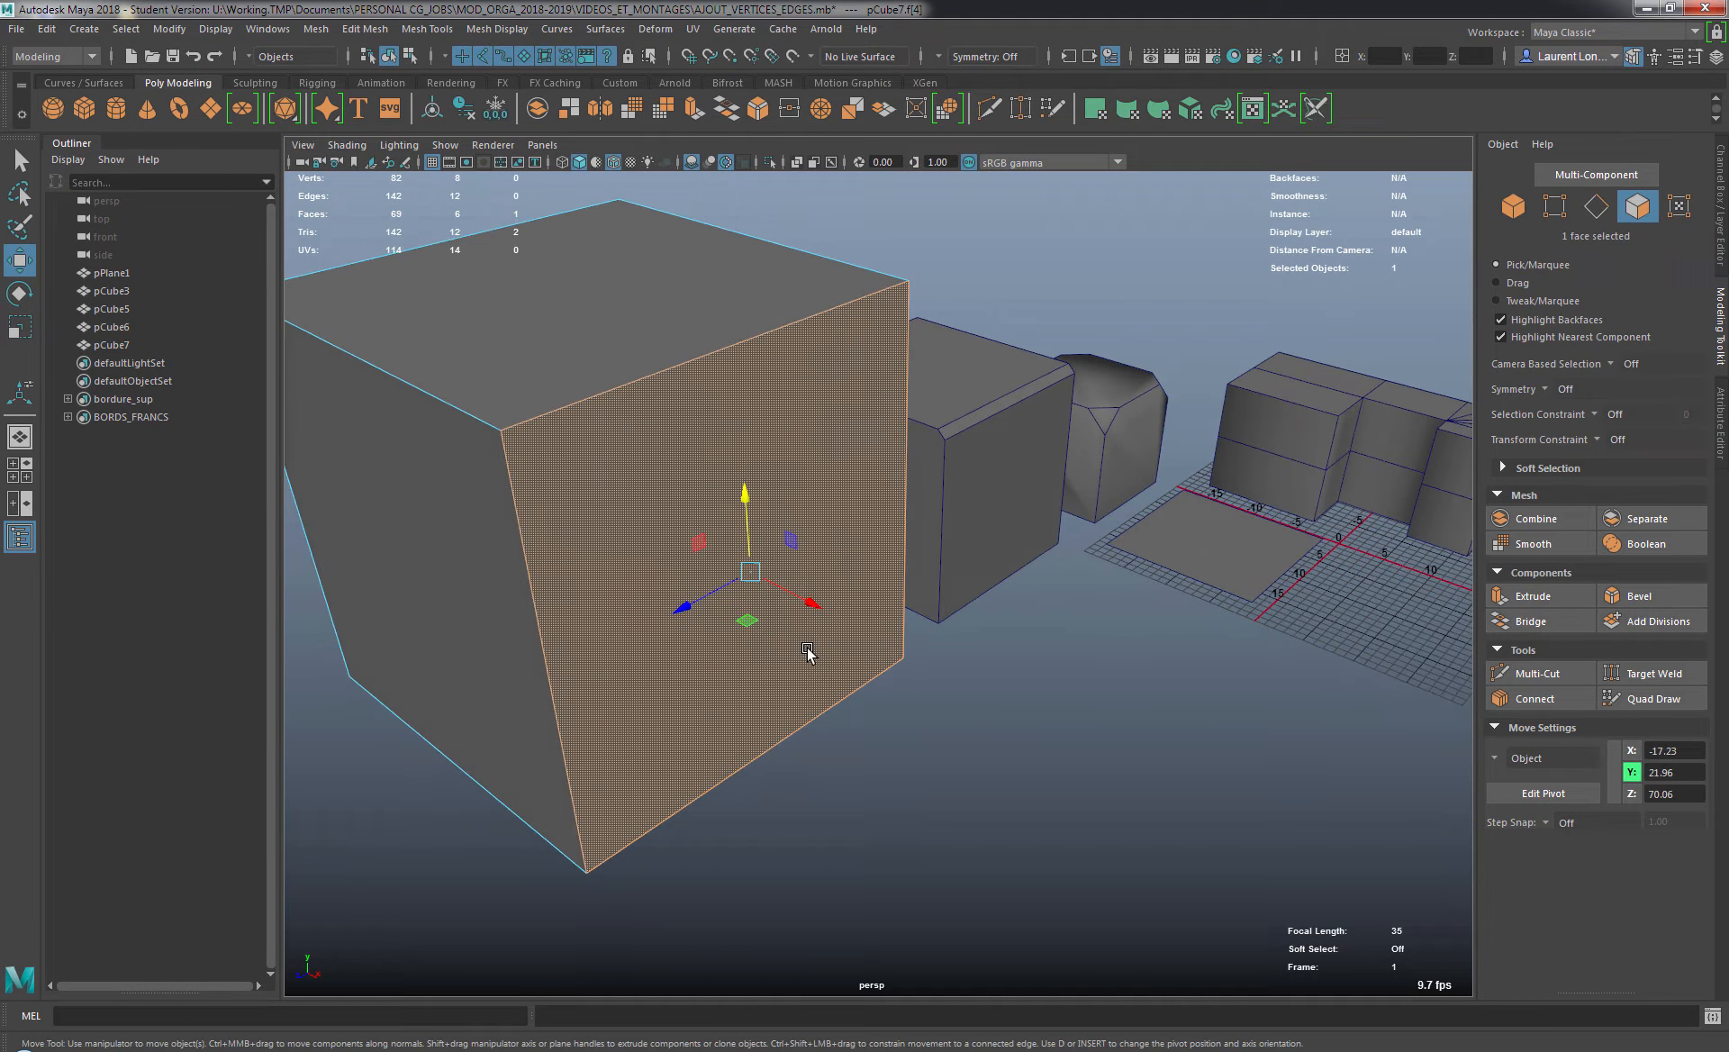
pyautogui.keyDown('alt'); pyautogui.moveTo(807, 653); pyautogui.dragTo(852, 700); pyautogui.keyUp('alt')
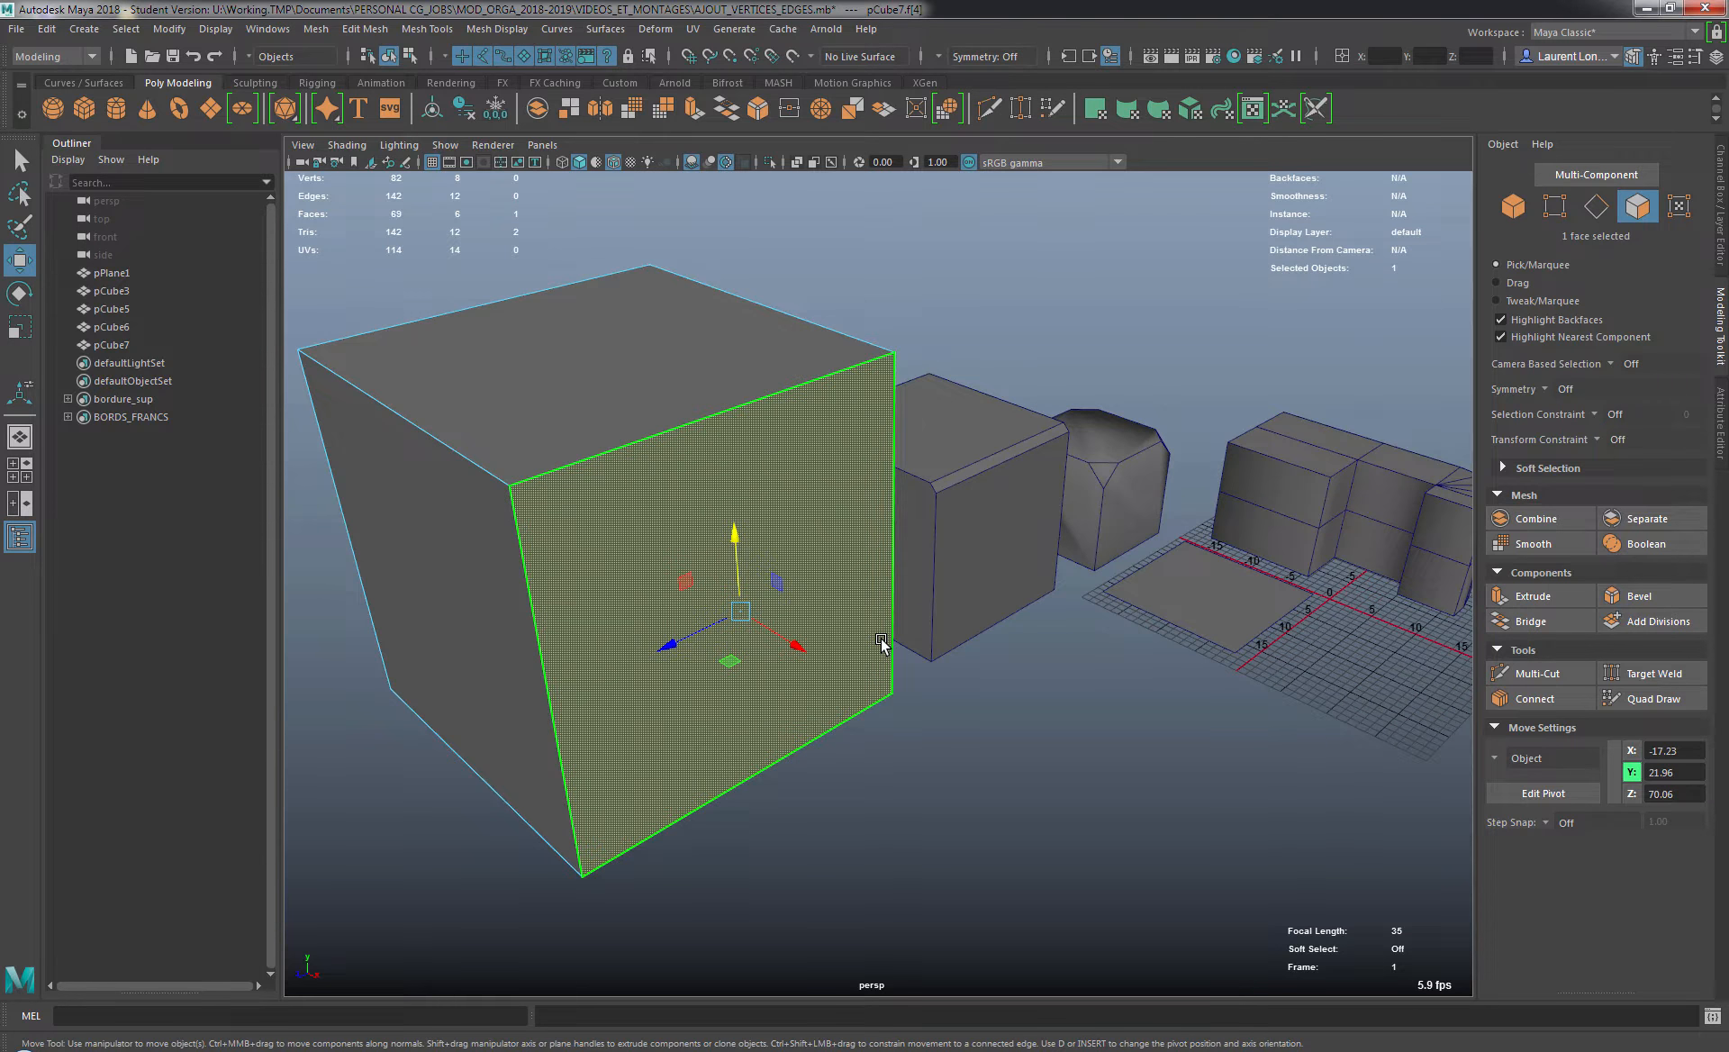
pyautogui.hotkey('ctrl', 'b')
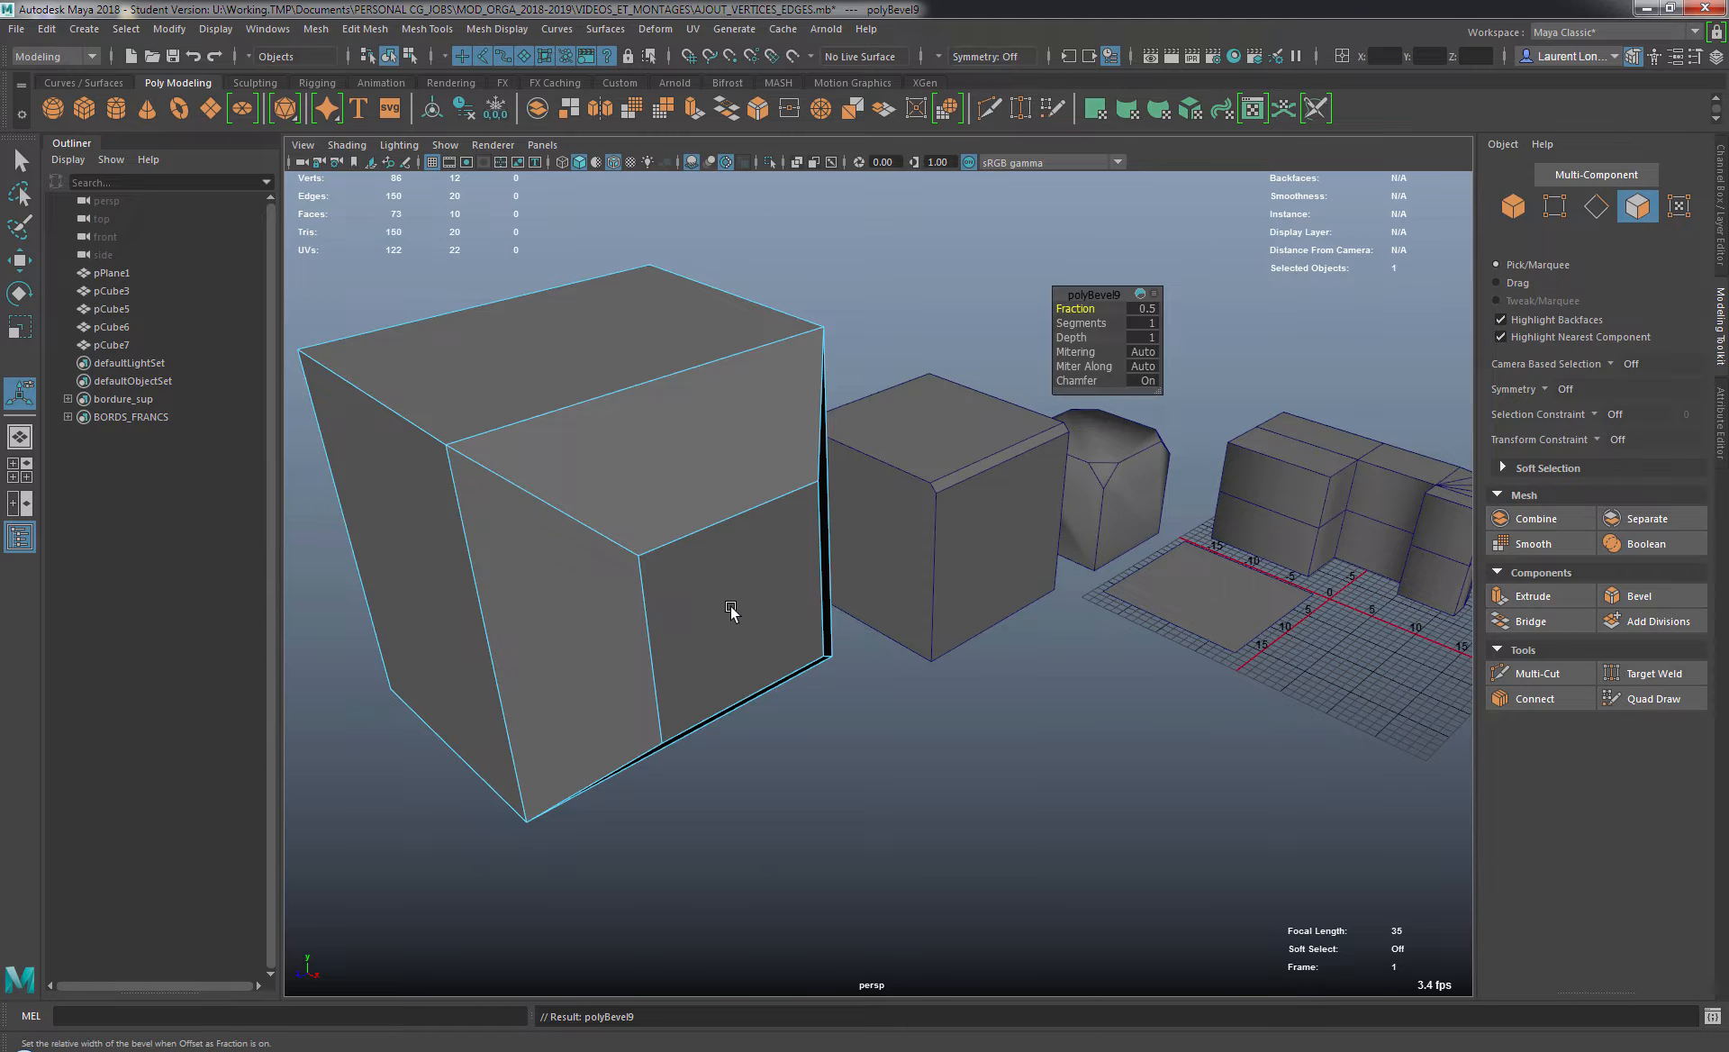
# Set the face bevel's Fraction to 0.07.
pyautogui.keyDown('alt'); pyautogui.moveTo(742, 618); pyautogui.dragTo(869, 409); pyautogui.keyUp('alt')
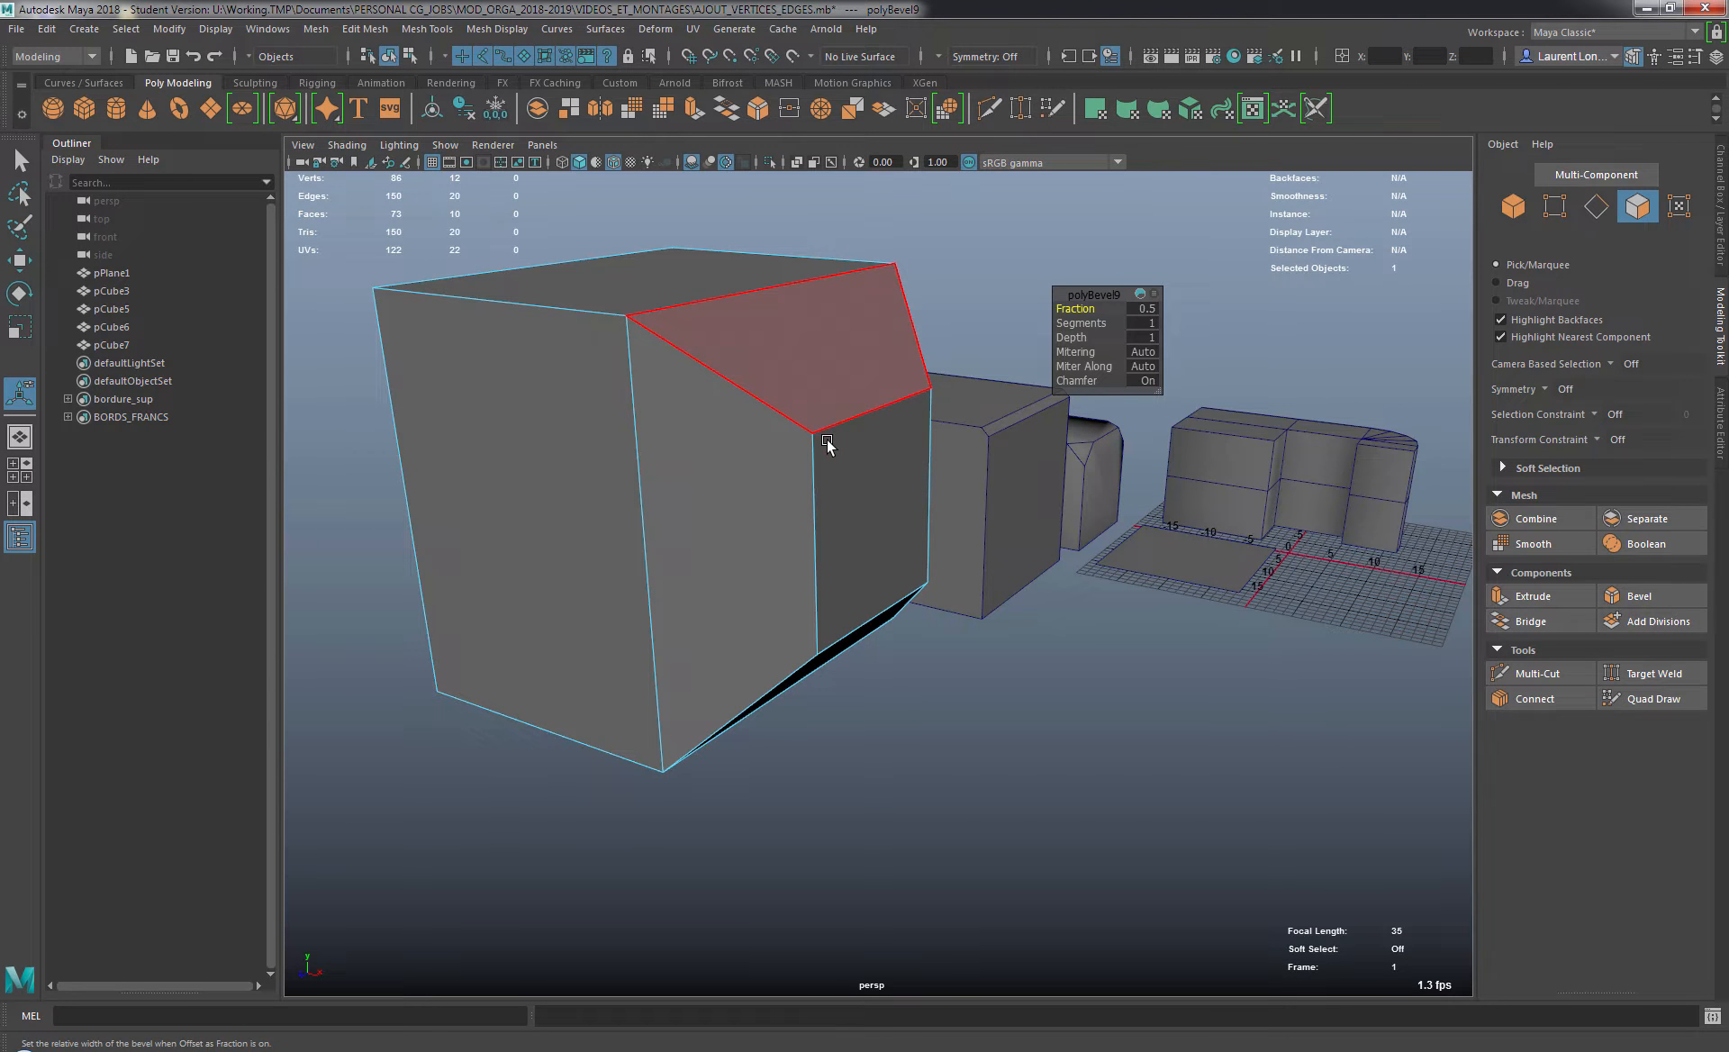
pyautogui.keyDown('alt'); pyautogui.moveTo(845, 468); pyautogui.dragTo(825, 500); pyautogui.keyUp('alt')
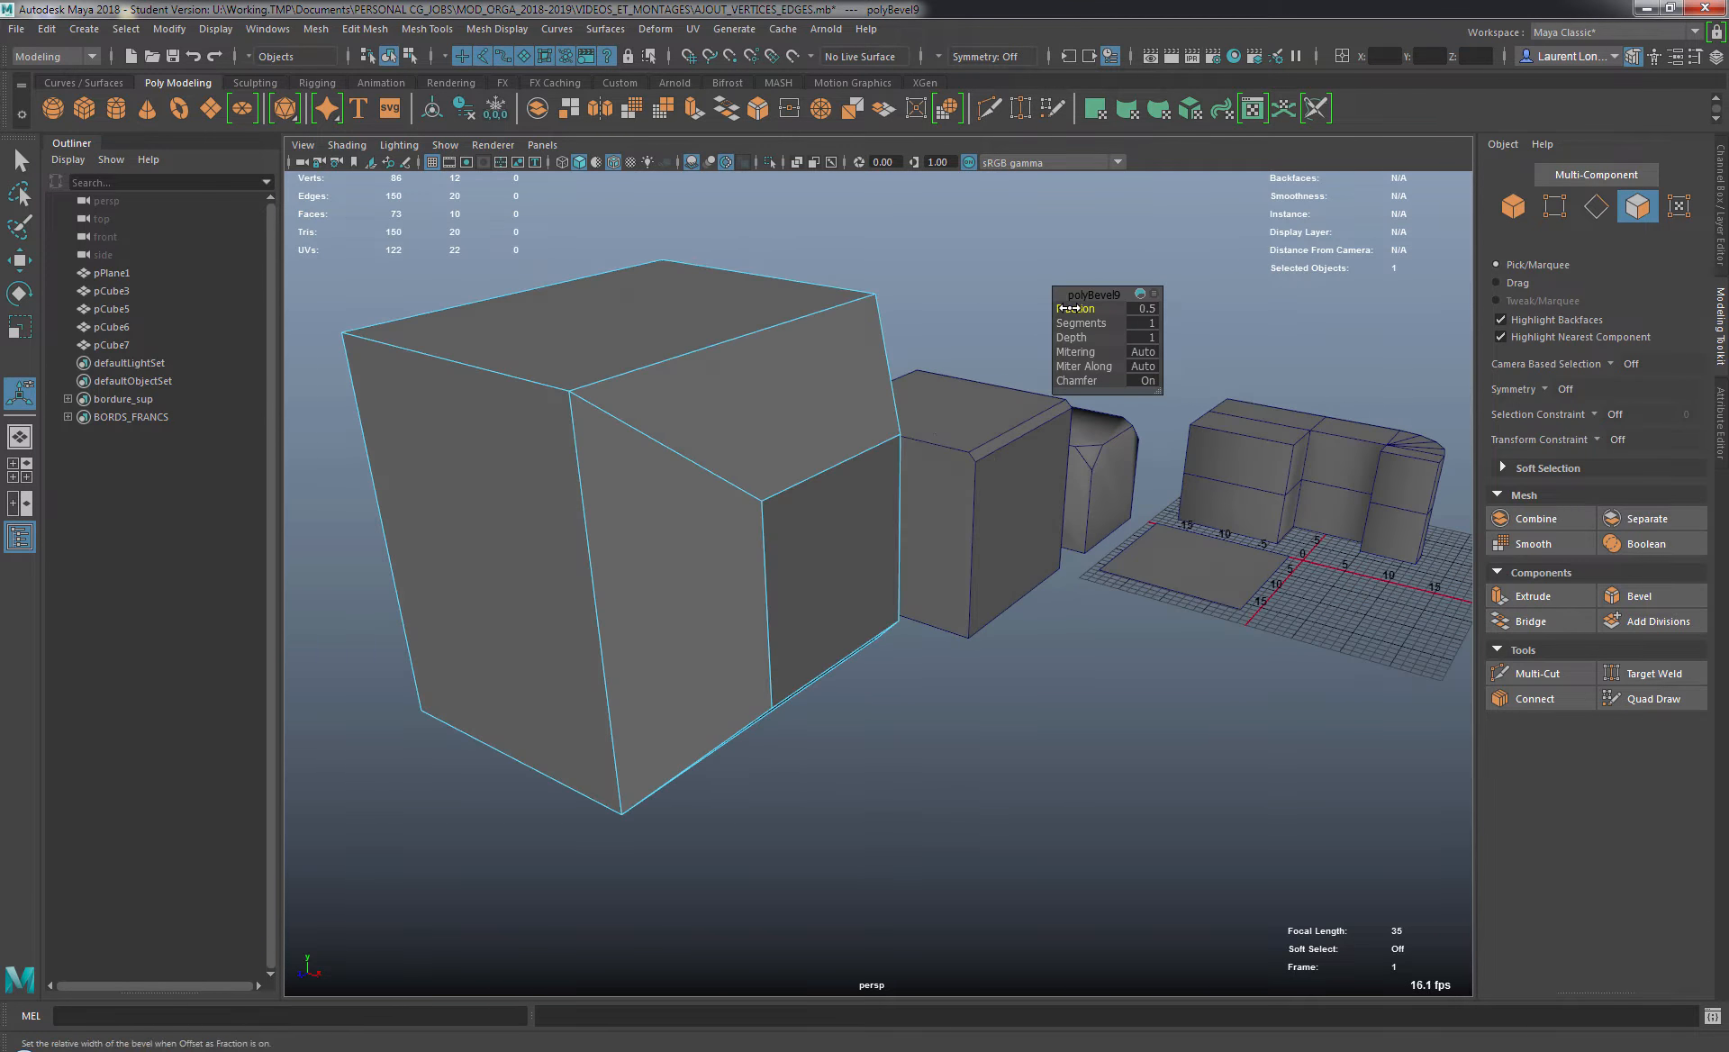
pyautogui.moveTo(1069, 308); pyautogui.dragTo(1030, 307)
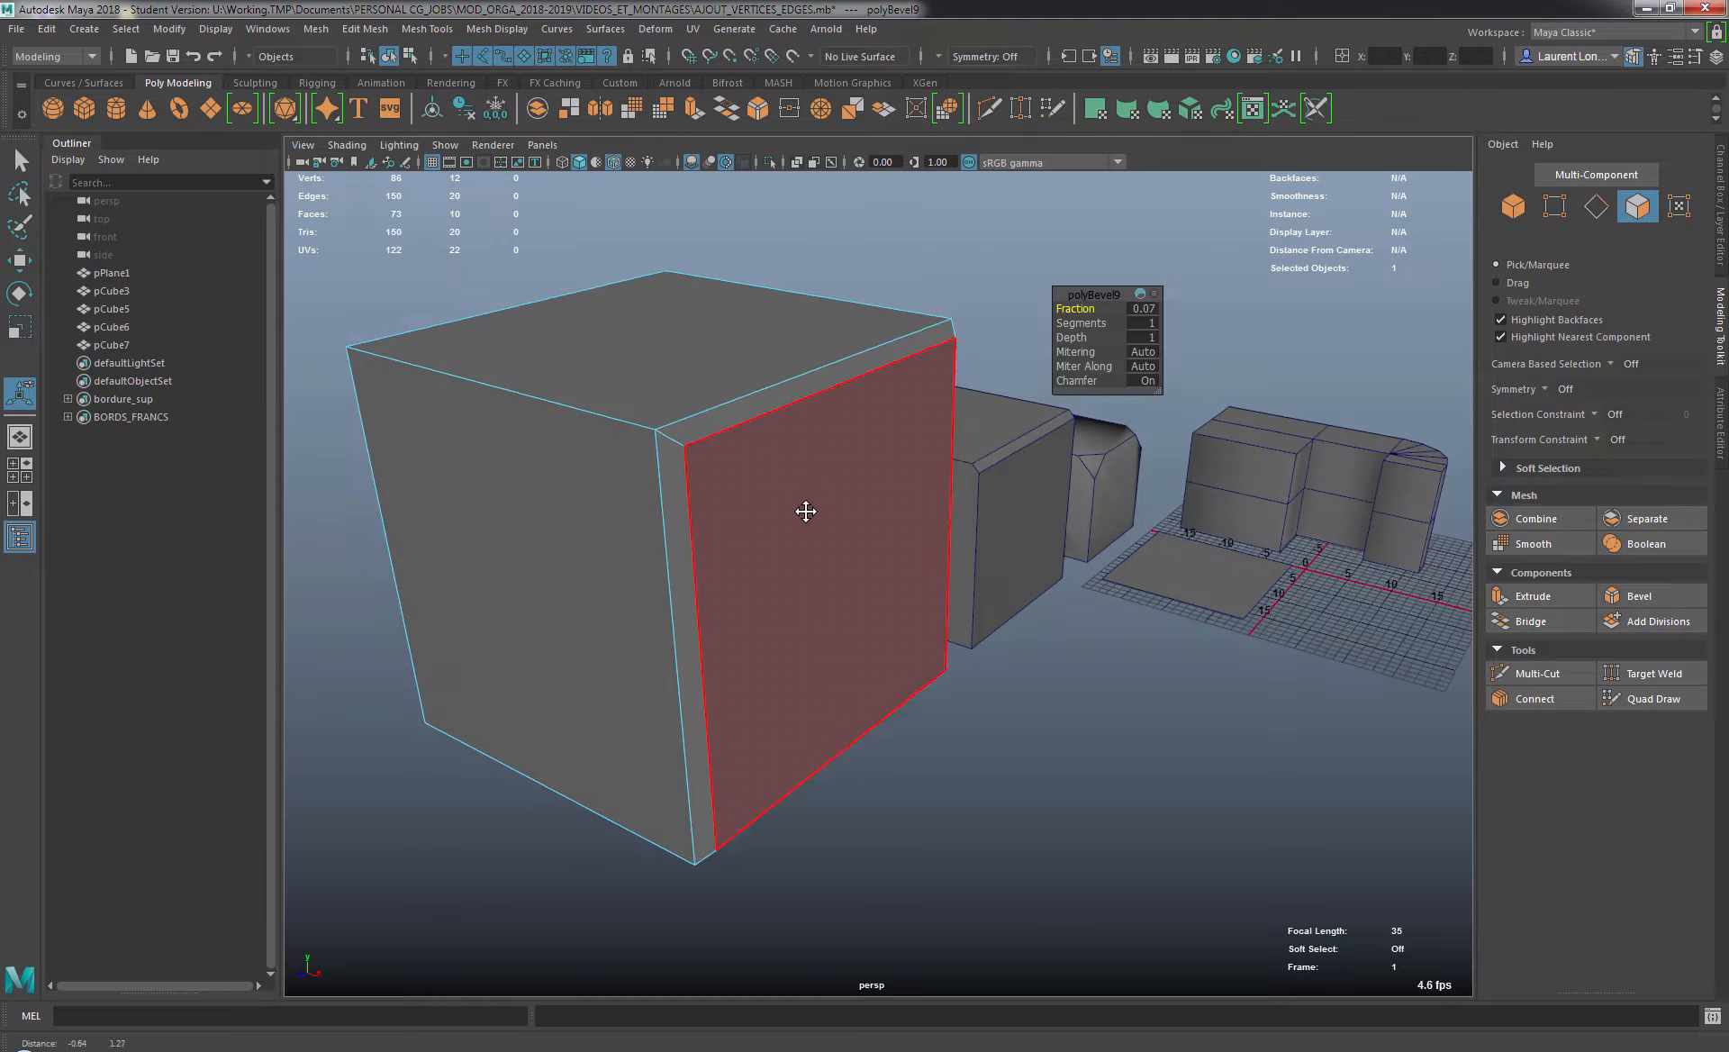
pyautogui.keyDown('alt'); pyautogui.moveTo(802, 509); pyautogui.dragTo(860, 516, button='right'); pyautogui.keyUp('alt')
pyautogui.keyDown('alt'); pyautogui.moveTo(860, 515); pyautogui.dragTo(783, 494); pyautogui.keyUp('alt')
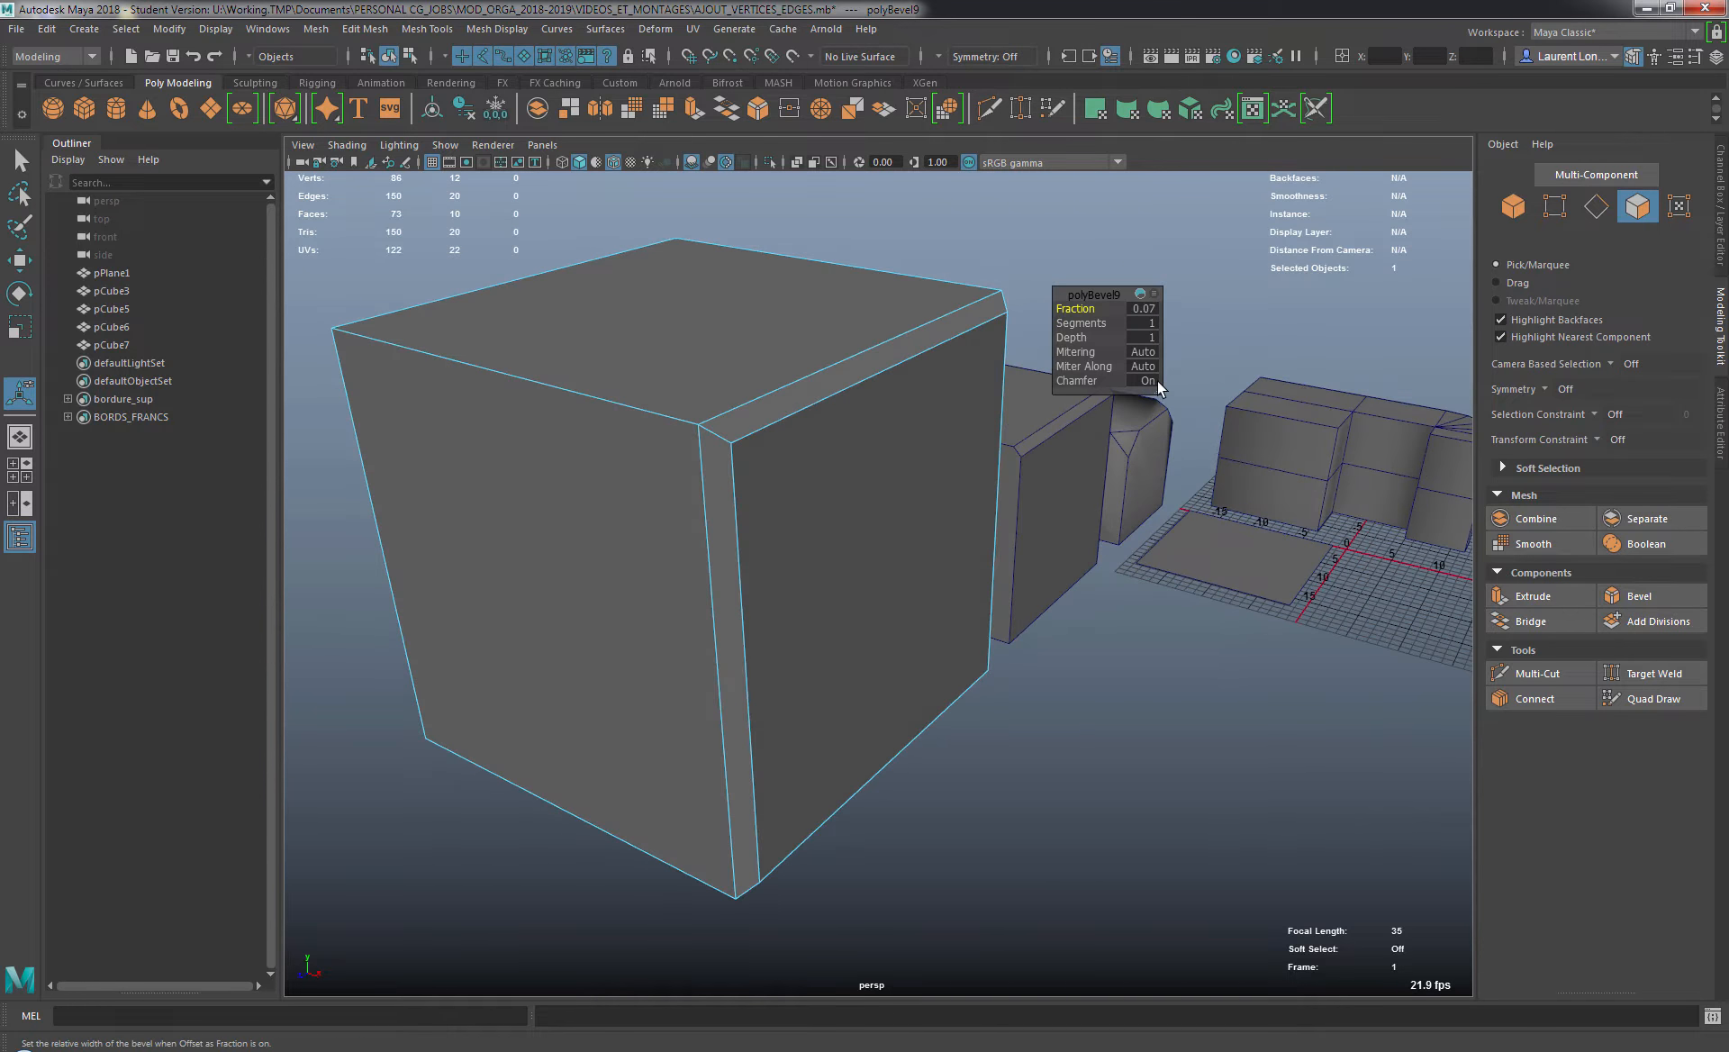
# Turn off the face bevel's Chamfer option and examine the support edges around the bevelled face.
pyautogui.click(1074, 380)
pyautogui.moveTo(990, 368); pyautogui.dragTo(912, 367, button='middle')
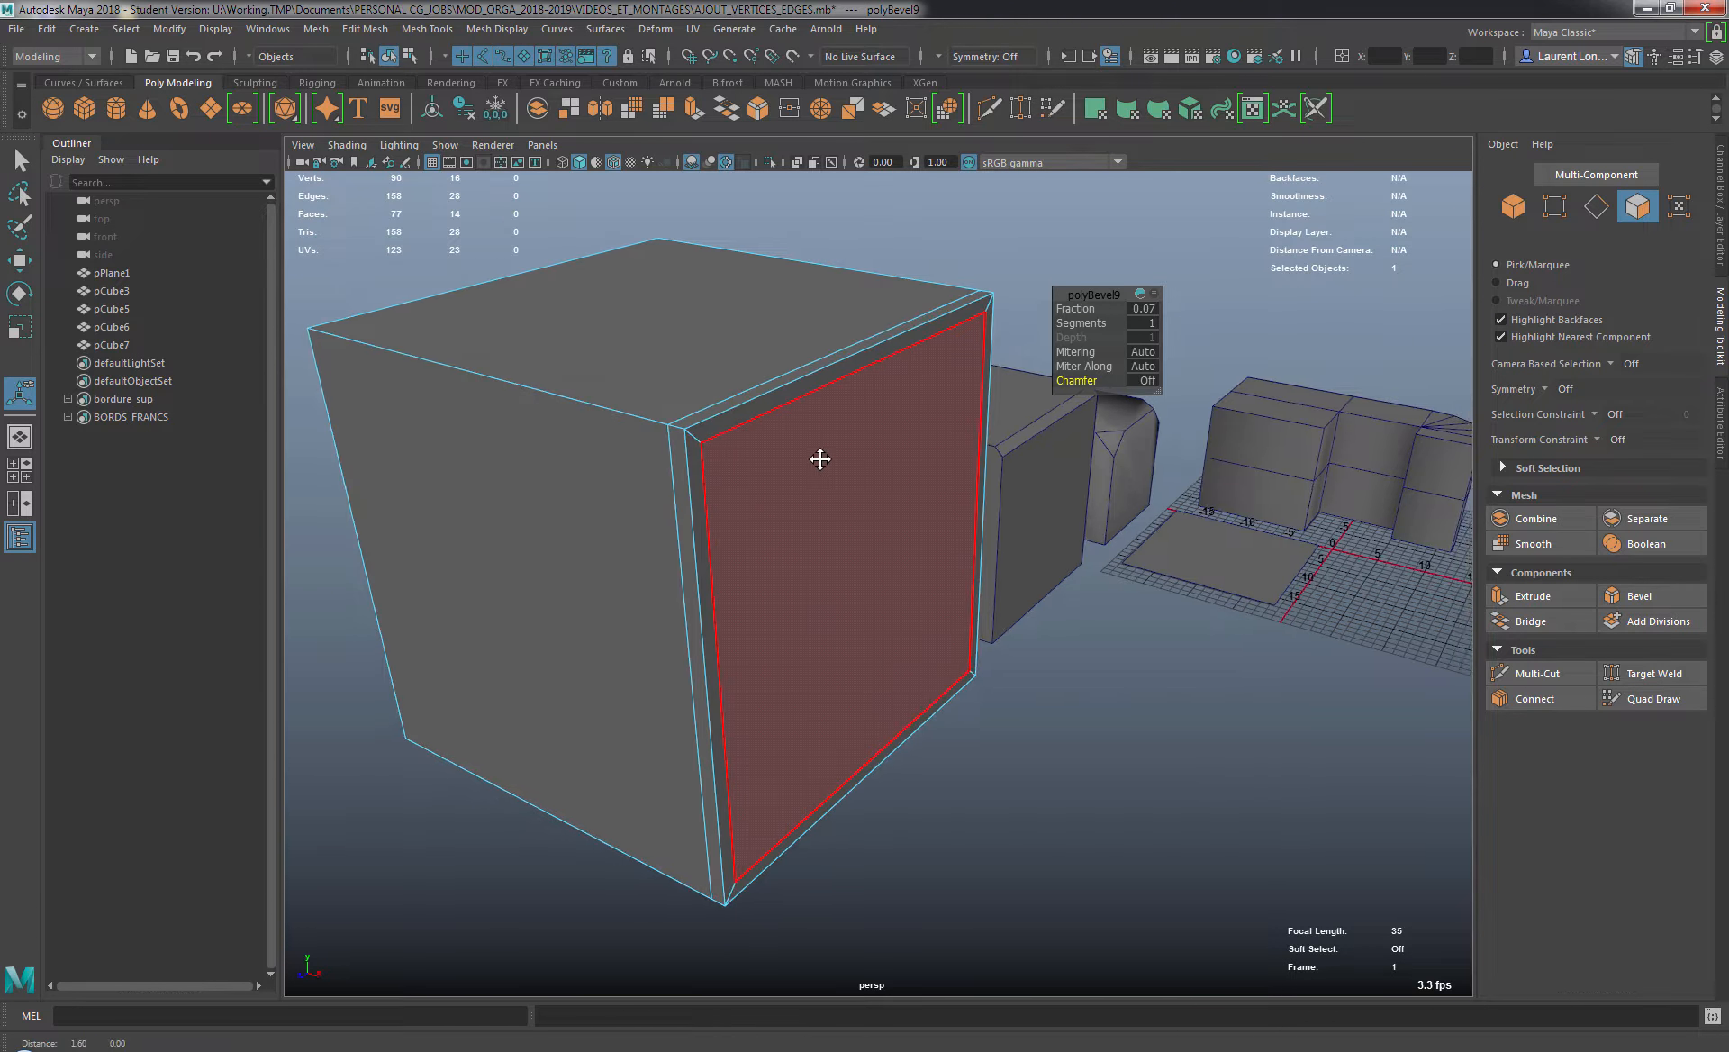
pyautogui.keyDown('alt'); pyautogui.moveTo(819, 459); pyautogui.dragTo(646, 431); pyautogui.keyUp('alt')
pyautogui.keyDown('alt'); pyautogui.moveTo(647, 430); pyautogui.dragTo(479, 412, button='right'); pyautogui.keyUp('alt')
pyautogui.keyDown('alt'); pyautogui.moveTo(478, 412); pyautogui.dragTo(649, 397); pyautogui.keyUp('alt')
pyautogui.keyDown('alt'); pyautogui.moveTo(648, 398); pyautogui.dragTo(720, 413, button='middle'); pyautogui.keyUp('alt')
pyautogui.keyDown('alt'); pyautogui.moveTo(720, 413); pyautogui.dragTo(620, 339); pyautogui.keyUp('alt')
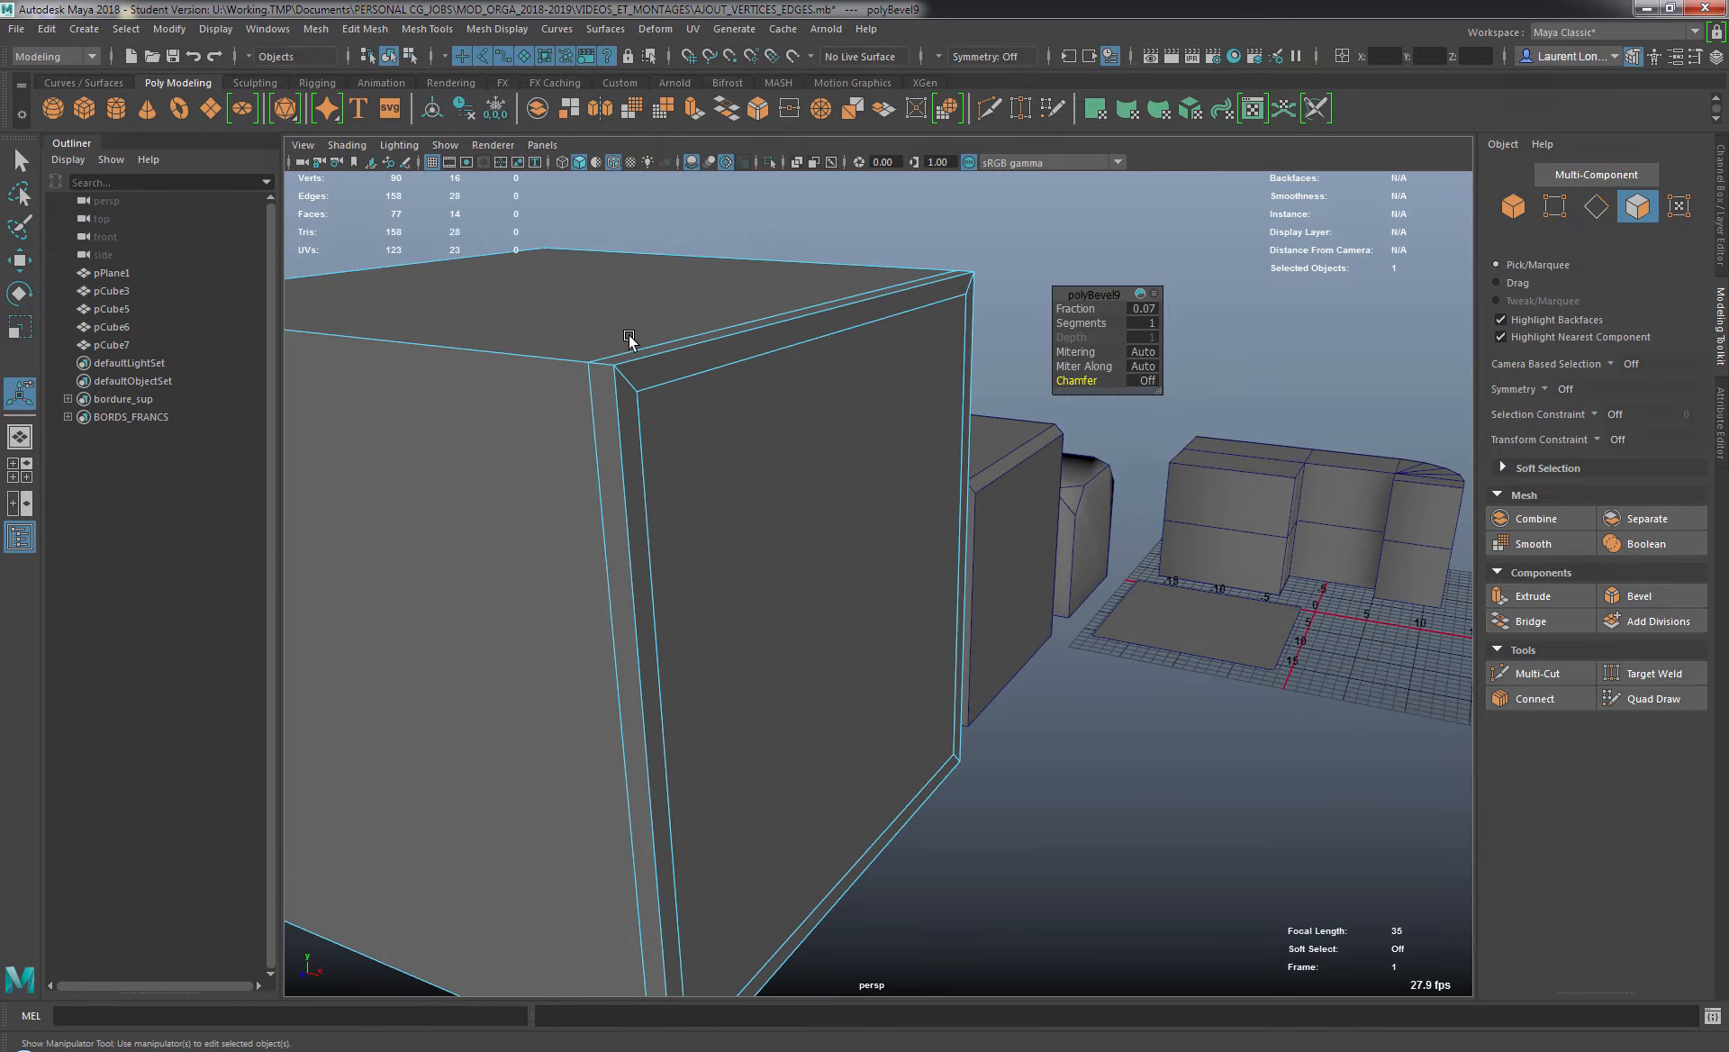
pyautogui.keyDown('alt'); pyautogui.moveTo(686, 435); pyautogui.dragTo(646, 491); pyautogui.keyUp('alt')
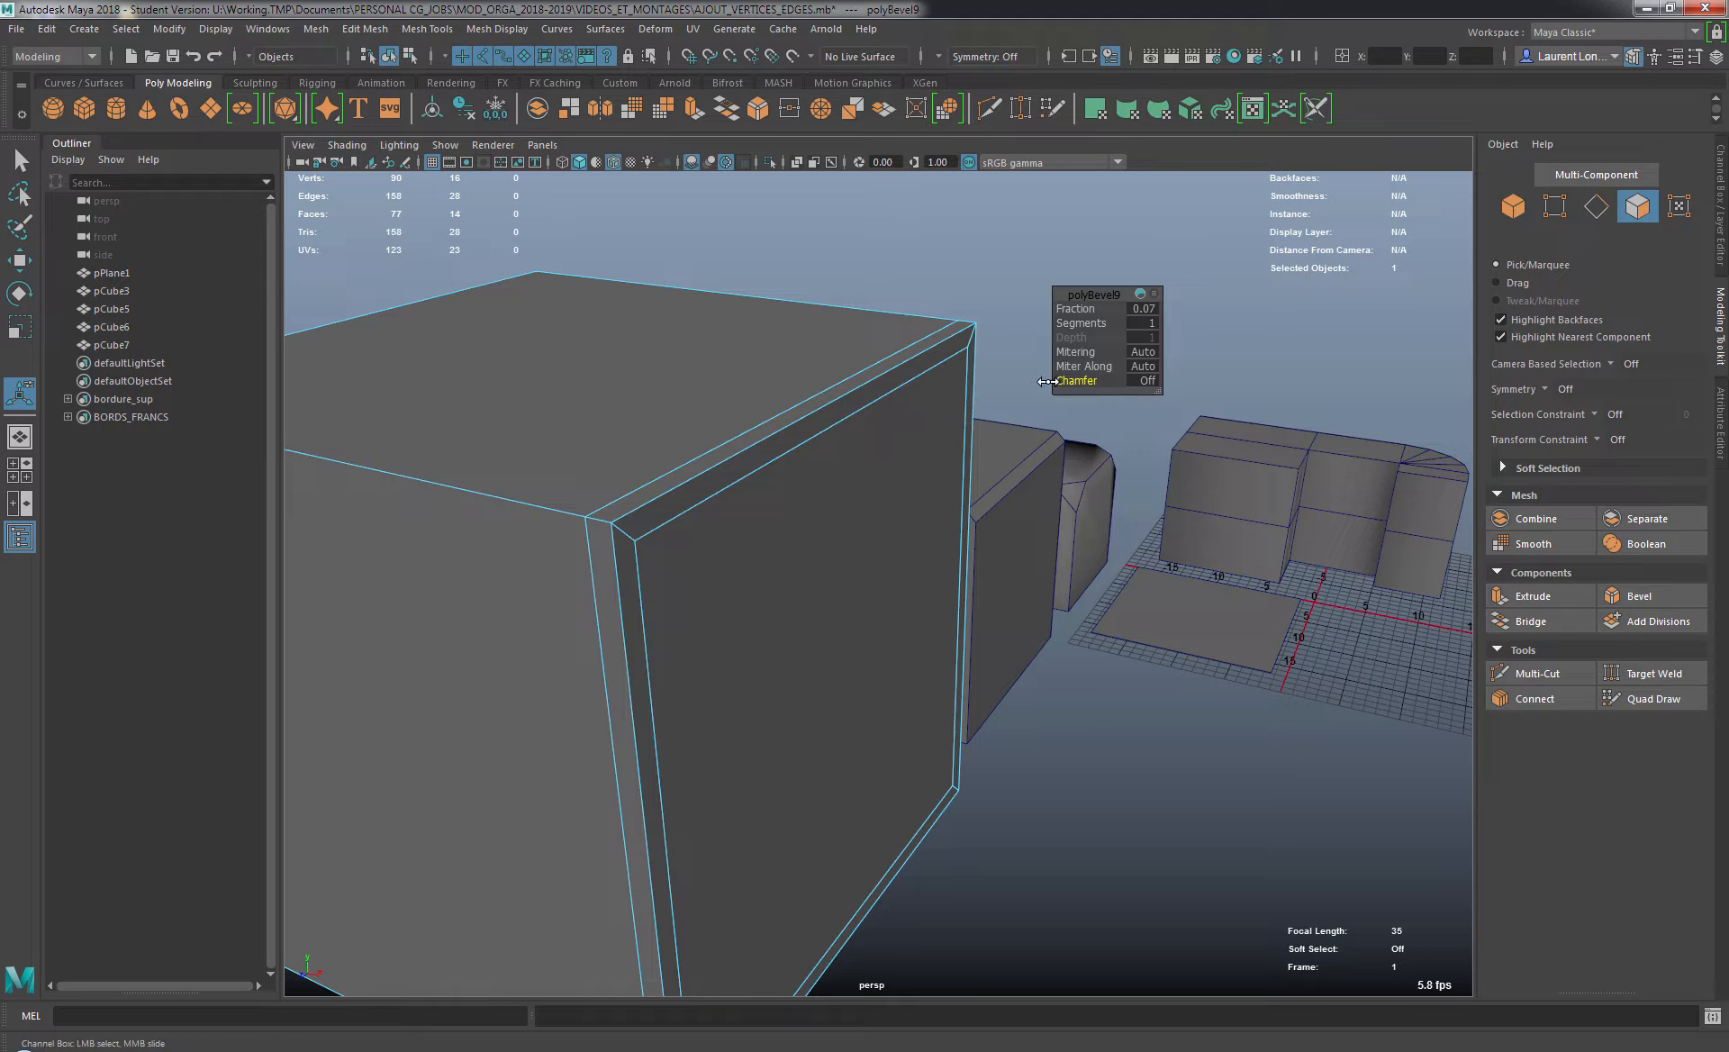
# Turn the face bevel's Chamfer option back on and set its Segments to 4.
pyautogui.click(1160, 380)
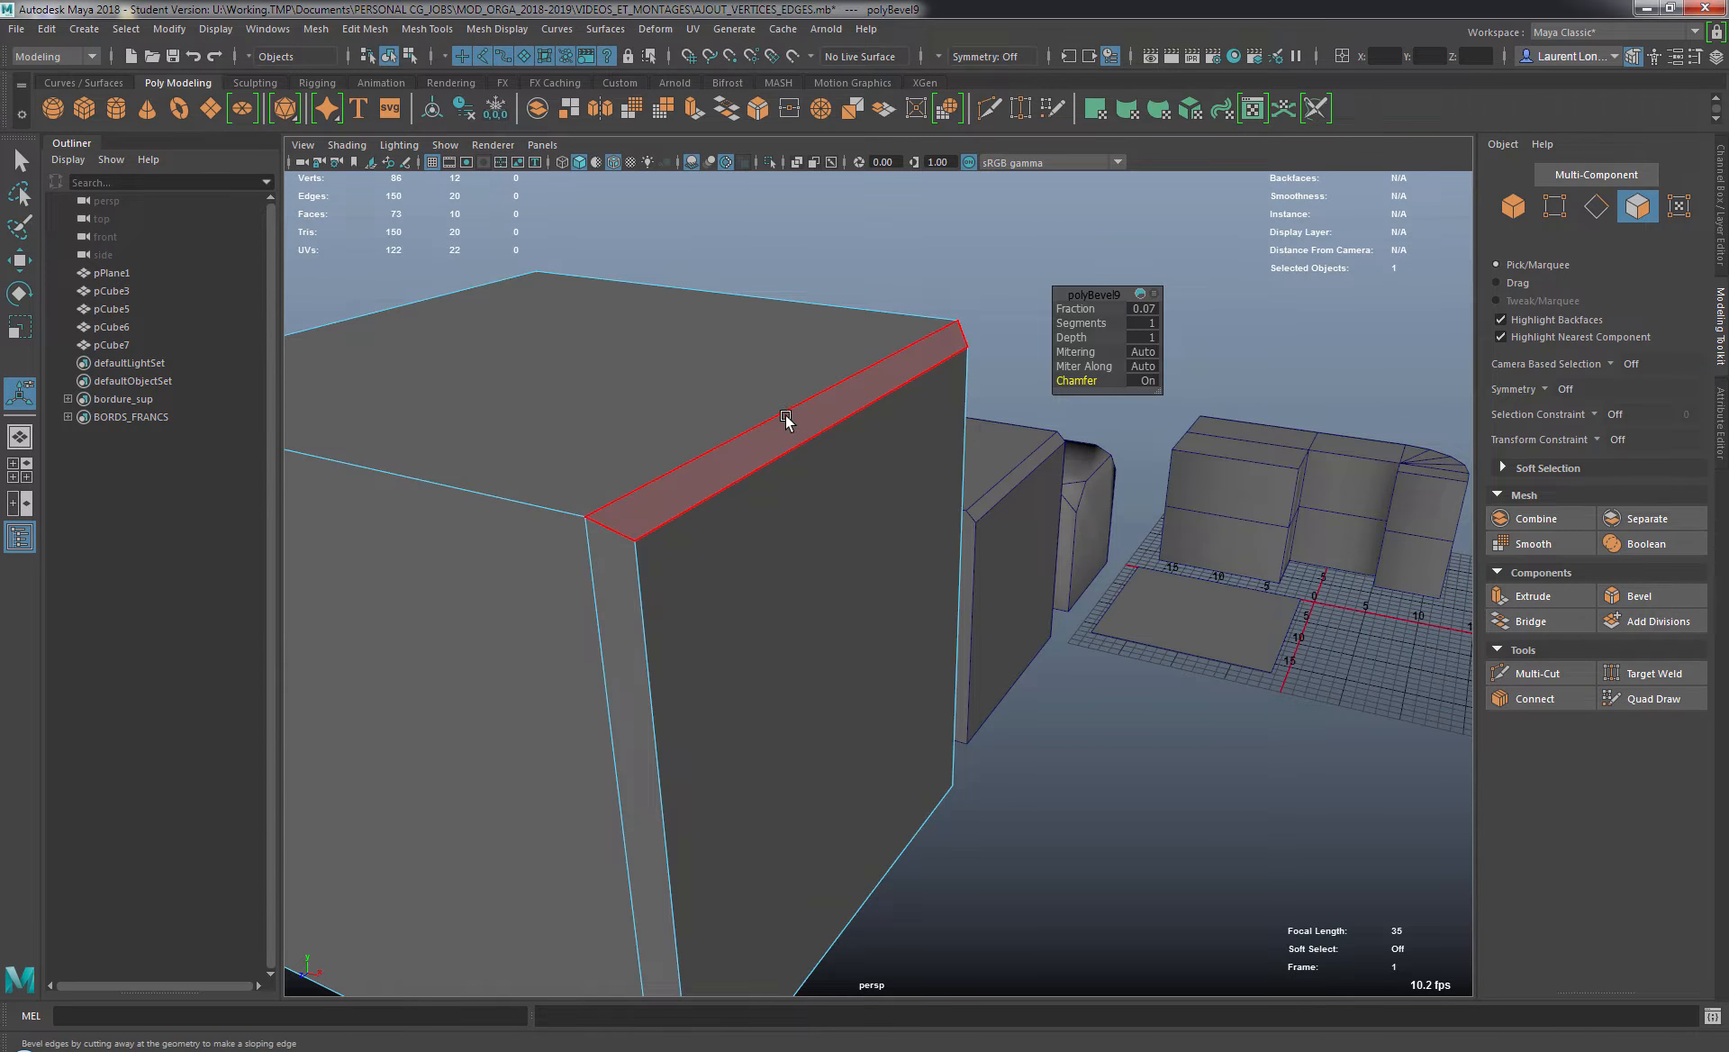
pyautogui.keyDown('alt'); pyautogui.moveTo(792, 417); pyautogui.dragTo(747, 410); pyautogui.keyUp('alt')
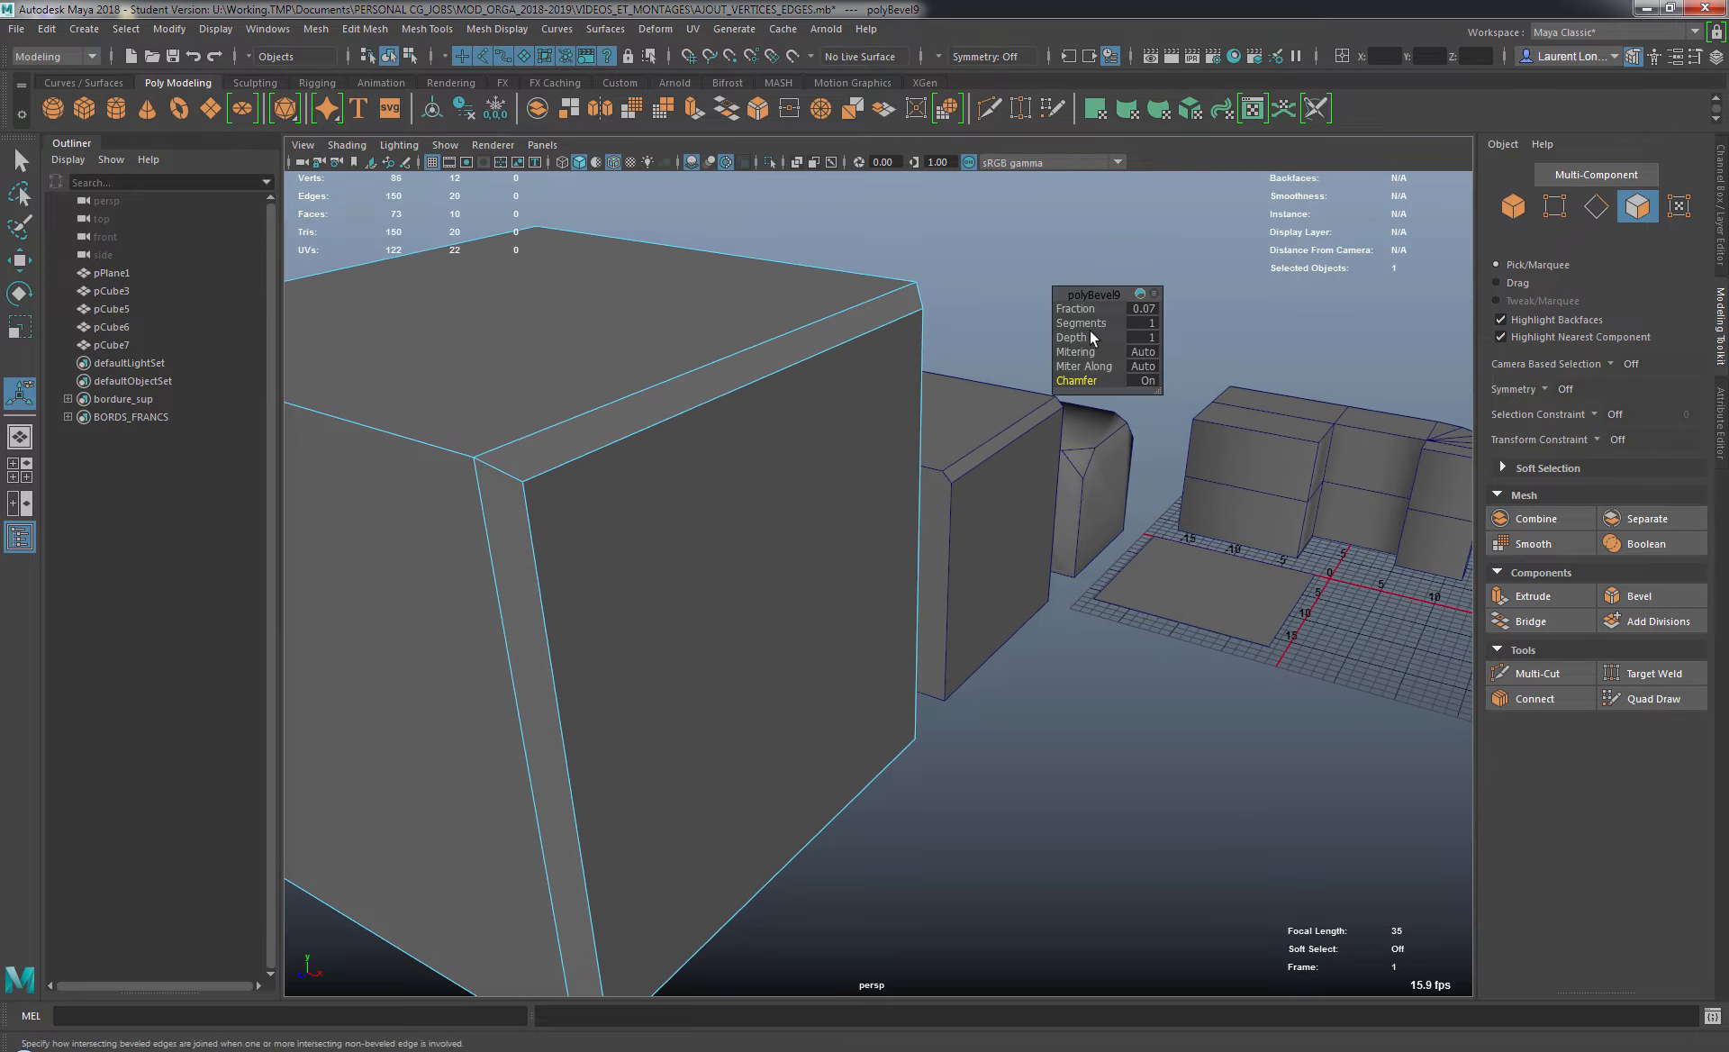
pyautogui.moveTo(1089, 323); pyautogui.dragTo(1125, 322)
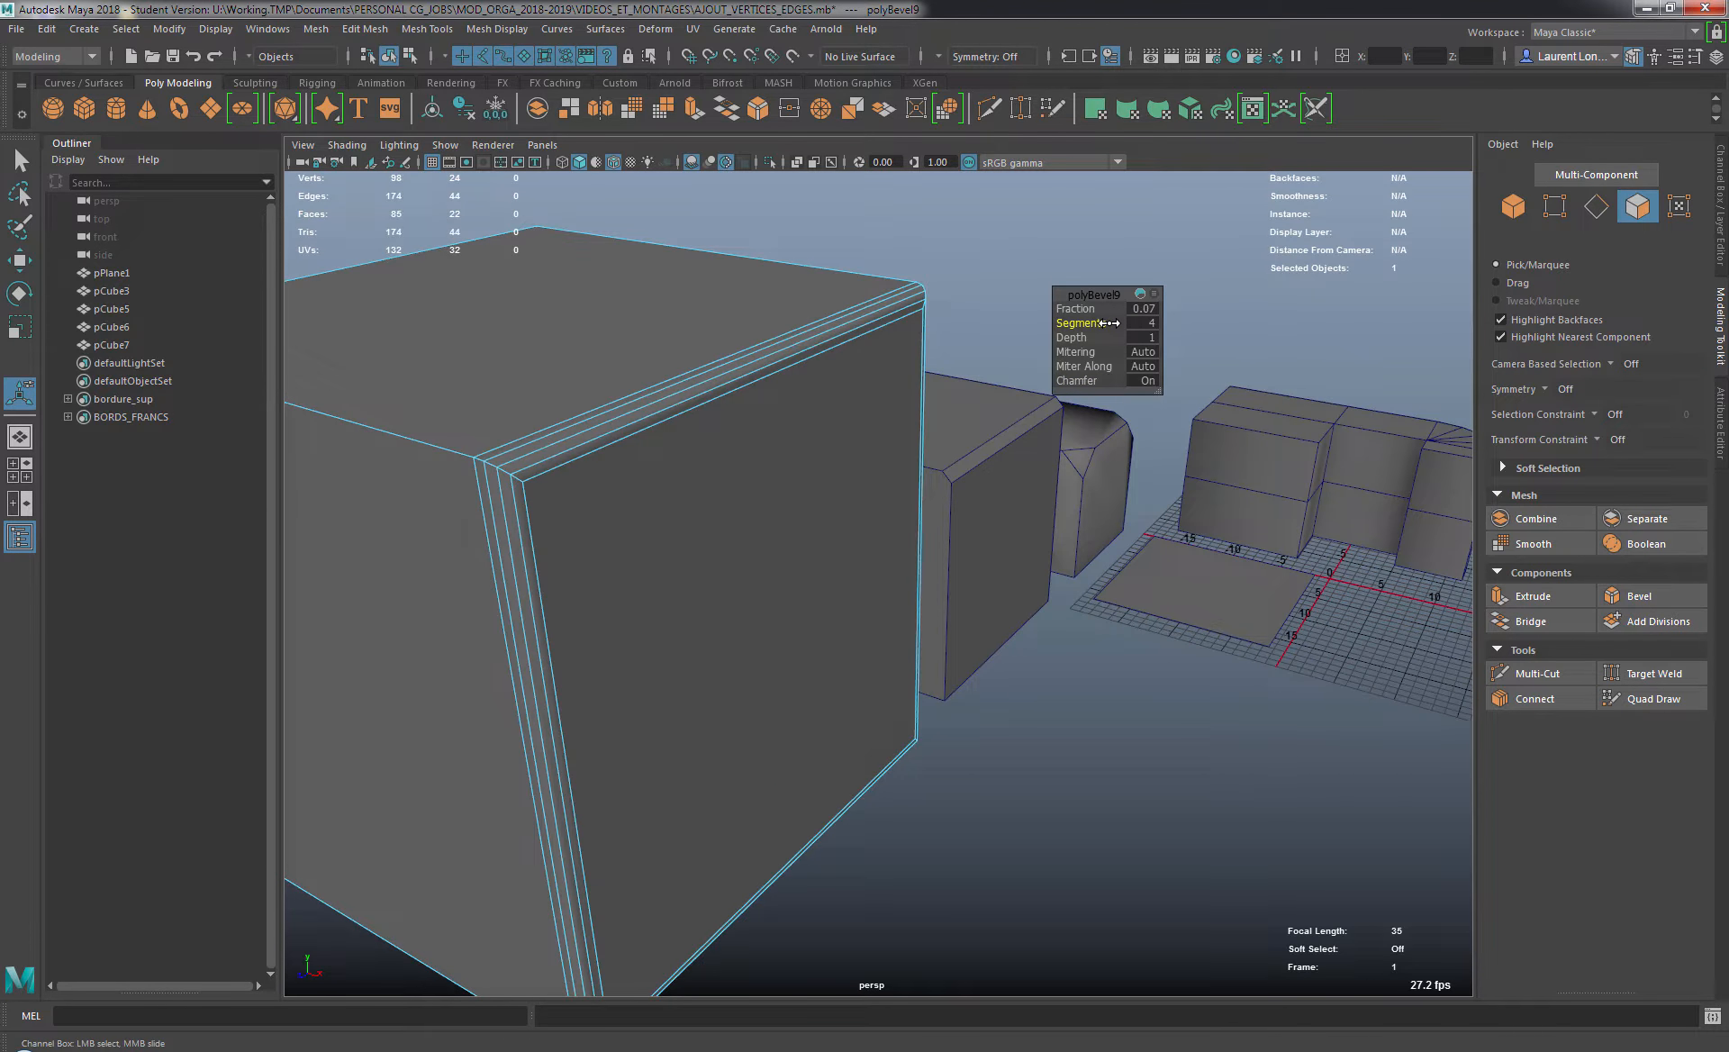
pyautogui.keyDown('alt'); pyautogui.moveTo(704, 423); pyautogui.dragTo(811, 442); pyautogui.keyUp('alt')
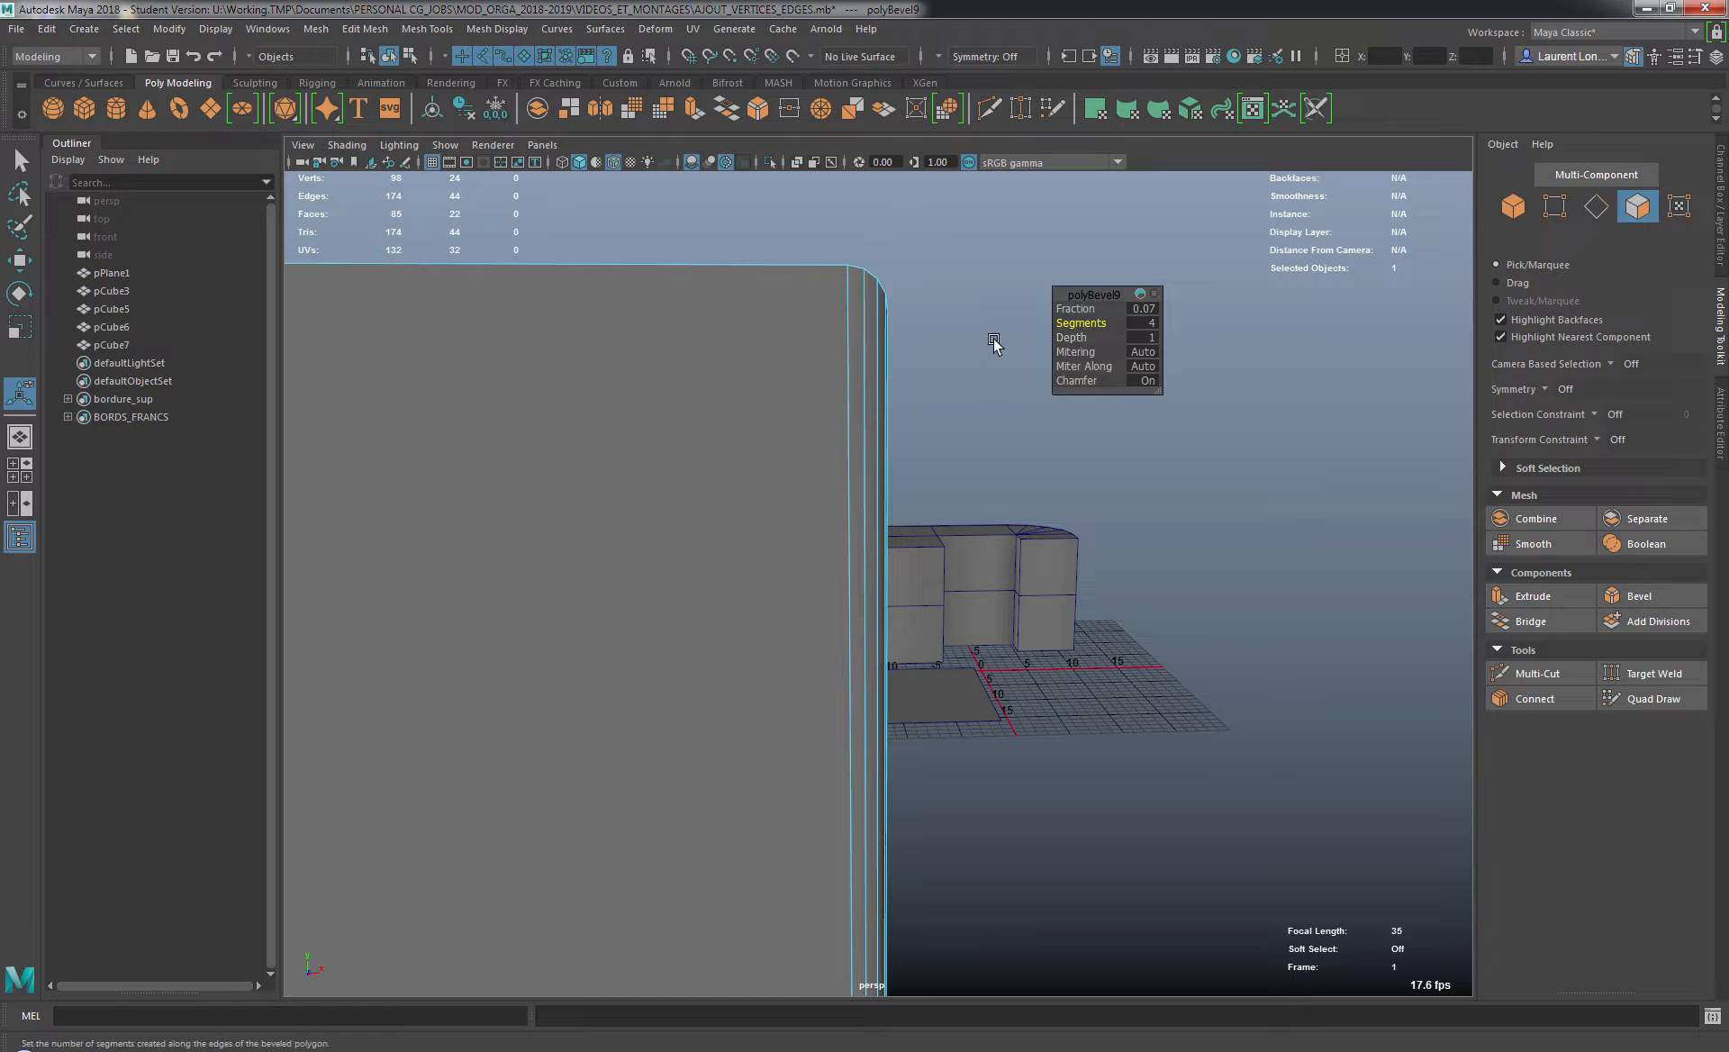
pyautogui.keyDown('alt'); pyautogui.moveTo(970, 348); pyautogui.dragTo(966, 353); pyautogui.keyUp('alt')
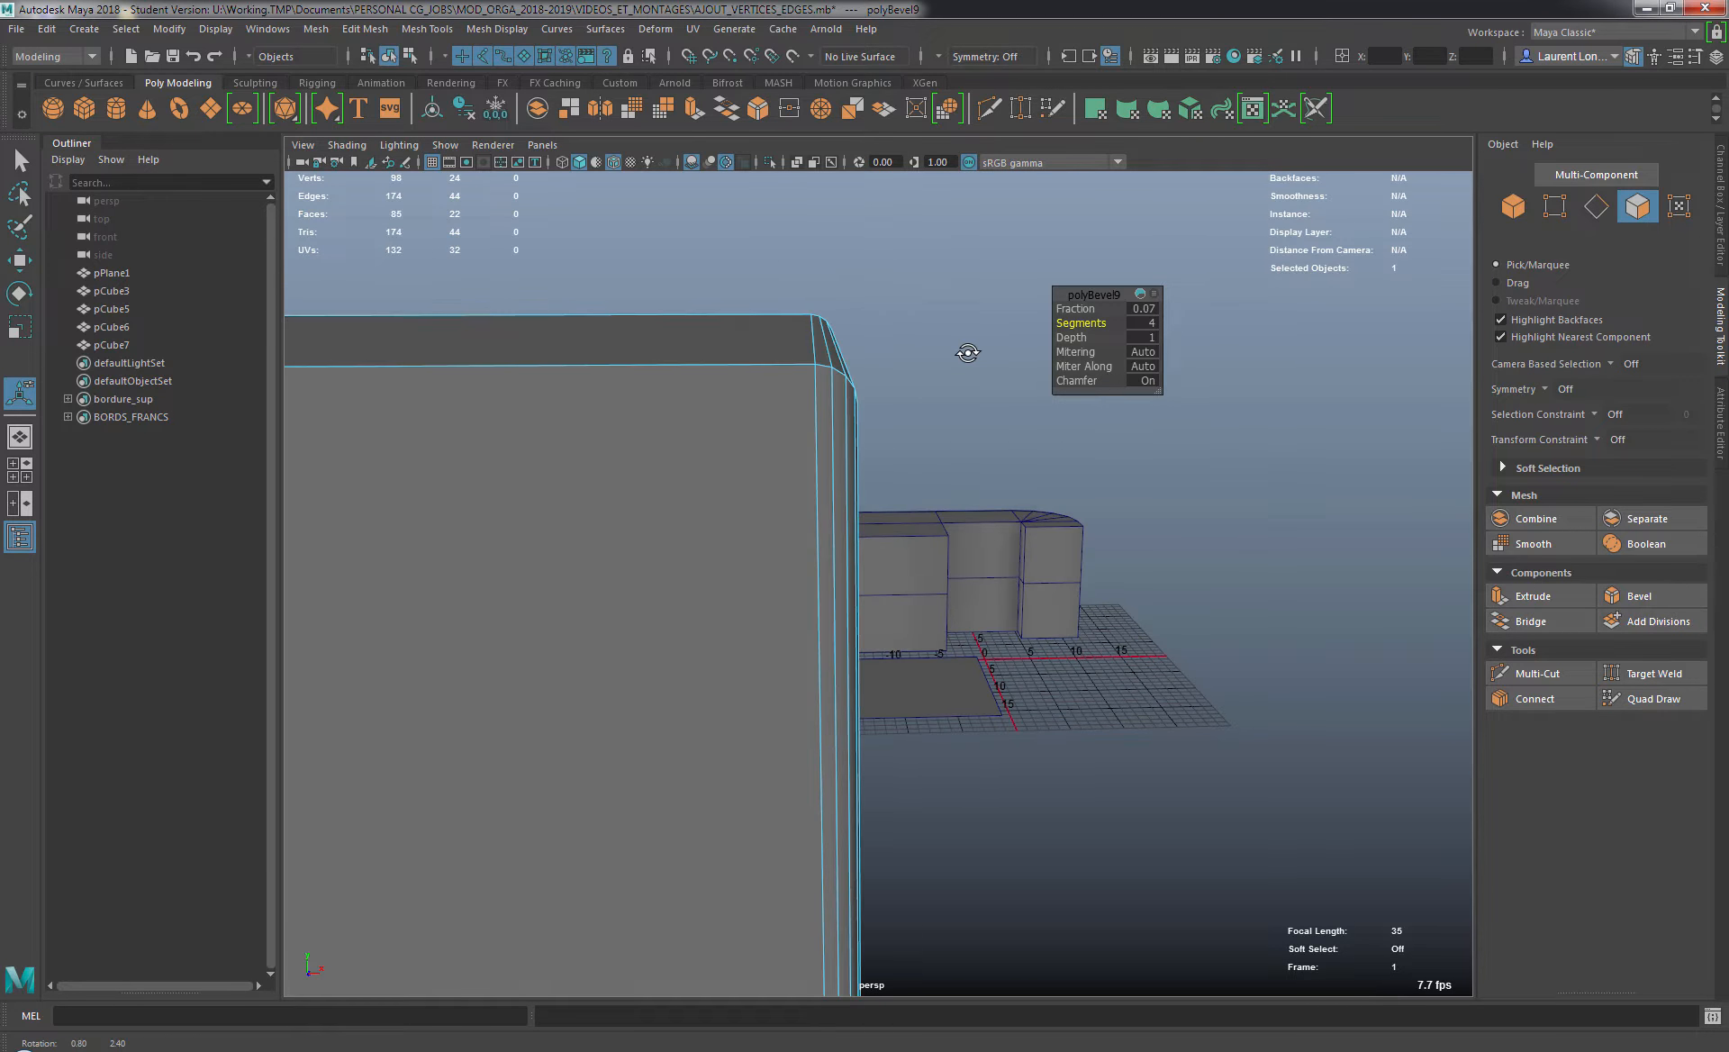
pyautogui.scroll(2, 999, 371)
pyautogui.keyDown('alt'); pyautogui.moveTo(981, 351); pyautogui.dragTo(982, 386, button='middle'); pyautogui.keyUp('alt')
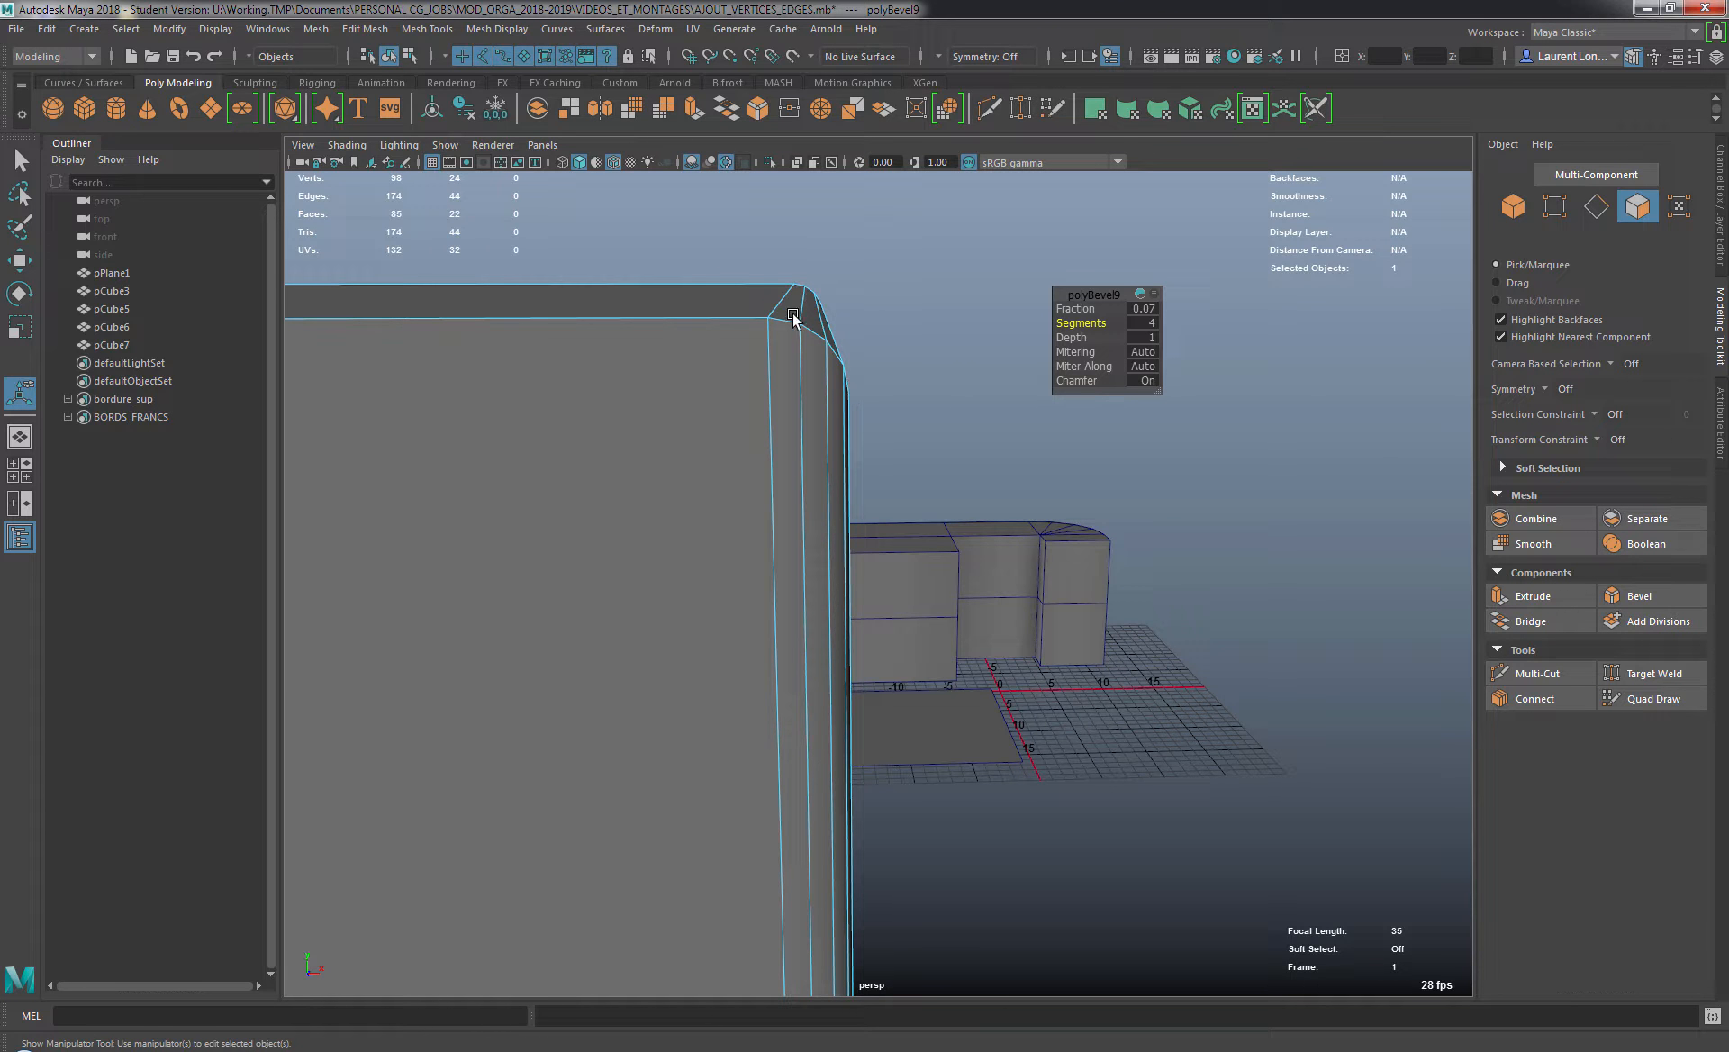
# Set the face bevel's Depth to -1 to round the border inward, and clear the selection.
pyautogui.click(1074, 339)
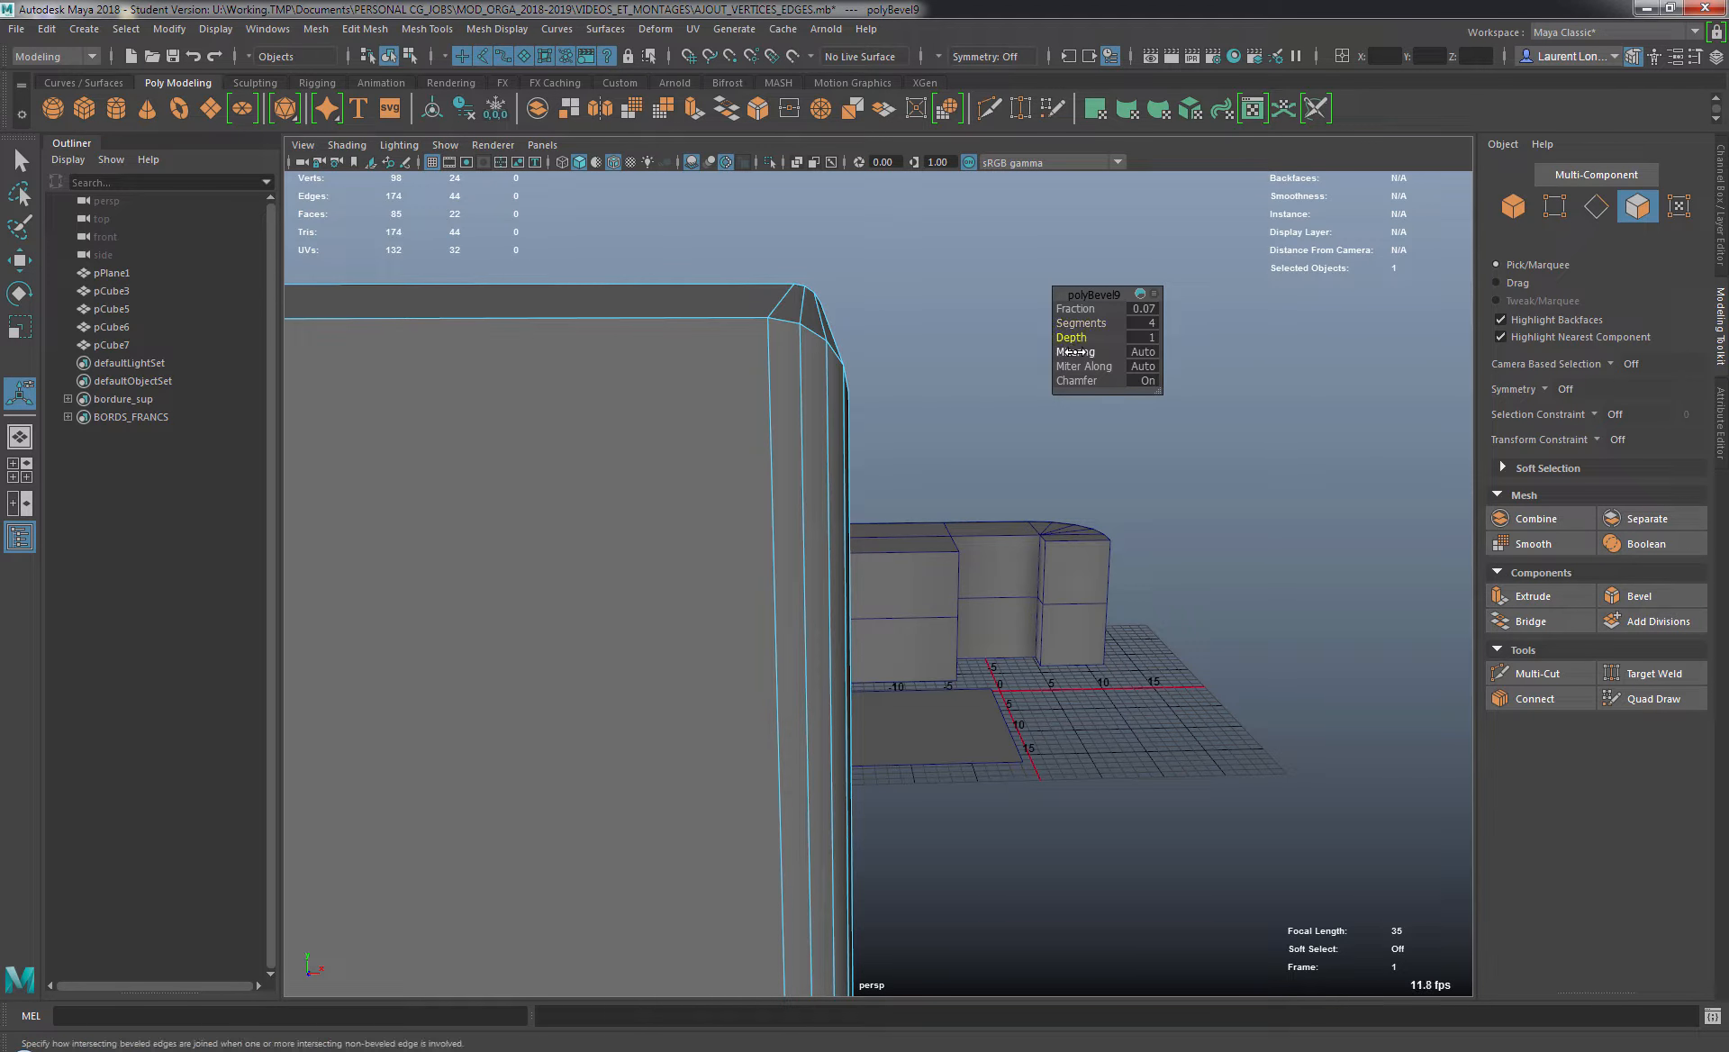
pyautogui.moveTo(1072, 338); pyautogui.dragTo(880, 374)
pyautogui.keyDown('alt'); pyautogui.moveTo(967, 340); pyautogui.dragTo(974, 341, button='middle'); pyautogui.keyUp('alt')
pyautogui.keyDown('alt'); pyautogui.moveTo(975, 339); pyautogui.dragTo(760, 390); pyautogui.keyUp('alt')
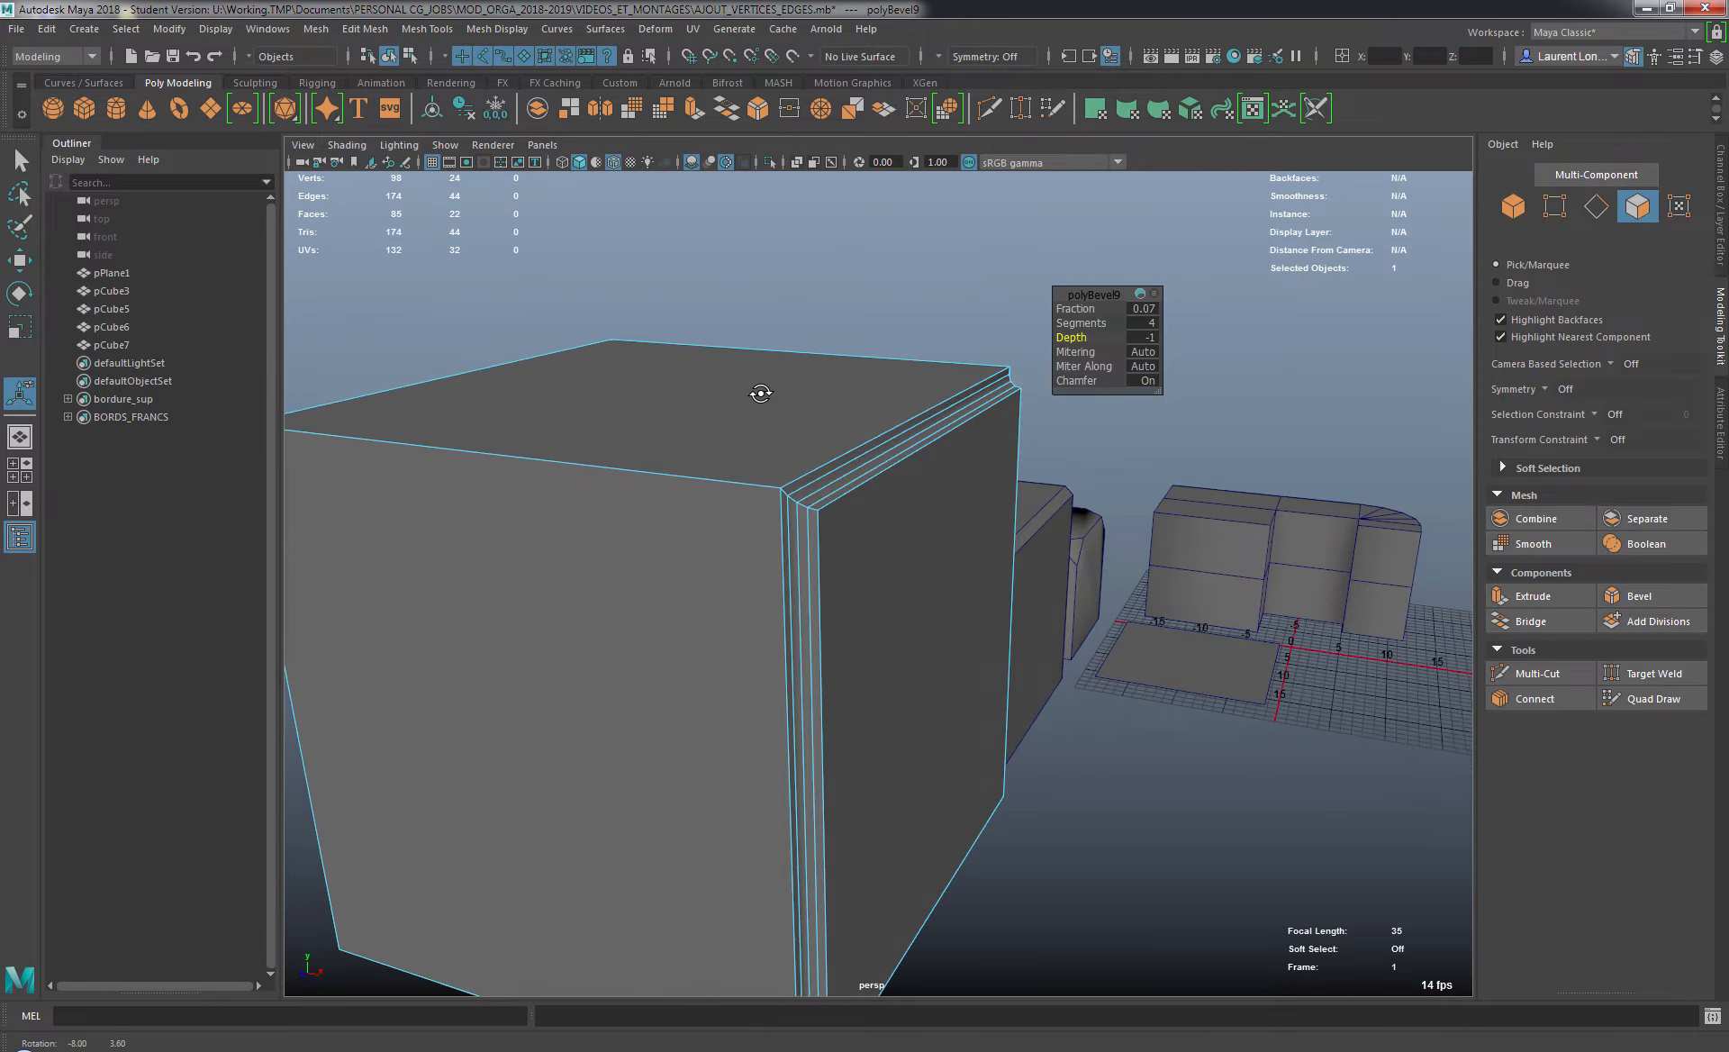
pyautogui.keyDown('alt'); pyautogui.moveTo(881, 387); pyautogui.dragTo(815, 419); pyautogui.keyUp('alt')
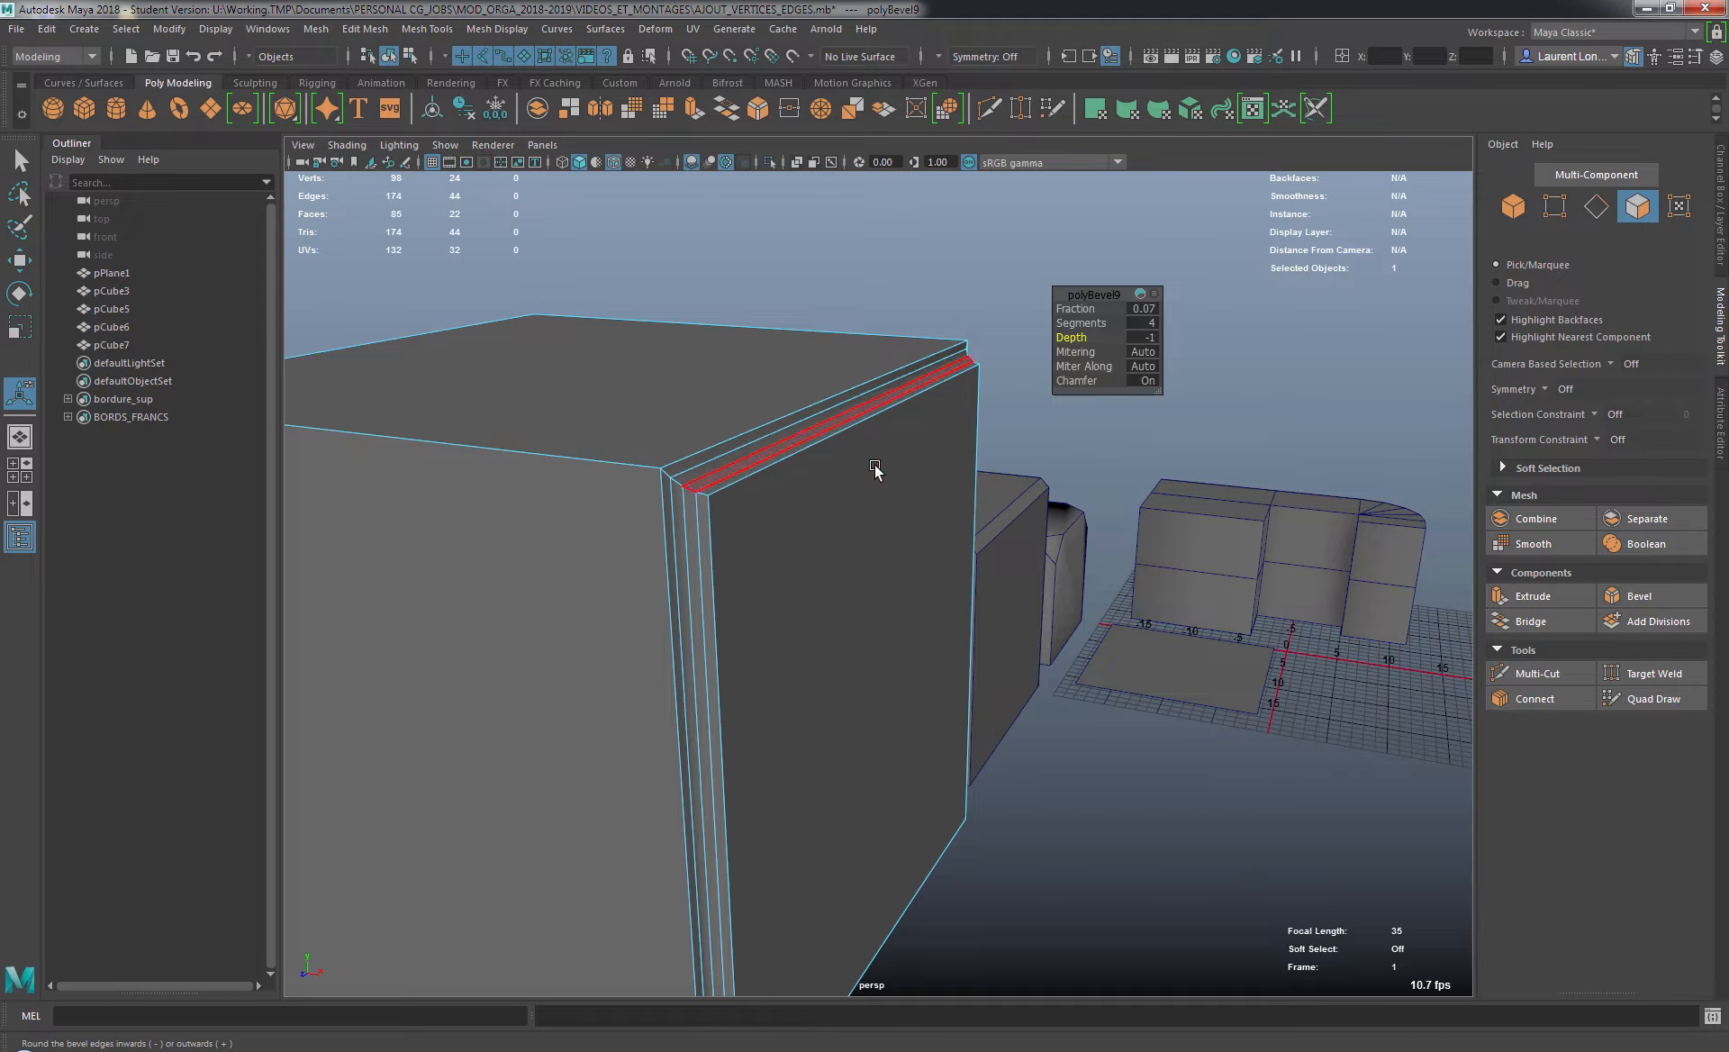
pyautogui.keyDown('alt'); pyautogui.moveTo(856, 457); pyautogui.dragTo(874, 385, button='middle'); pyautogui.keyUp('alt')
pyautogui.keyDown('alt'); pyautogui.moveTo(876, 385); pyautogui.dragTo(836, 445); pyautogui.keyUp('alt')
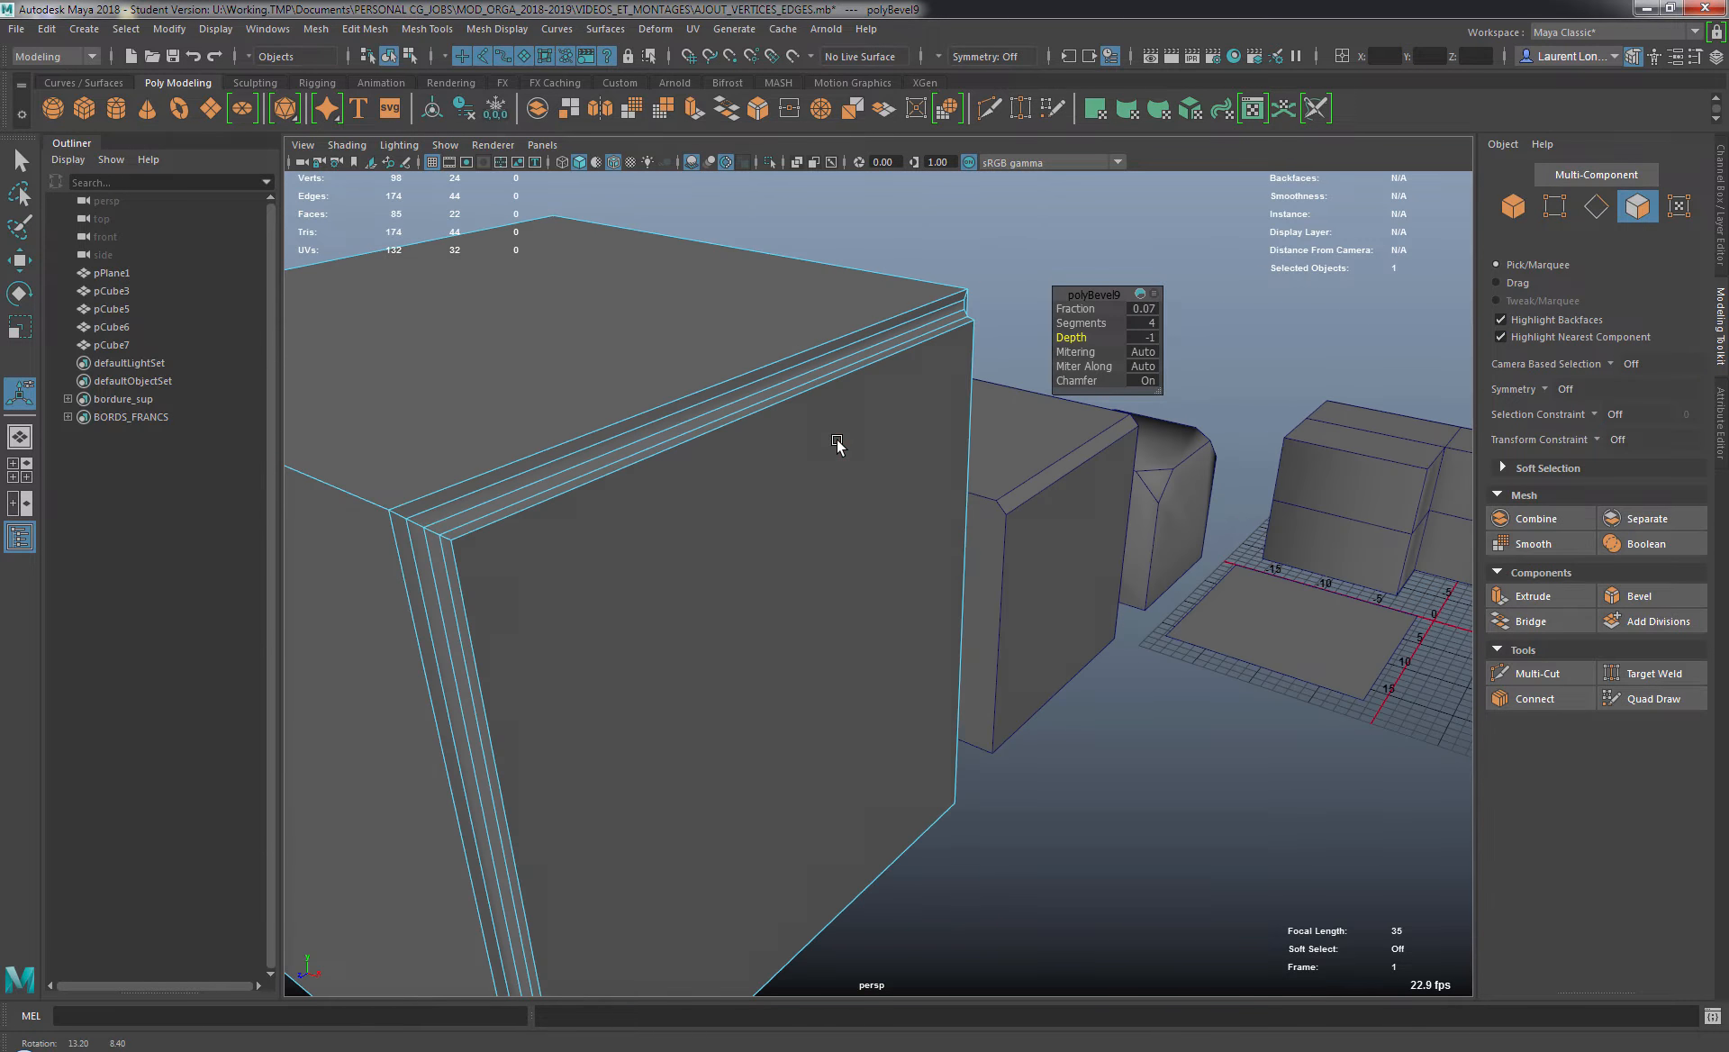
pyautogui.click(1004, 266)
# Switch the angled block with the rounded corner to edge selection and select the upper edge of its recessed wall.
pyautogui.keyDown('alt'); pyautogui.moveTo(1369, 480); pyautogui.dragTo(896, 525, button='middle'); pyautogui.keyUp('alt')
pyautogui.keyDown('alt'); pyautogui.moveTo(895, 529); pyautogui.dragTo(1061, 492, button='right'); pyautogui.keyUp('alt')
pyautogui.keyDown('alt'); pyautogui.moveTo(1061, 492); pyautogui.dragTo(615, 653, button='middle'); pyautogui.keyUp('alt')
pyautogui.keyDown('alt'); pyautogui.moveTo(615, 652); pyautogui.dragTo(907, 590, button='right'); pyautogui.keyUp('alt')
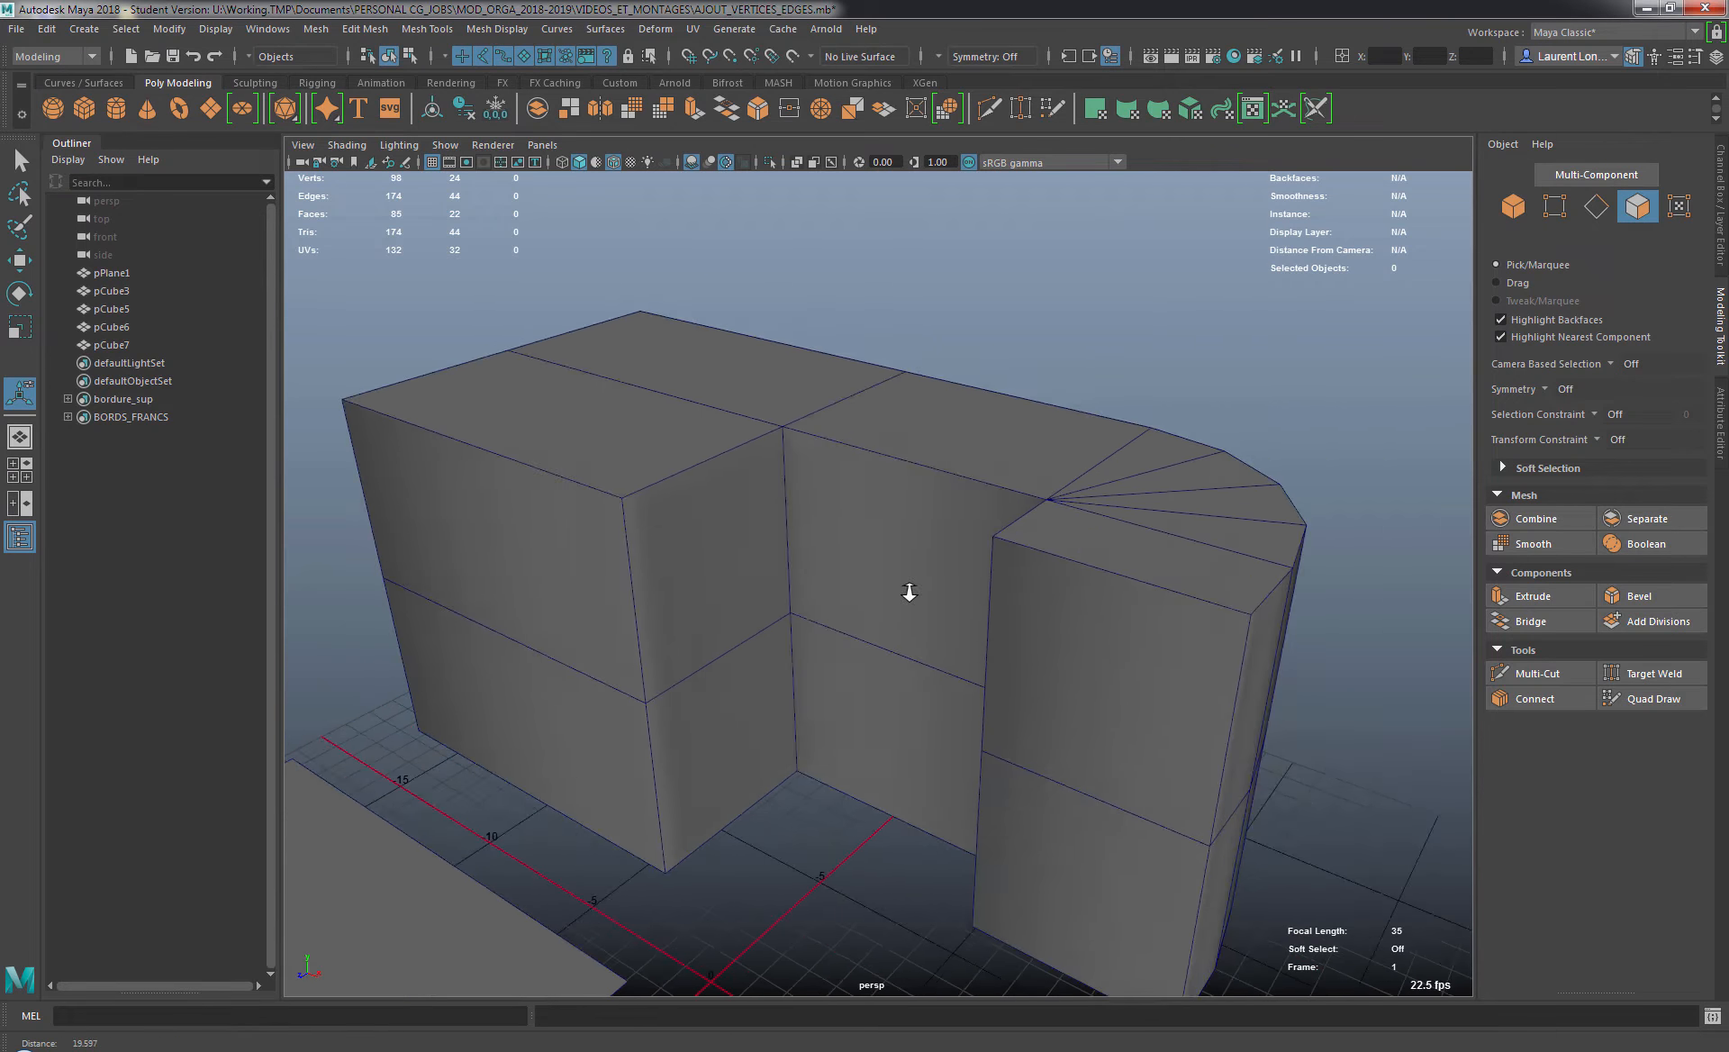
pyautogui.keyDown('alt'); pyautogui.moveTo(907, 590); pyautogui.dragTo(926, 450); pyautogui.keyUp('alt')
pyautogui.click(926, 450)
pyautogui.moveTo(925, 450); pyautogui.dragTo(945, 397, button='right')
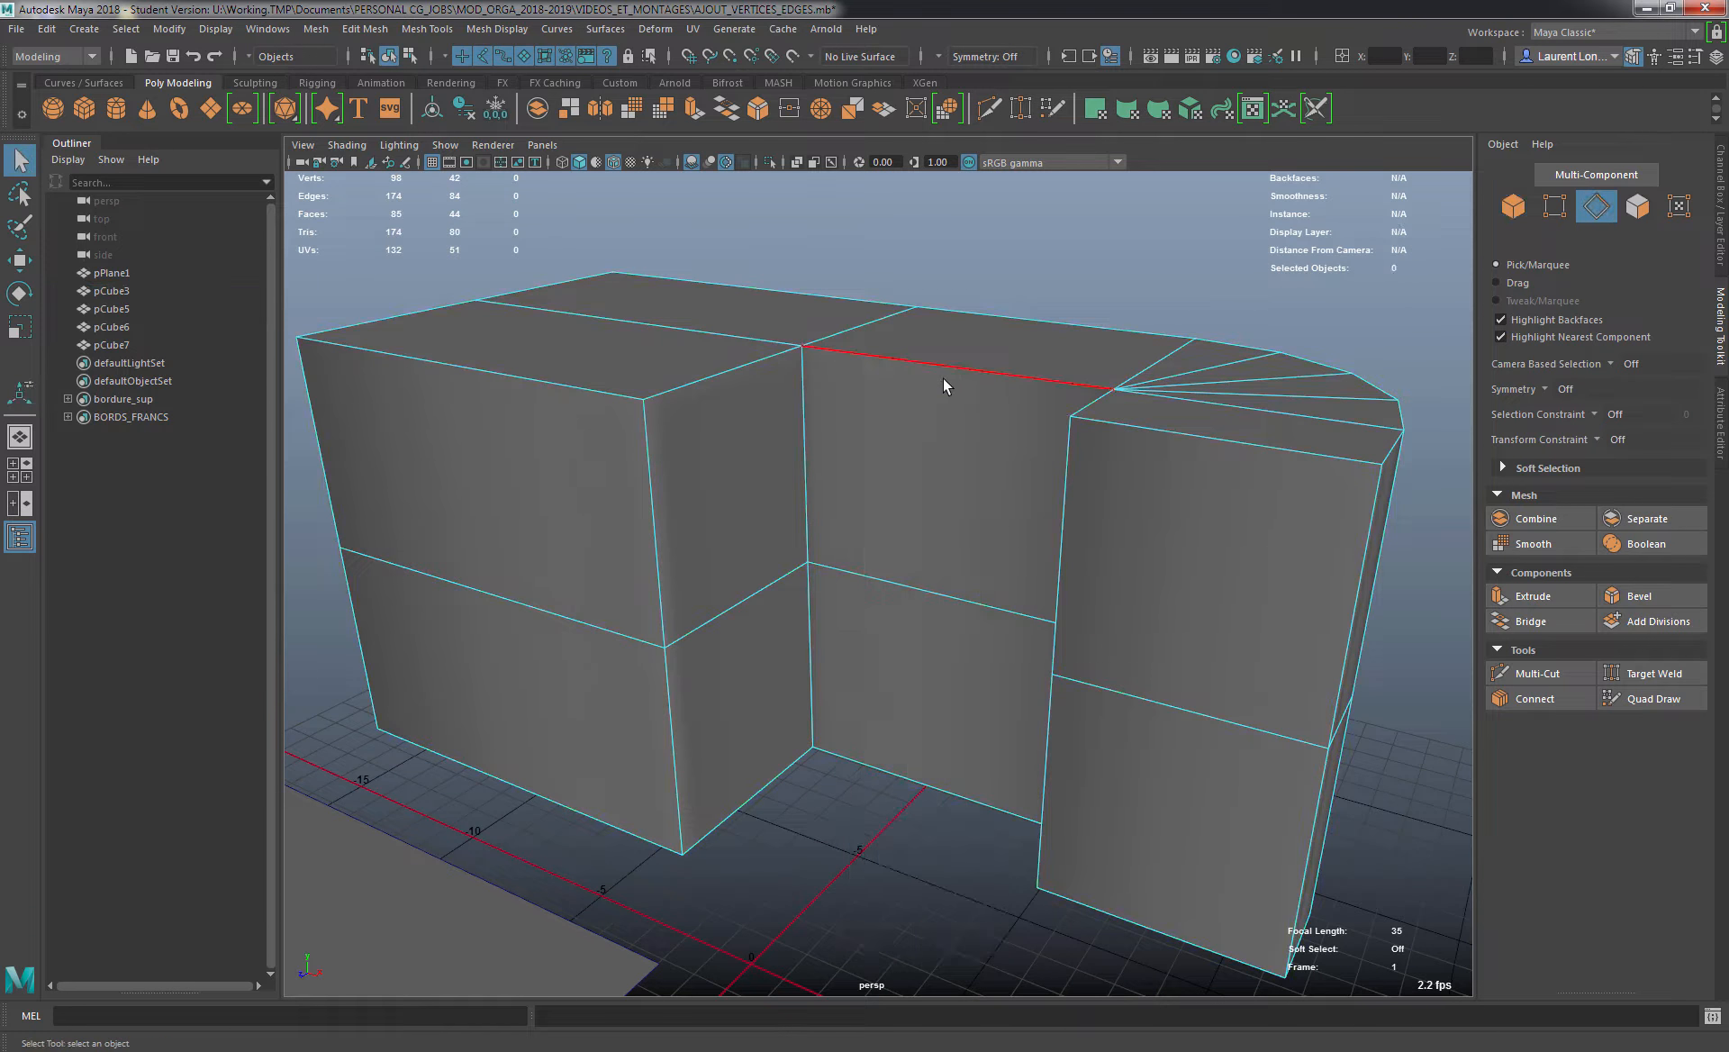
pyautogui.click(943, 371)
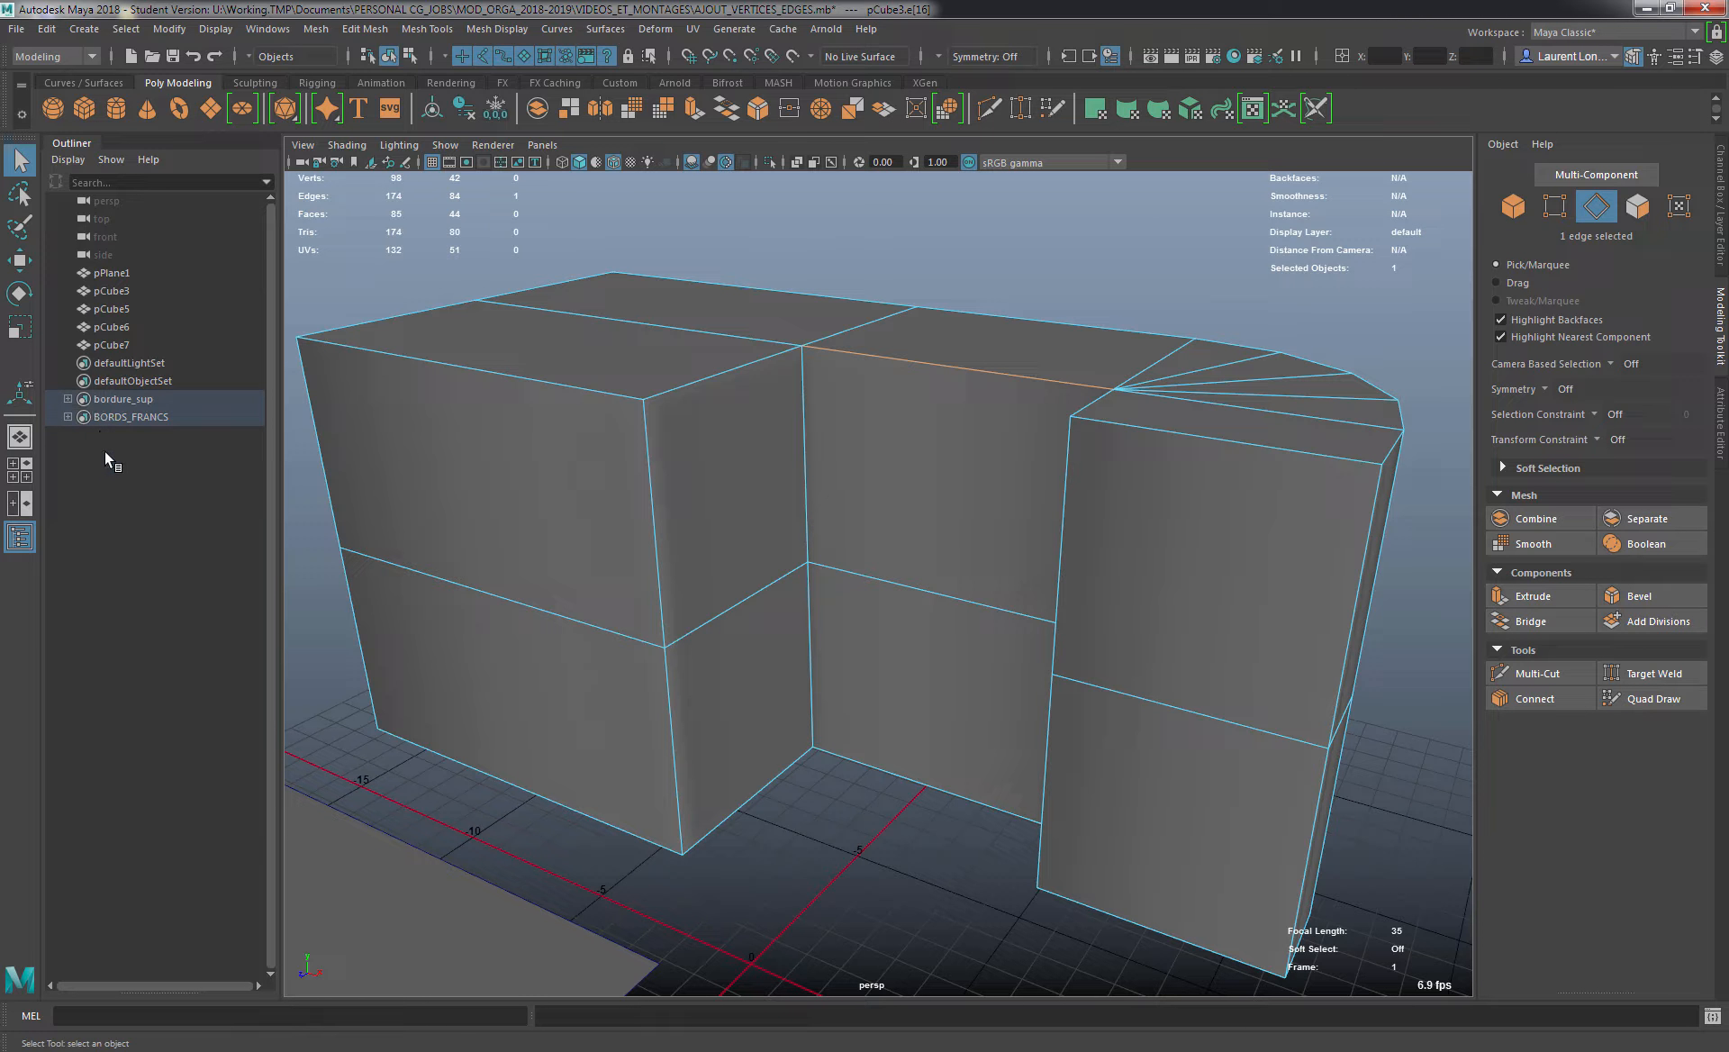
# Look into the BORDS_FRANCS set and select all member edges of the bordure_sup set on the angled block.
pyautogui.click(67, 416)
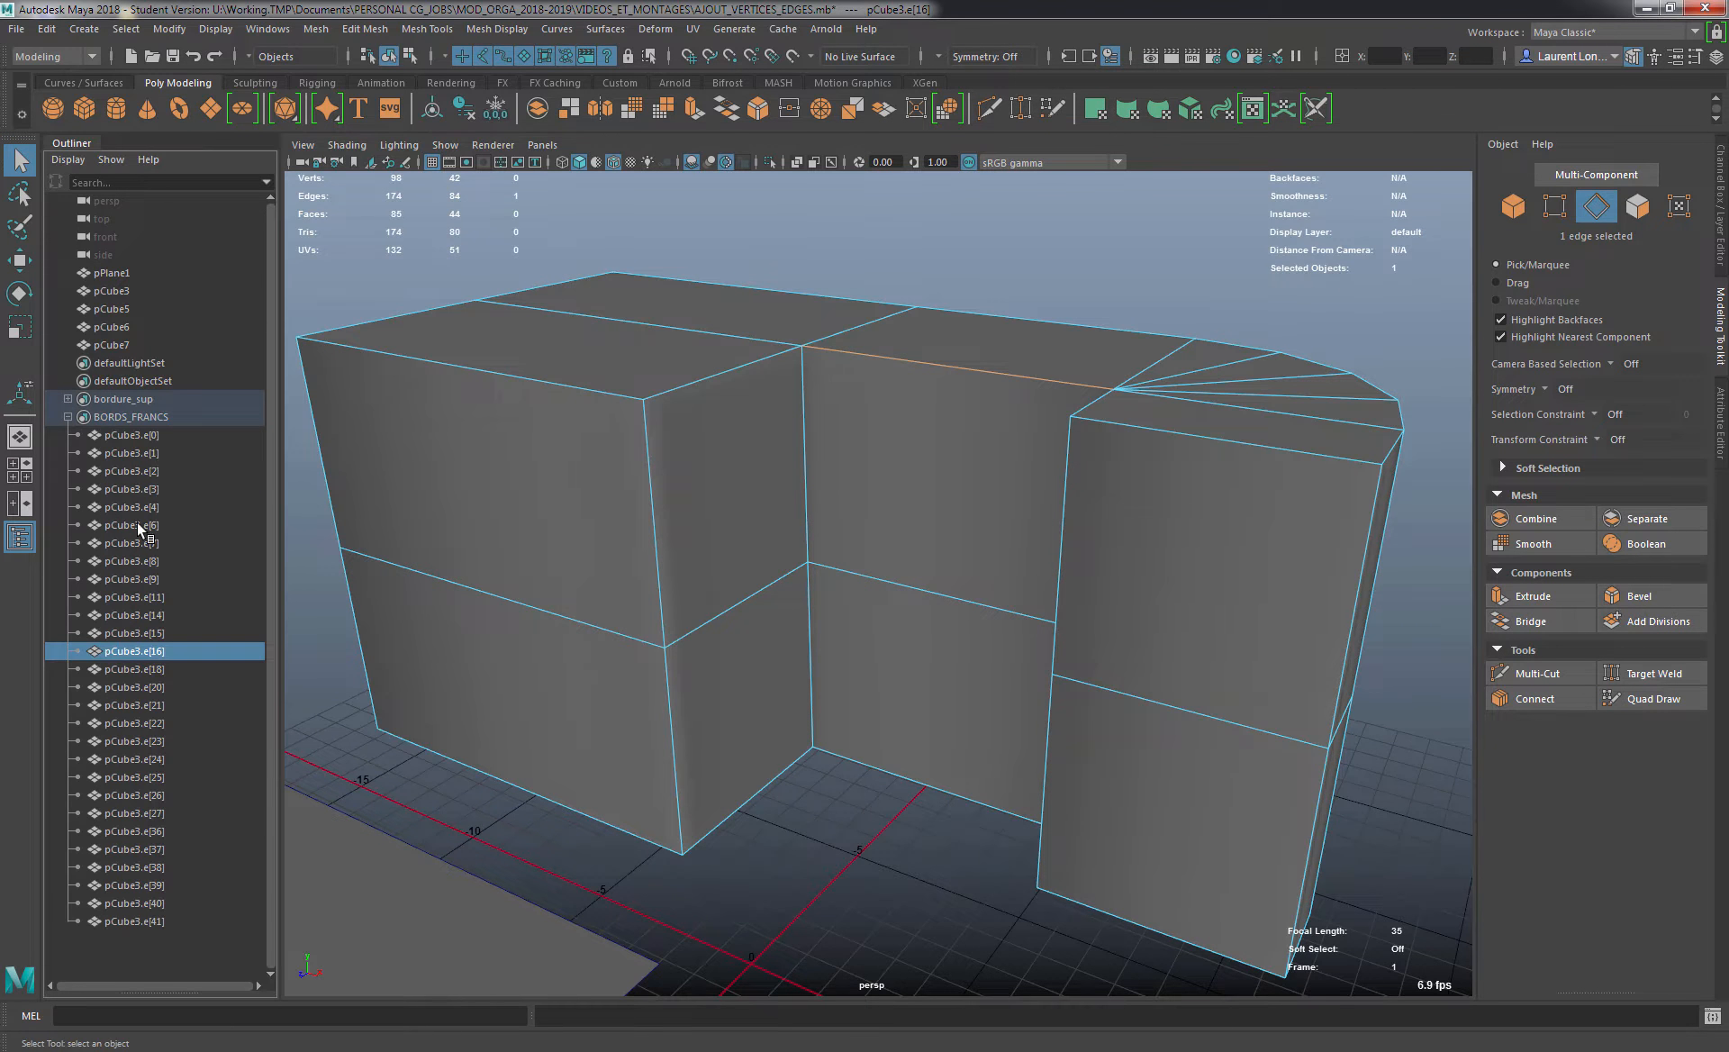
pyautogui.click(130, 403)
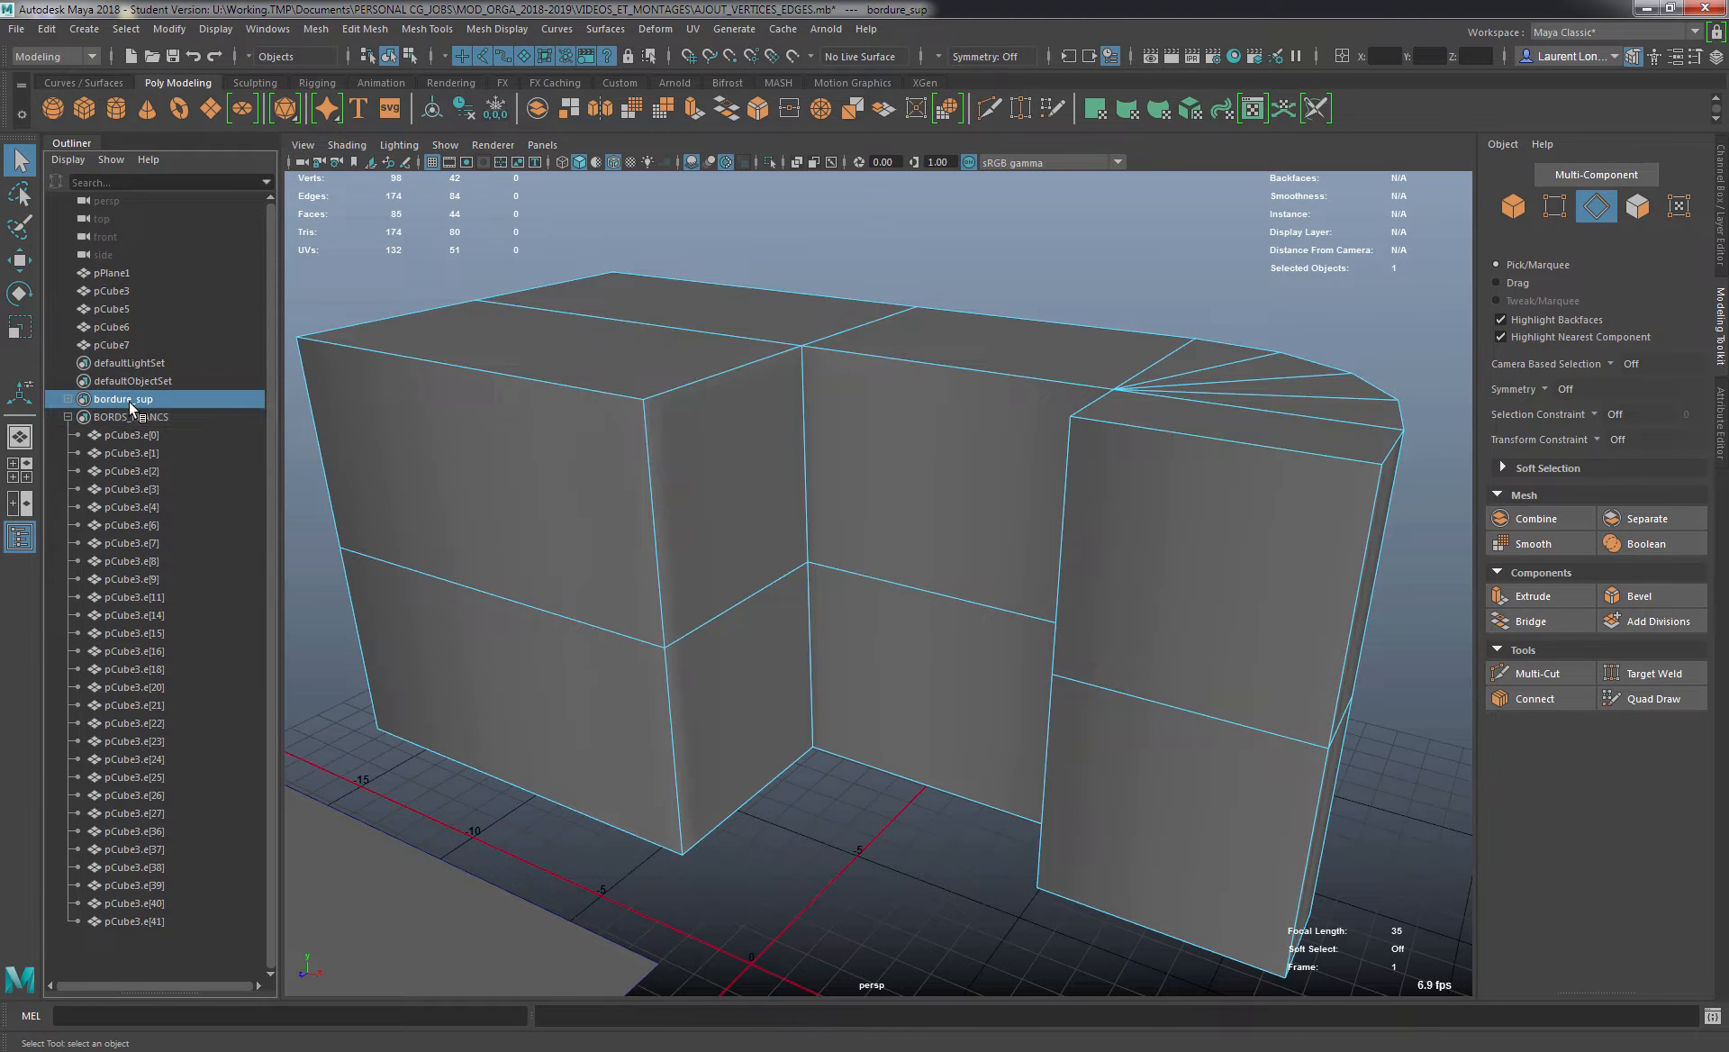
pyautogui.rightClick(131, 405)
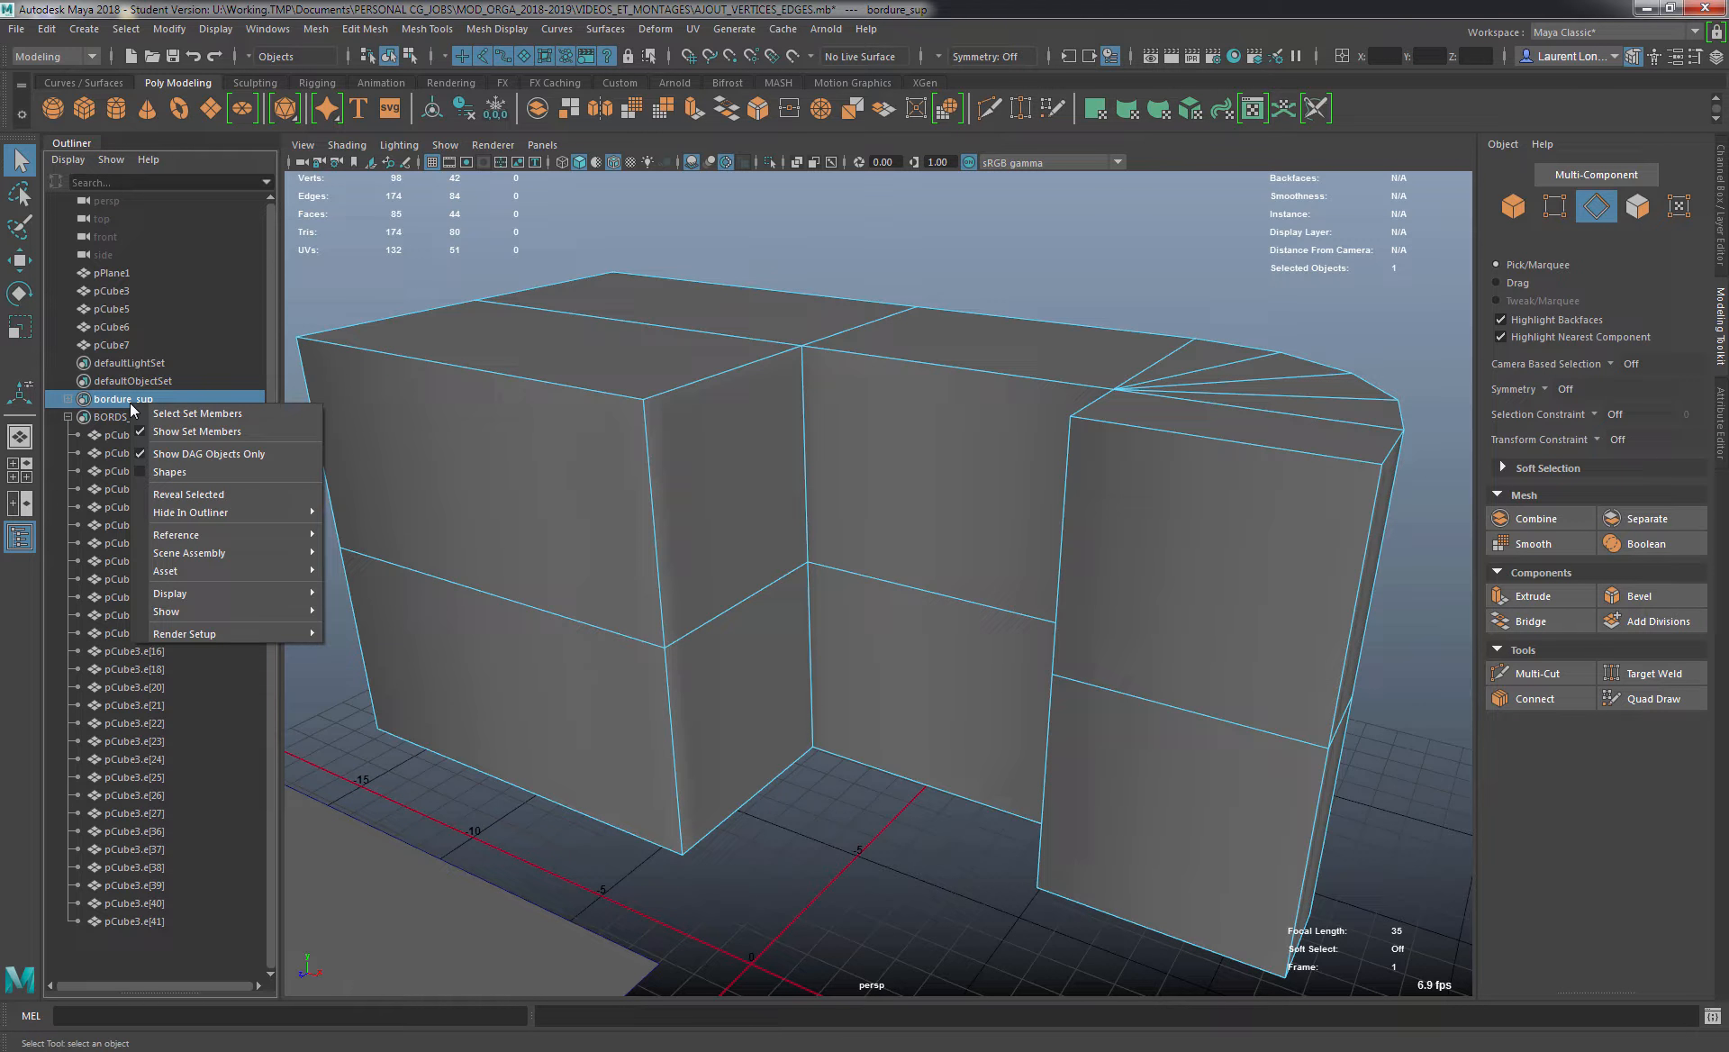
pyautogui.click(191, 413)
pyautogui.scroll(5, 721, 486)
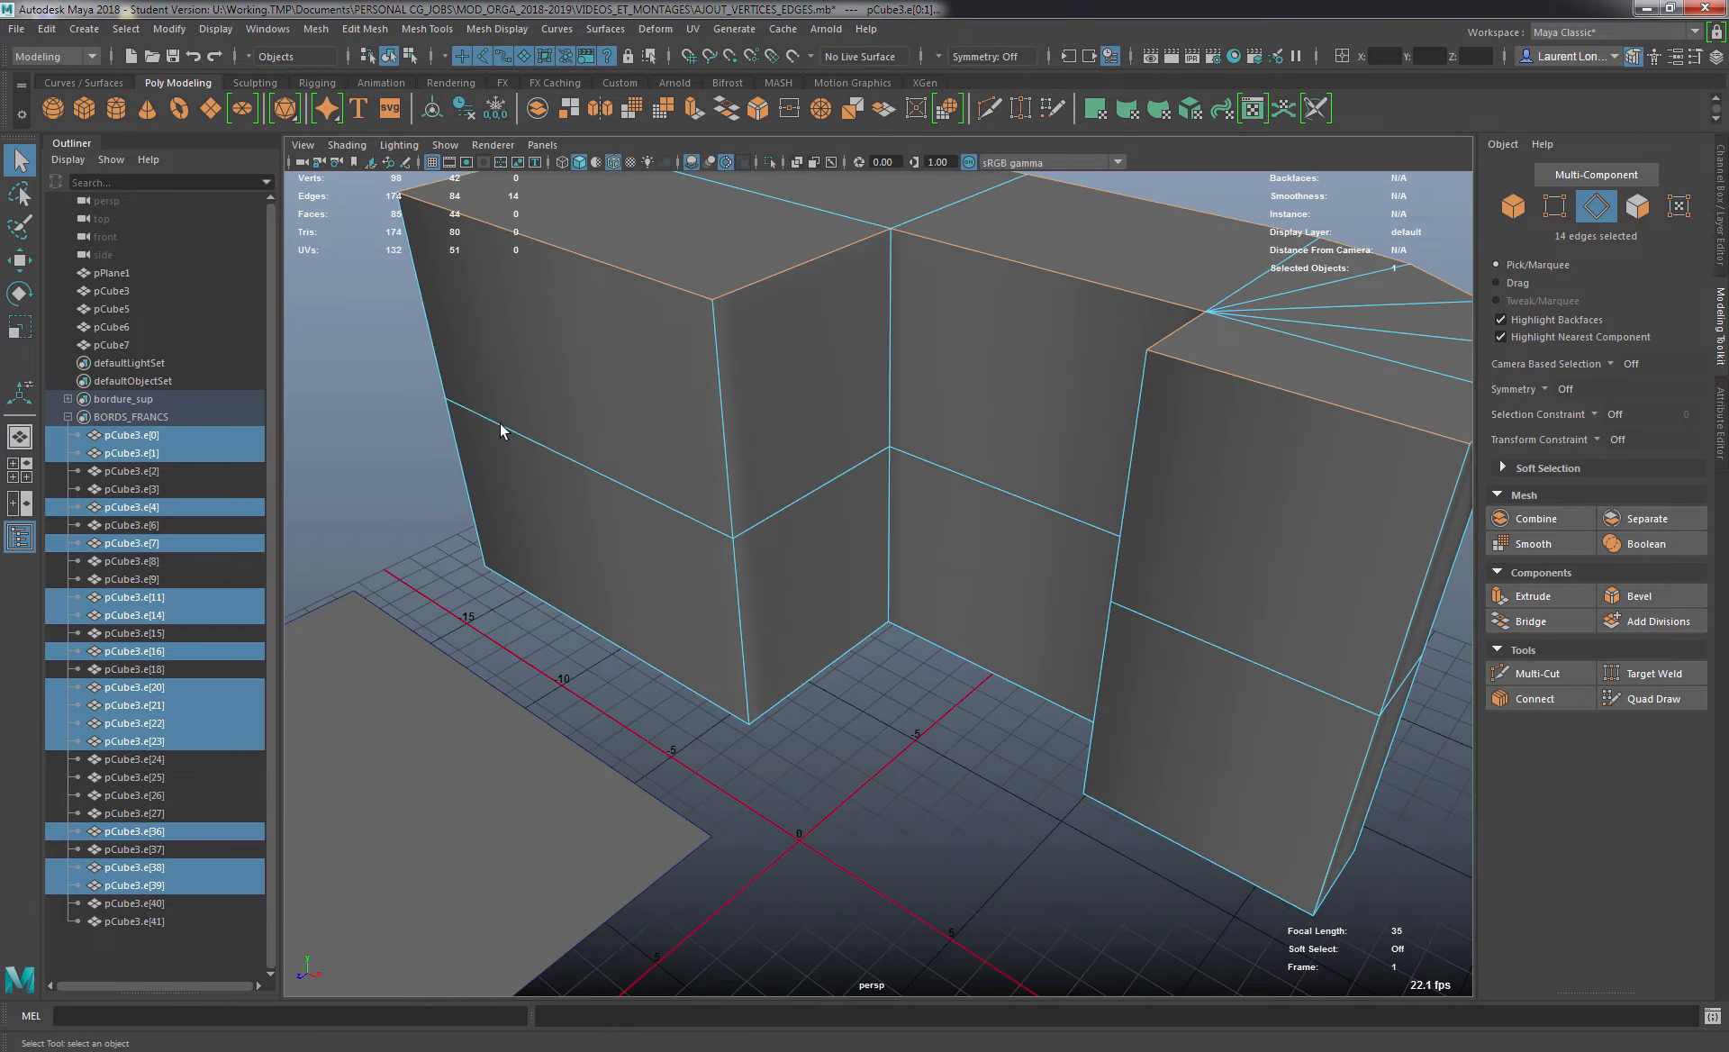
pyautogui.click(67, 418)
pyautogui.keyDown('alt'); pyautogui.moveTo(985, 459); pyautogui.dragTo(904, 515, button='middle'); pyautogui.keyUp('alt')
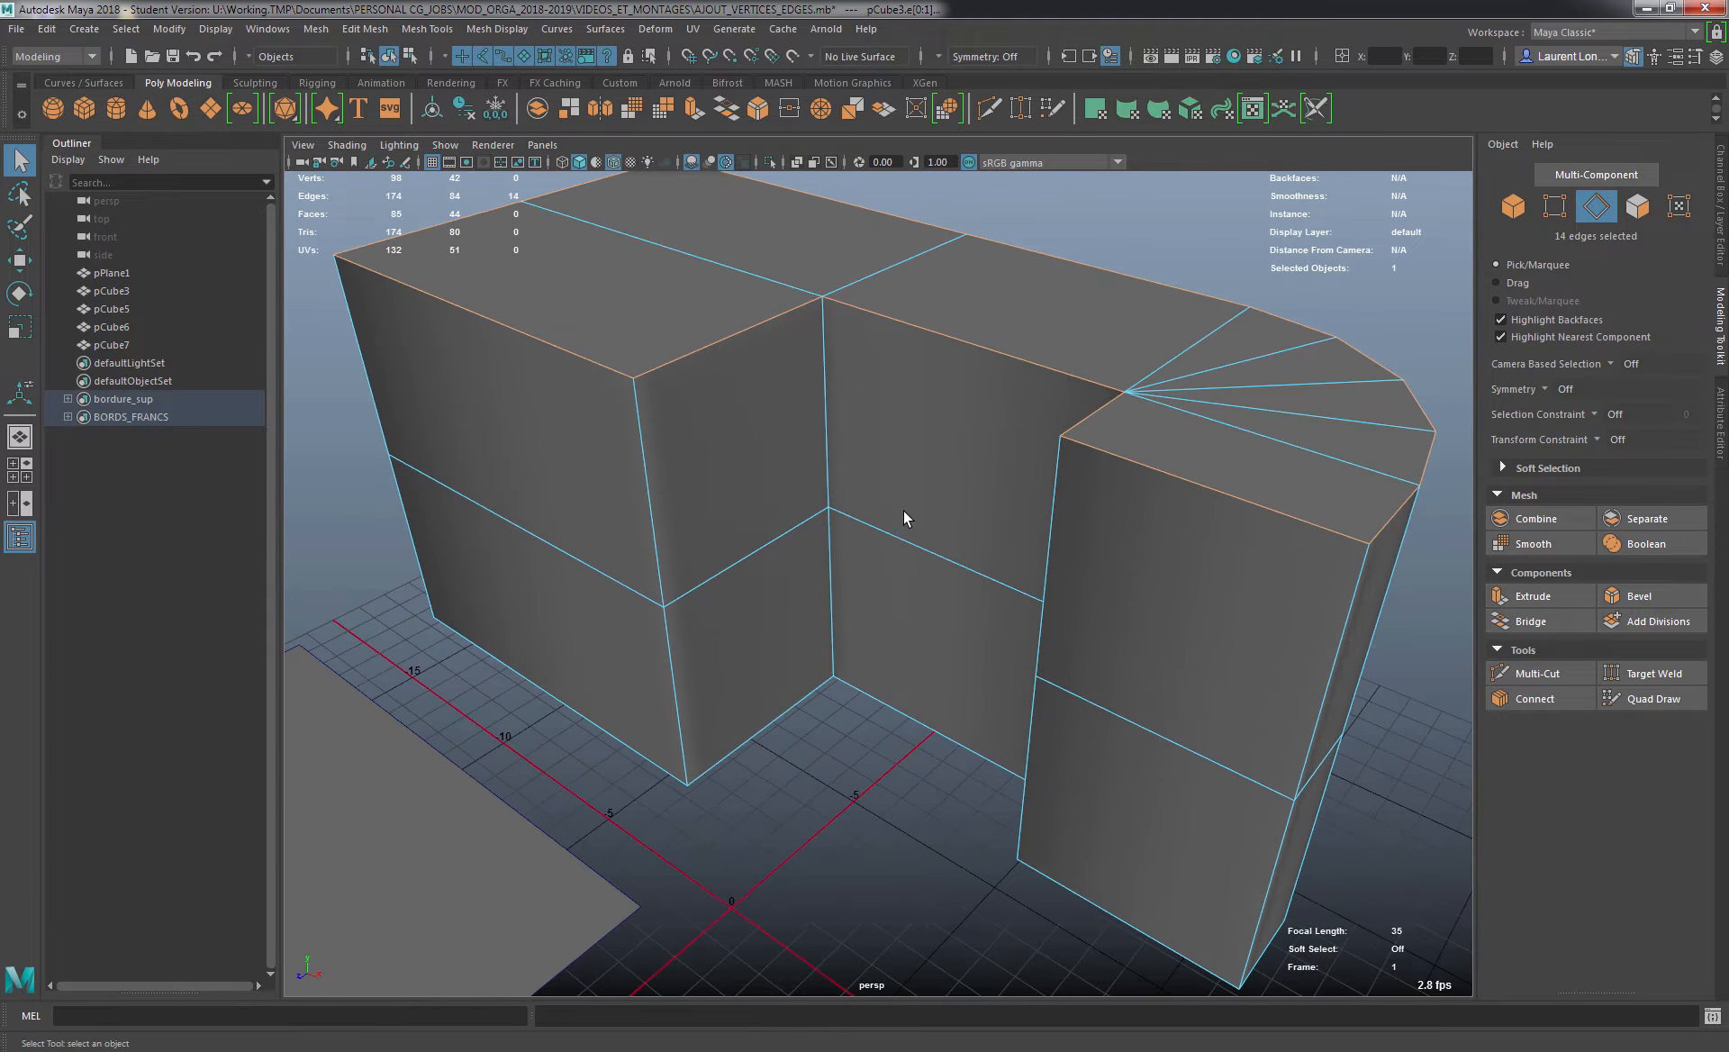
pyautogui.keyDown('alt'); pyautogui.moveTo(904, 515); pyautogui.dragTo(830, 492, button='right'); pyautogui.keyUp('alt')
pyautogui.keyDown('alt'); pyautogui.moveTo(793, 513); pyautogui.dragTo(661, 566, button='middle'); pyautogui.keyUp('alt')
pyautogui.keyDown('alt'); pyautogui.moveTo(671, 562); pyautogui.dragTo(752, 526, button='right'); pyautogui.keyUp('alt')
pyautogui.keyDown('alt'); pyautogui.moveTo(753, 526); pyautogui.dragTo(792, 546, button='middle'); pyautogui.keyUp('alt')
pyautogui.keyDown('alt'); pyautogui.moveTo(792, 546); pyautogui.dragTo(814, 526); pyautogui.keyUp('alt')
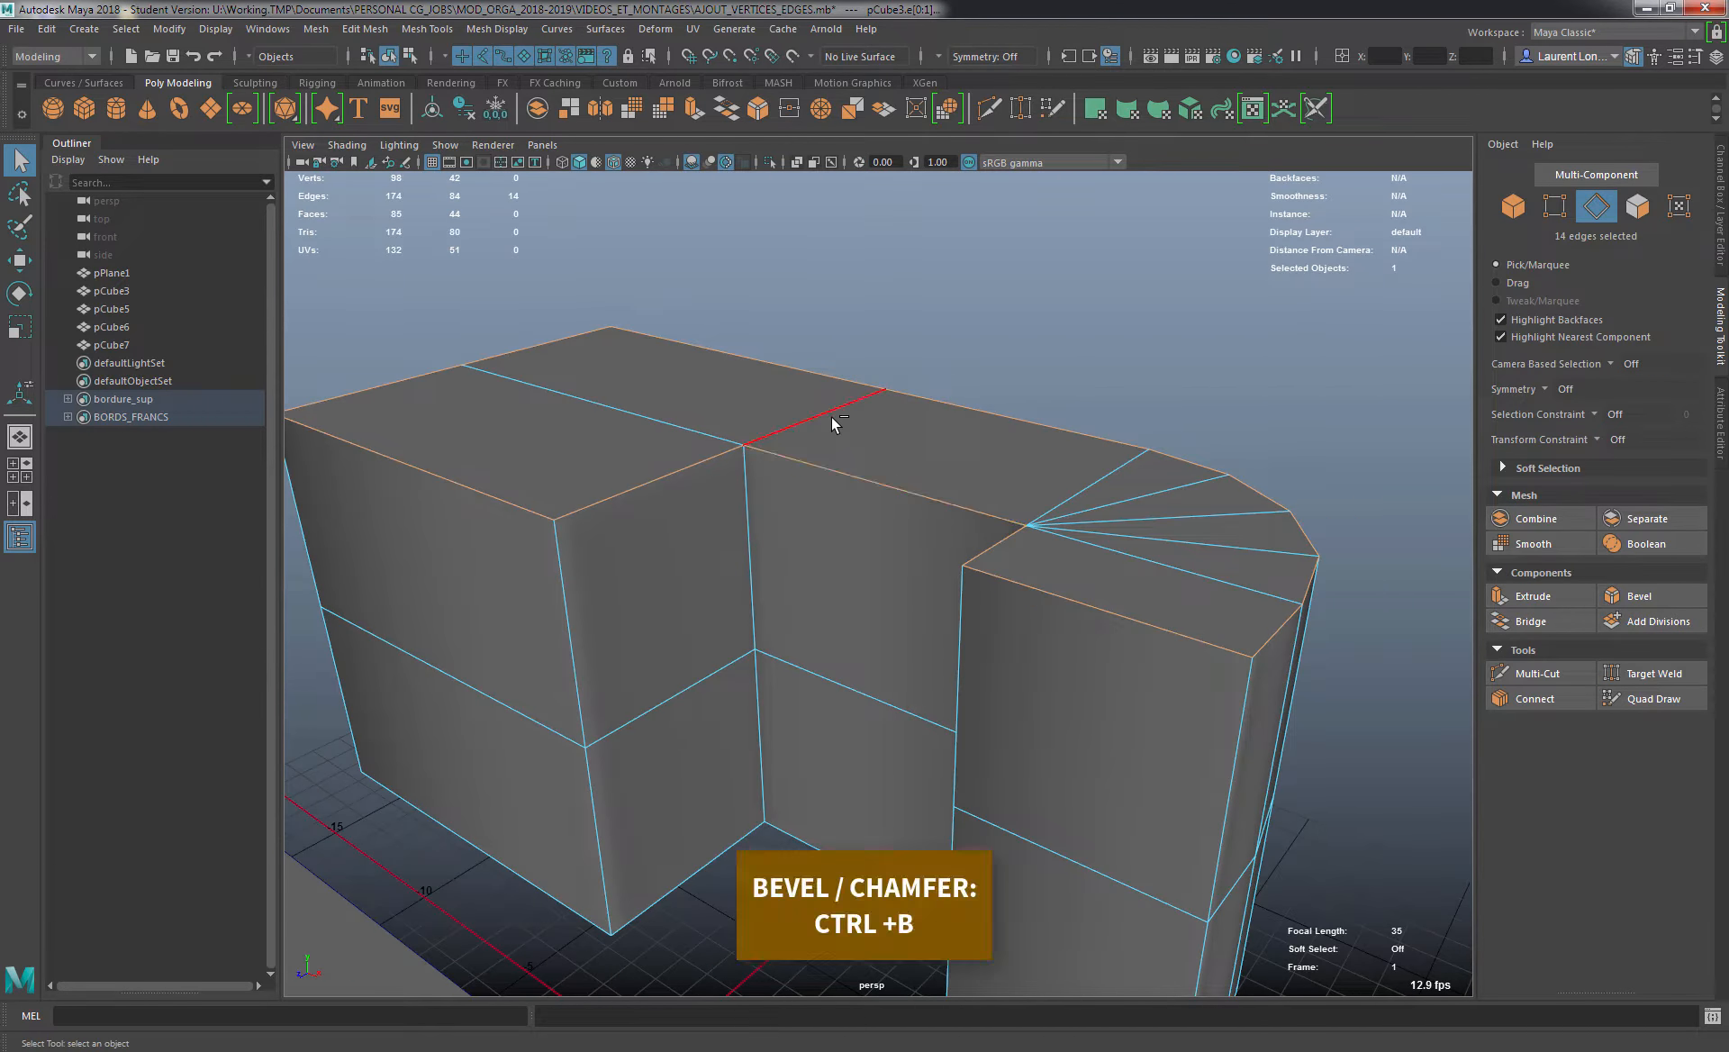
# Bevel the selected bordure_sup edges on the angled block with 6 Segments and a Depth of -1.
pyautogui.hotkey('ctrl', 'b')
pyautogui.keyDown('alt'); pyautogui.moveTo(864, 412); pyautogui.dragTo(937, 398); pyautogui.keyUp('alt')
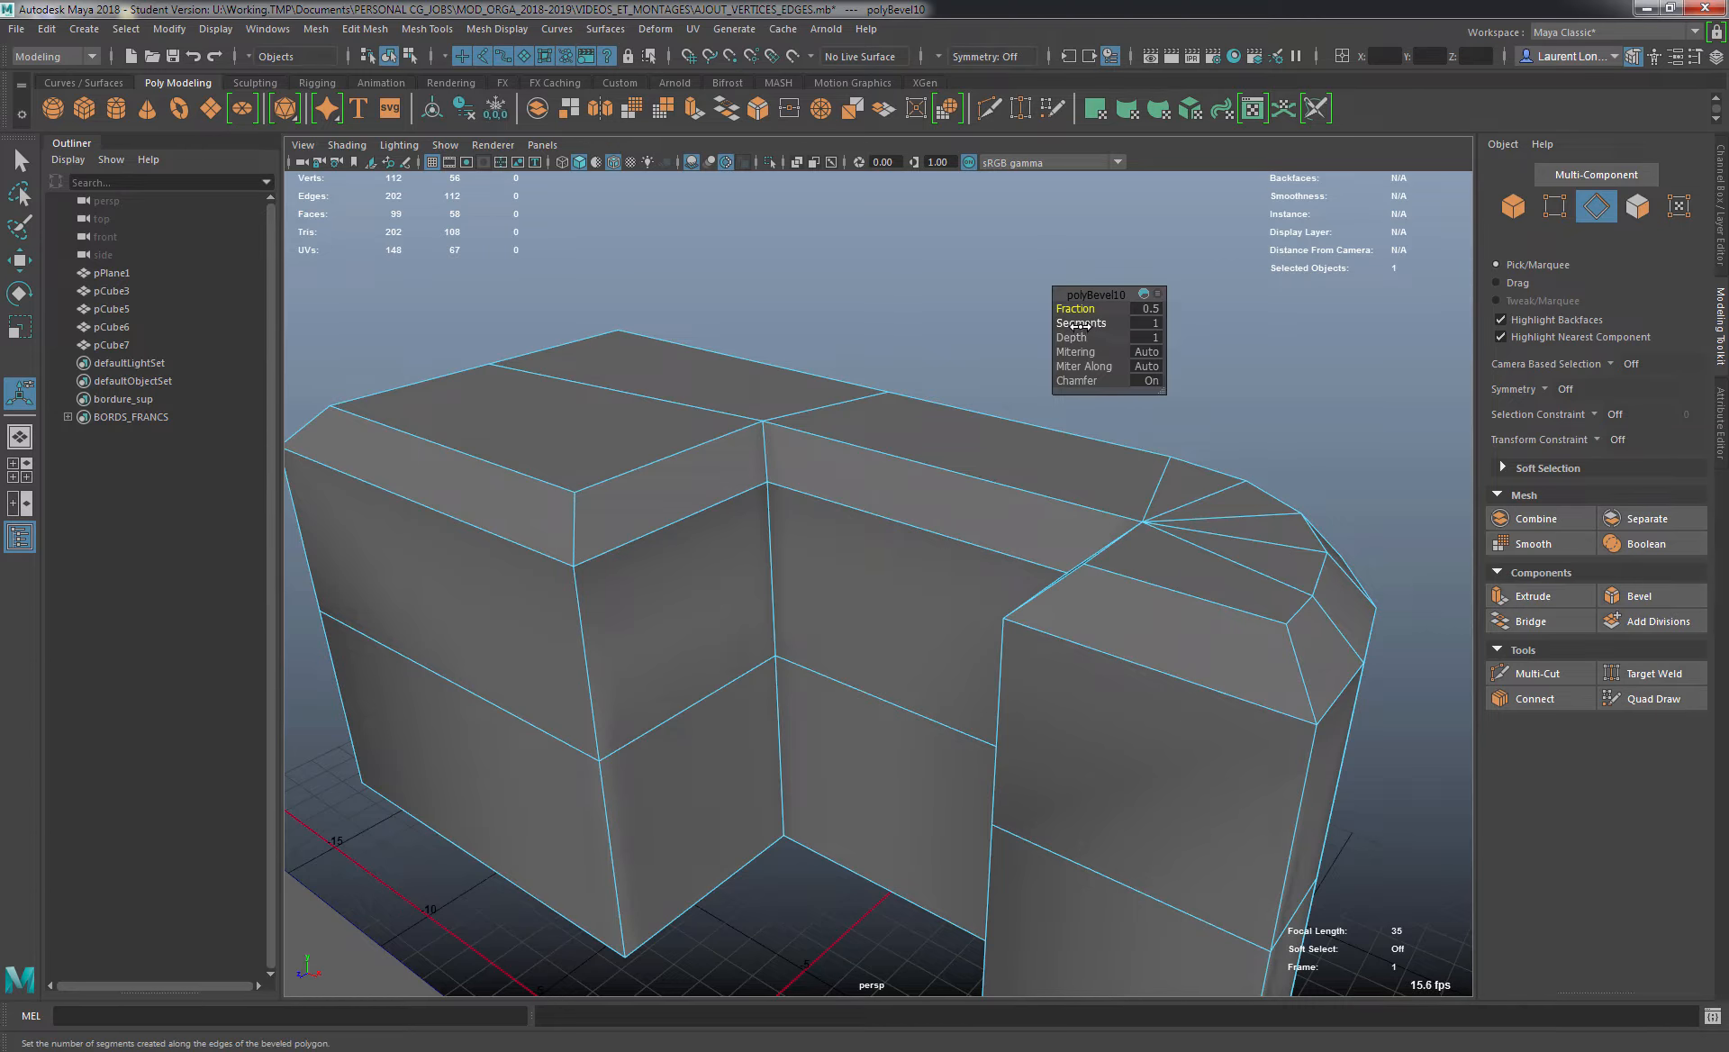
pyautogui.moveTo(1105, 323); pyautogui.dragTo(1116, 325)
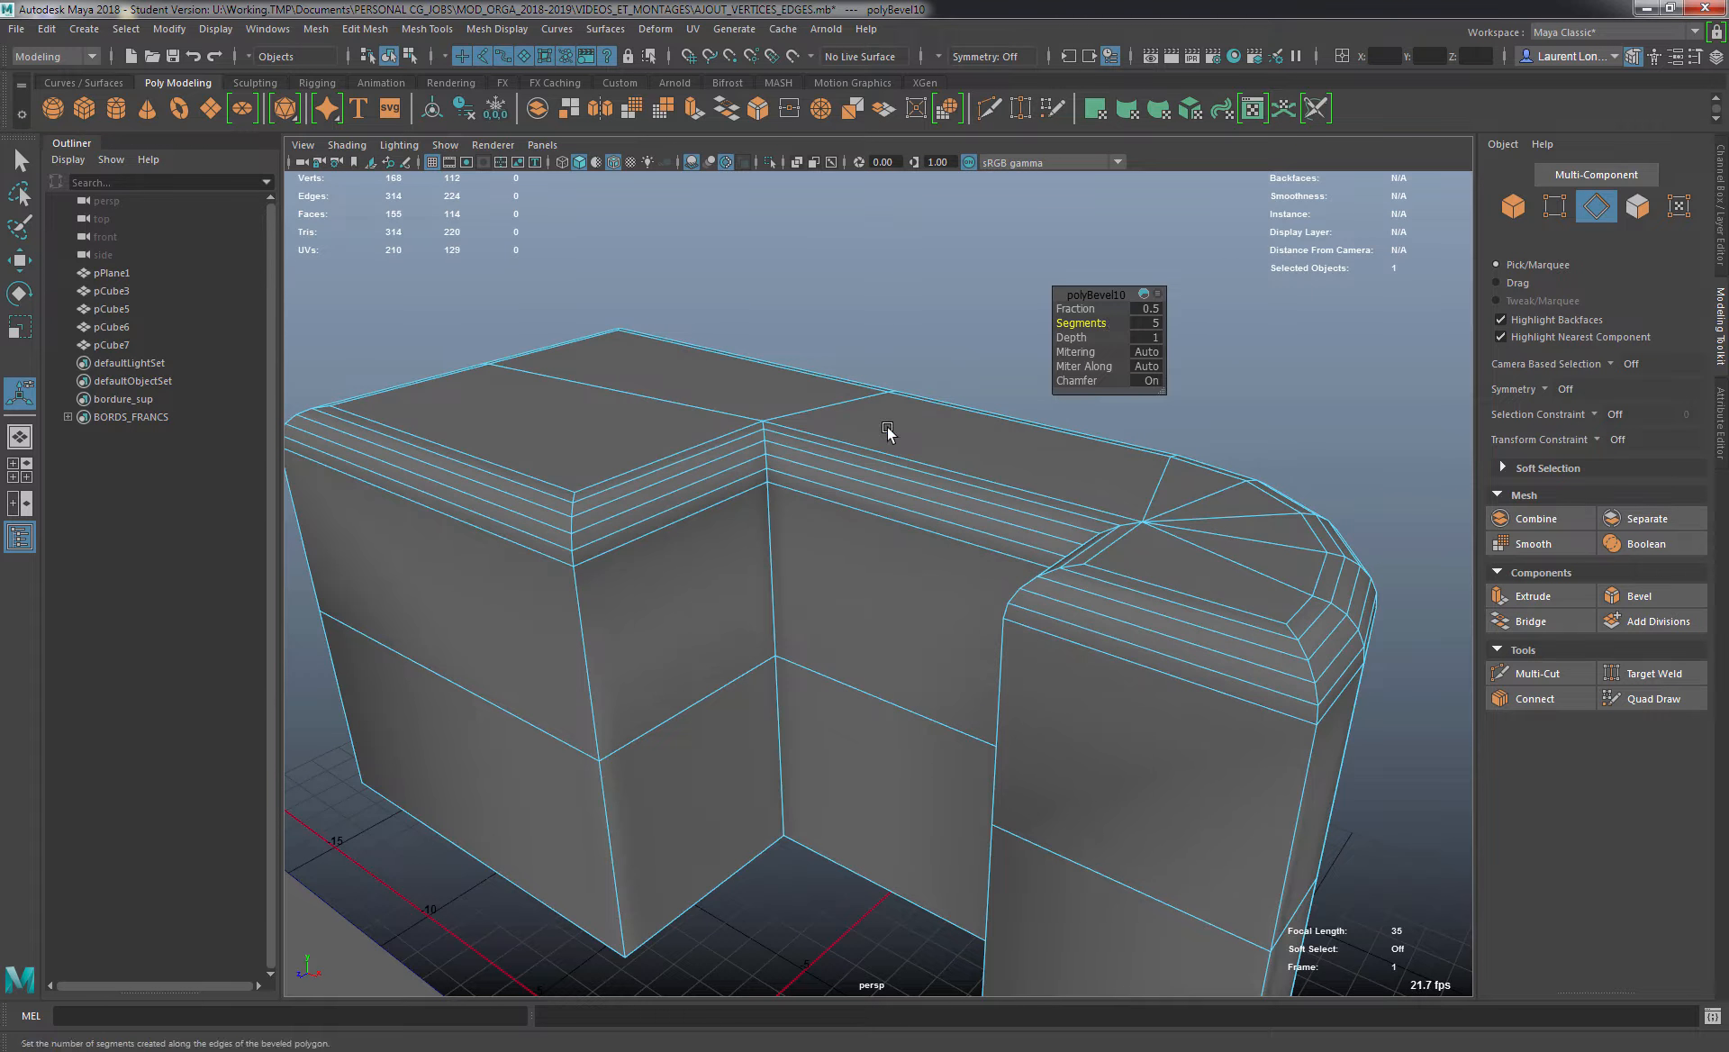
pyautogui.keyDown('alt'); pyautogui.moveTo(744, 504); pyautogui.dragTo(673, 494); pyautogui.keyUp('alt')
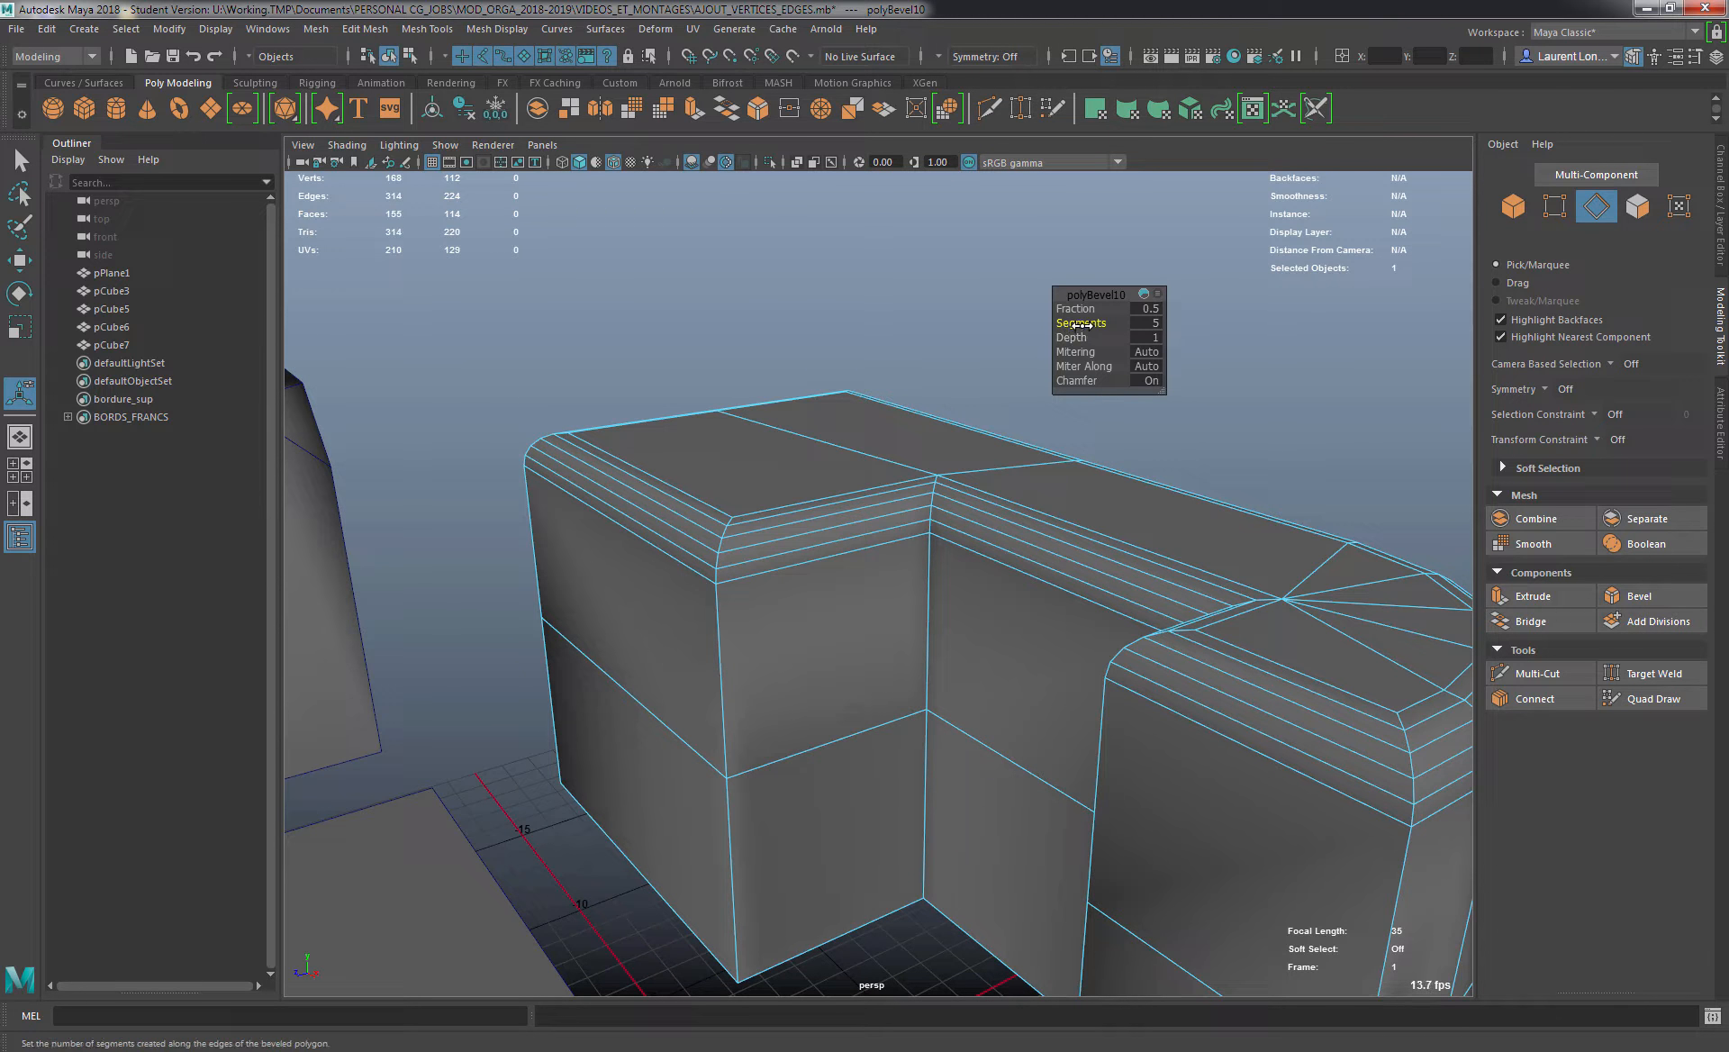
pyautogui.moveTo(1082, 322); pyautogui.dragTo(901, 340)
# Examine the inward-curved bevel along the block's upper border from several sides, and clear the selection.
pyautogui.keyDown('alt'); pyautogui.moveTo(739, 358); pyautogui.dragTo(560, 501); pyautogui.keyUp('alt')
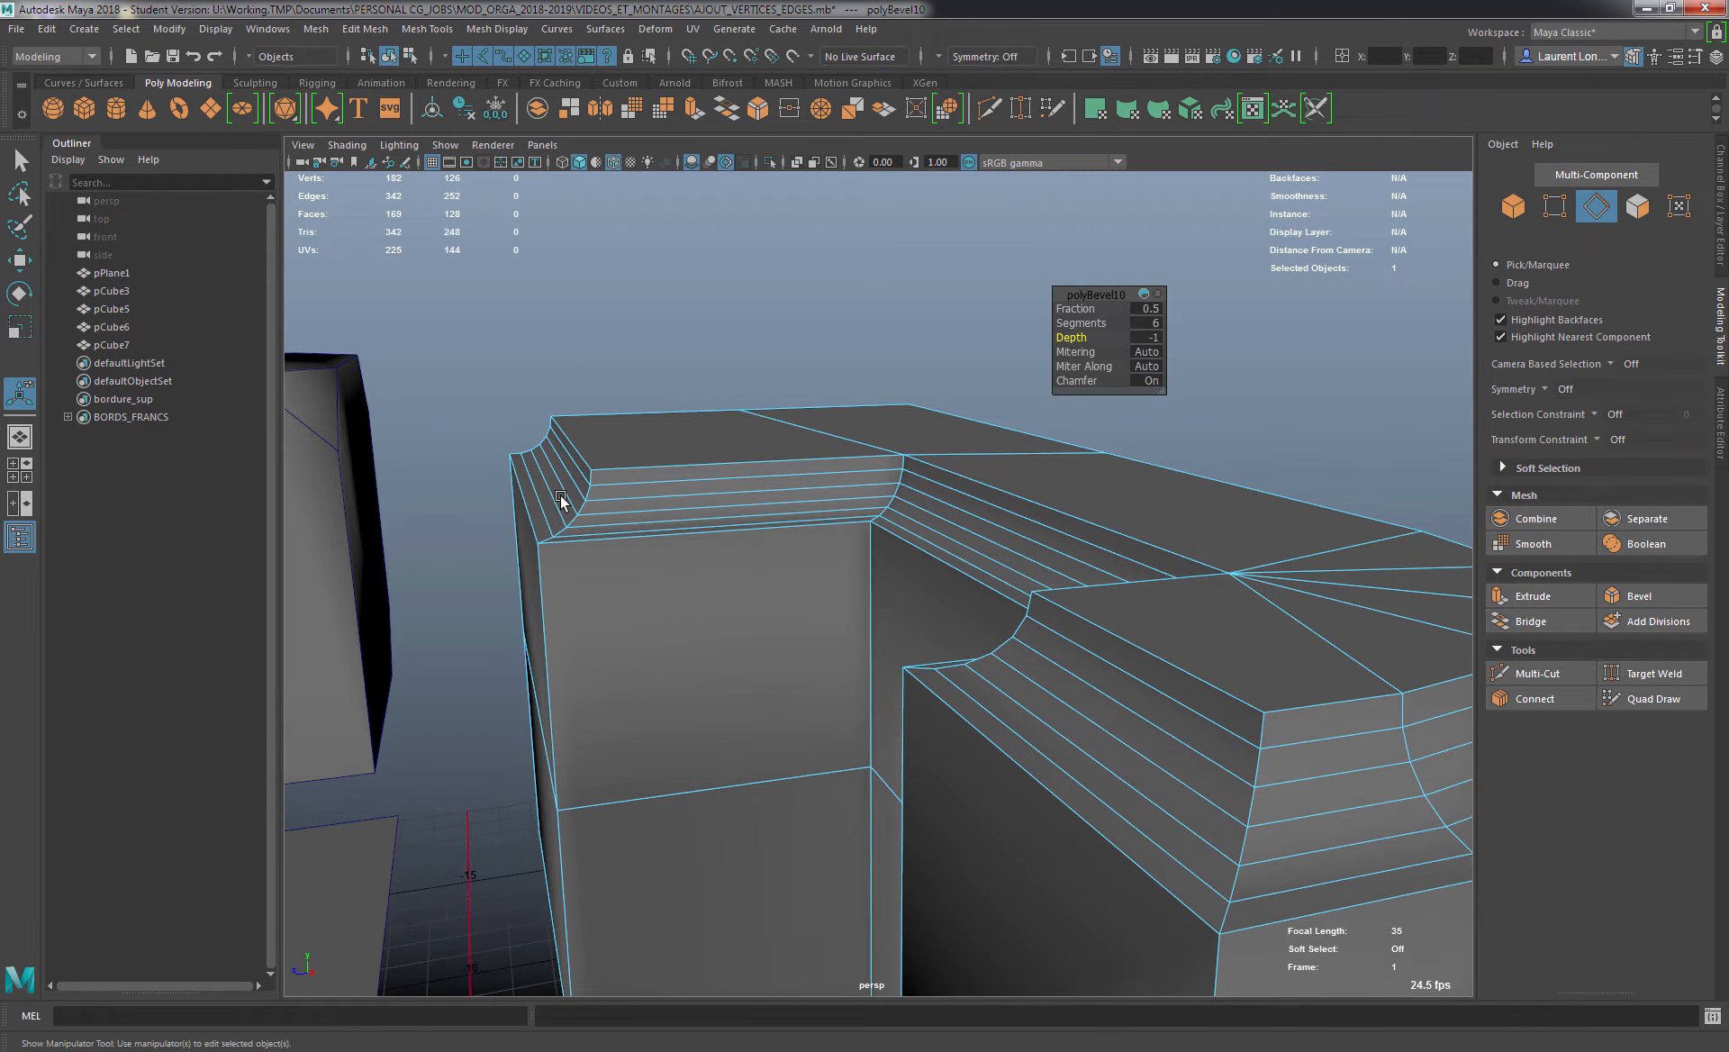
pyautogui.keyDown('alt'); pyautogui.moveTo(934, 515); pyautogui.dragTo(823, 532, button='right'); pyautogui.keyUp('alt')
pyautogui.keyDown('alt'); pyautogui.moveTo(822, 532); pyautogui.dragTo(872, 562); pyautogui.keyUp('alt')
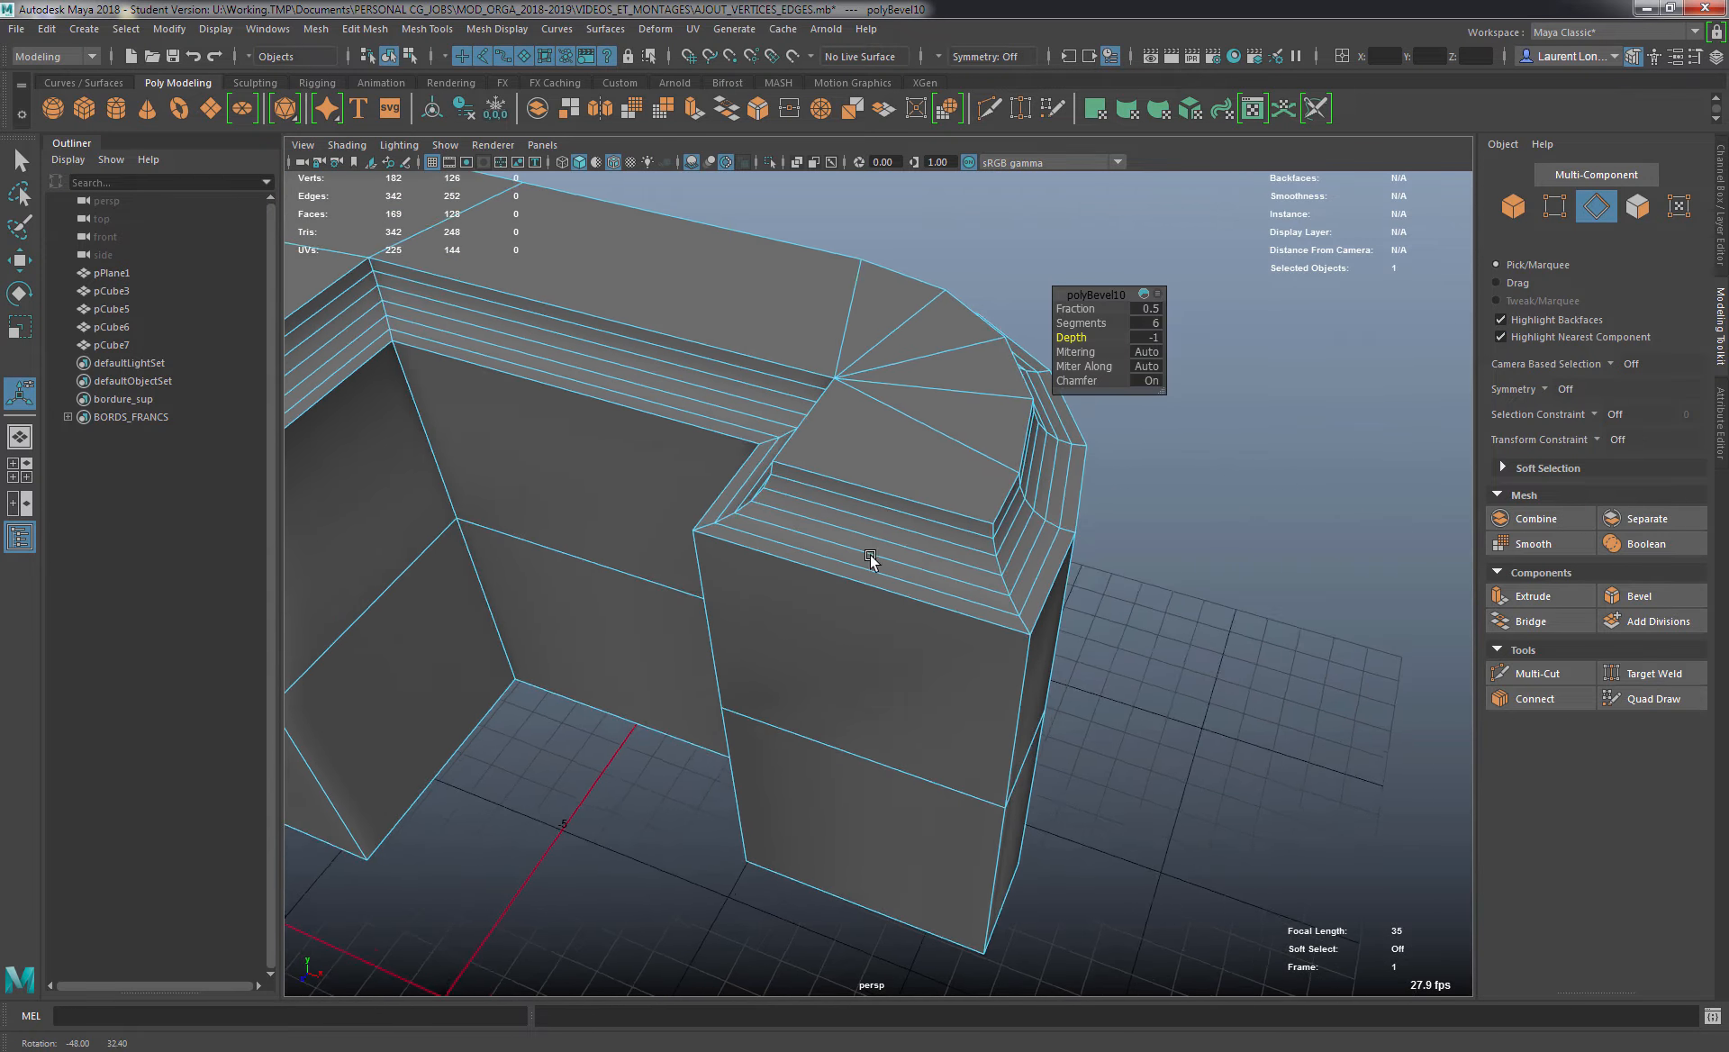
pyautogui.keyDown('alt'); pyautogui.moveTo(1044, 530); pyautogui.dragTo(1351, 575, button='middle'); pyautogui.keyUp('alt')
pyautogui.keyDown('alt'); pyautogui.moveTo(996, 517); pyautogui.dragTo(919, 531, button='right'); pyautogui.keyUp('alt')
pyautogui.keyDown('alt'); pyautogui.moveTo(919, 532); pyautogui.dragTo(865, 486); pyautogui.keyUp('alt')
pyautogui.keyDown('alt'); pyautogui.moveTo(1072, 491); pyautogui.dragTo(851, 464, button='middle'); pyautogui.keyUp('alt')
pyautogui.keyDown('alt'); pyautogui.moveTo(851, 464); pyautogui.dragTo(964, 498); pyautogui.keyUp('alt')
pyautogui.keyDown('alt'); pyautogui.moveTo(937, 471); pyautogui.dragTo(958, 410, button='middle'); pyautogui.keyUp('alt')
pyautogui.moveTo(770, 443)
pyautogui.keyDown('alt'); pyautogui.mouseDown()
pyautogui.moveTo(801, 416)
pyautogui.moveTo(784, 420)
pyautogui.mouseUp(); pyautogui.keyUp('alt')
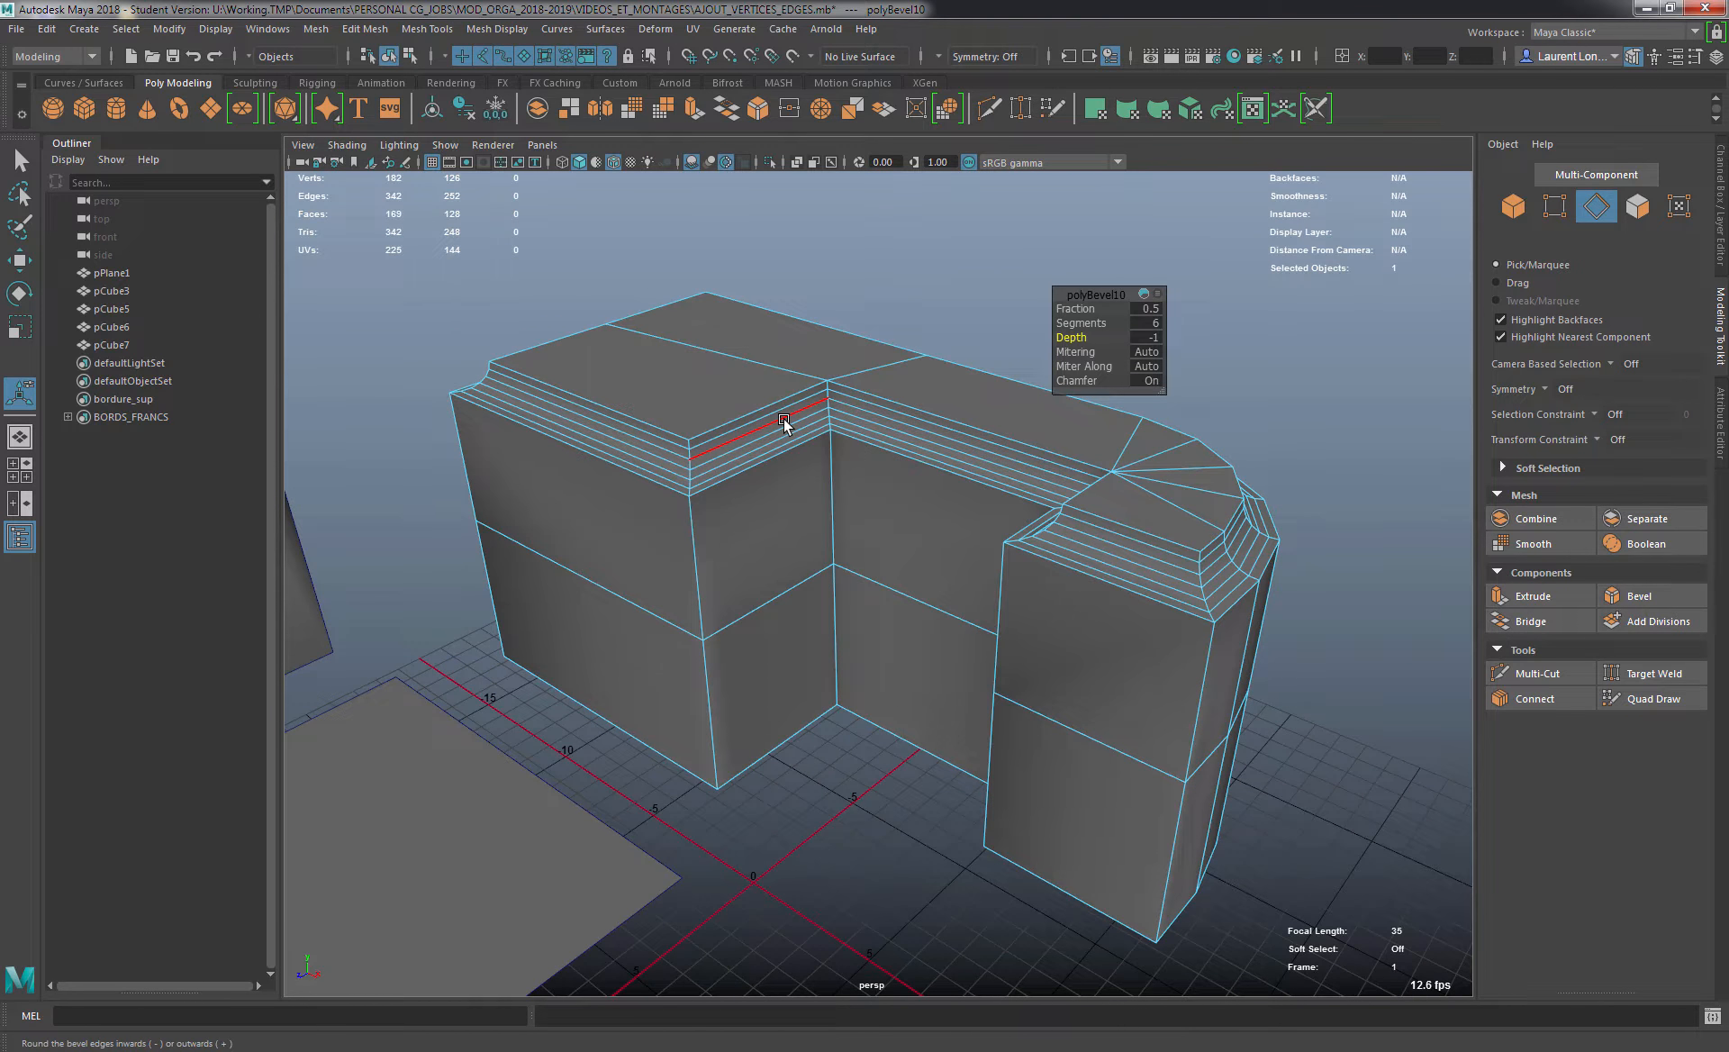
pyautogui.click(947, 324)
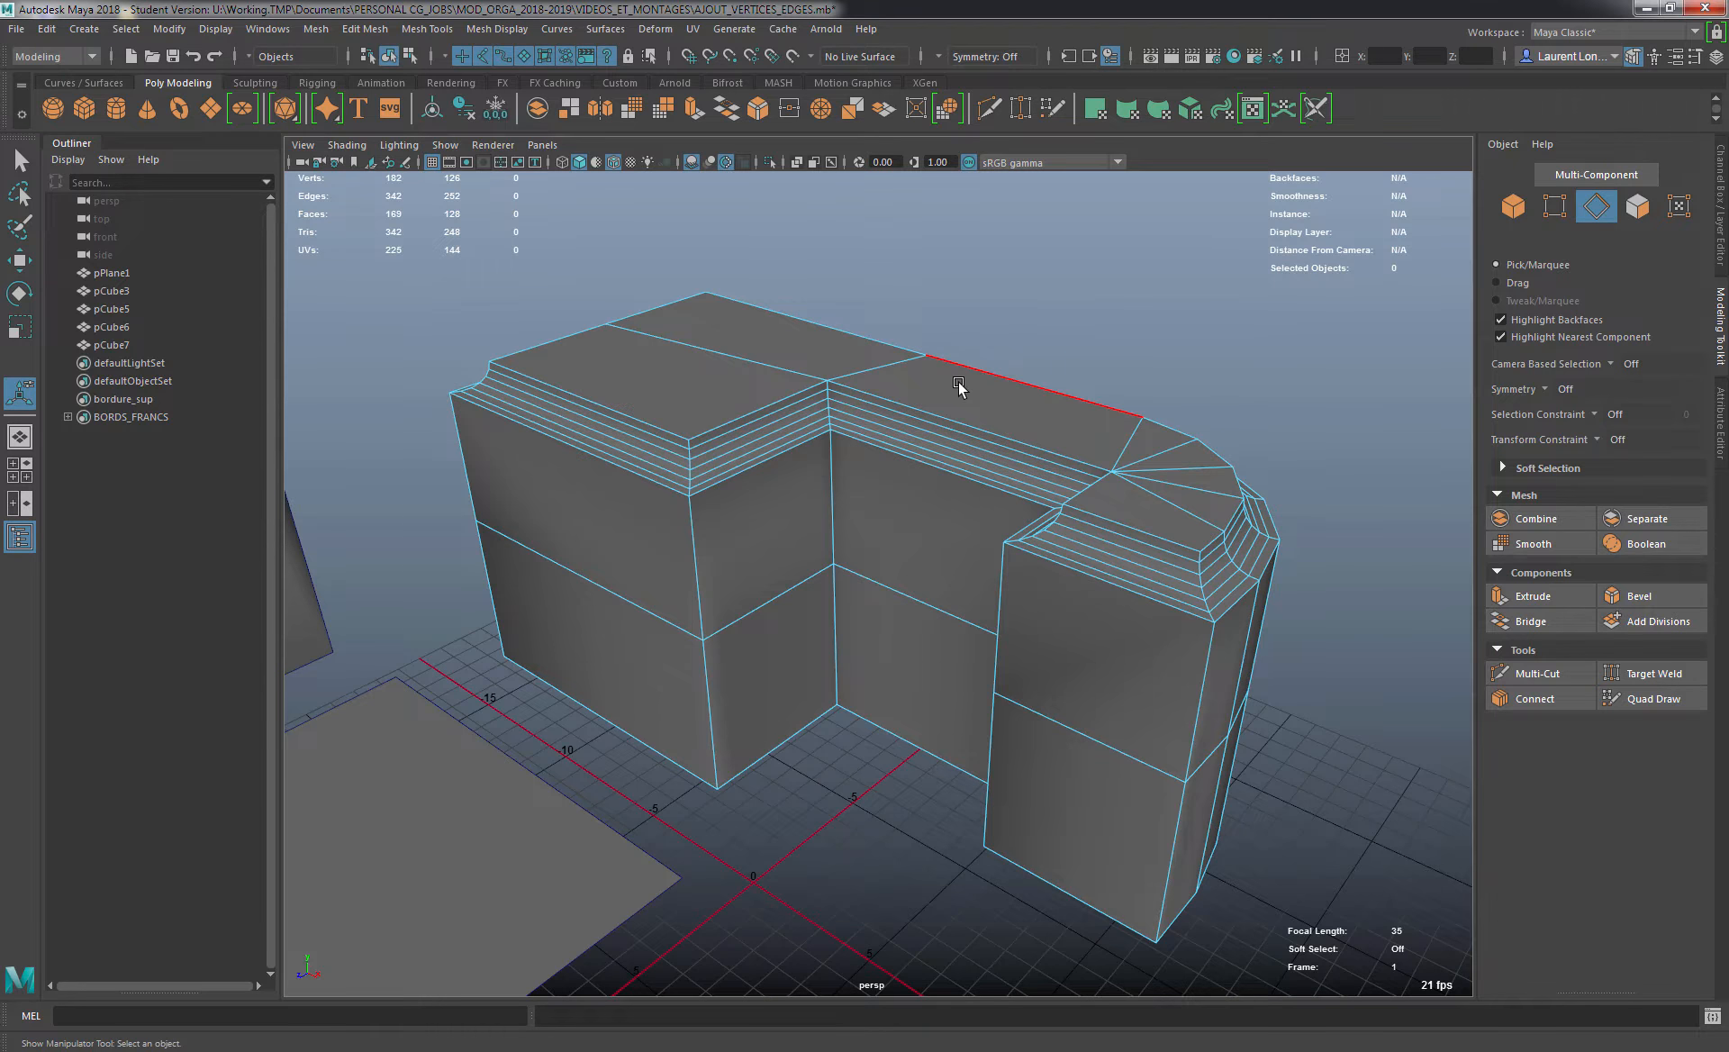
# Select the complete horizontal edge loop around the middle of the angled block.
pyautogui.keyDown('alt'); pyautogui.moveTo(969, 371); pyautogui.dragTo(989, 359); pyautogui.keyUp('alt')
pyautogui.keyDown('alt'); pyautogui.moveTo(989, 360); pyautogui.dragTo(1063, 326, button='middle'); pyautogui.keyUp('alt')
pyautogui.scroll(3, 811, 549)
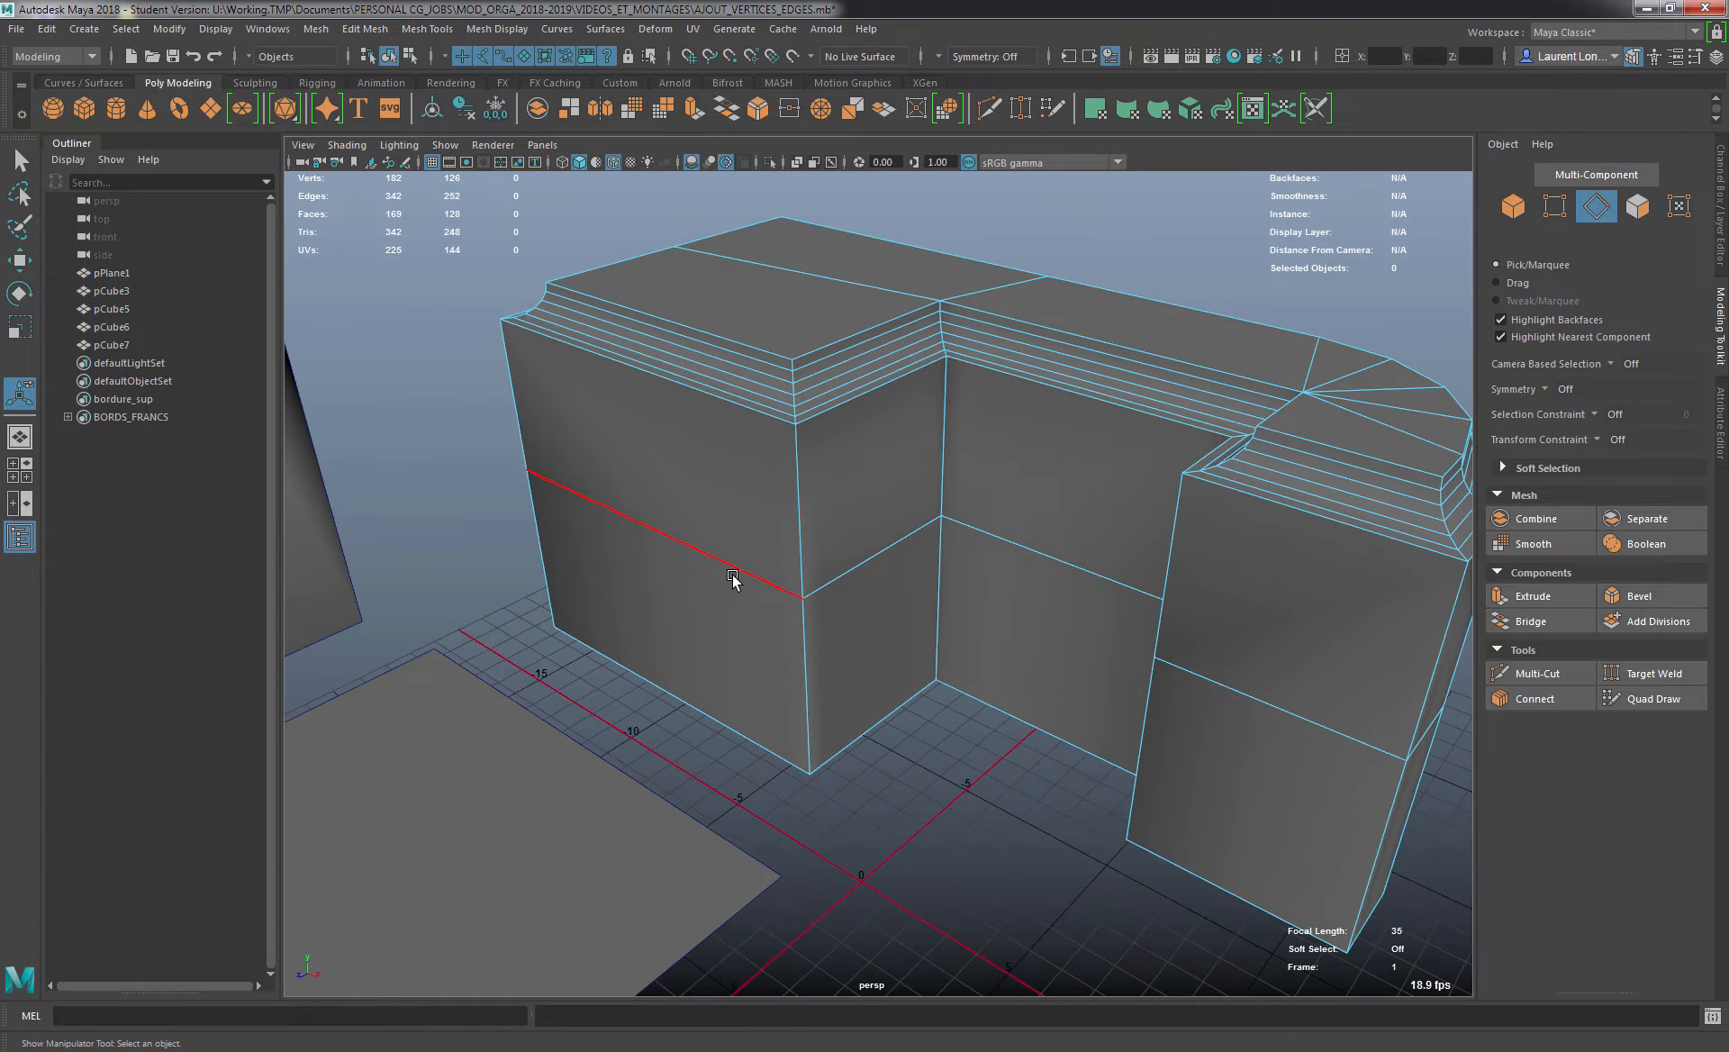
pyautogui.doubleClick(732, 575)
pyautogui.keyDown('alt'); pyautogui.moveTo(950, 519); pyautogui.dragTo(784, 574); pyautogui.keyUp('alt')
pyautogui.keyDown('alt'); pyautogui.moveTo(783, 573); pyautogui.dragTo(851, 555, button='right'); pyautogui.keyUp('alt')
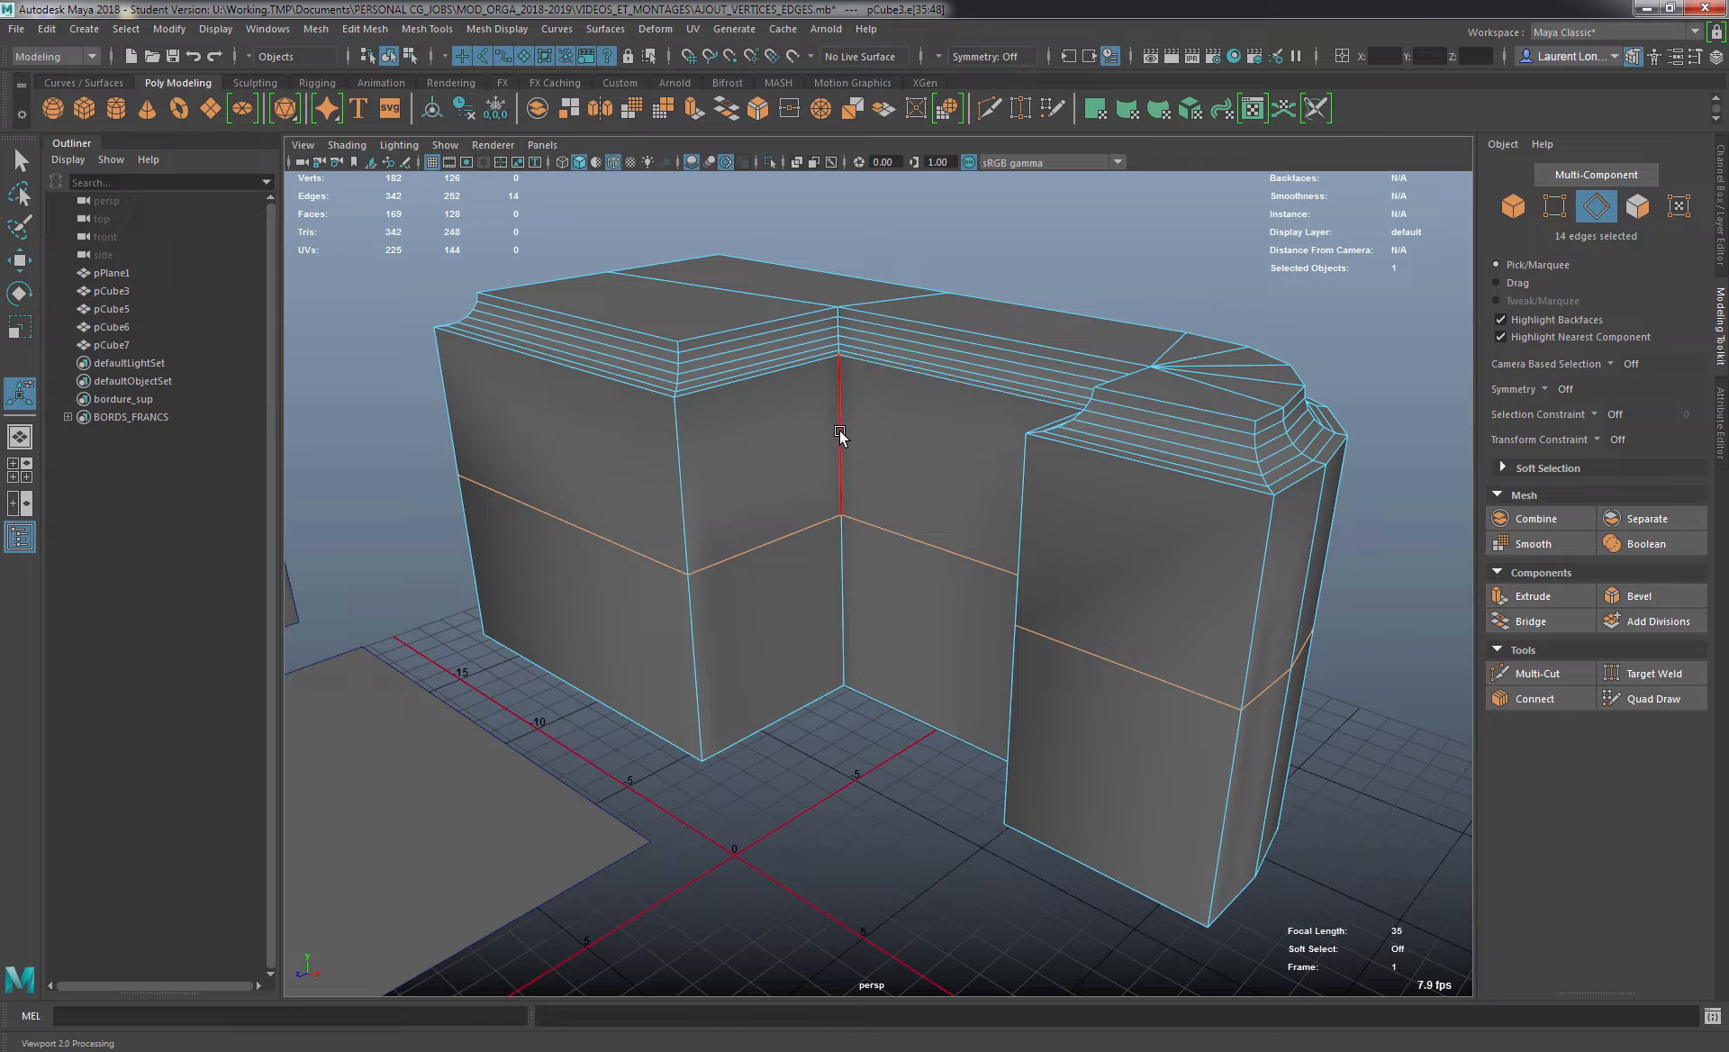
# Bevel the block's middle edge loop with a Fraction of 0.1 and 4 Segments.
pyautogui.hotkey('ctrl', 'b')
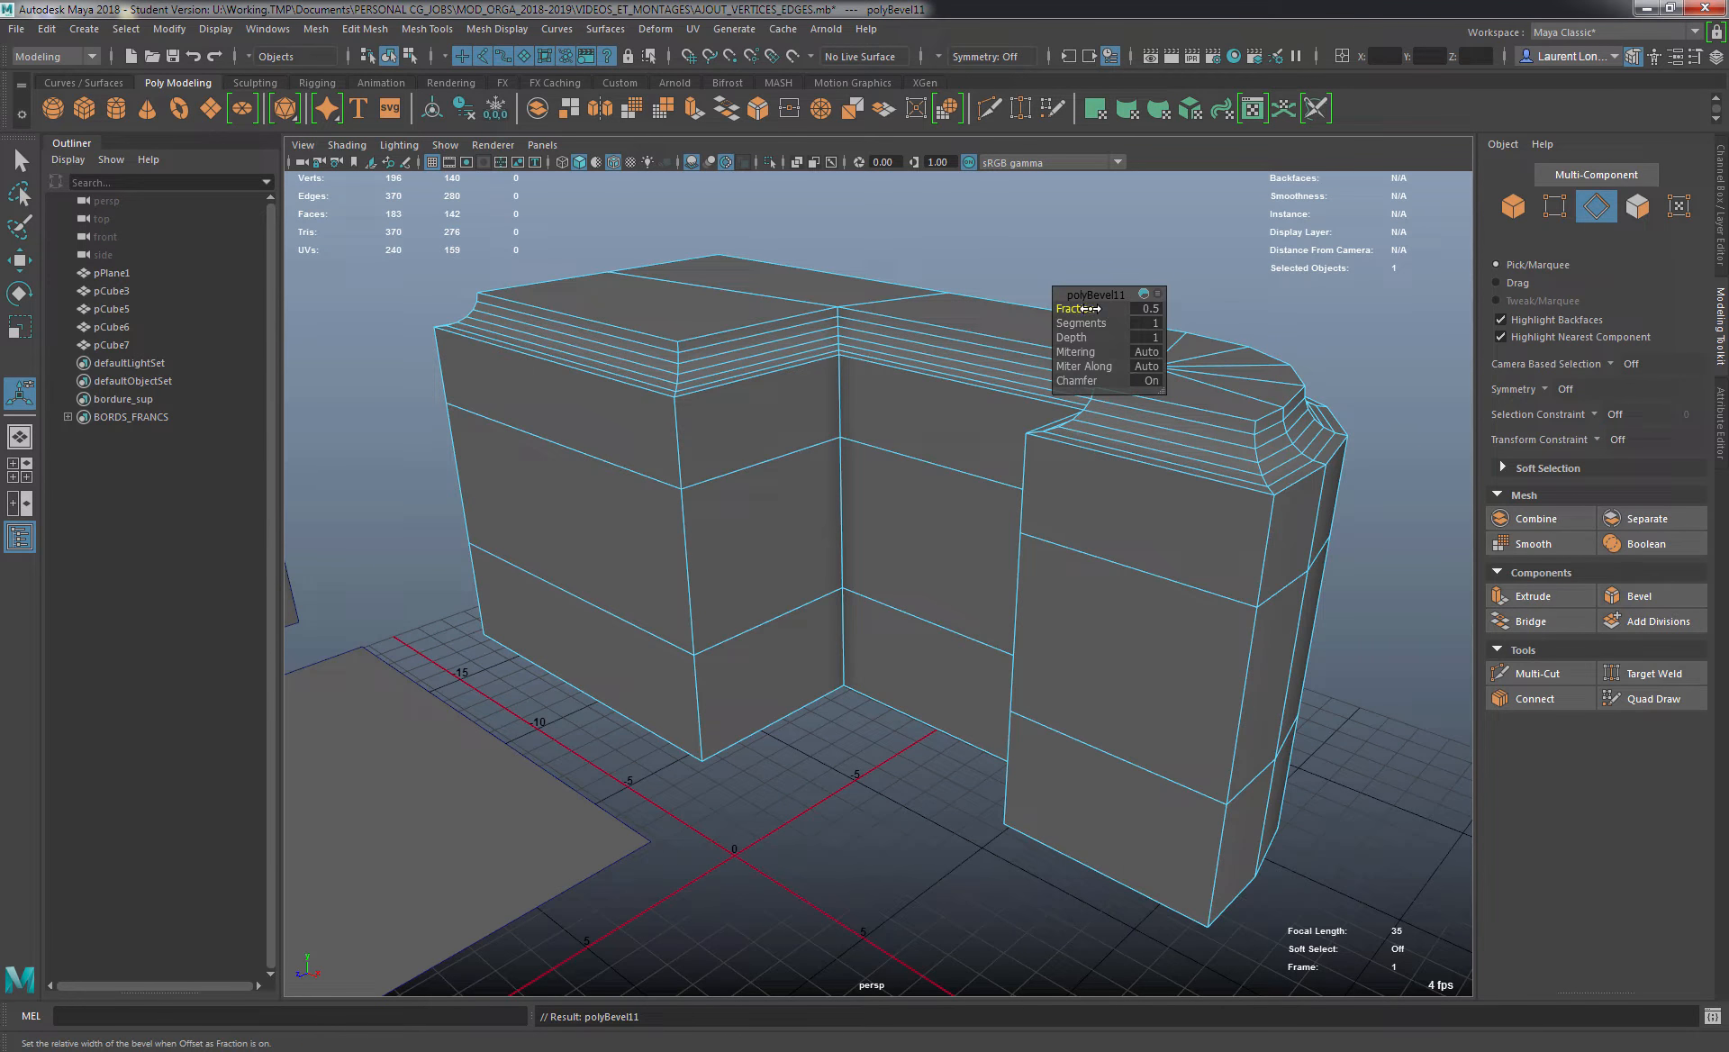
pyautogui.moveTo(1089, 309); pyautogui.dragTo(1115, 323)
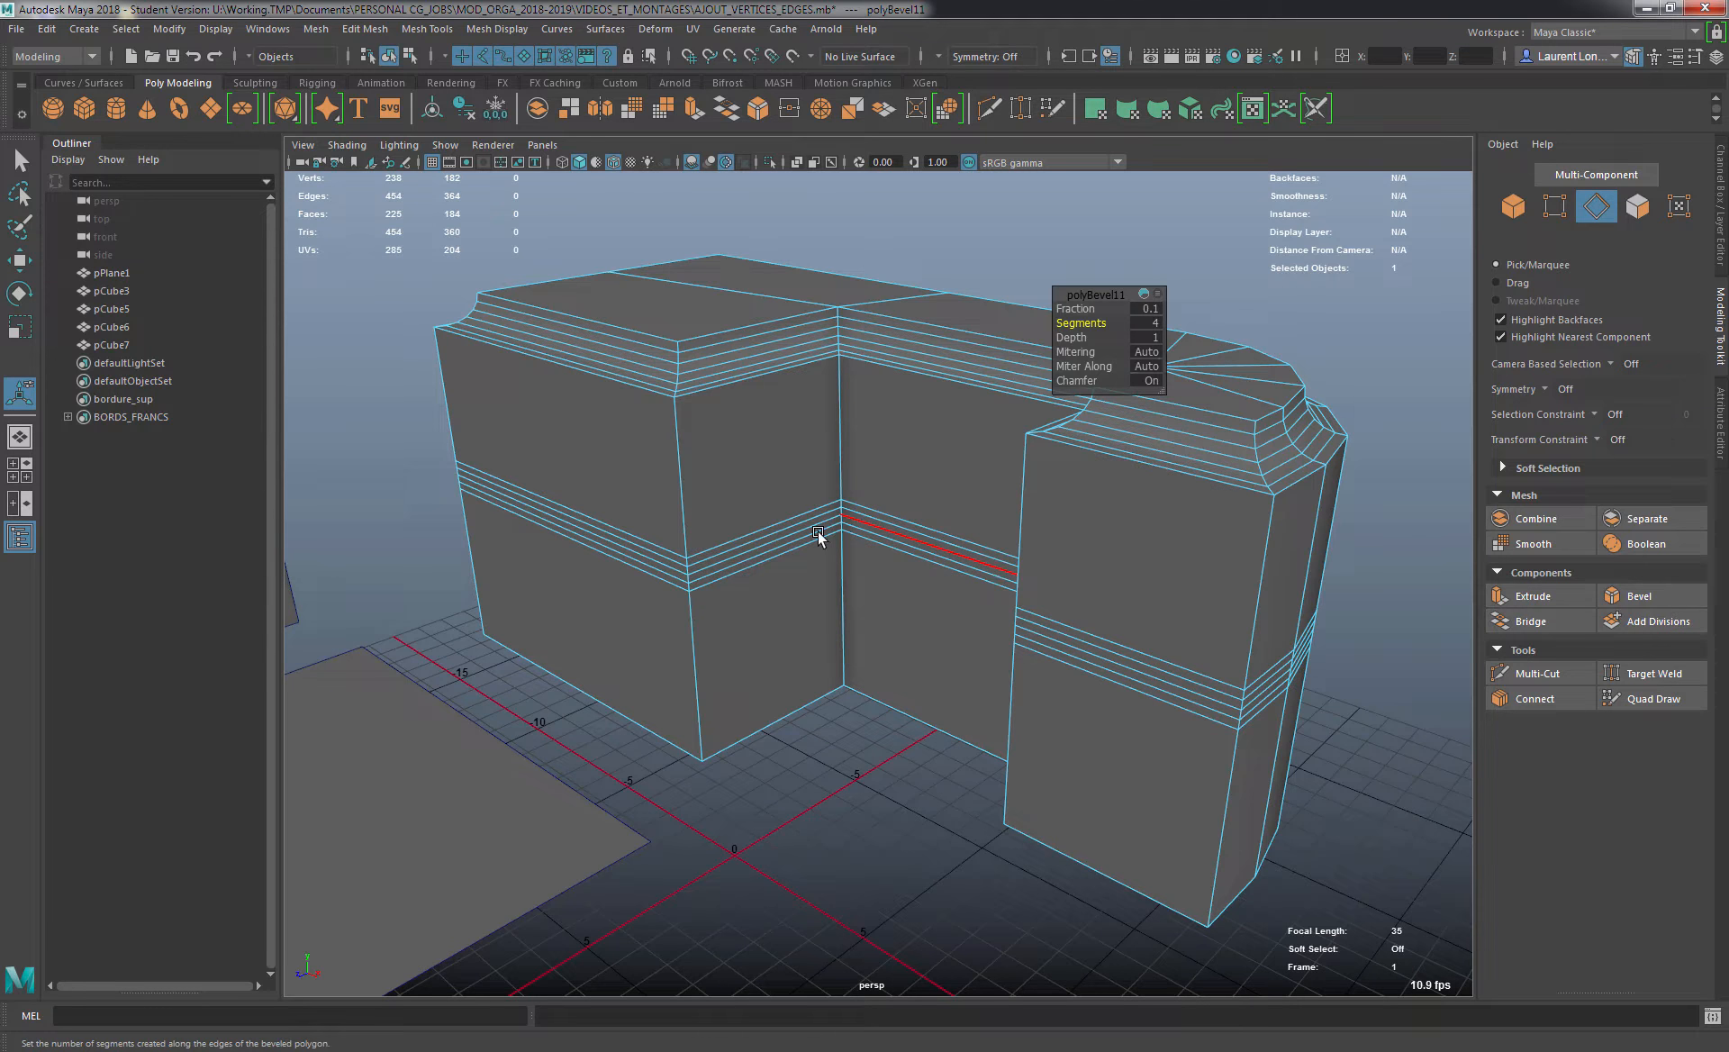
pyautogui.keyDown('alt'); pyautogui.moveTo(726, 485); pyautogui.dragTo(714, 537, button='middle'); pyautogui.keyUp('alt')
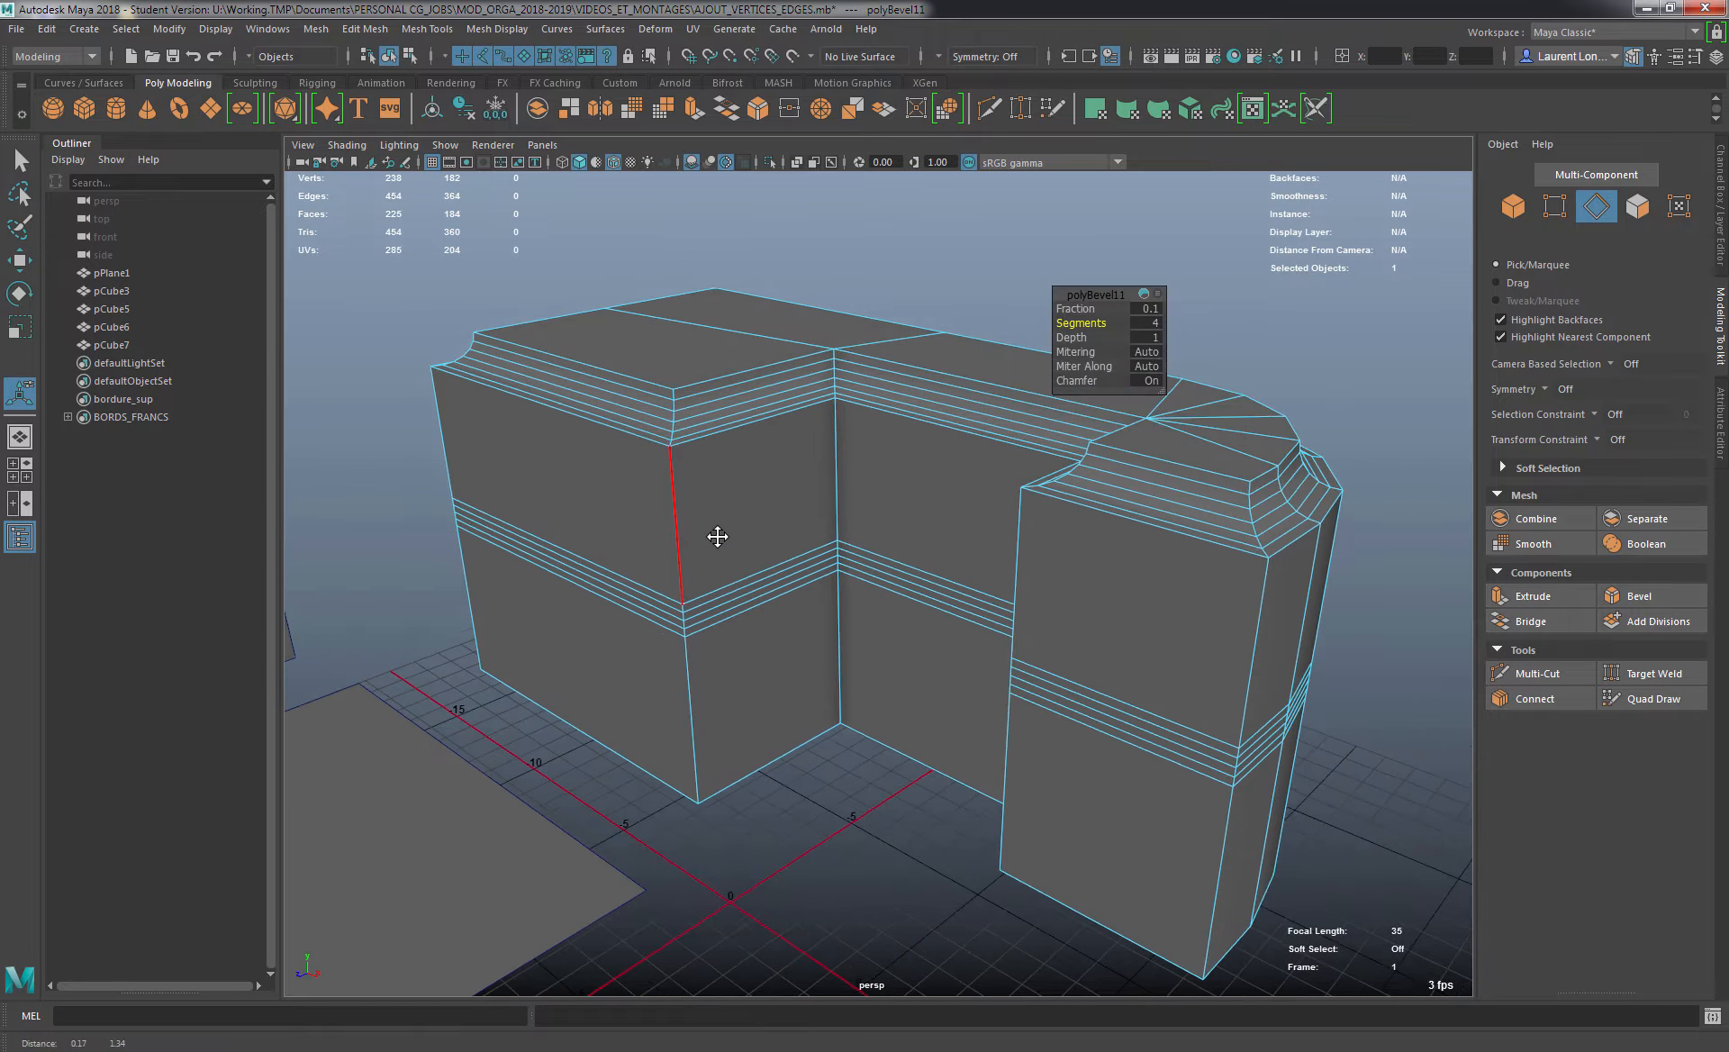
pyautogui.keyDown('alt'); pyautogui.moveTo(714, 537); pyautogui.dragTo(795, 528, button='right'); pyautogui.keyUp('alt')
pyautogui.keyDown('alt'); pyautogui.moveTo(795, 529); pyautogui.dragTo(787, 502, button='middle'); pyautogui.keyUp('alt')
pyautogui.keyDown('alt'); pyautogui.moveTo(766, 511); pyautogui.dragTo(836, 506); pyautogui.keyUp('alt')
pyautogui.keyDown('alt'); pyautogui.moveTo(836, 506); pyautogui.dragTo(815, 491, button='middle'); pyautogui.keyUp('alt')
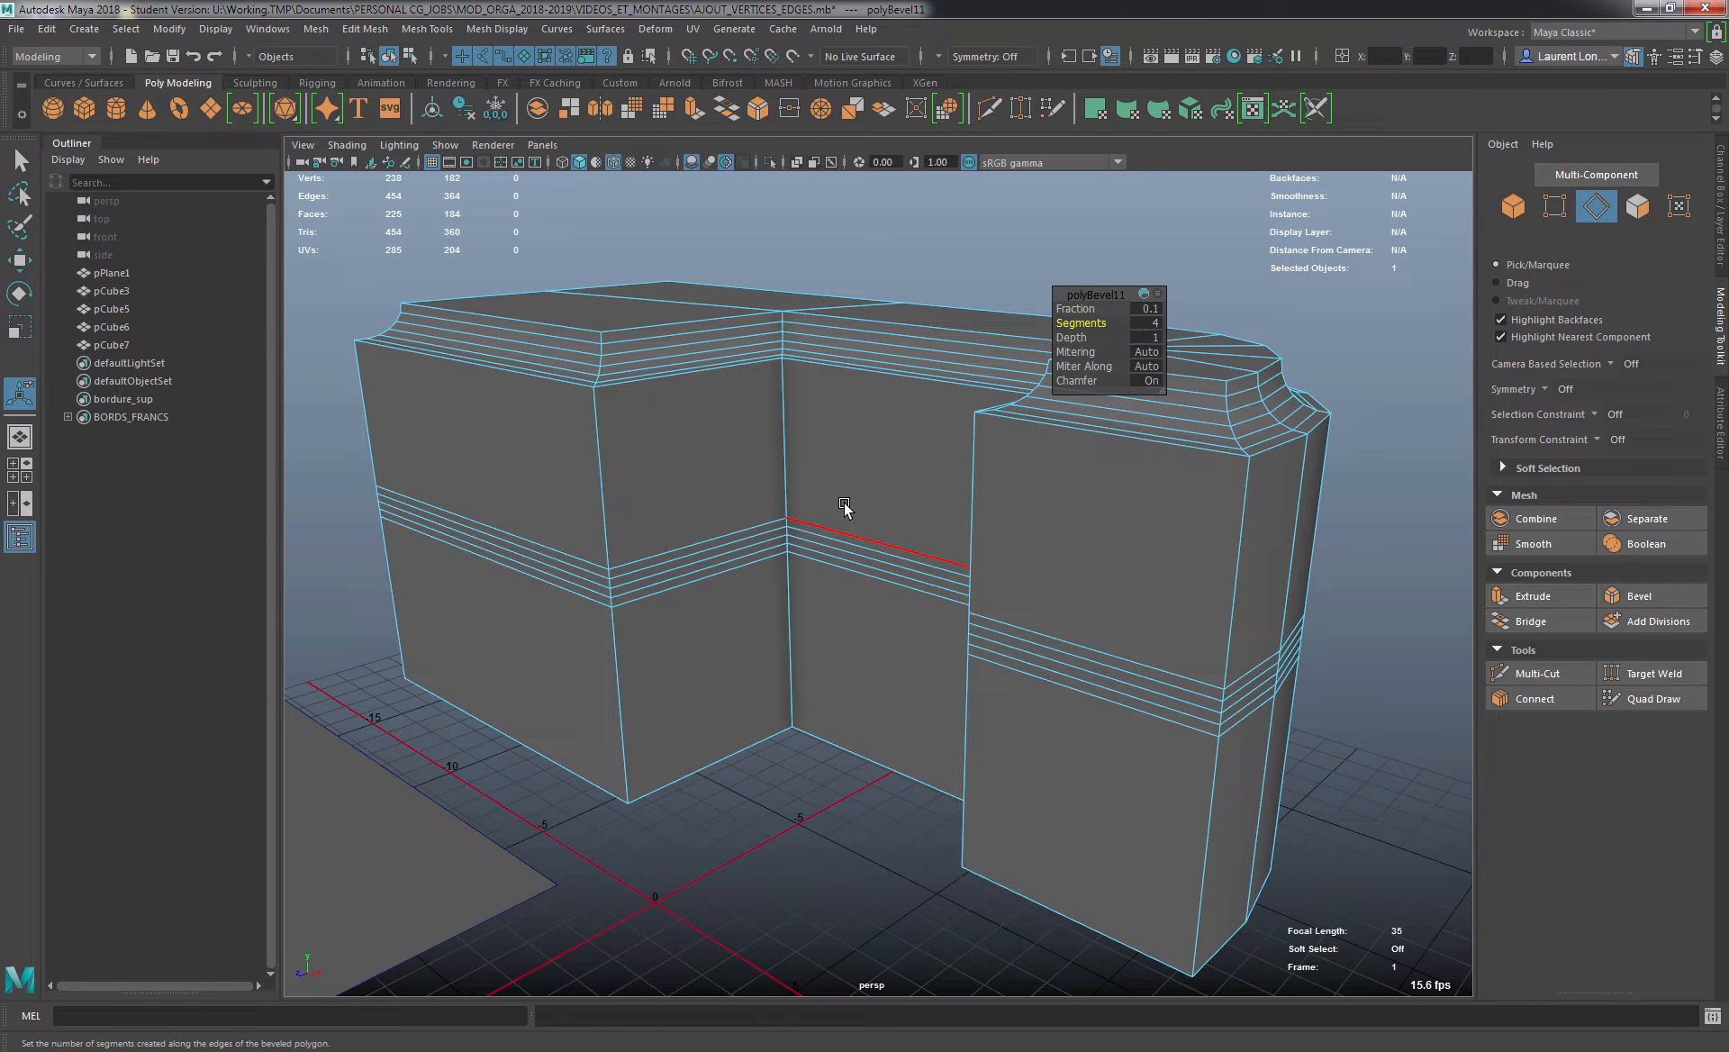
# Set the middle bevel's Segments to 1, then leave the bevel adjustment and clear the selection.
pyautogui.keyDown('alt'); pyautogui.moveTo(754, 489); pyautogui.dragTo(786, 493, button='middle'); pyautogui.keyUp('alt')
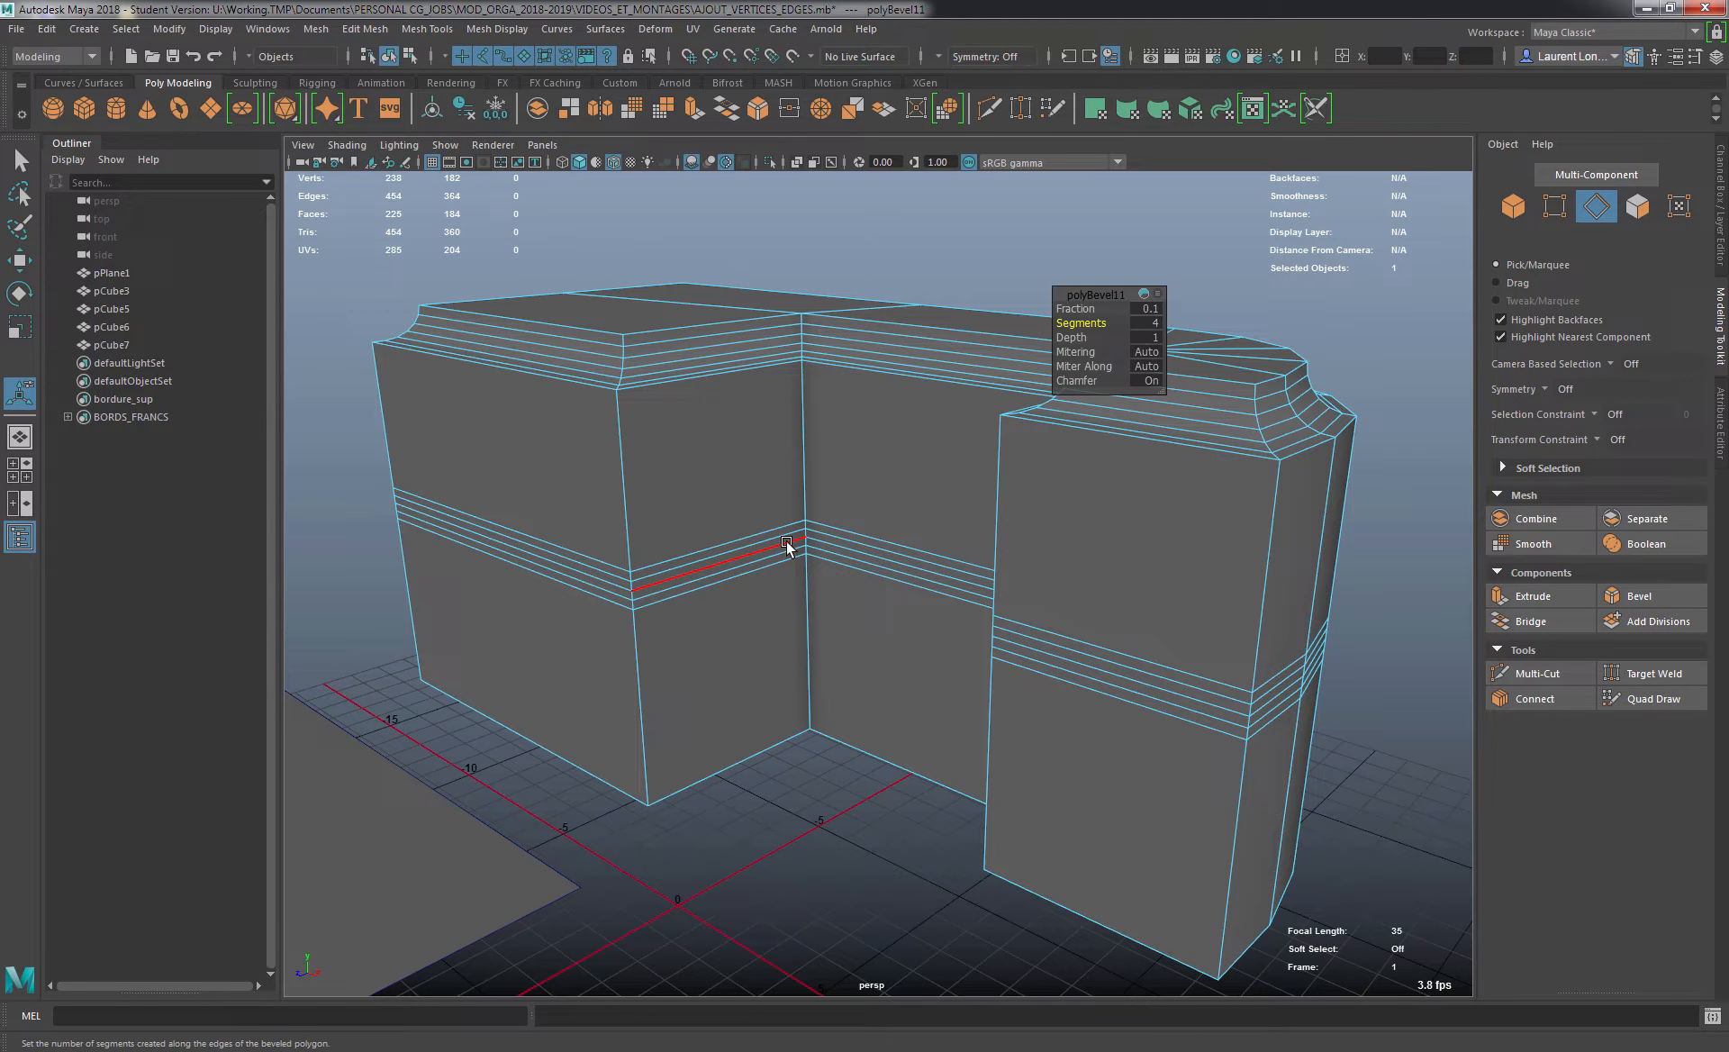
pyautogui.keyDown('alt'); pyautogui.moveTo(695, 510); pyautogui.dragTo(752, 488, button='right'); pyautogui.keyUp('alt')
pyautogui.keyDown('alt'); pyautogui.moveTo(752, 488); pyautogui.dragTo(899, 462); pyautogui.keyUp('alt')
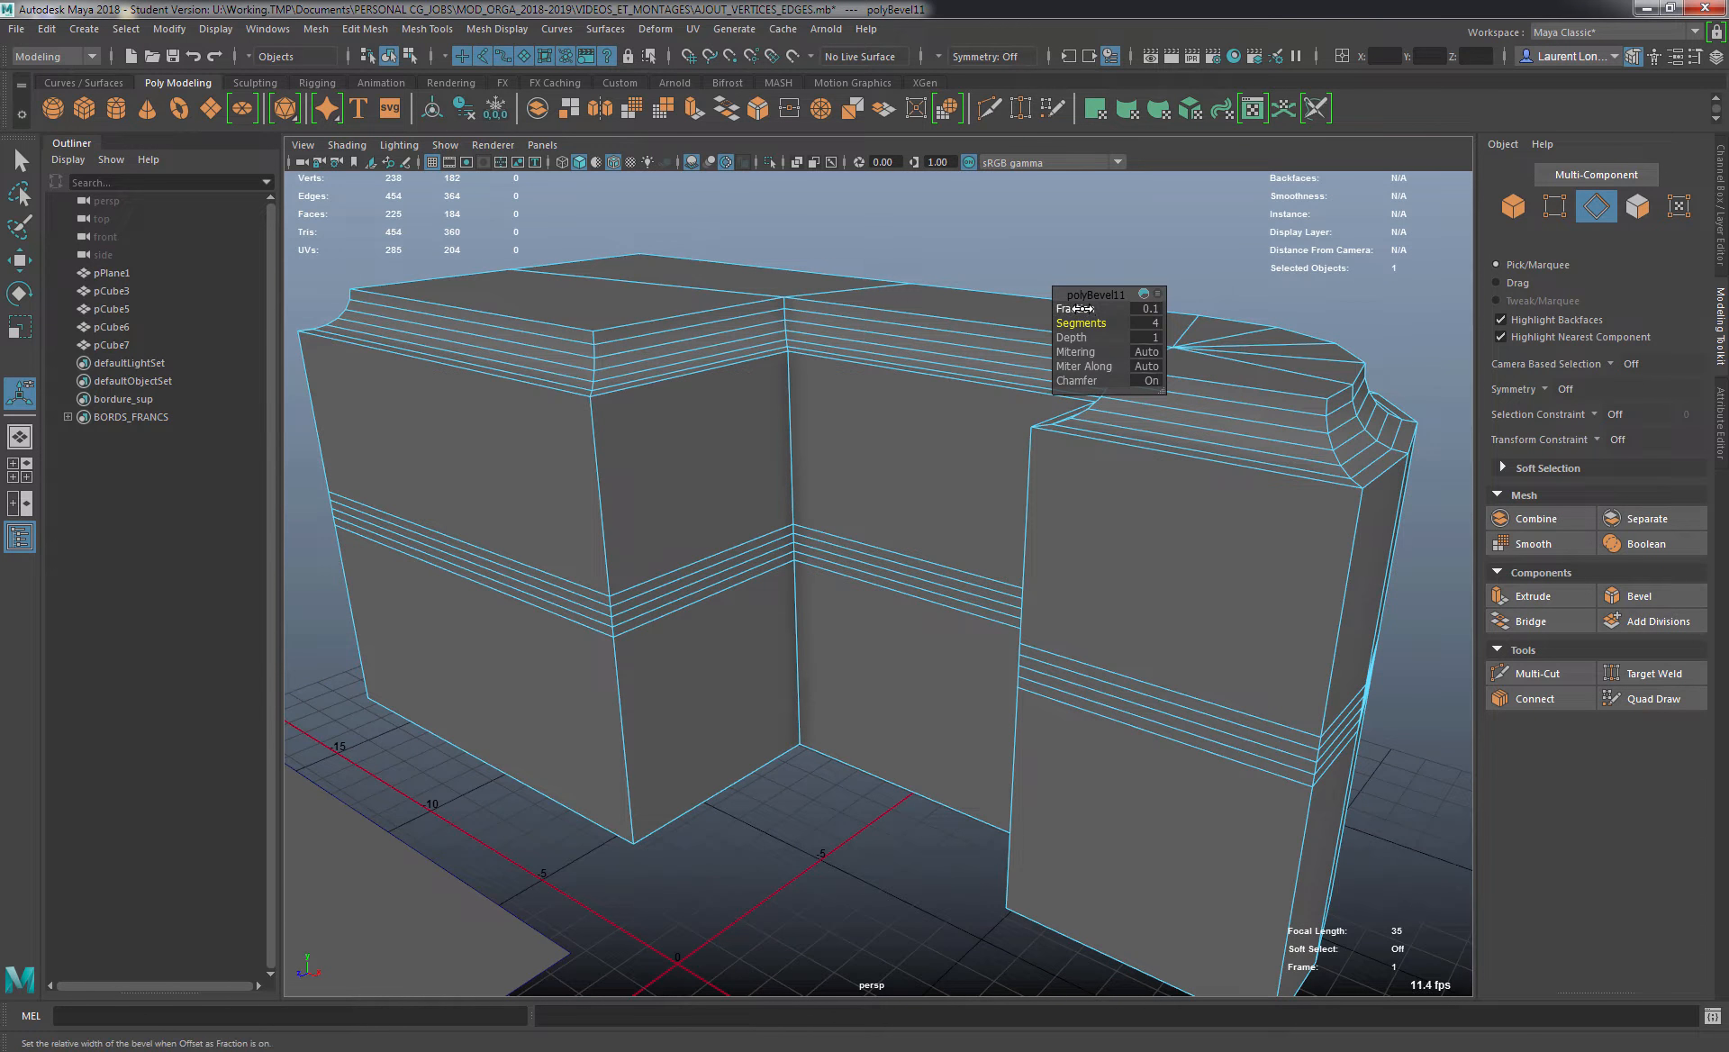
pyautogui.moveTo(1081, 331); pyautogui.dragTo(724, 569)
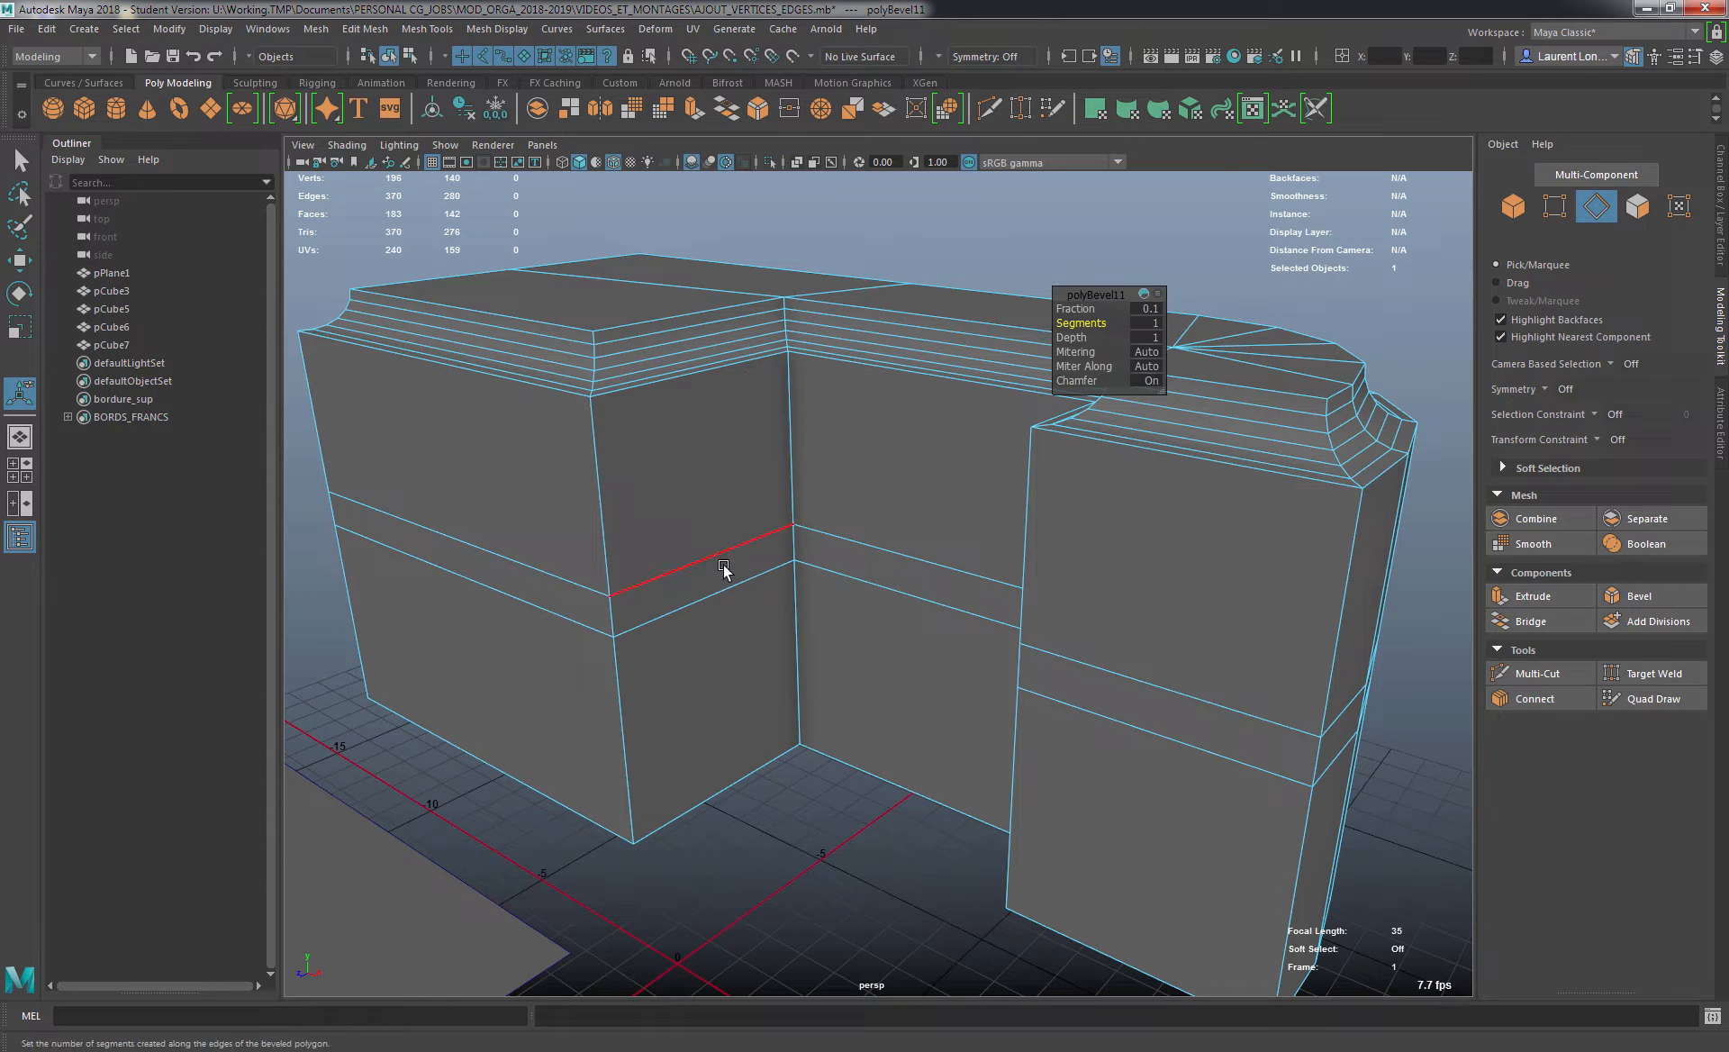
pyautogui.press('q')
pyautogui.click(760, 856)
# Switch the block to face selection and select the whole loop of narrow faces around its middle.
pyautogui.keyDown('alt'); pyautogui.moveTo(847, 631); pyautogui.dragTo(914, 613, button='middle'); pyautogui.keyUp('alt')
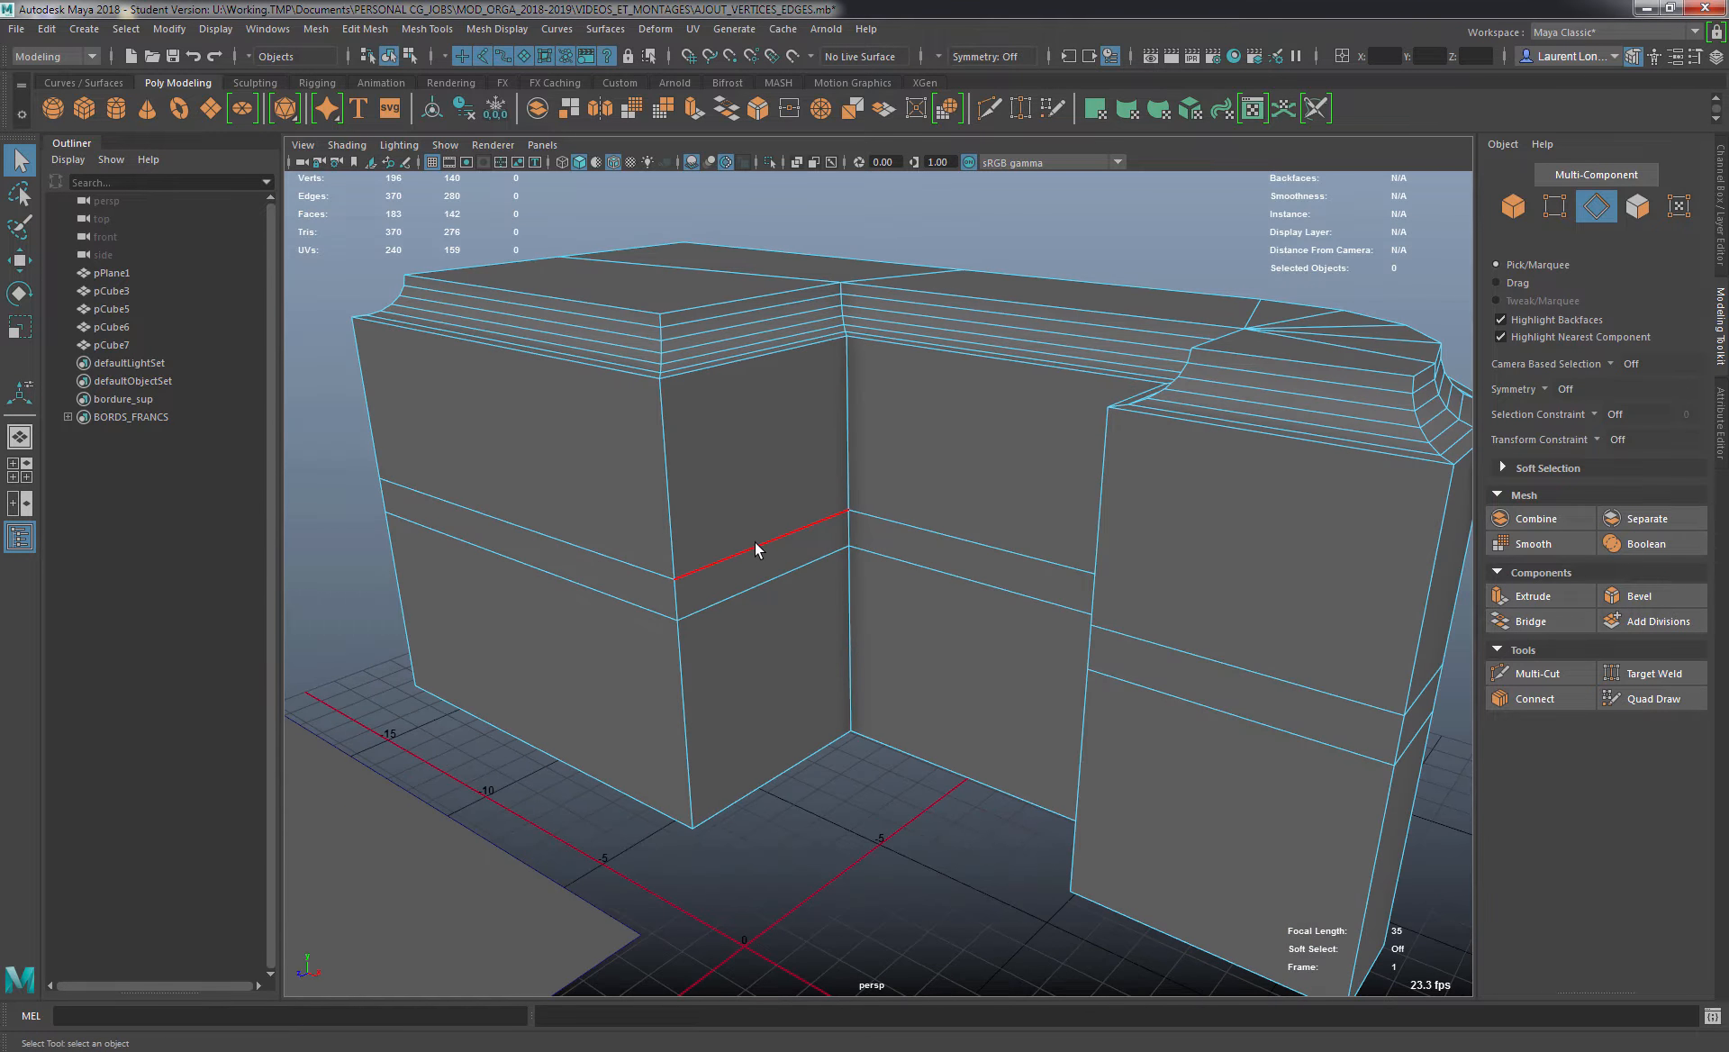
pyautogui.moveTo(755, 542); pyautogui.dragTo(745, 585, button='right')
pyautogui.click(746, 581)
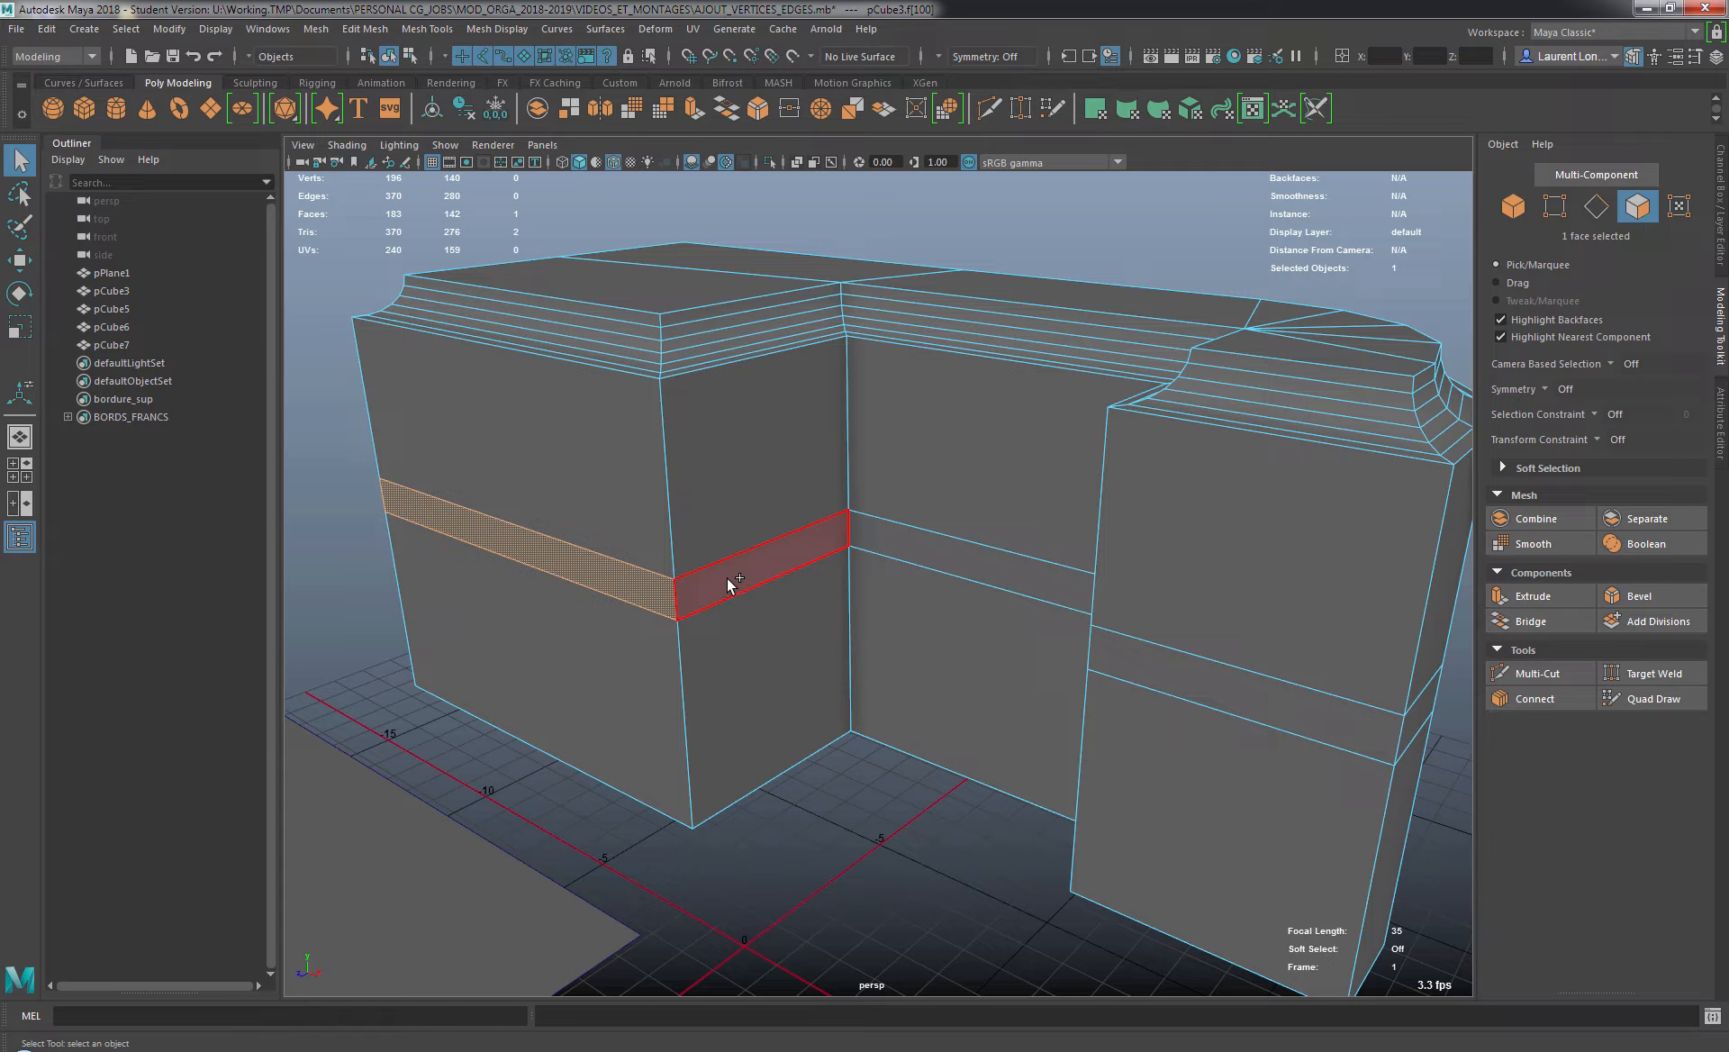
pyautogui.keyDown('shift'); pyautogui.doubleClick(727, 580); pyautogui.keyUp('shift')
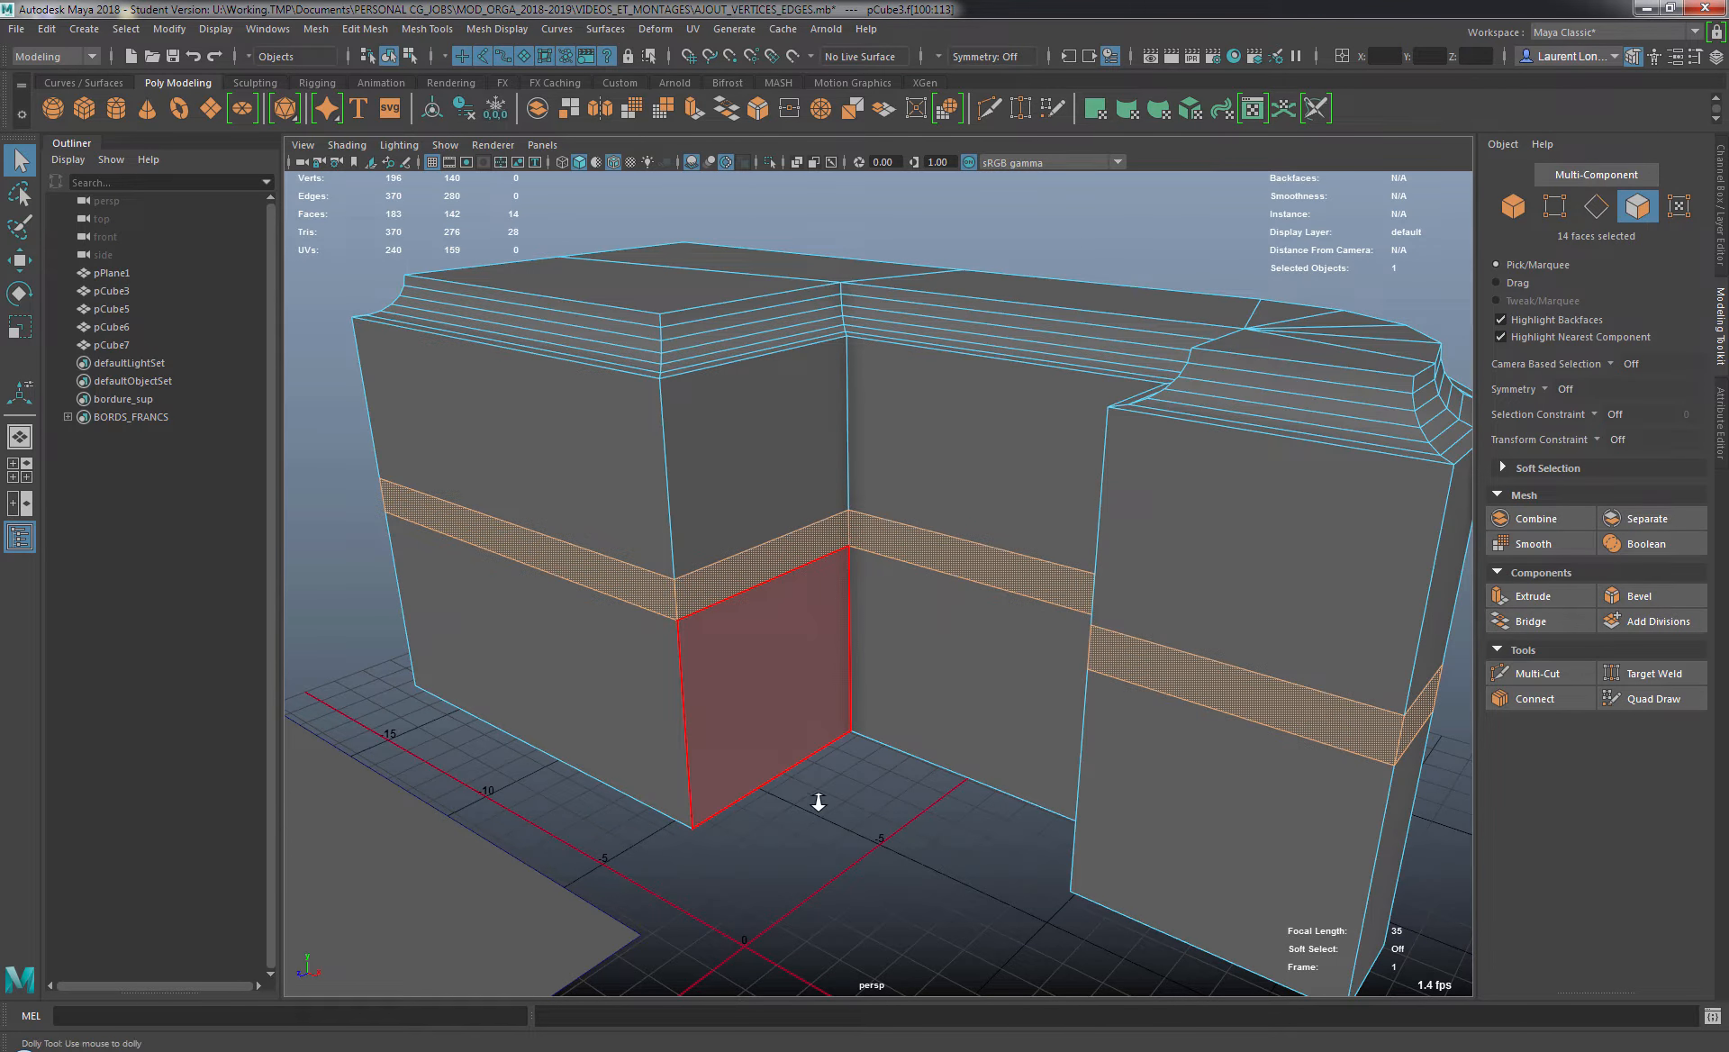
# Extrude the selected band of faces outward with a Thickness of 0.7, and return to selection.
pyautogui.keyDown('alt'); pyautogui.moveTo(818, 801); pyautogui.dragTo(680, 599, button='right'); pyautogui.keyUp('alt')
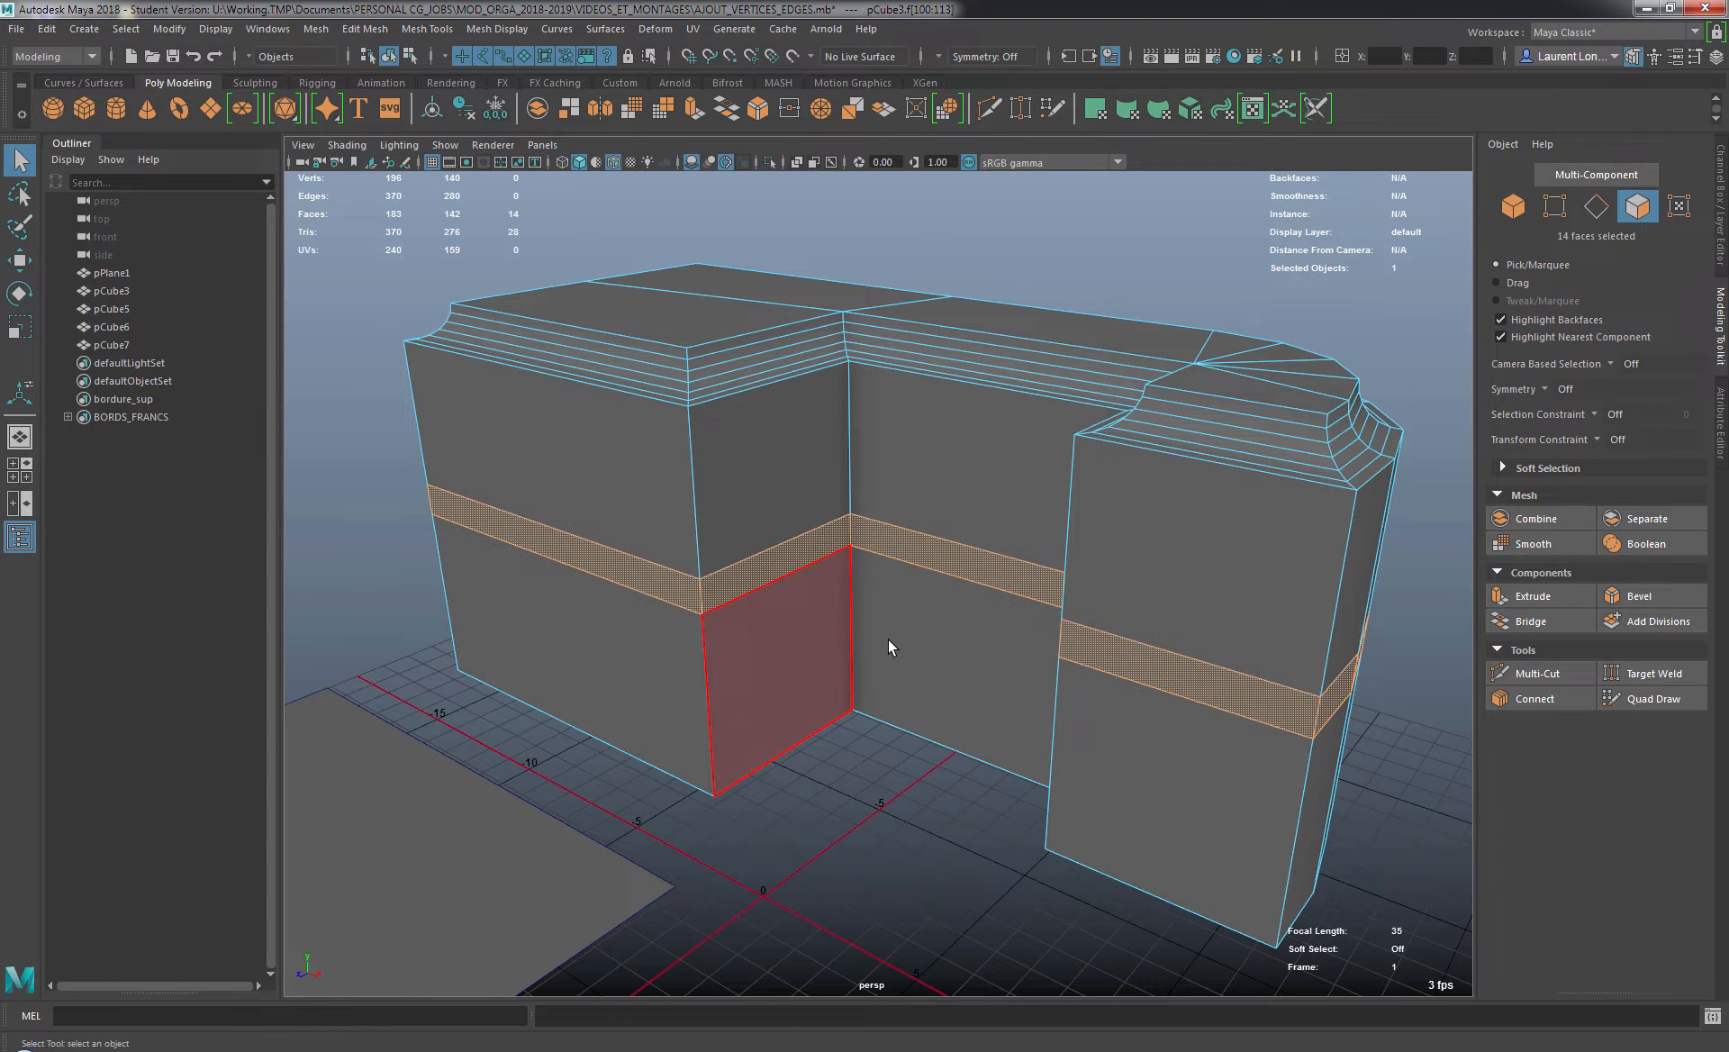
pyautogui.press('4')
pyautogui.moveTo(890, 638)
pyautogui.keyDown('alt'); pyautogui.mouseDown()
pyautogui.moveTo(909, 643)
pyautogui.moveTo(814, 671)
pyautogui.moveTo(804, 633)
pyautogui.mouseUp(); pyautogui.keyUp('alt')
pyautogui.press('5')
pyautogui.moveTo(811, 627)
pyautogui.keyDown('alt'); pyautogui.mouseDown(button='middle')
pyautogui.moveTo(838, 618)
pyautogui.moveTo(756, 629)
pyautogui.mouseUp(button='middle'); pyautogui.keyUp('alt')
pyautogui.keyDown('alt'); pyautogui.moveTo(757, 629); pyautogui.dragTo(790, 616, button='right'); pyautogui.keyUp('alt')
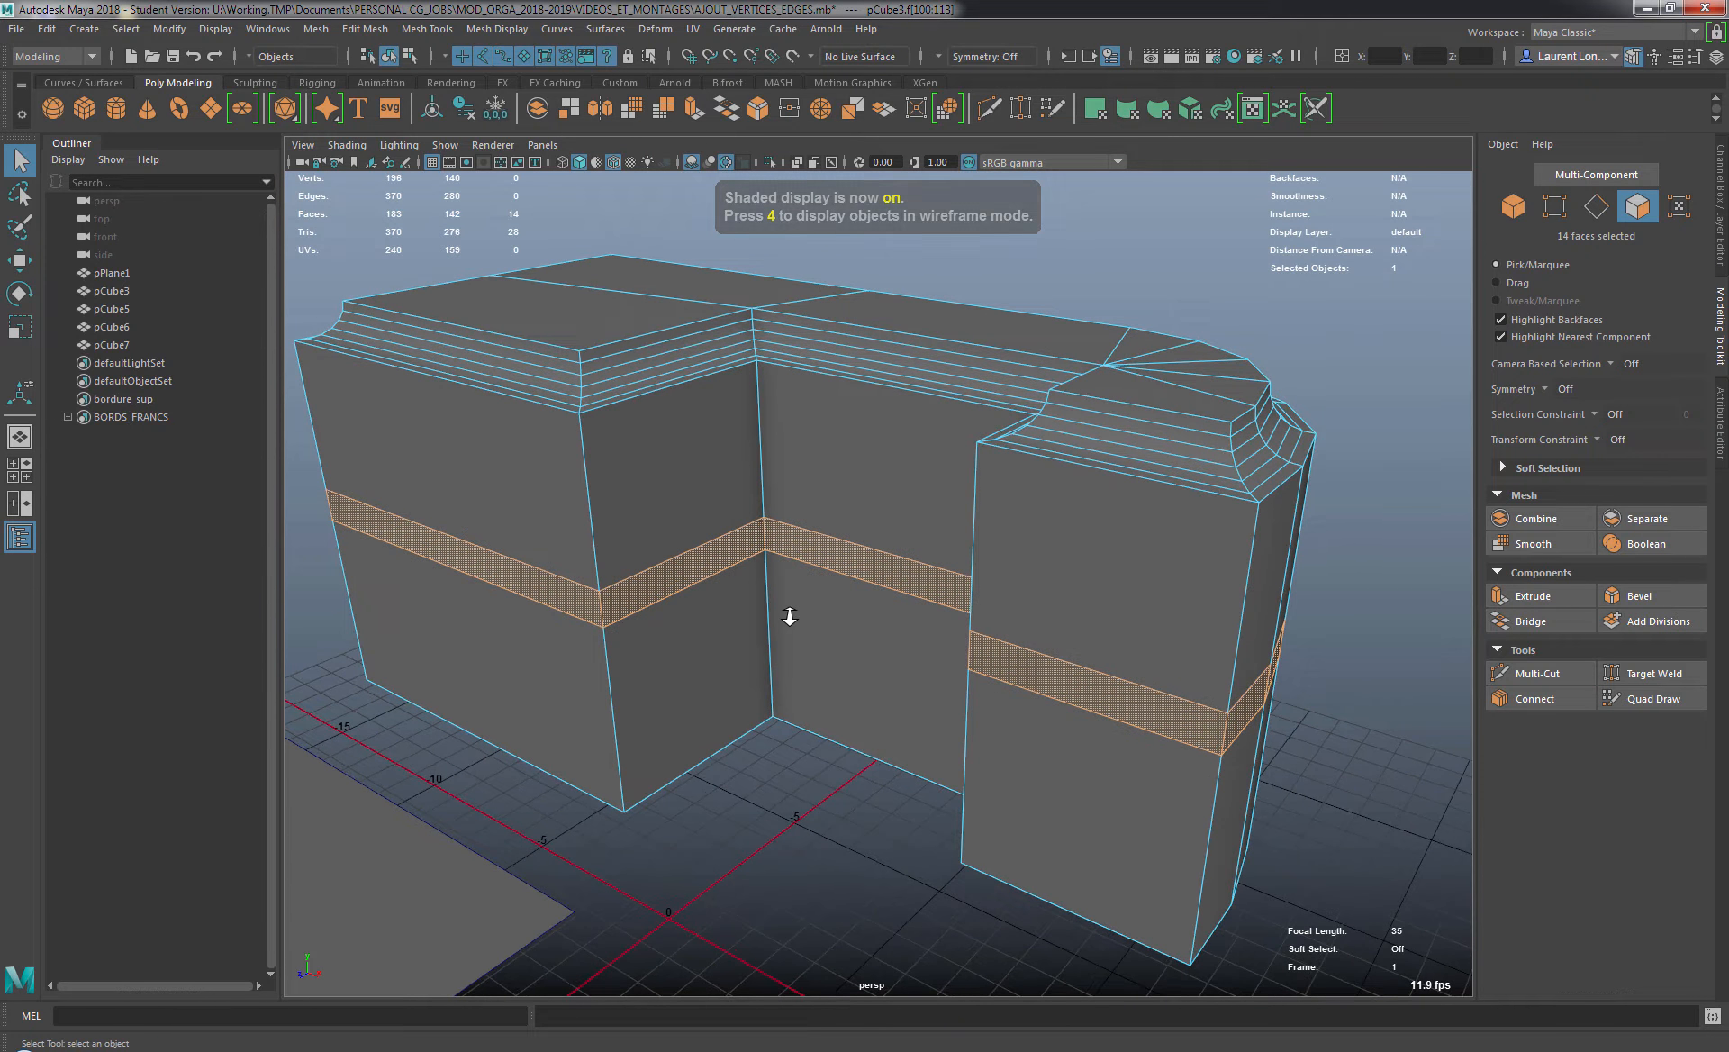
pyautogui.hotkey('ctrl', 'e')
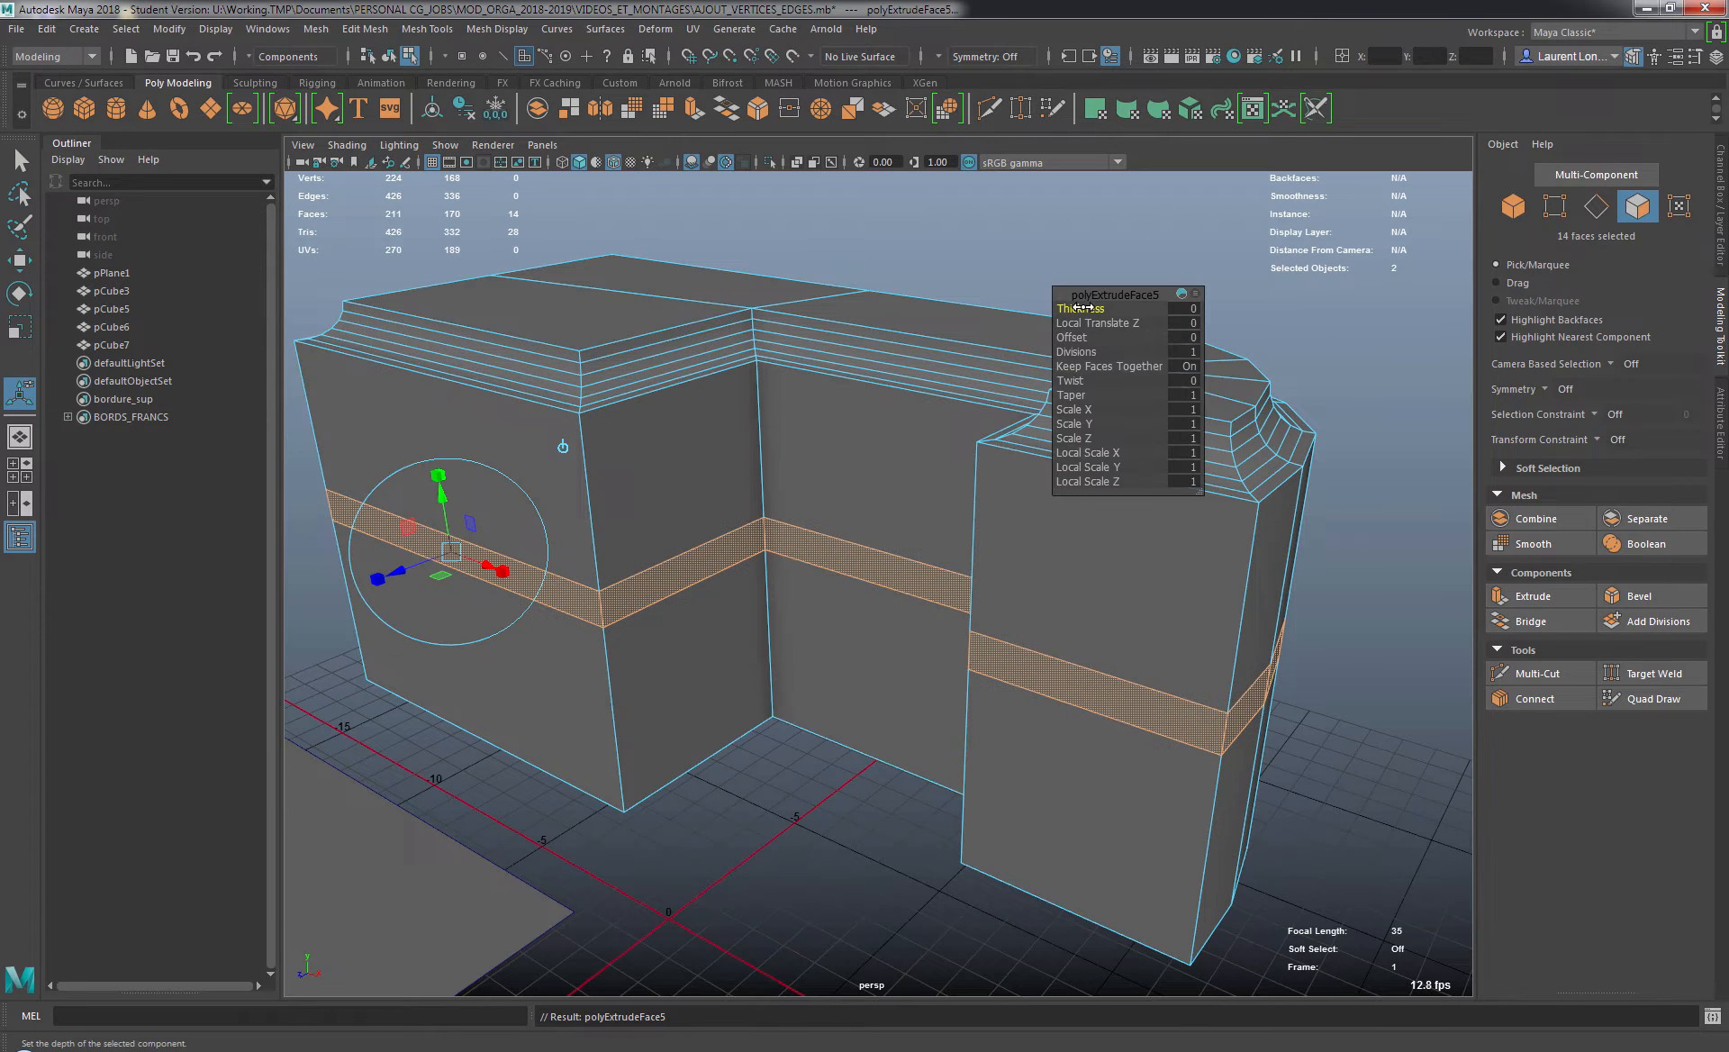
pyautogui.moveTo(1084, 308); pyautogui.dragTo(1084, 308)
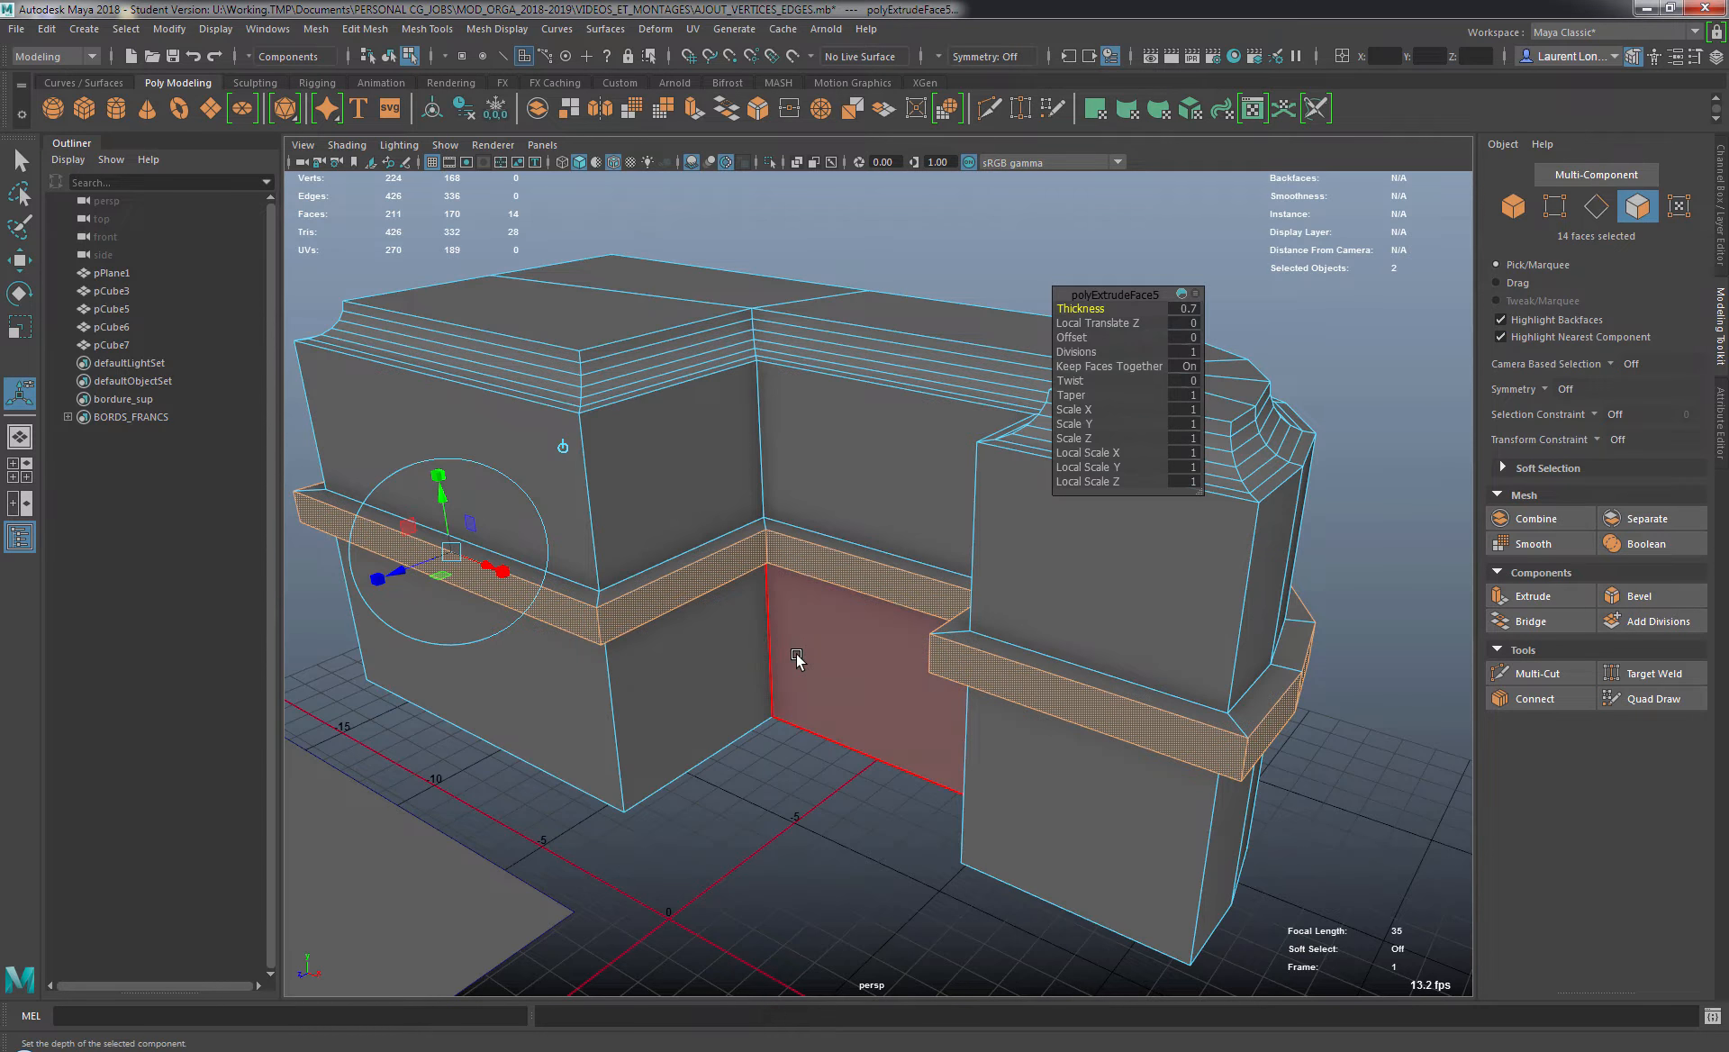
pyautogui.press('q')
# Switch to edge selection and select the vertical edge loop at the block's outer front corner, beside the recess.
pyautogui.keyDown('alt'); pyautogui.moveTo(726, 768); pyautogui.dragTo(802, 787, button='middle'); pyautogui.keyUp('alt')
pyautogui.scroll(1, 767, 549)
pyautogui.moveTo(758, 463); pyautogui.dragTo(753, 421, button='right')
pyautogui.doubleClick(691, 390)
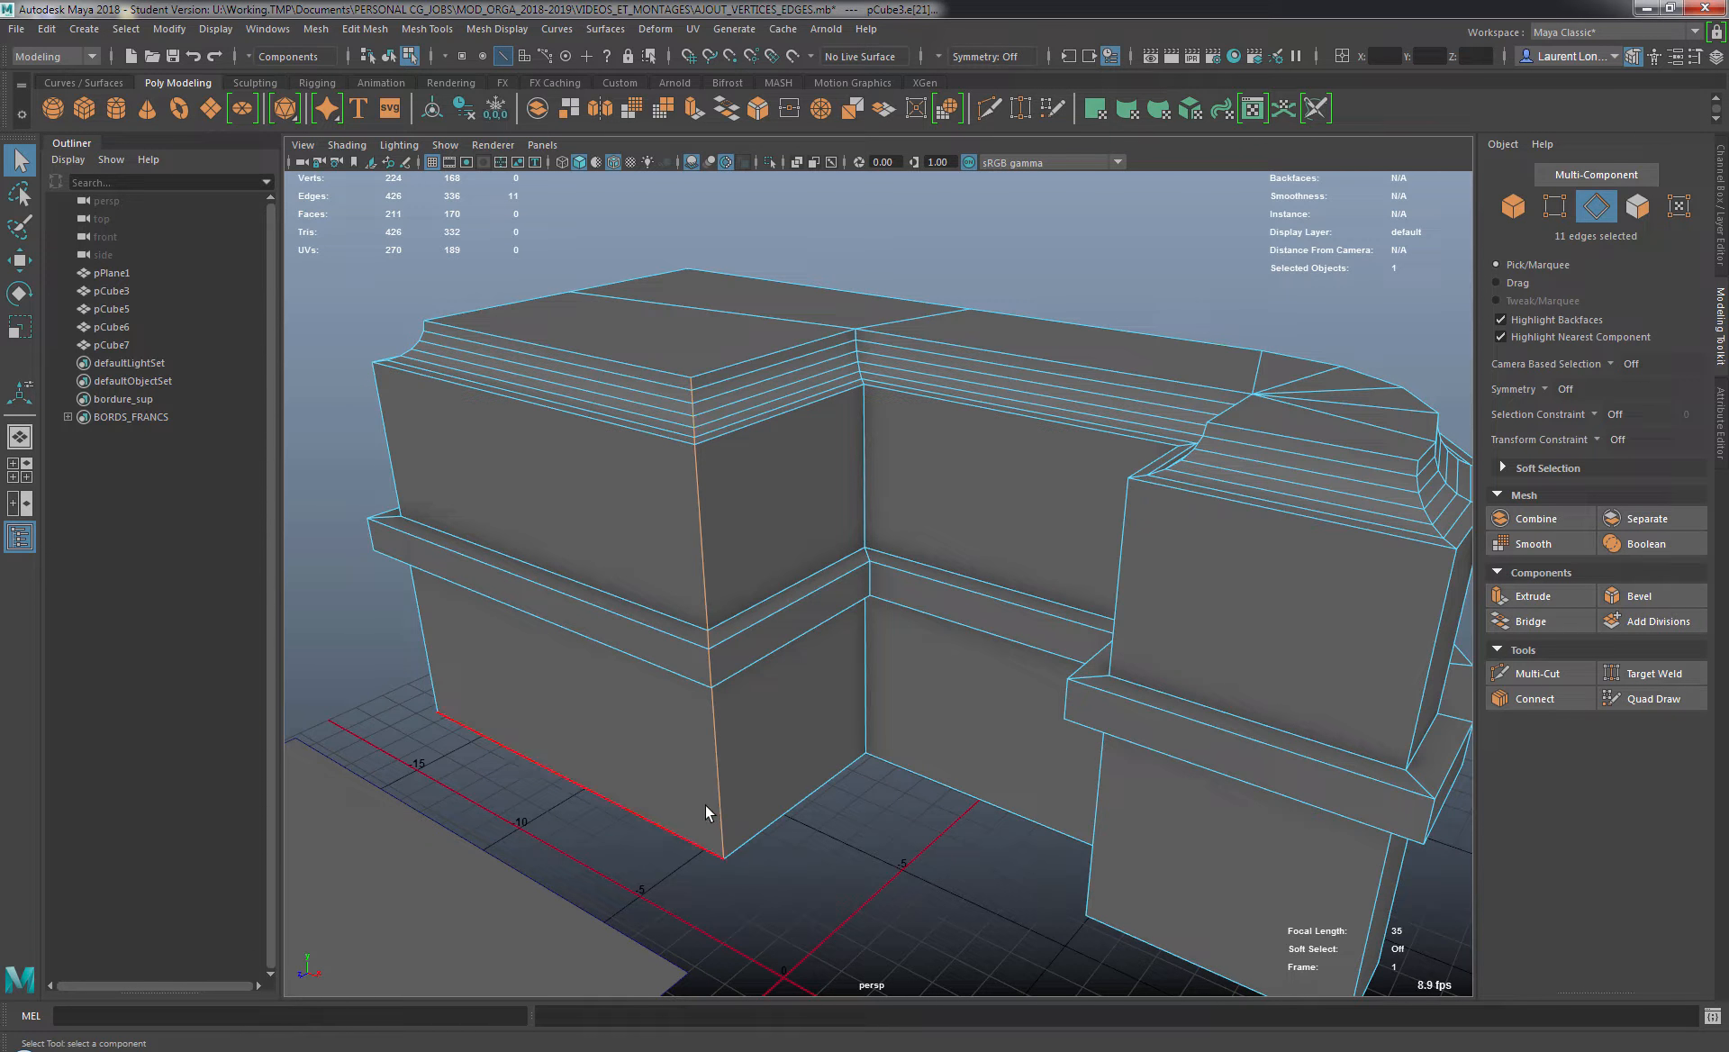
# Bevel the vertical corner edges with a Fraction of 1 and 4 Segments.
pyautogui.hotkey('ctrl', 'b')
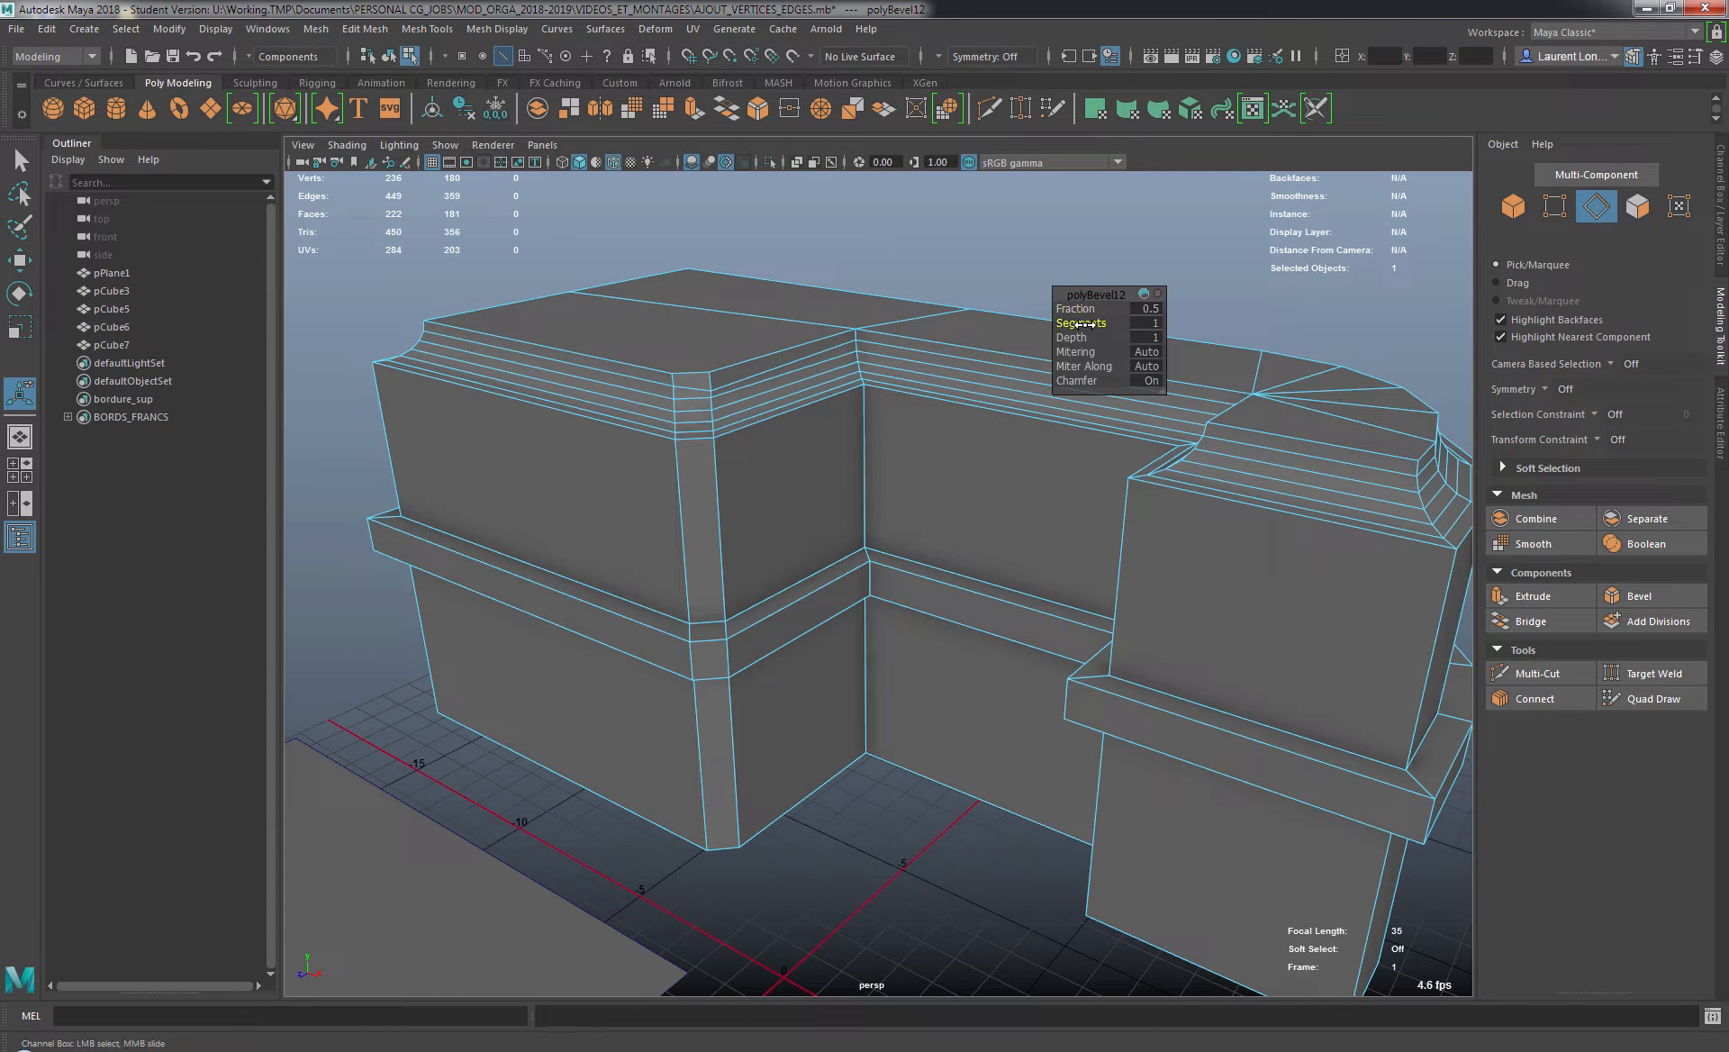
pyautogui.moveTo(1080, 323)
pyautogui.mouseDown()
pyautogui.moveTo(1110, 325)
pyautogui.moveTo(1047, 310)
pyautogui.moveTo(1082, 317)
pyautogui.mouseUp()
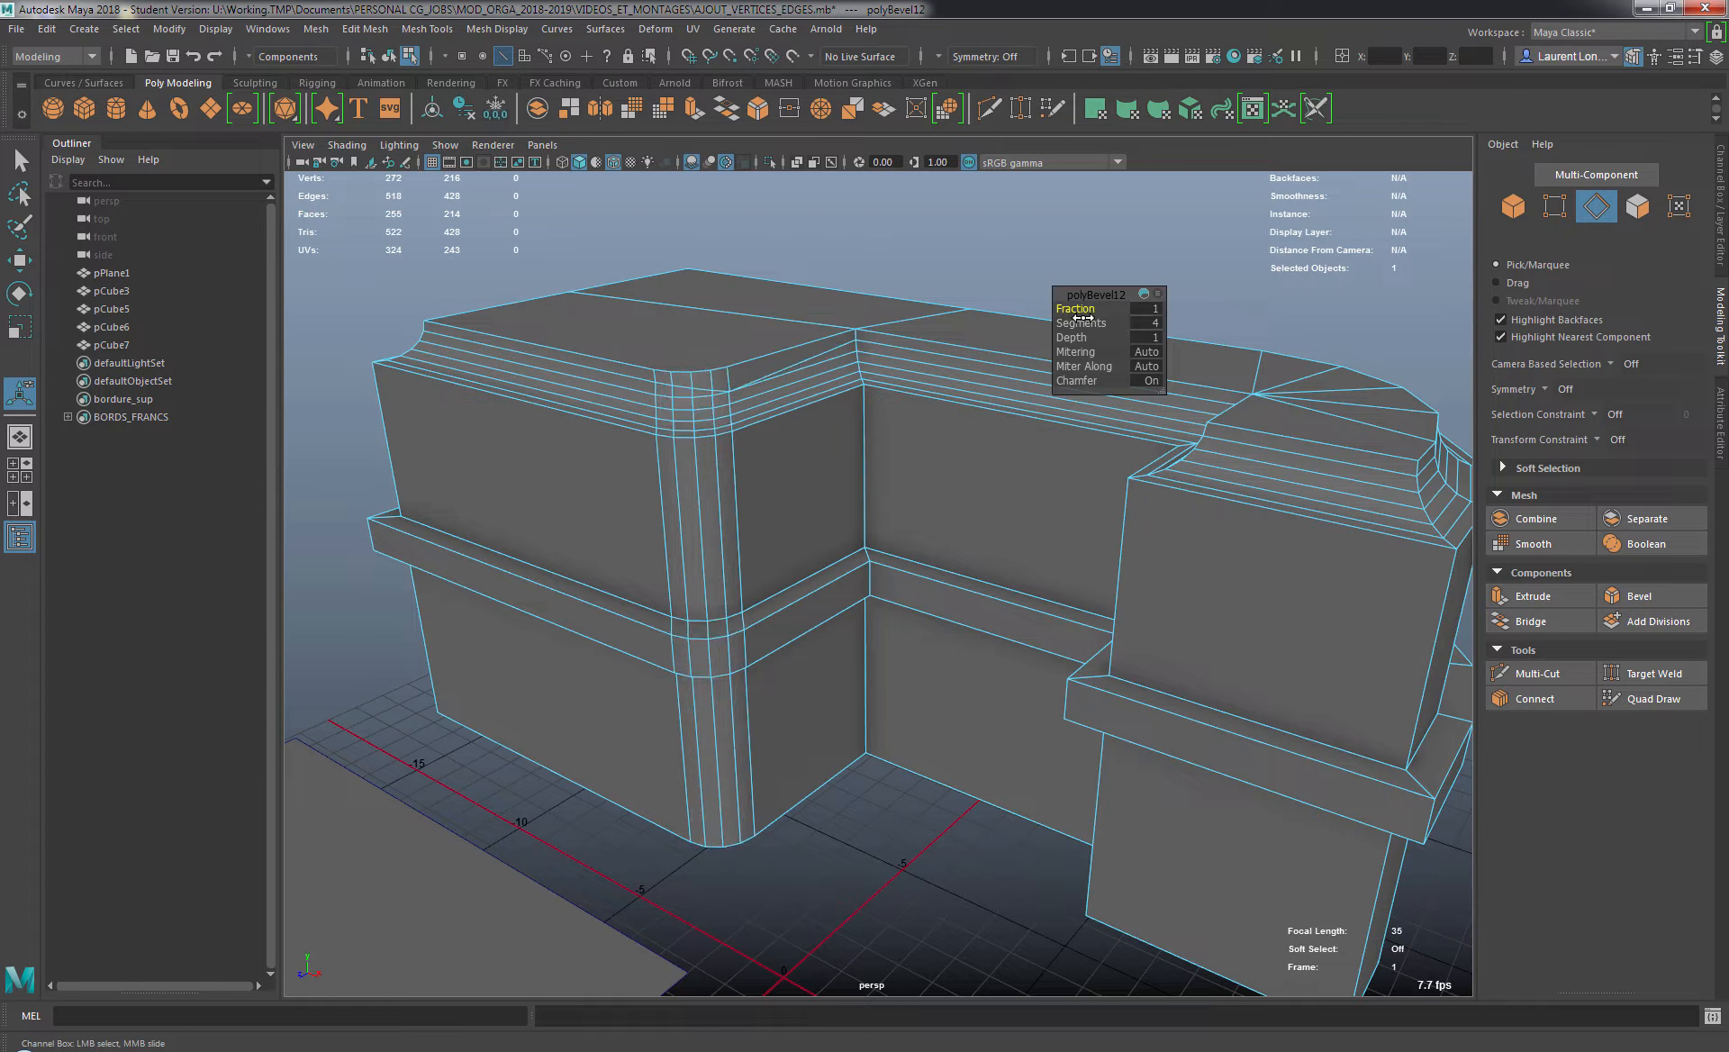
pyautogui.keyDown('alt'); pyautogui.moveTo(706, 478); pyautogui.dragTo(765, 552); pyautogui.keyUp('alt')
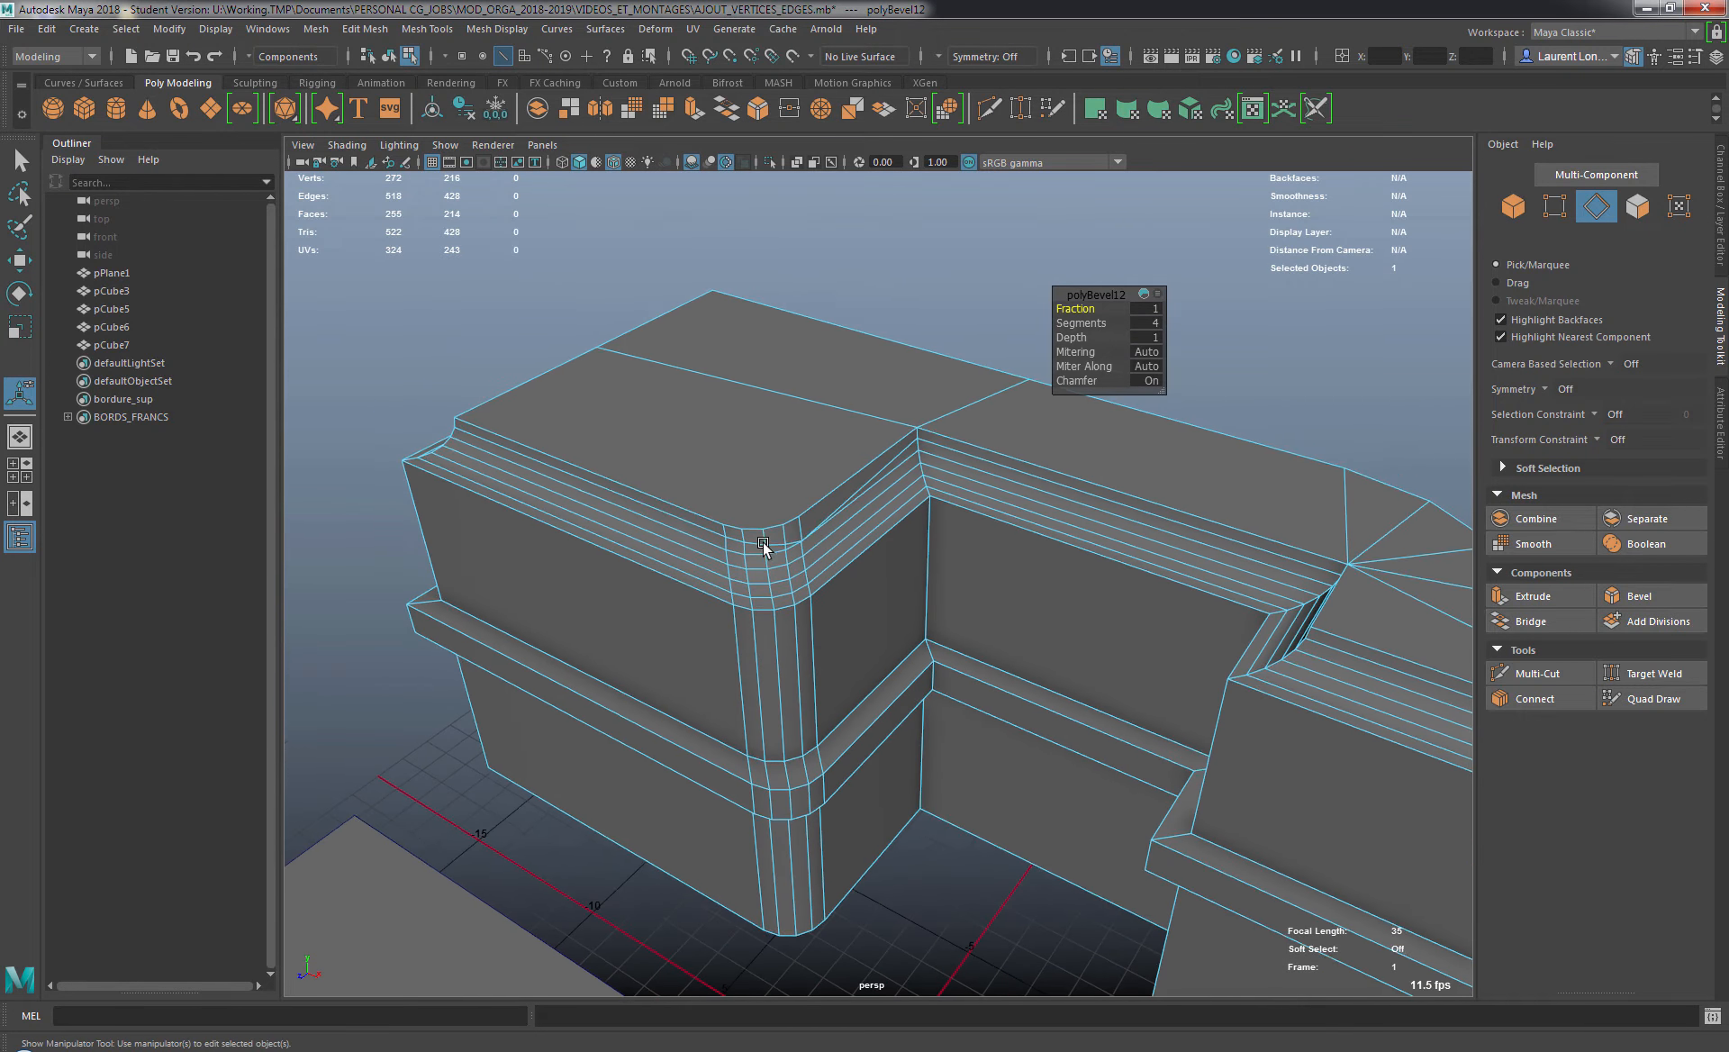
pyautogui.keyDown('alt'); pyautogui.moveTo(946, 515); pyautogui.dragTo(1035, 509, button='right'); pyautogui.keyUp('alt')
pyautogui.keyDown('alt'); pyautogui.moveTo(765, 477); pyautogui.dragTo(887, 533); pyautogui.keyUp('alt')
pyautogui.keyDown('alt'); pyautogui.moveTo(714, 543); pyautogui.dragTo(650, 501); pyautogui.keyUp('alt')
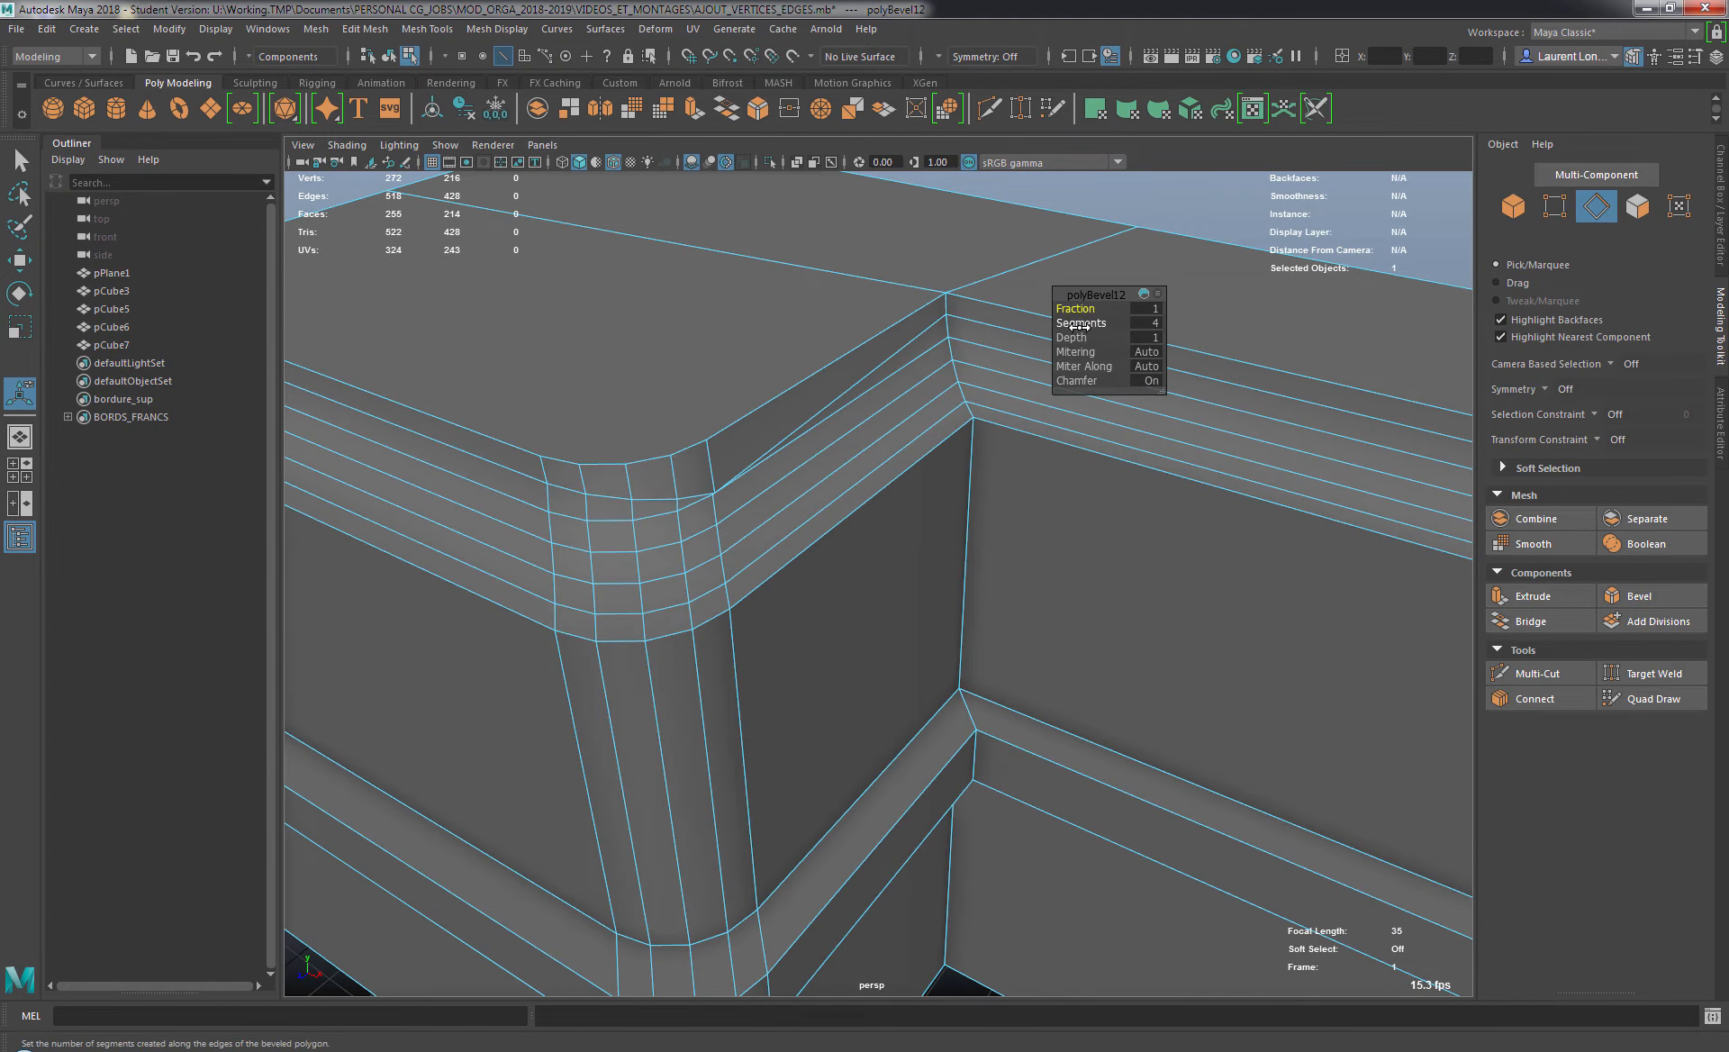
# Set the corner bevel's Segments to 1 and its Miter Along option to Center.
pyautogui.click(1074, 325)
pyautogui.moveTo(1074, 325); pyautogui.dragTo(1047, 326)
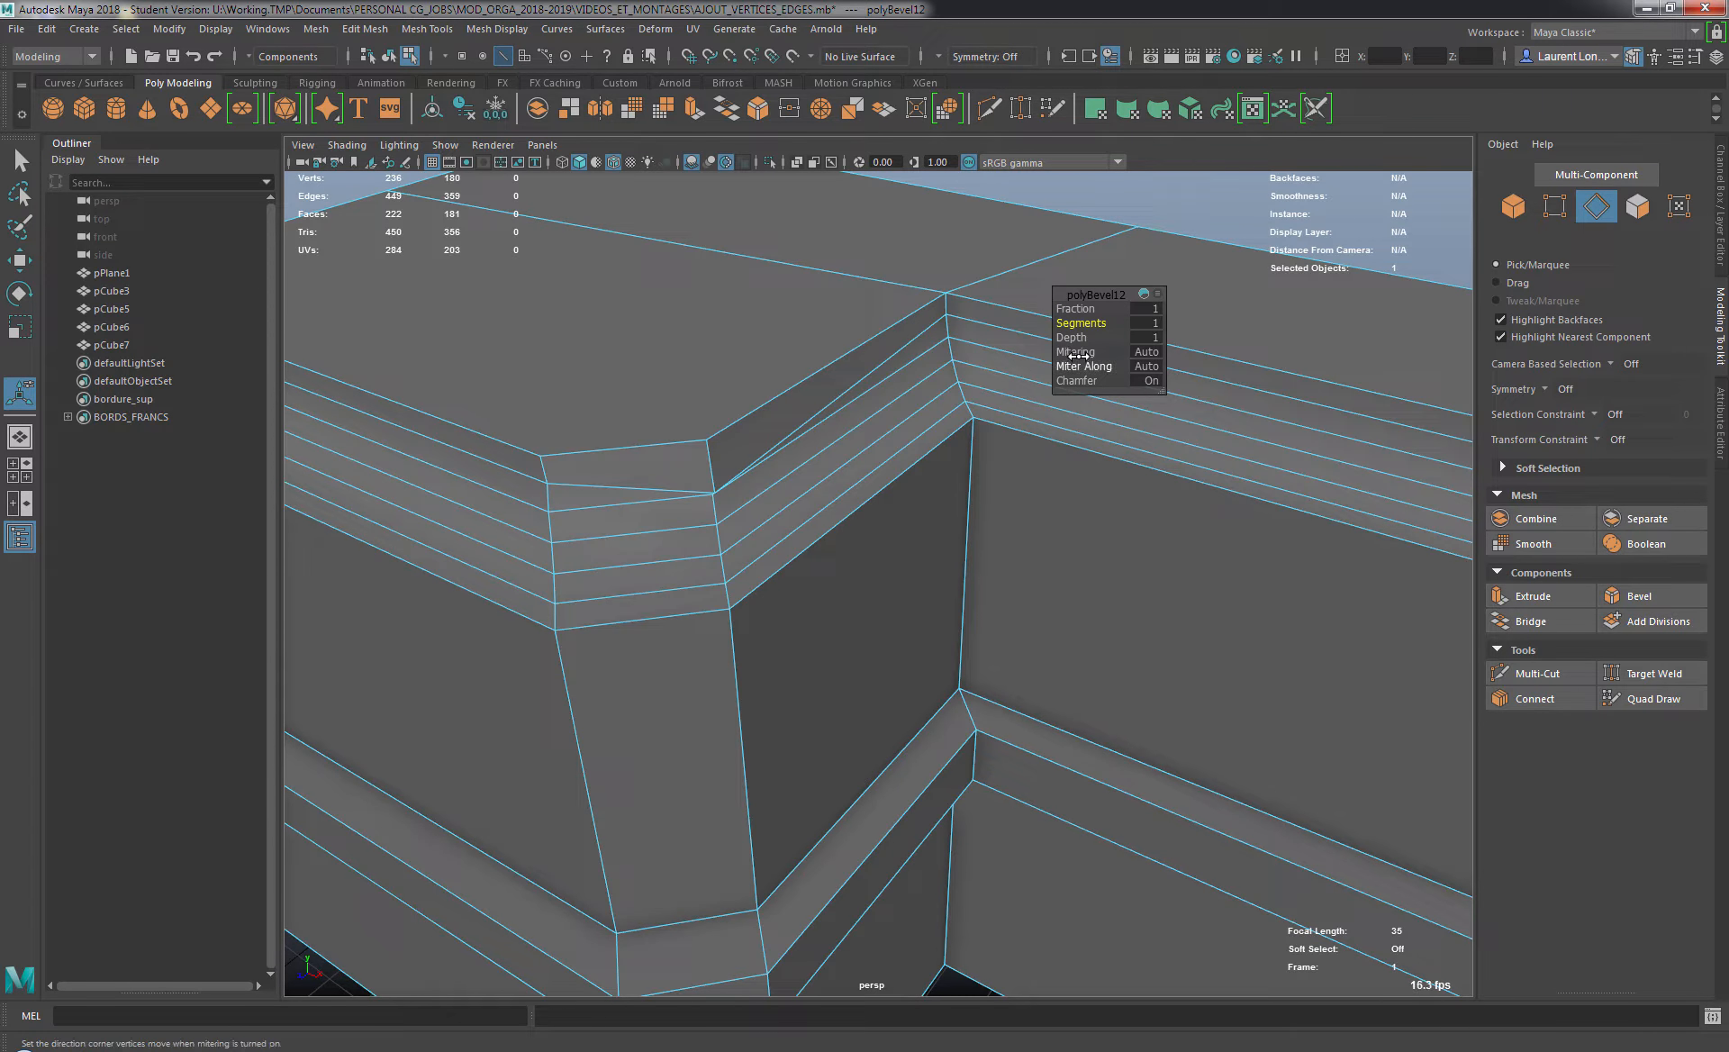
pyautogui.moveTo(1076, 352); pyautogui.dragTo(994, 346)
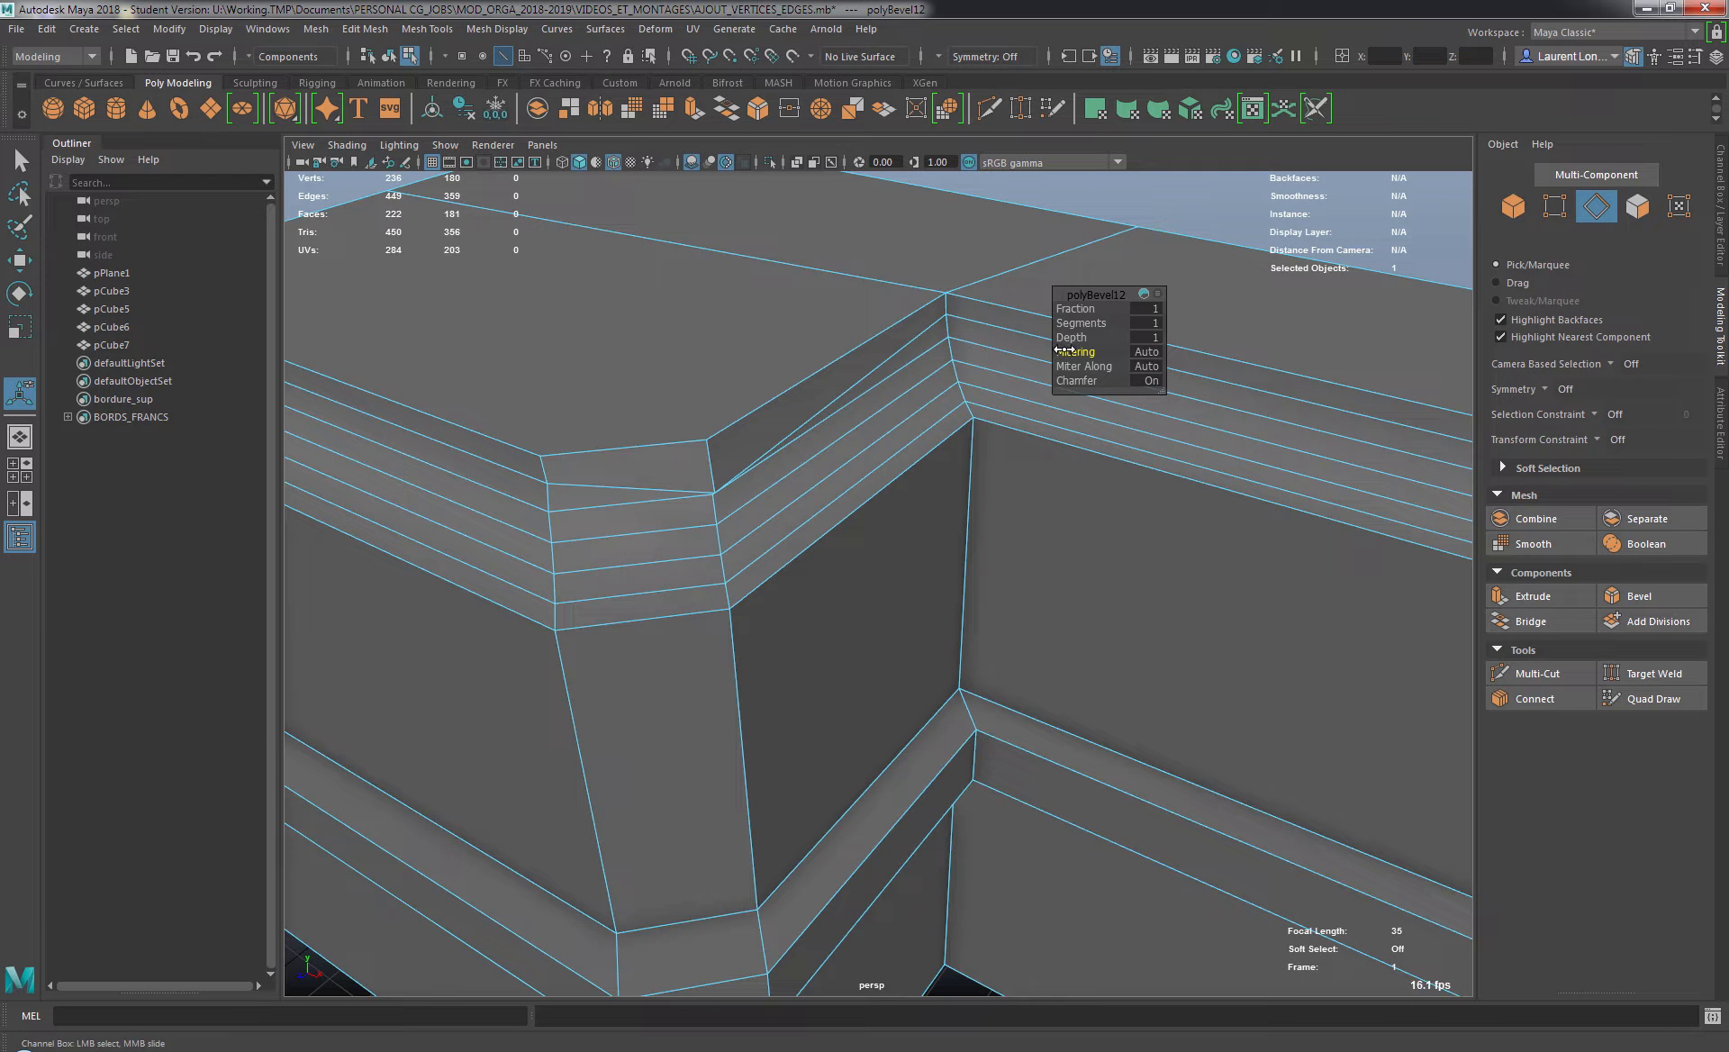
pyautogui.moveTo(1103, 353); pyautogui.dragTo(1139, 370)
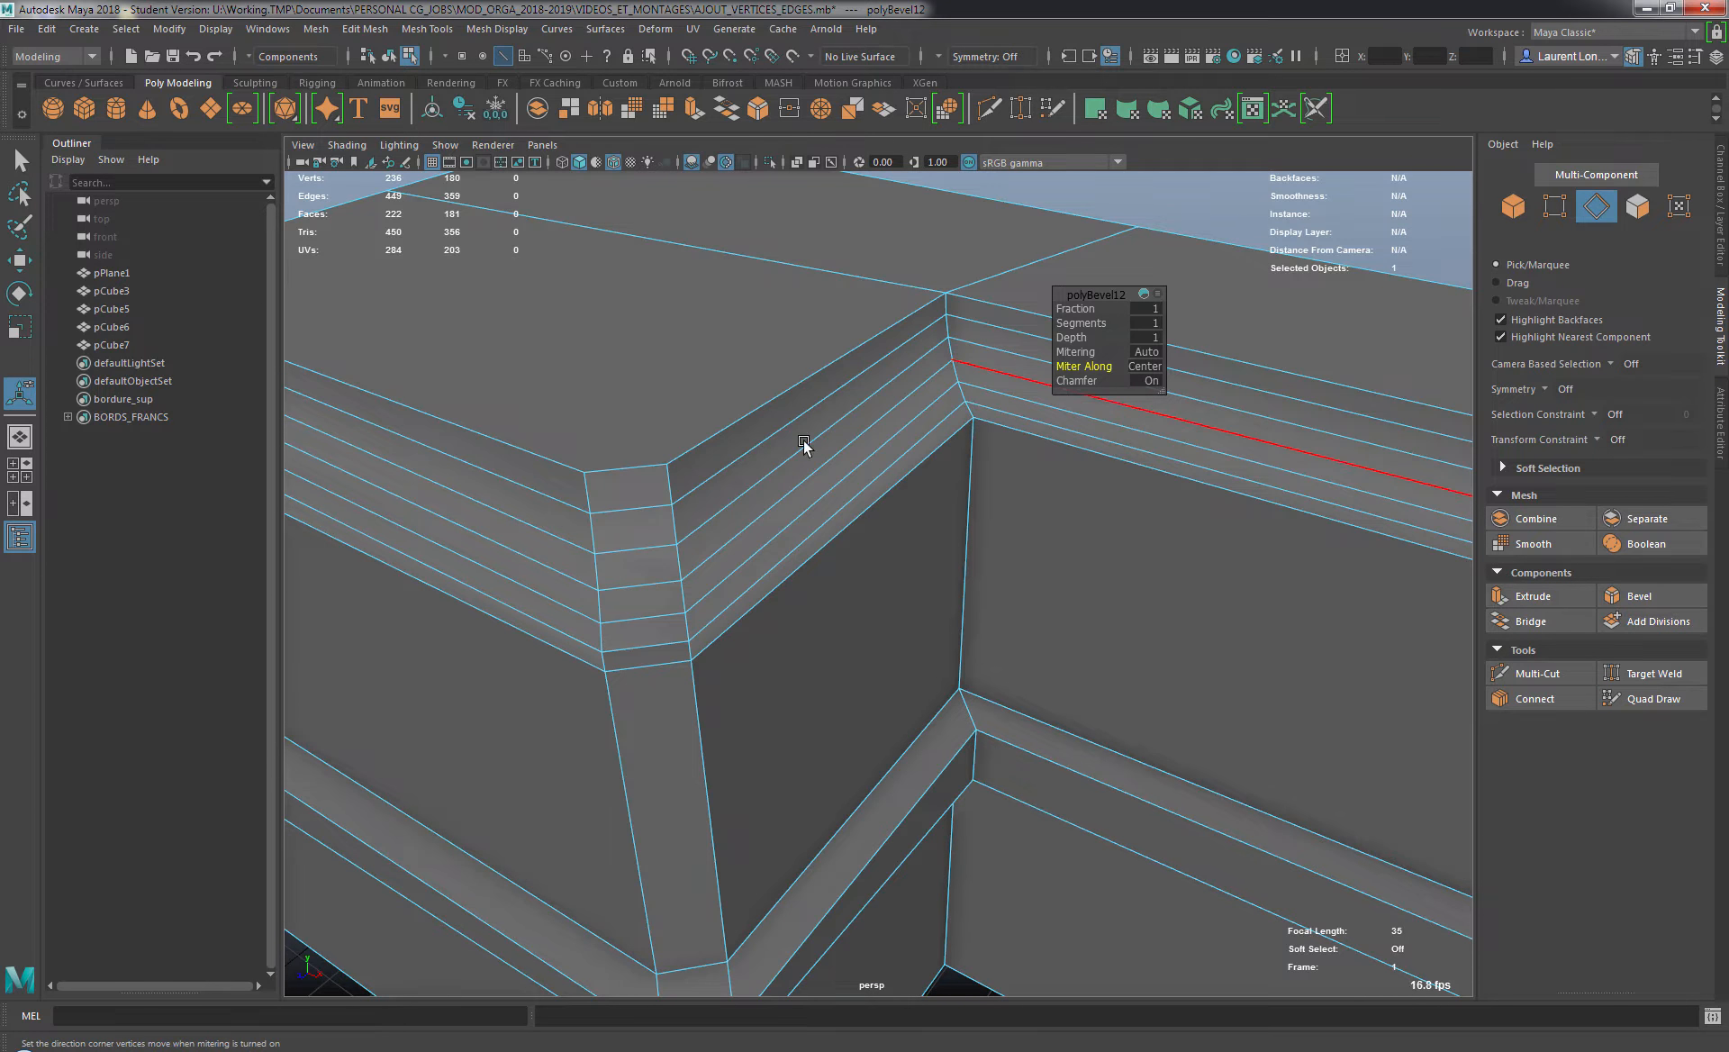
# Set the corner bevel's Segments to 3.
pyautogui.scroll(-2, 777, 448)
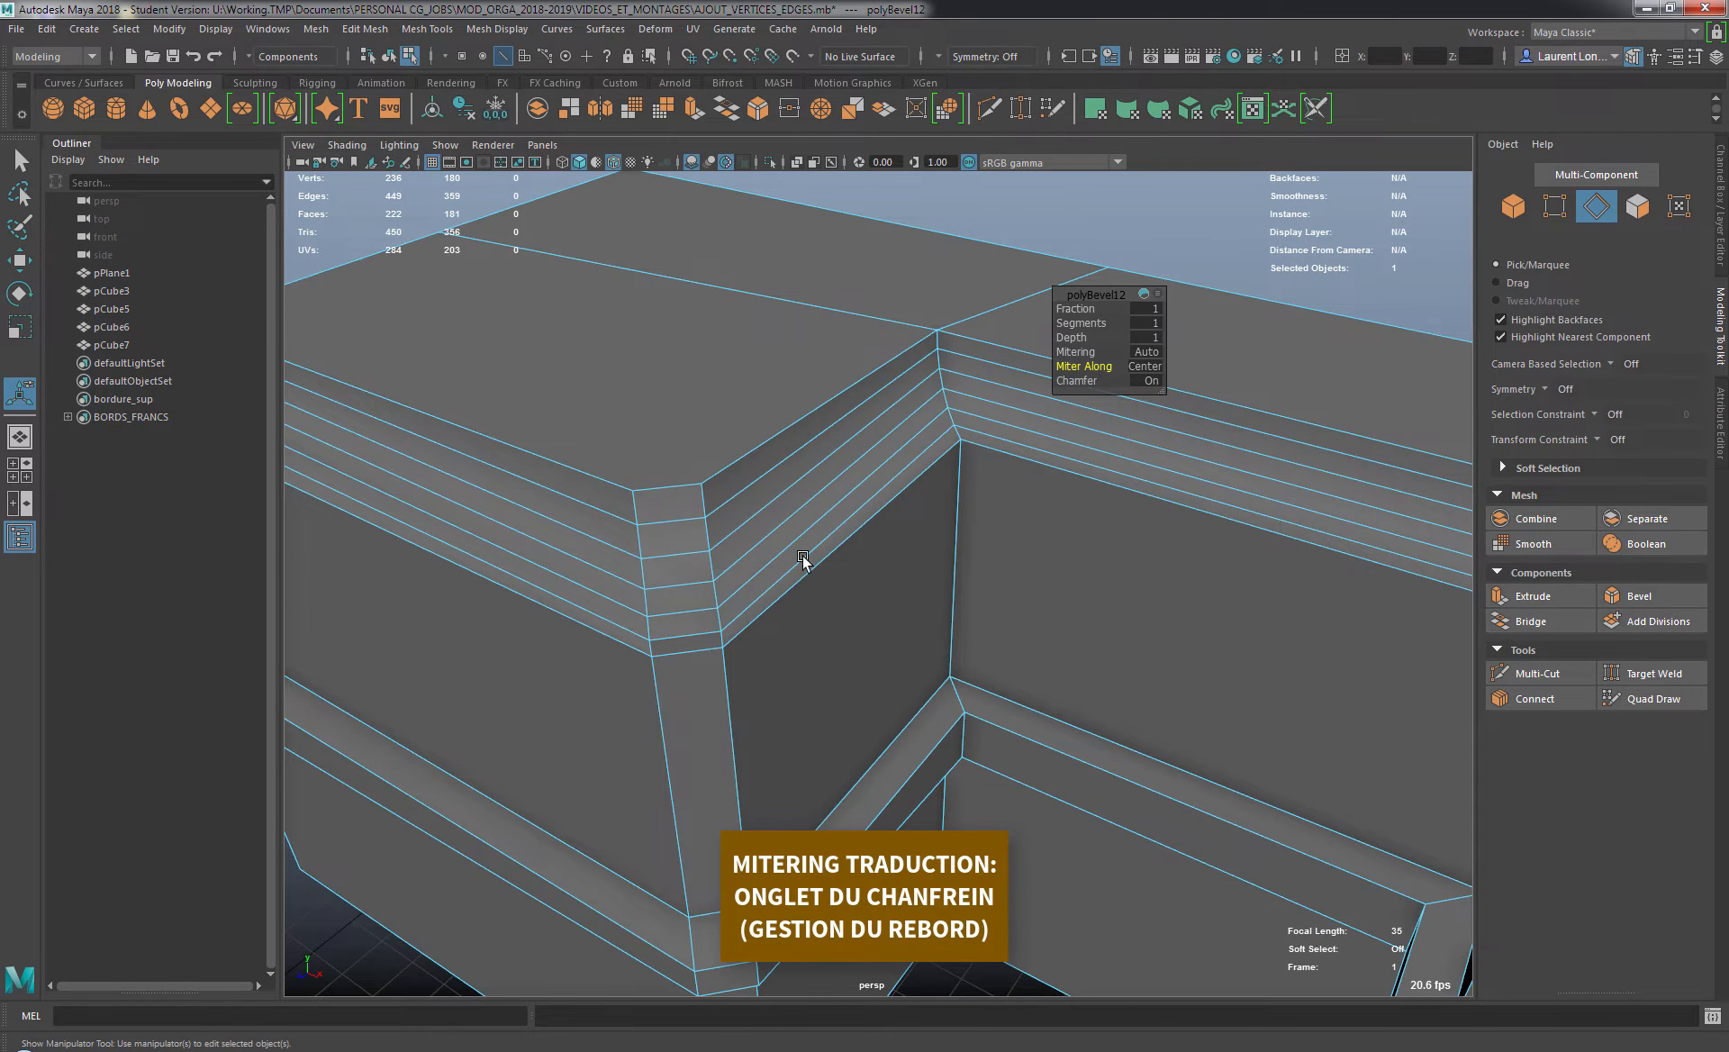
pyautogui.keyDown('alt'); pyautogui.moveTo(790, 527); pyautogui.dragTo(791, 437, button='middle'); pyautogui.keyUp('alt')
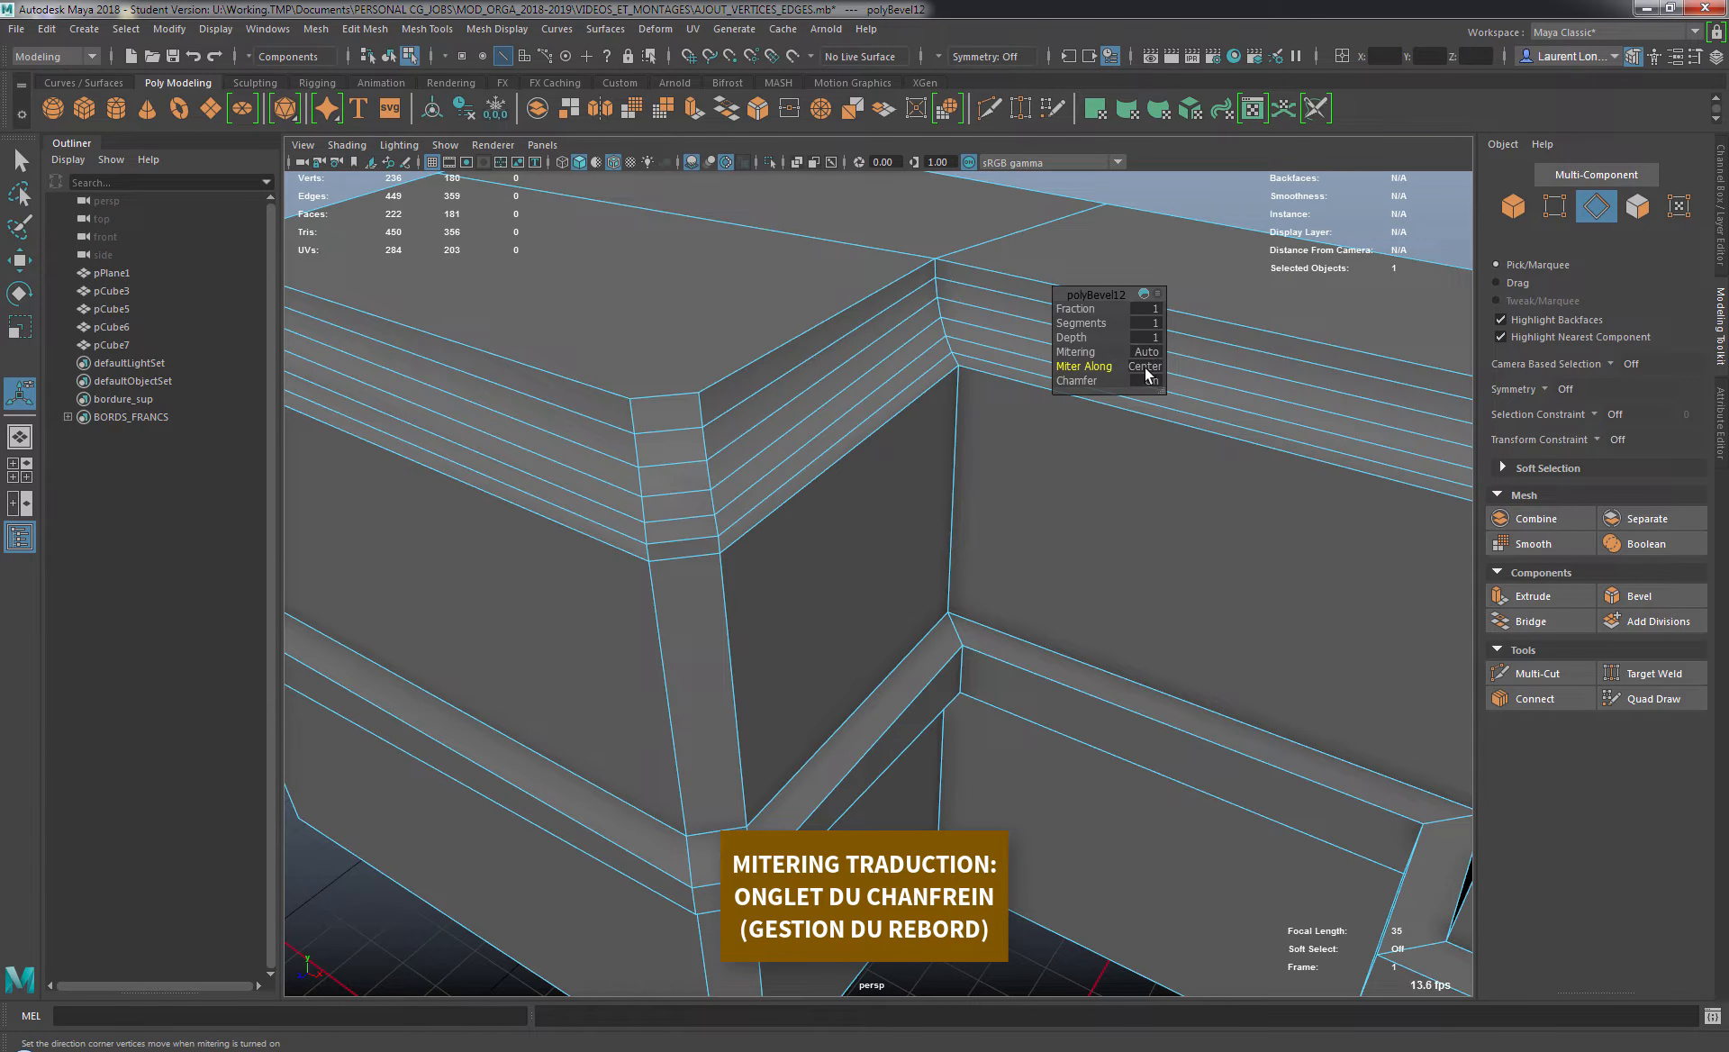
pyautogui.scroll(-2, 733, 414)
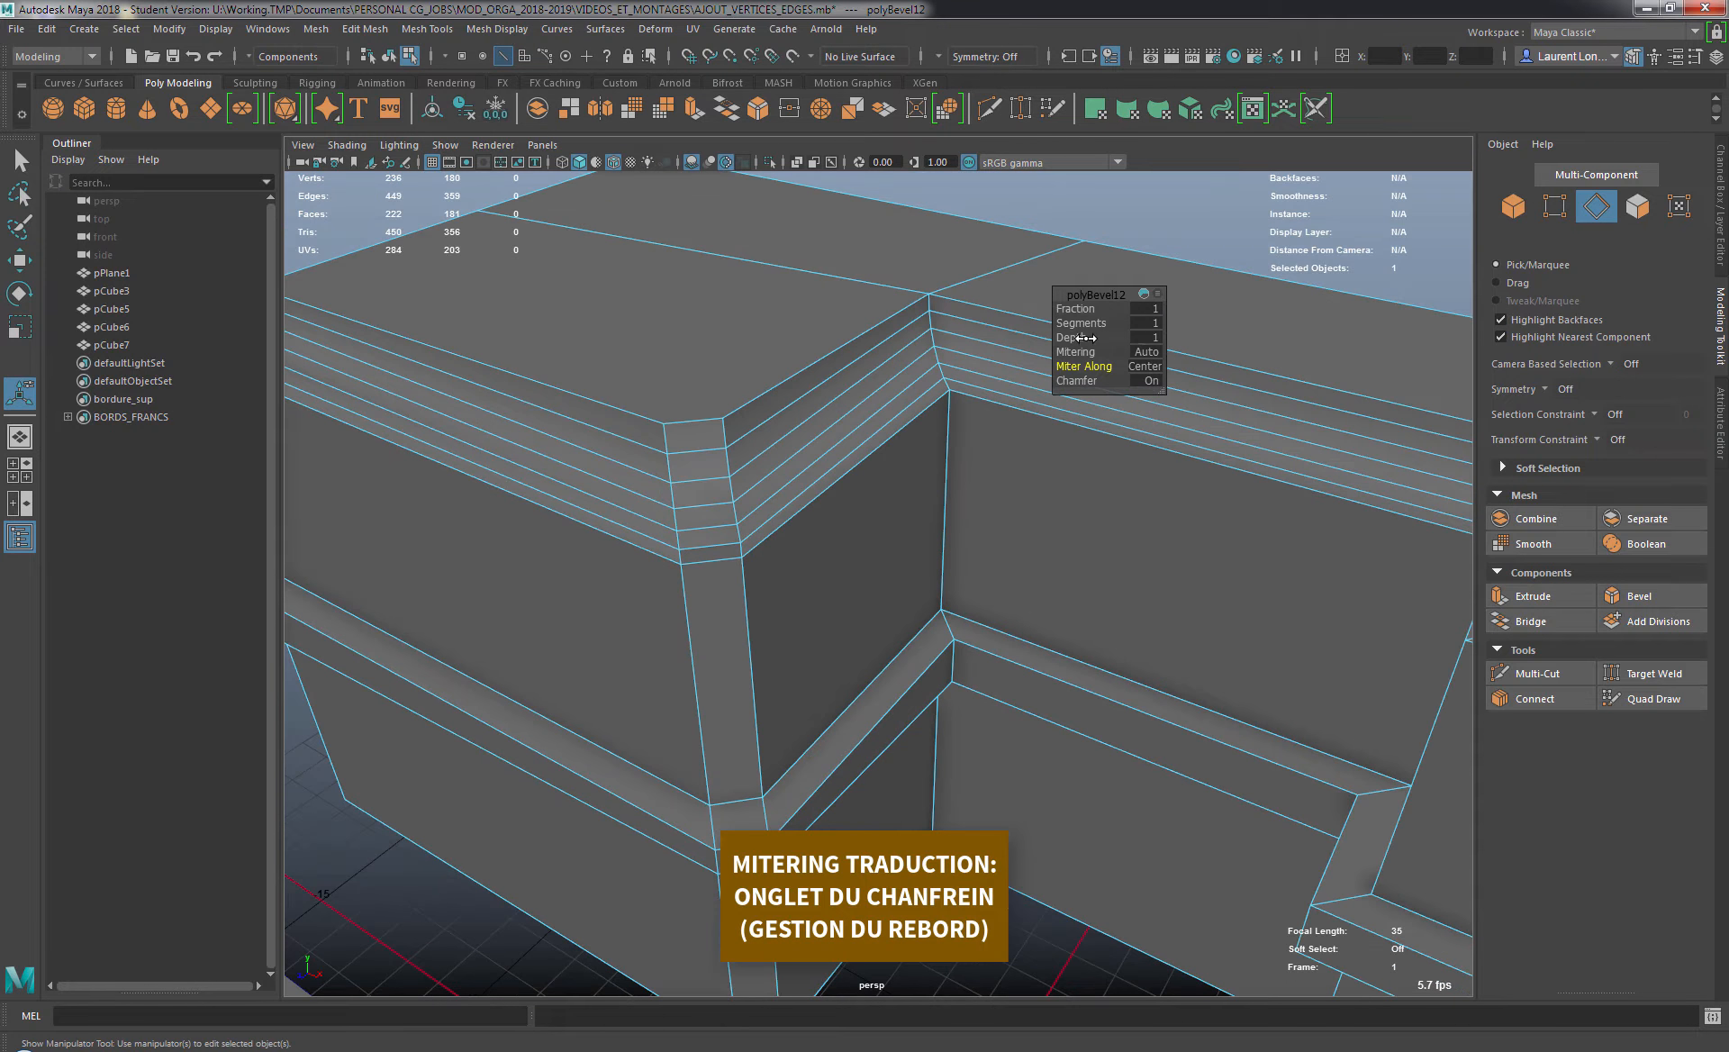
pyautogui.moveTo(1074, 323); pyautogui.dragTo(1099, 323)
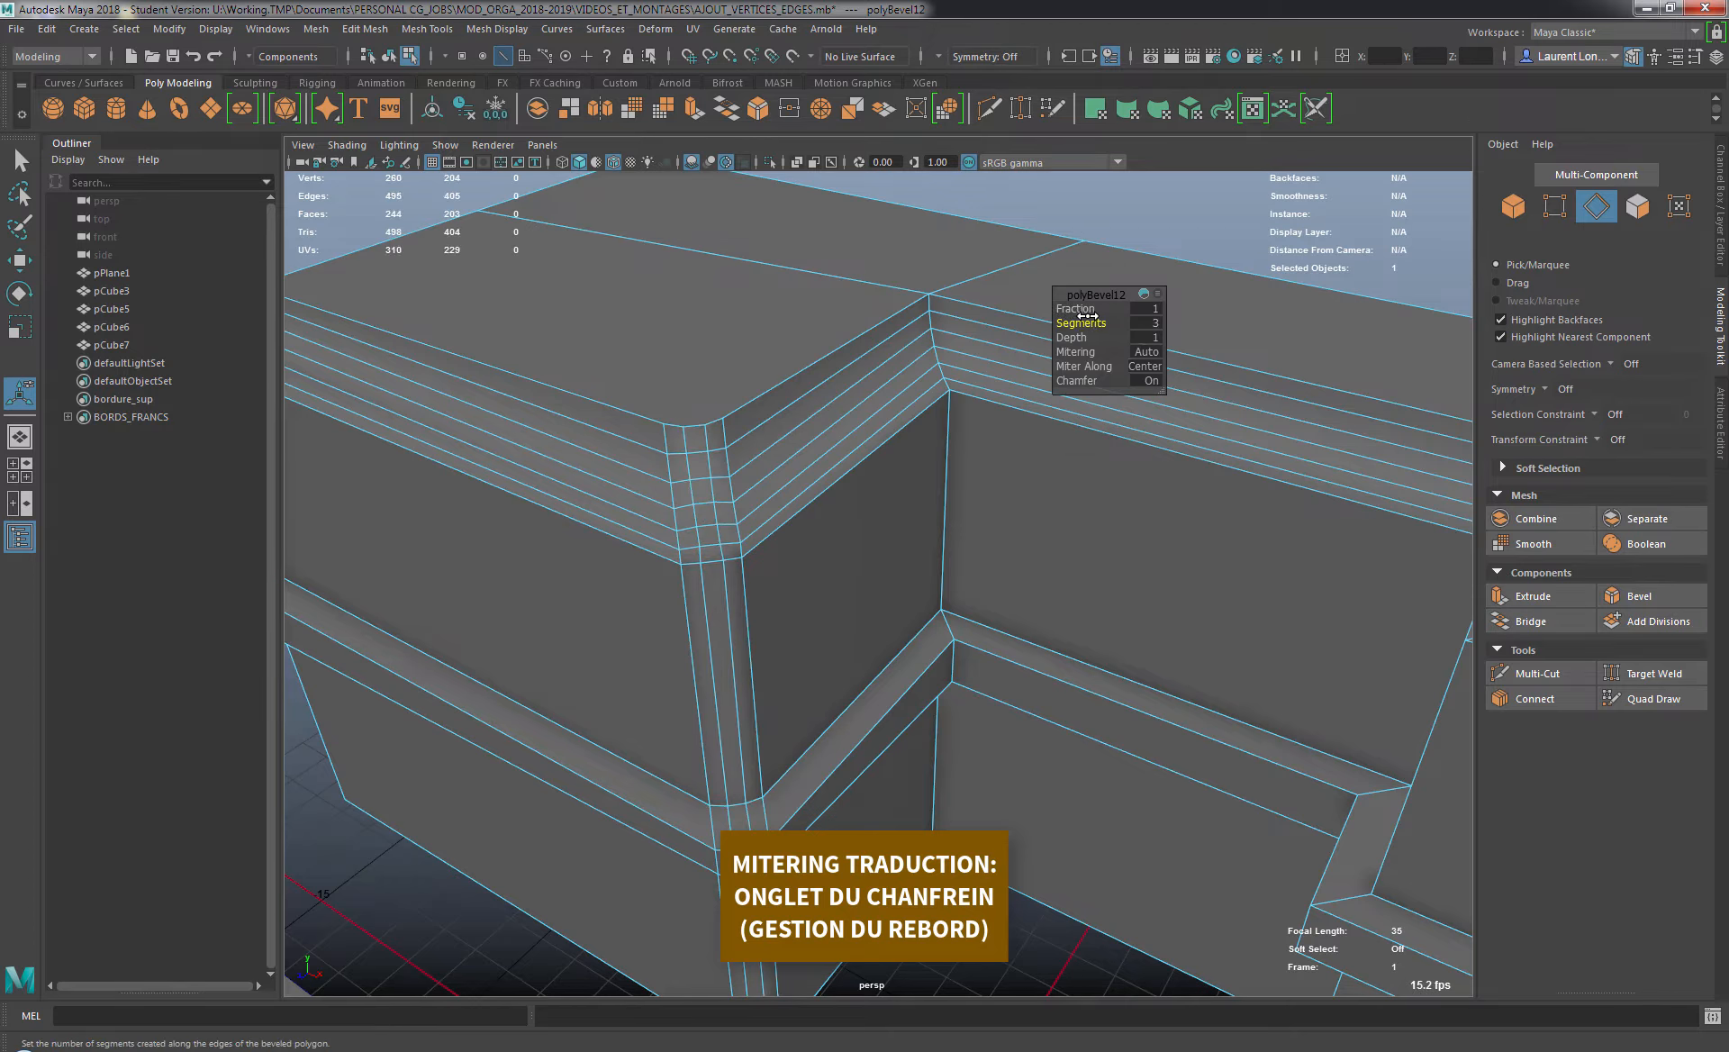
# Try a Fraction of 3 on the corner bevel, restore it to 1, and keep Chamfer on.
pyautogui.click(1084, 309)
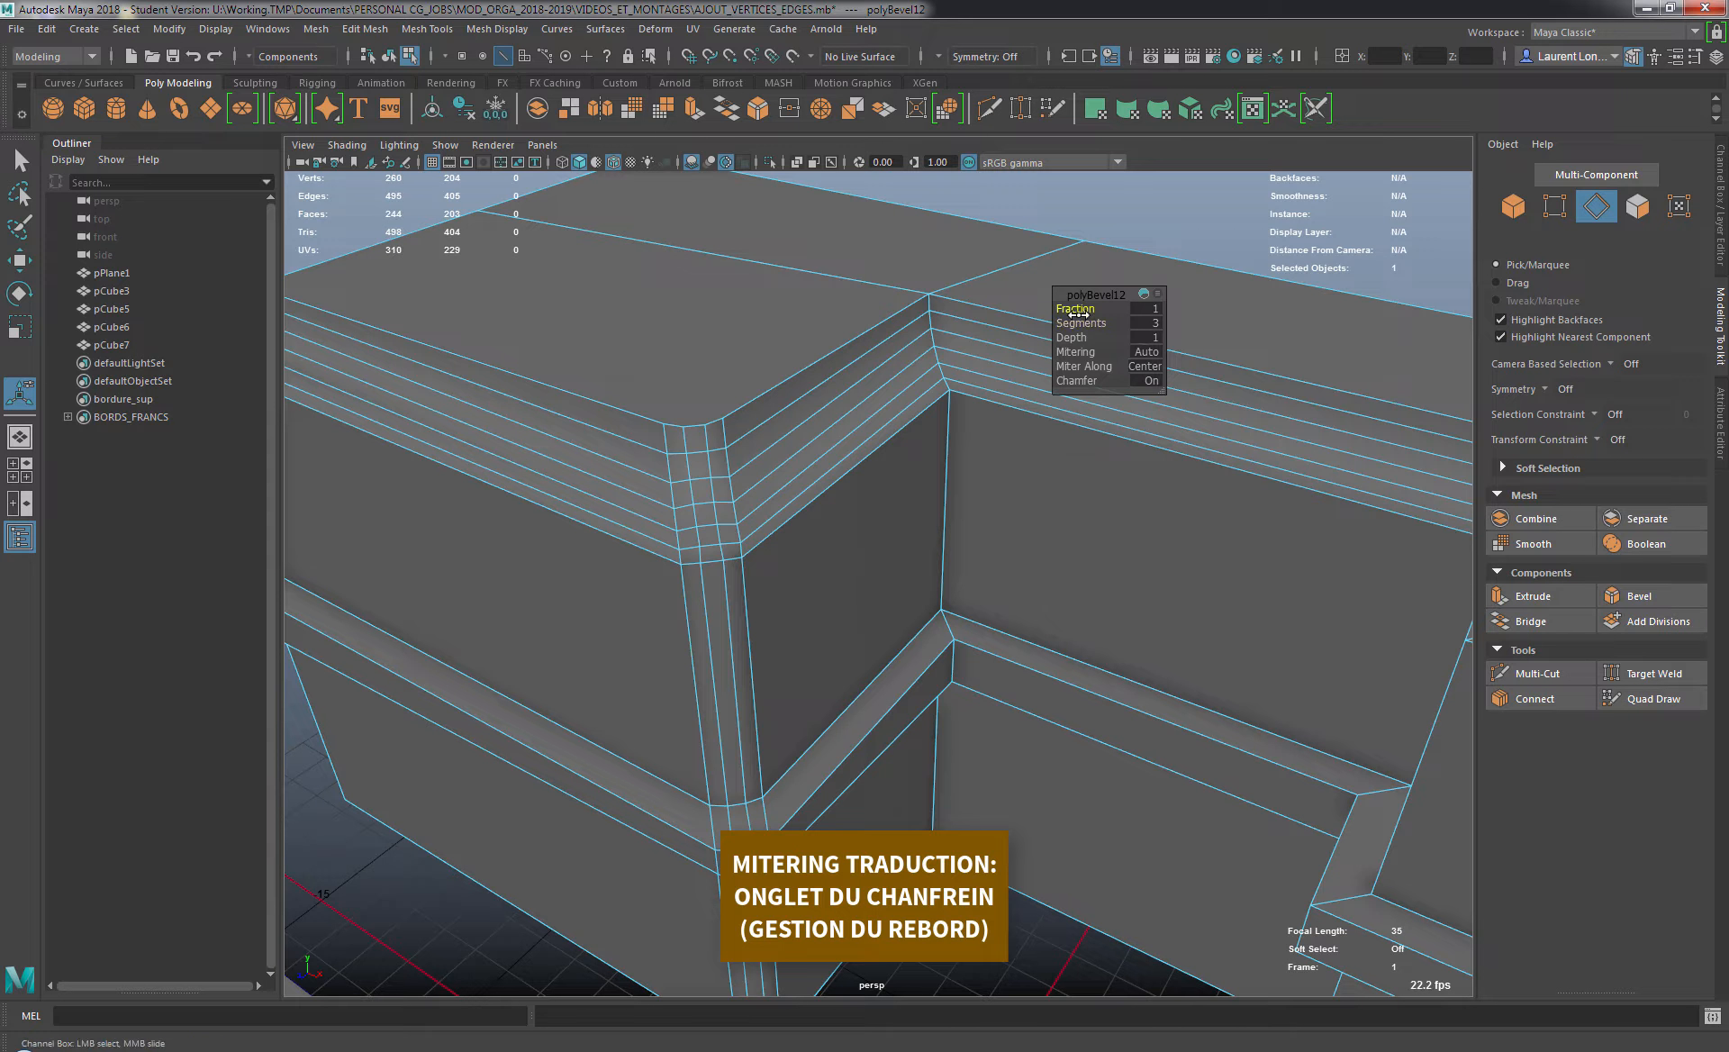
pyautogui.moveTo(1078, 313); pyautogui.dragTo(1117, 311)
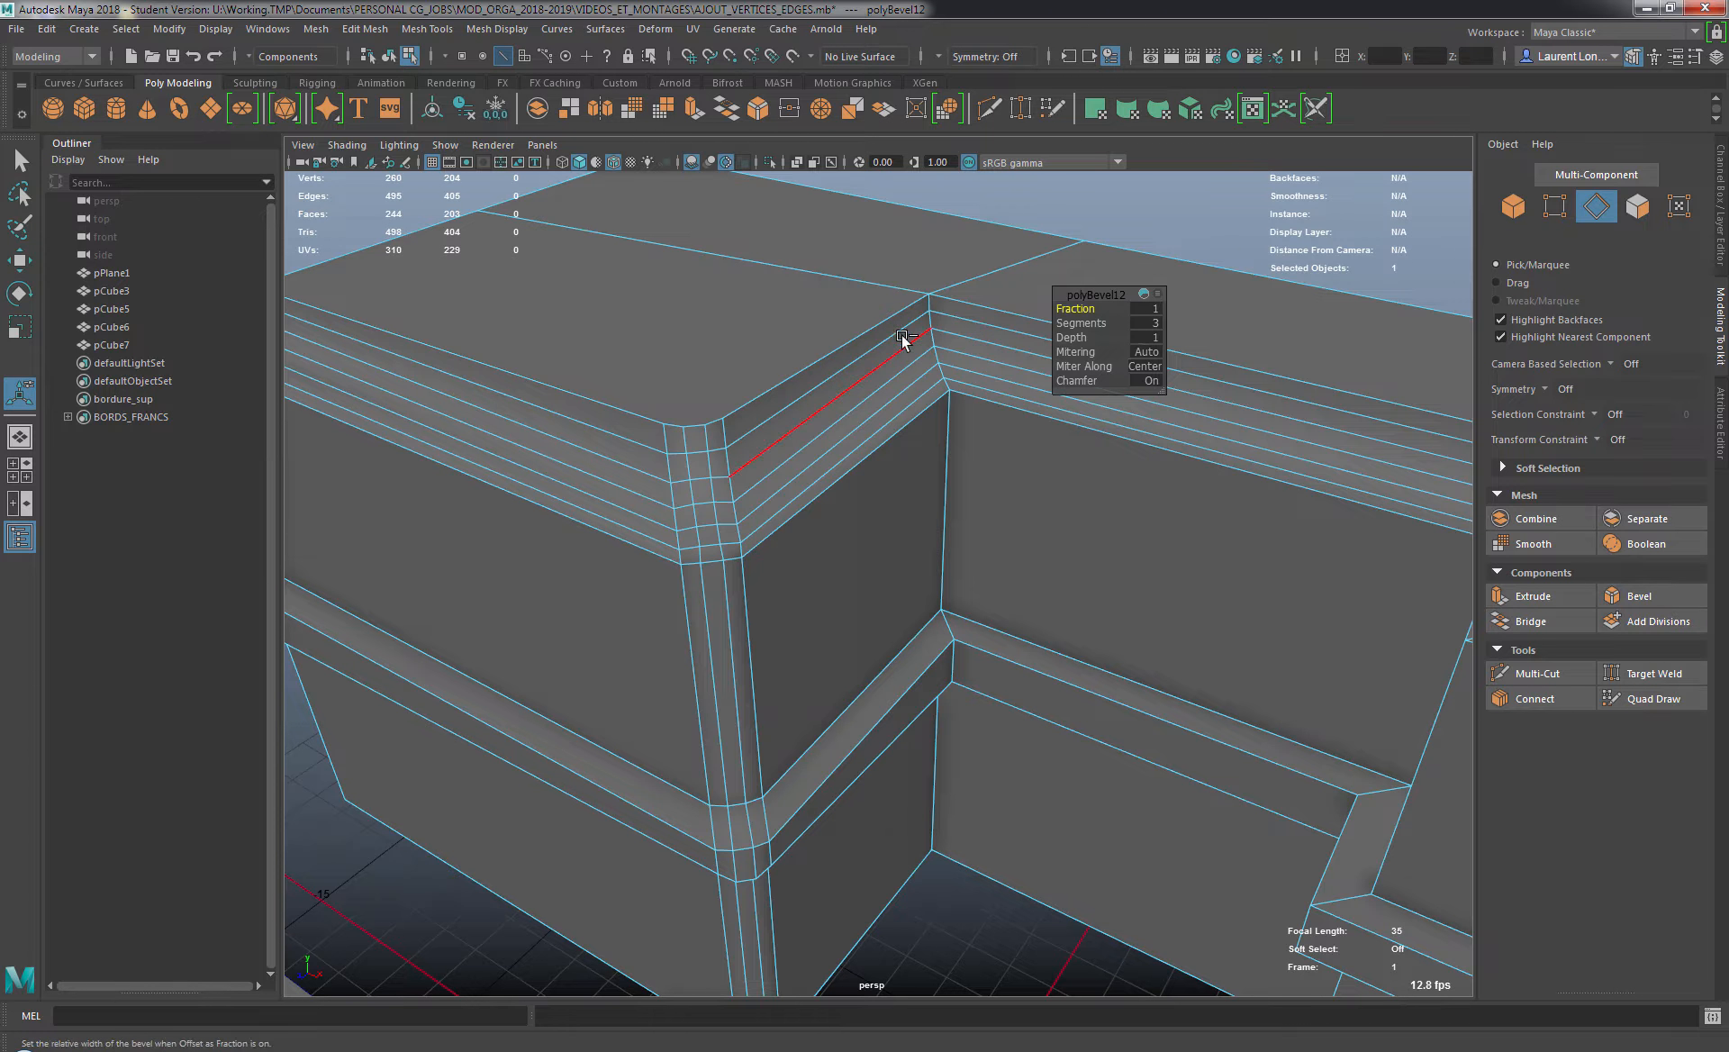
pyautogui.click(1151, 309)
pyautogui.write('3')
pyautogui.press('Return')
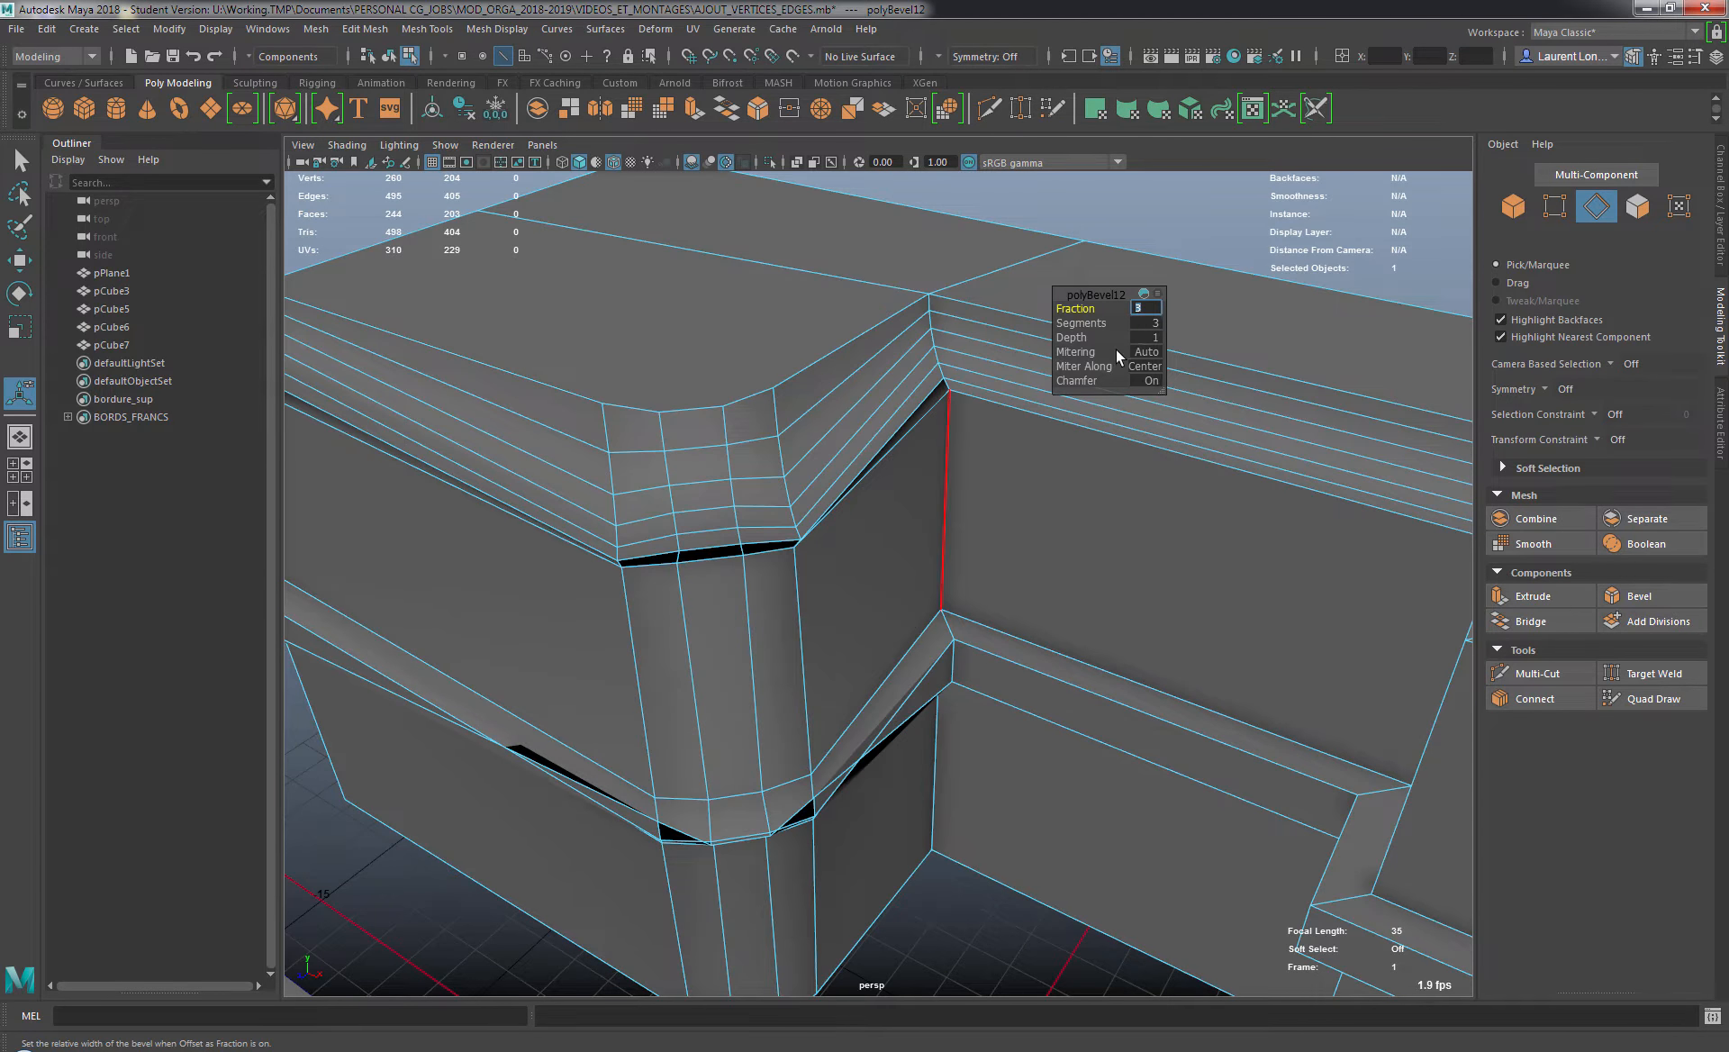
pyautogui.click(1069, 308)
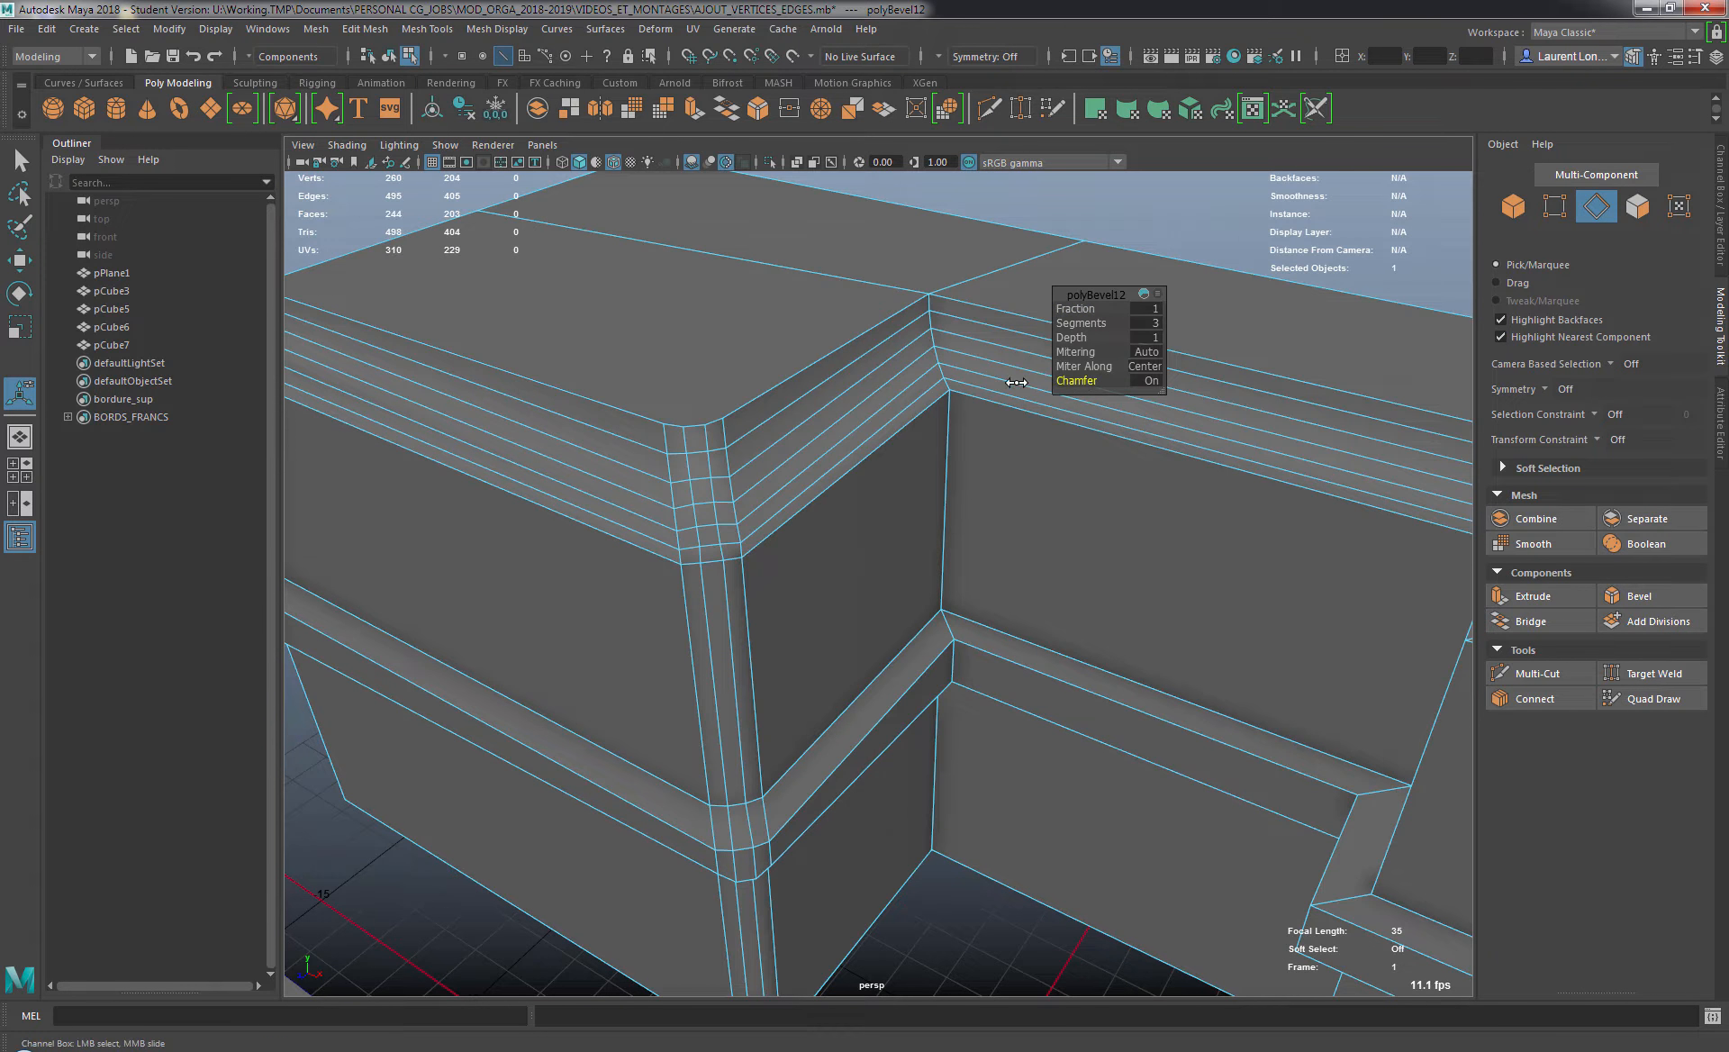
pyautogui.moveTo(1017, 383); pyautogui.dragTo(1171, 383)
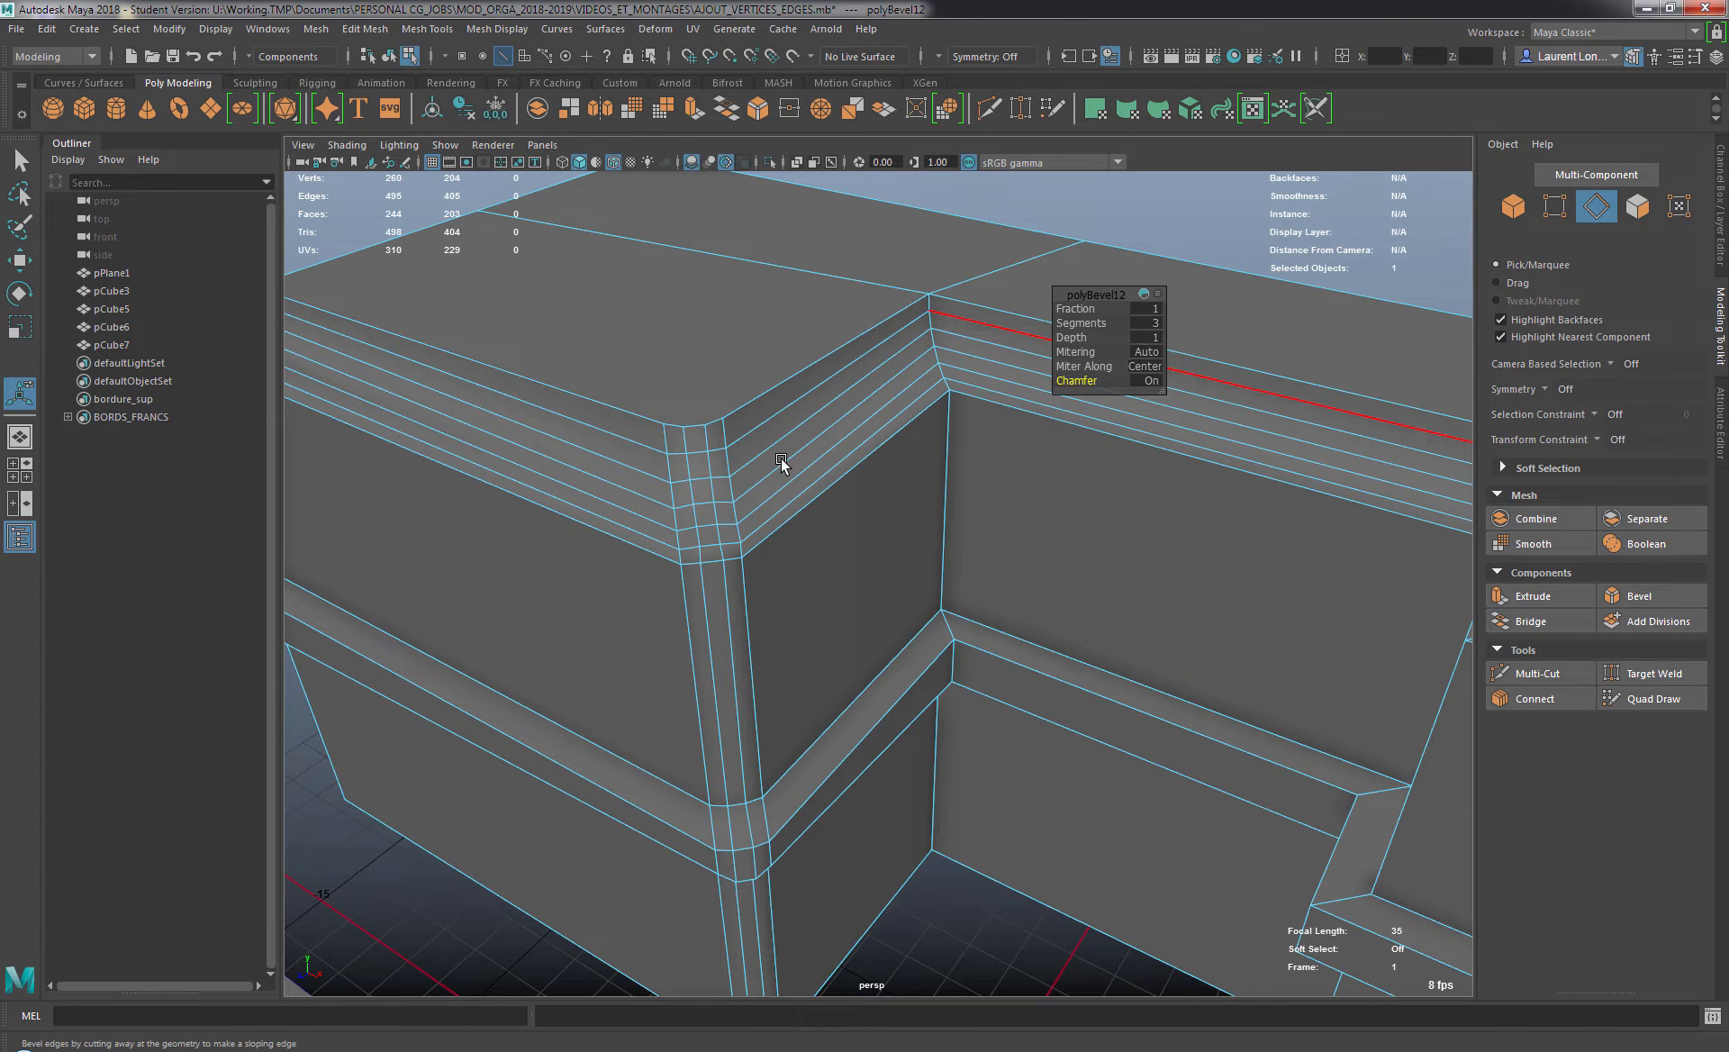
# Set the corner bevel's Fraction to 2 and inspect where it meets the horizontal bands.
pyautogui.keyDown('alt'); pyautogui.moveTo(775, 468); pyautogui.dragTo(716, 448); pyautogui.keyUp('alt')
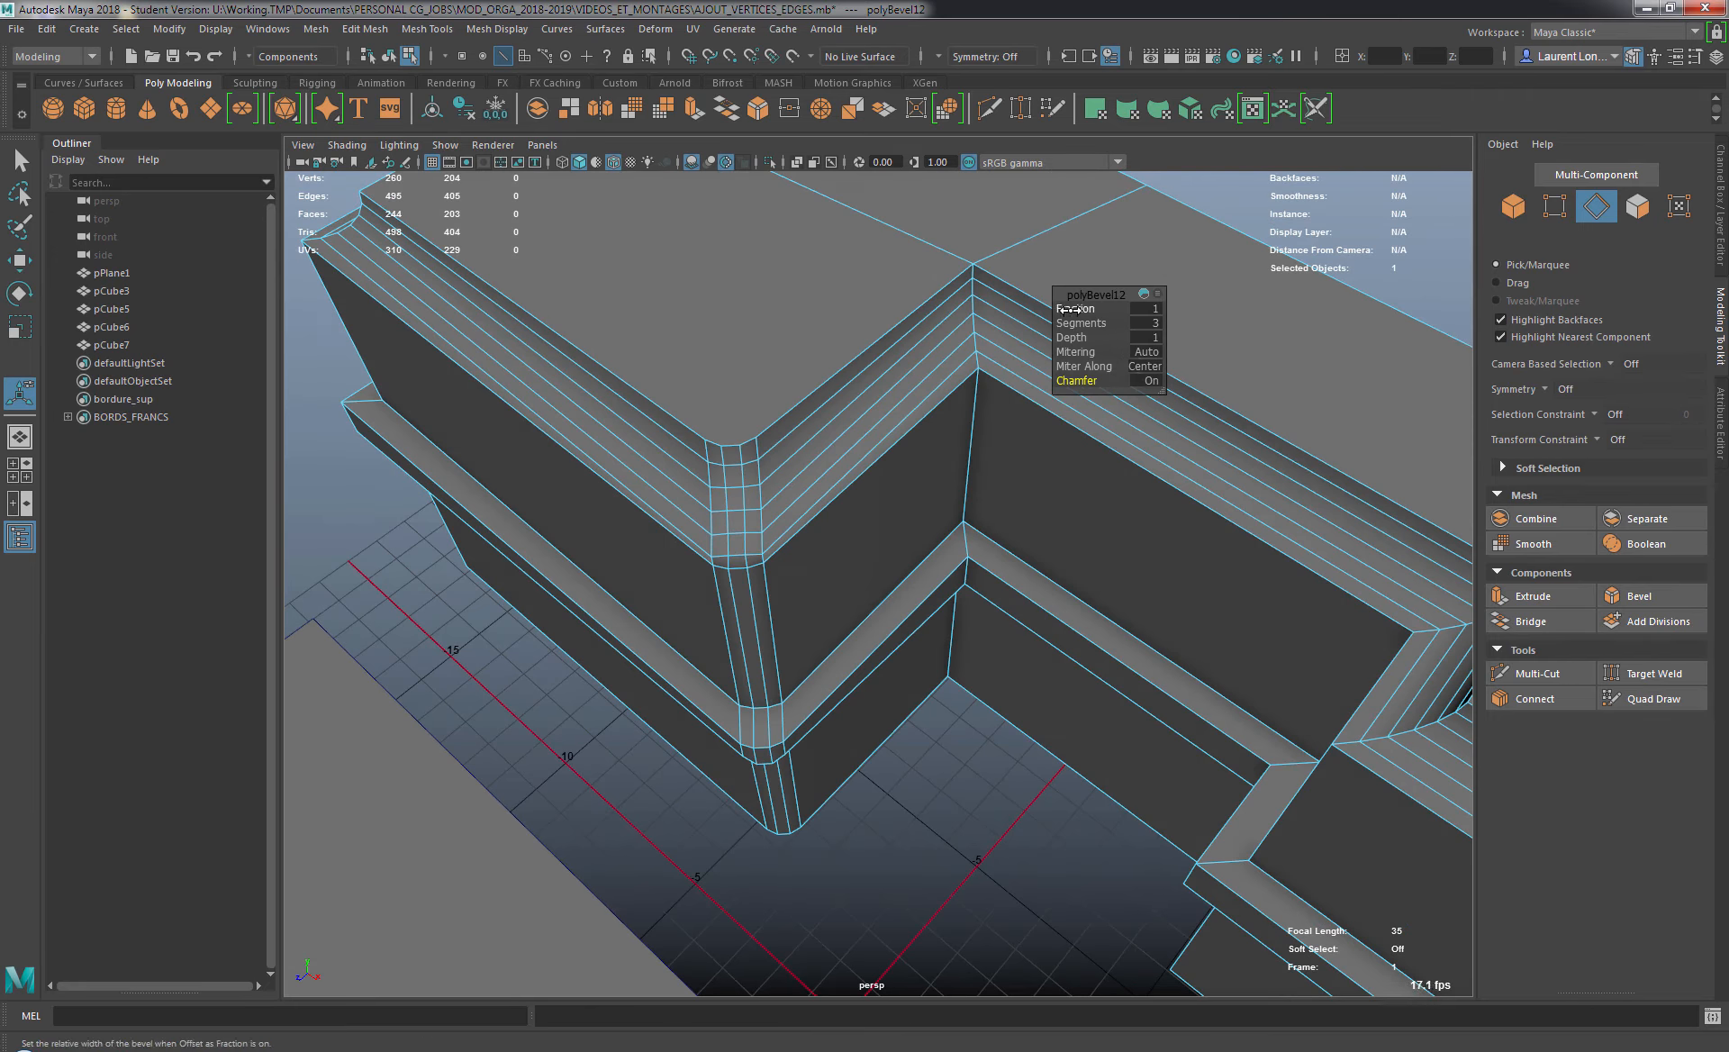
pyautogui.click(1146, 308)
pyautogui.press('Return')
pyautogui.keyDown('alt'); pyautogui.moveTo(699, 474); pyautogui.dragTo(680, 551); pyautogui.keyUp('alt')
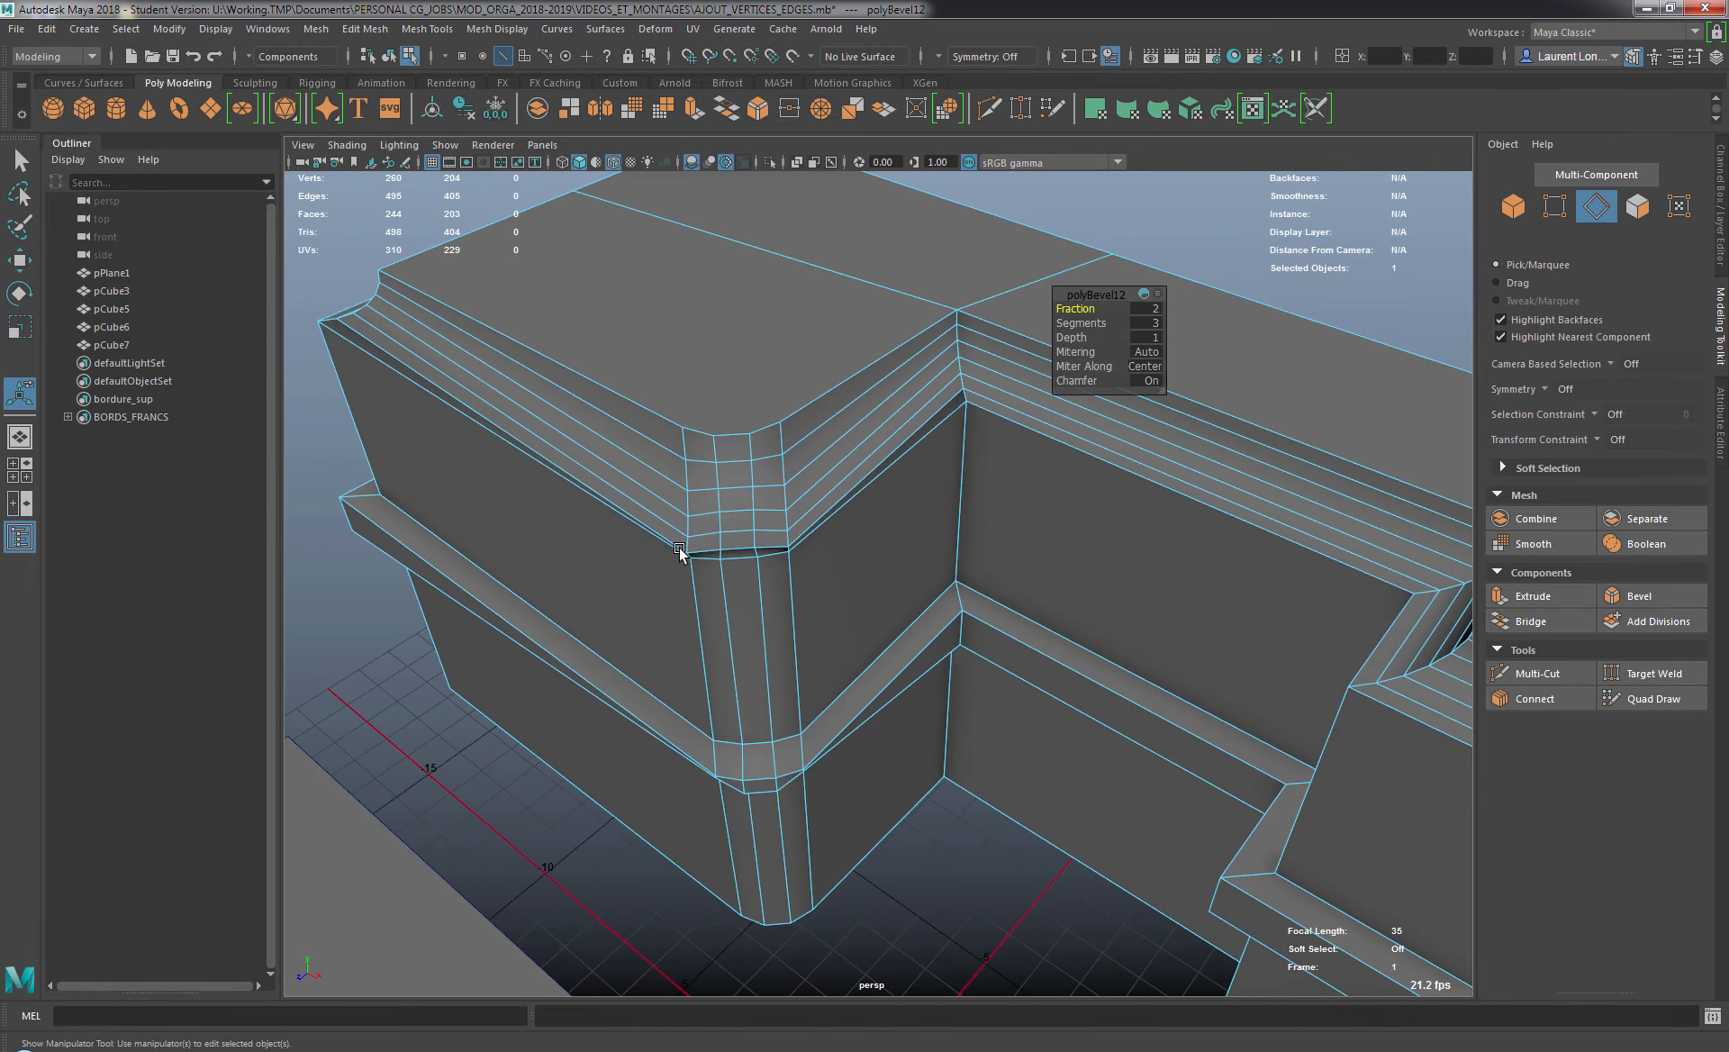
pyautogui.keyDown('alt'); pyautogui.moveTo(790, 581); pyautogui.dragTo(781, 731); pyautogui.keyUp('alt')
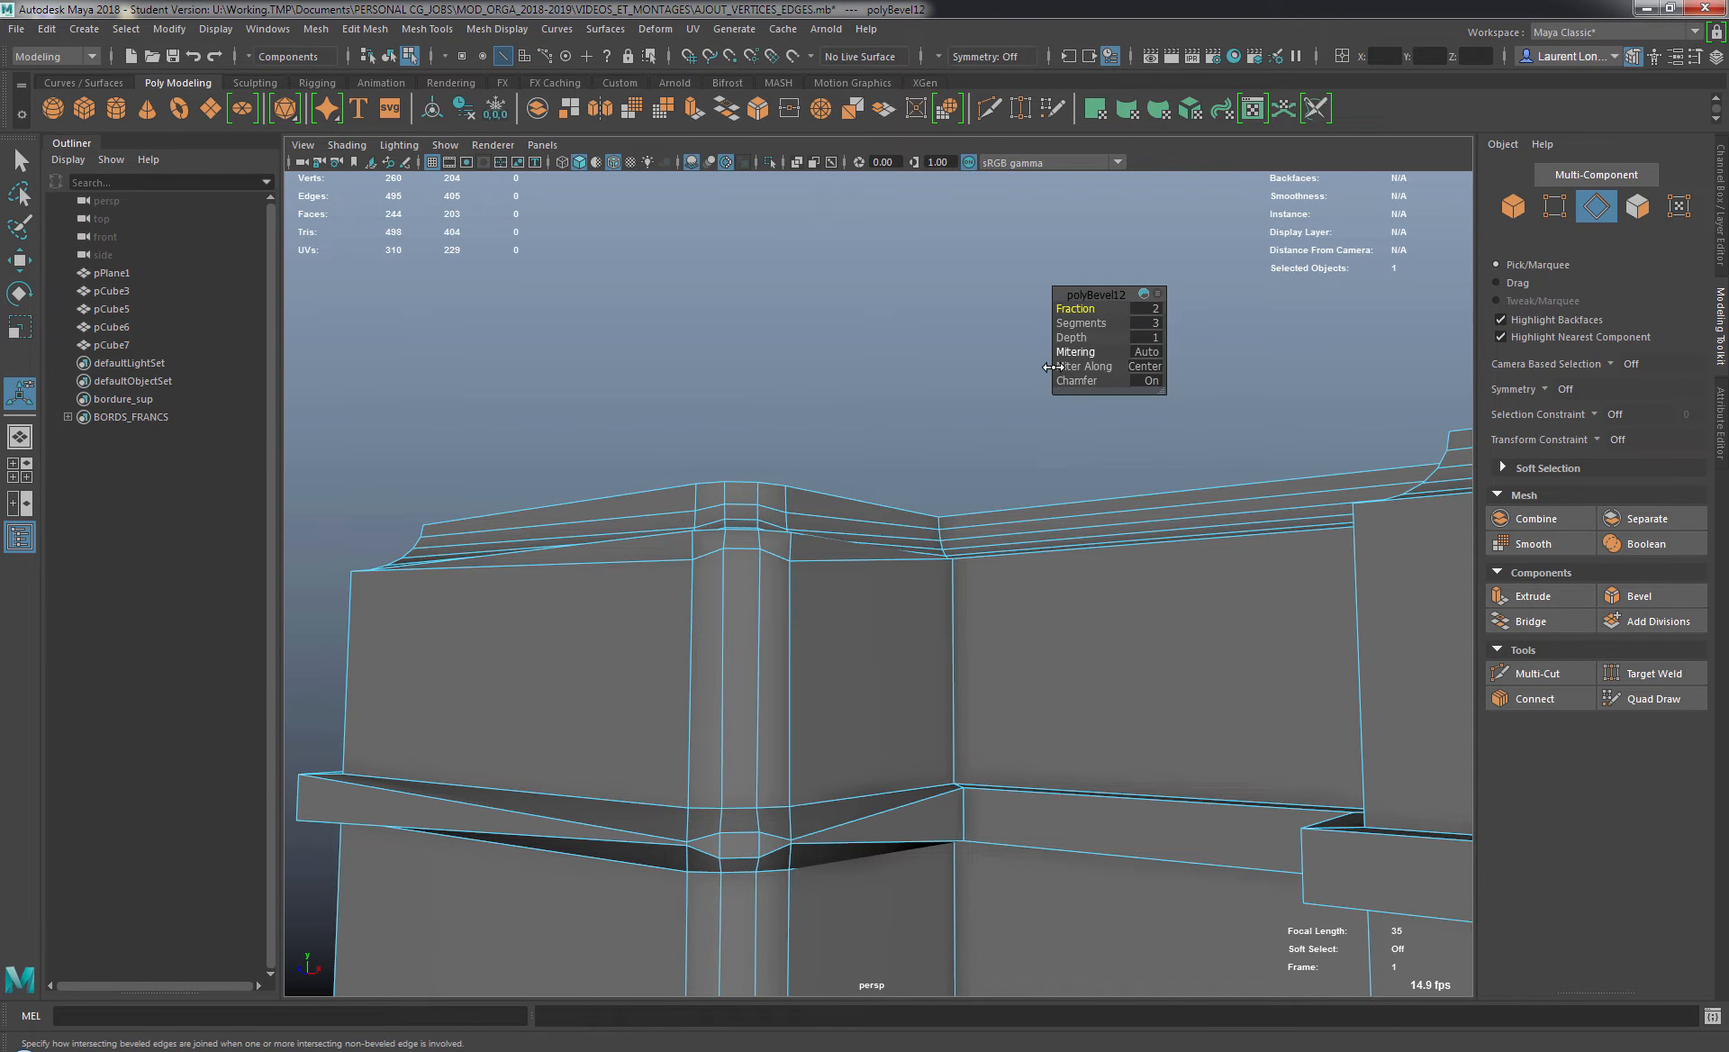
# Set the corner bevel's Mitering to Uniform and Miter Along to Edge, and lower its Fraction to 0.4.
pyautogui.keyDown('alt'); pyautogui.moveTo(887, 401); pyautogui.dragTo(893, 491); pyautogui.keyUp('alt')
pyautogui.click(1077, 352)
pyautogui.moveTo(1035, 350); pyautogui.dragTo(1185, 367, button='middle')
pyautogui.click(1083, 366)
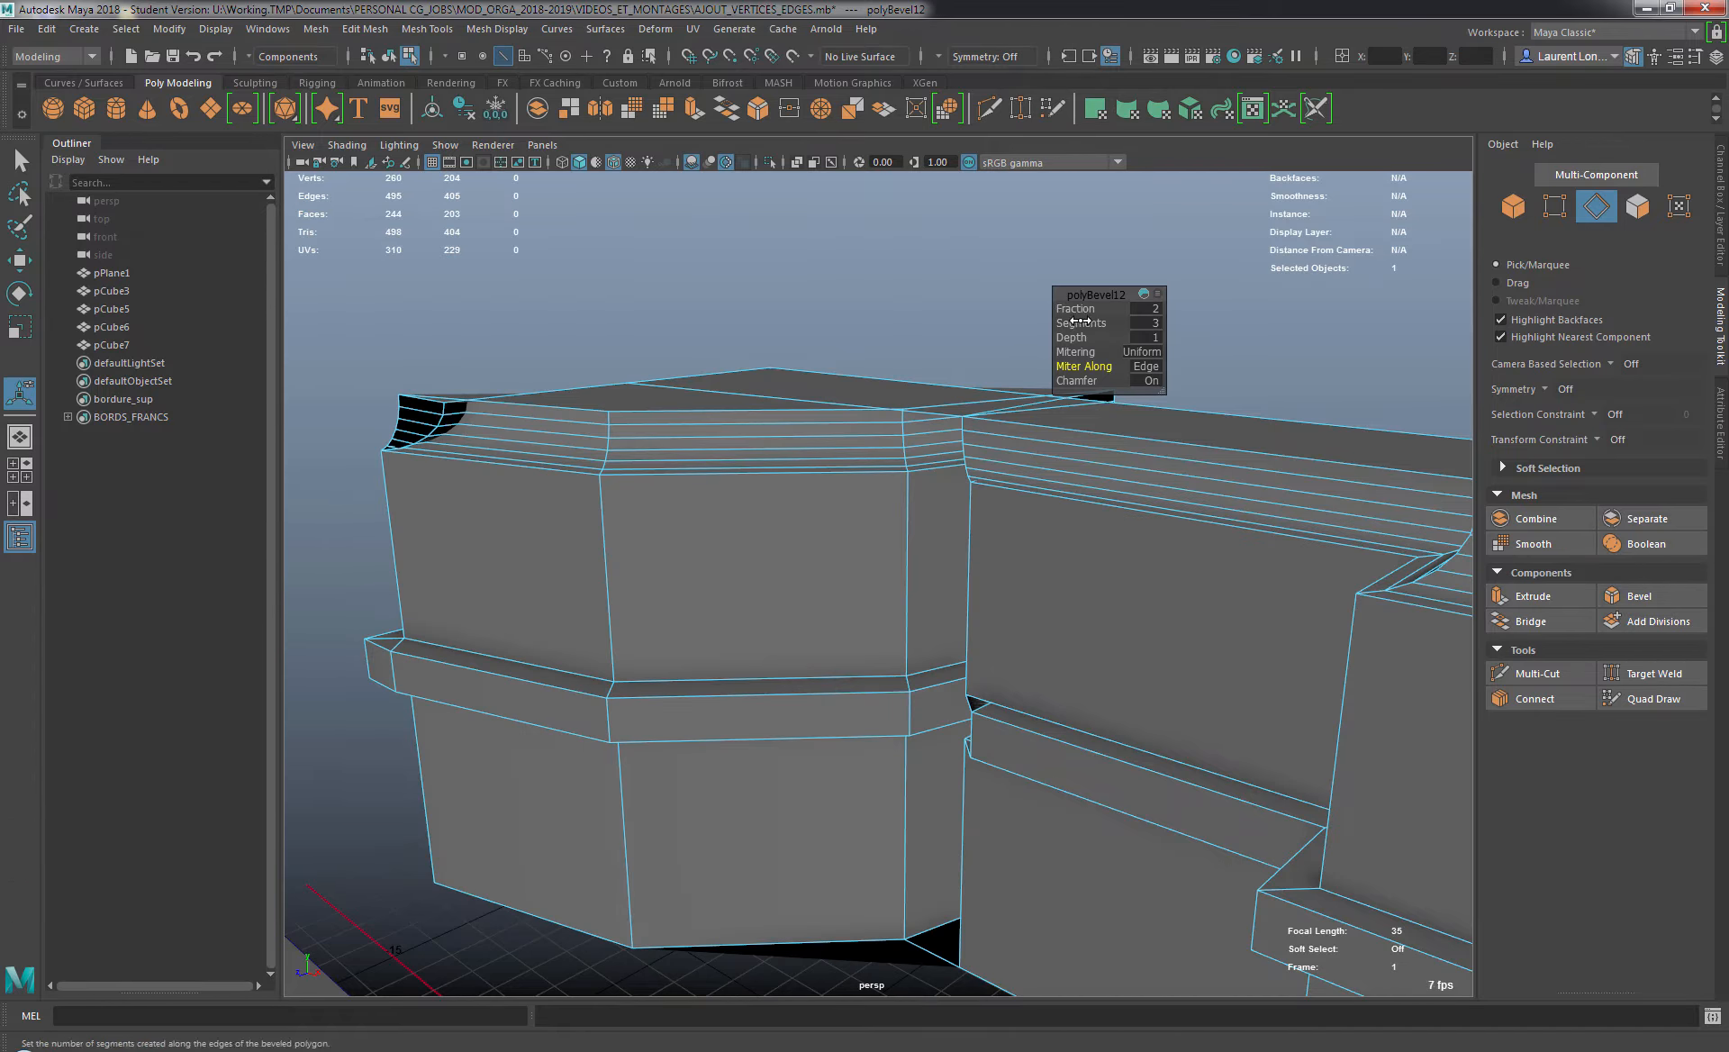
pyautogui.moveTo(1082, 309); pyautogui.dragTo(1062, 308)
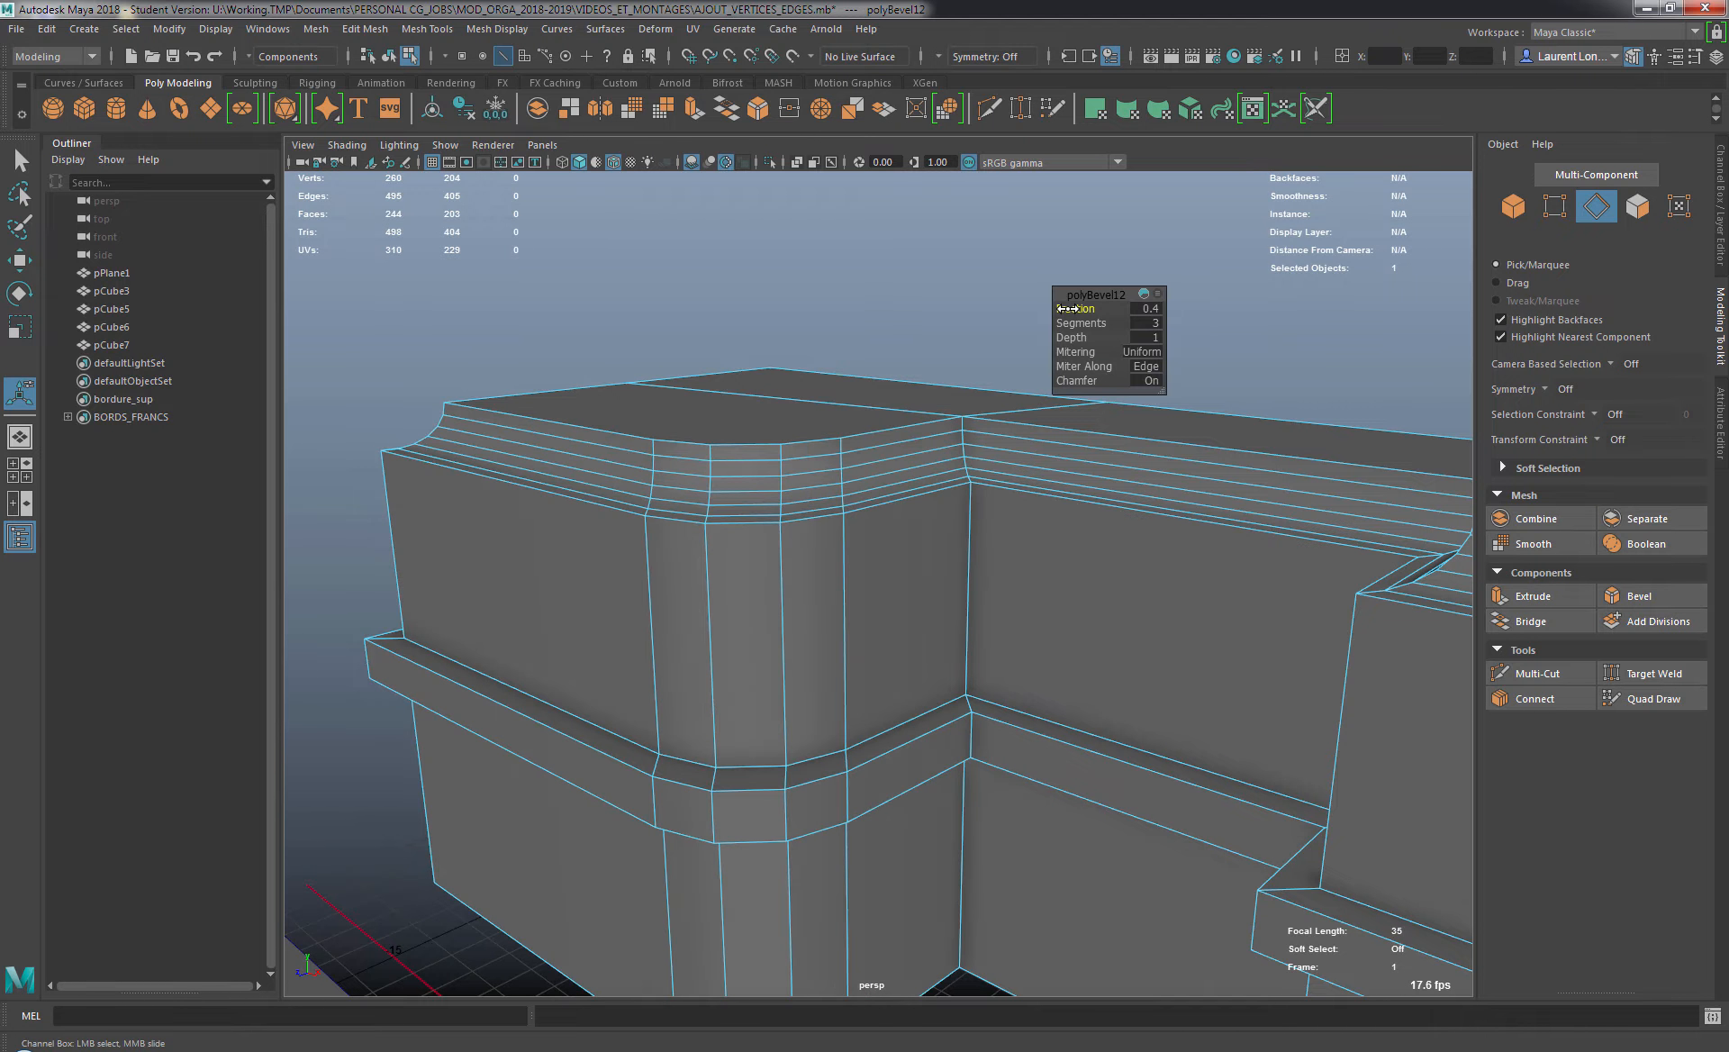
# Inspect the rounded corner, set its bevel Fraction to 0.5, and return to selecting.
pyautogui.moveTo(721, 463)
pyautogui.keyDown('alt'); pyautogui.mouseDown()
pyautogui.moveTo(726, 496)
pyautogui.moveTo(728, 455)
pyautogui.mouseUp(); pyautogui.keyUp('alt')
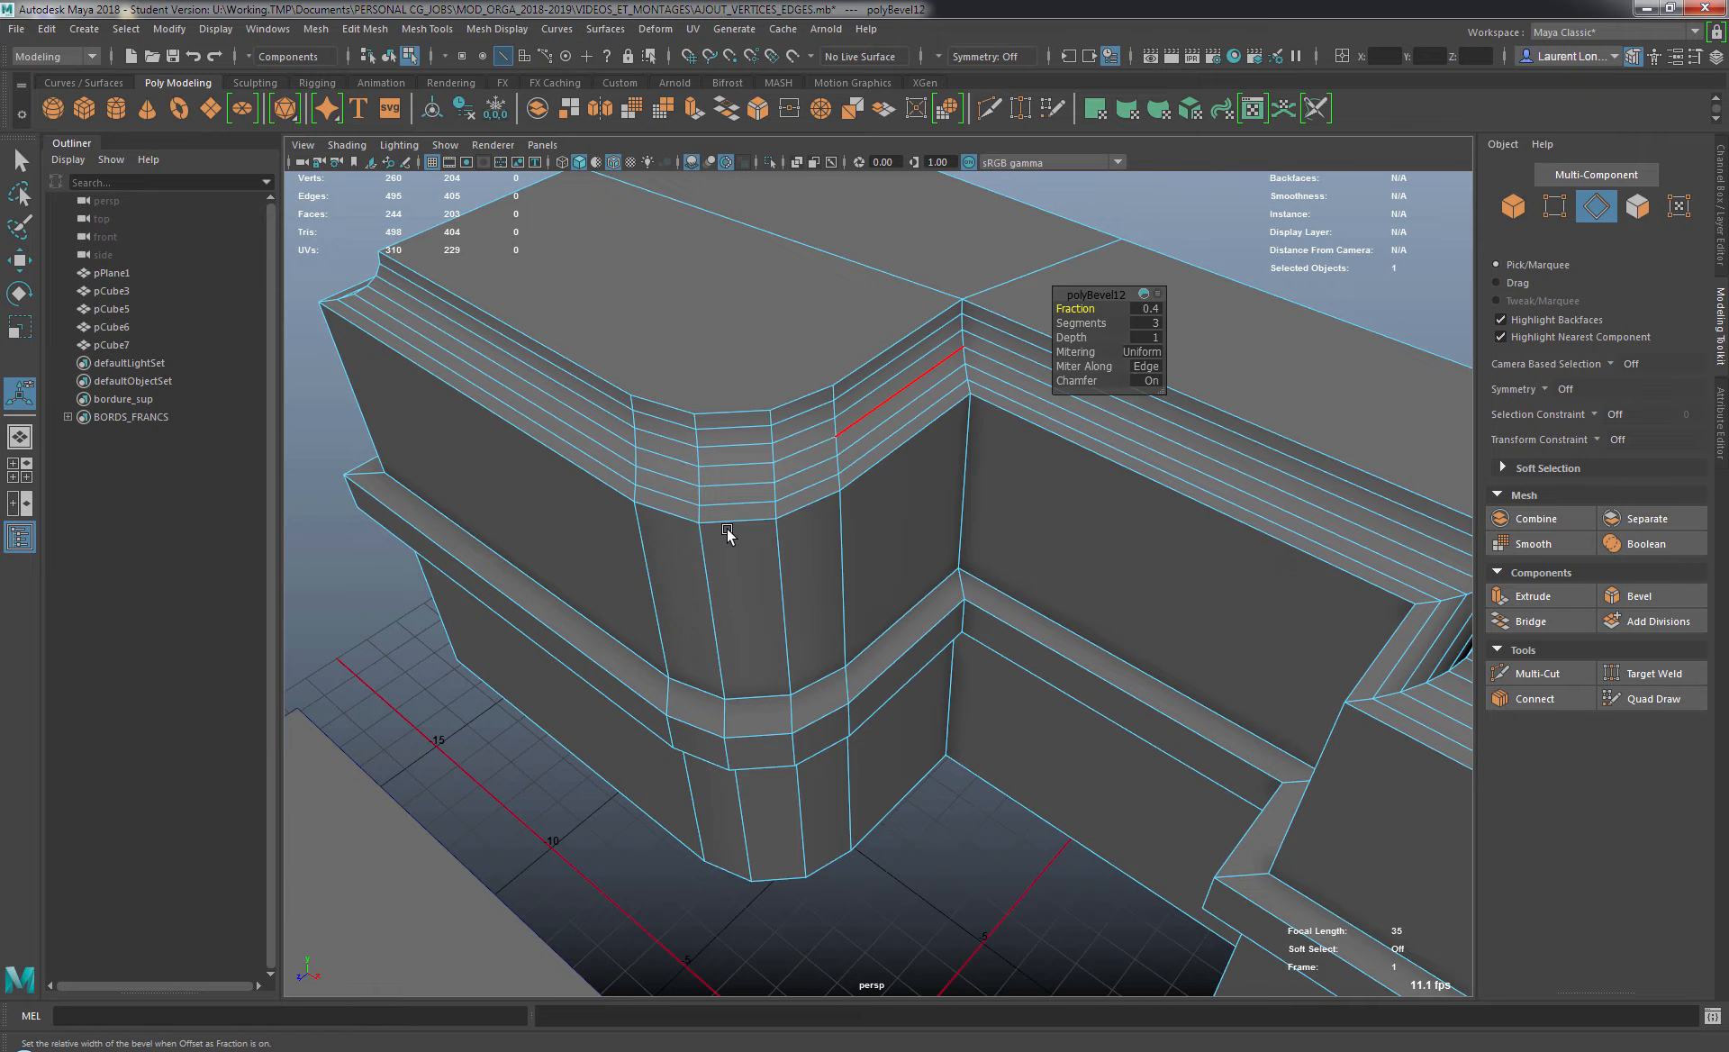
pyautogui.keyDown('alt'); pyautogui.moveTo(728, 533); pyautogui.dragTo(573, 526); pyautogui.keyUp('alt')
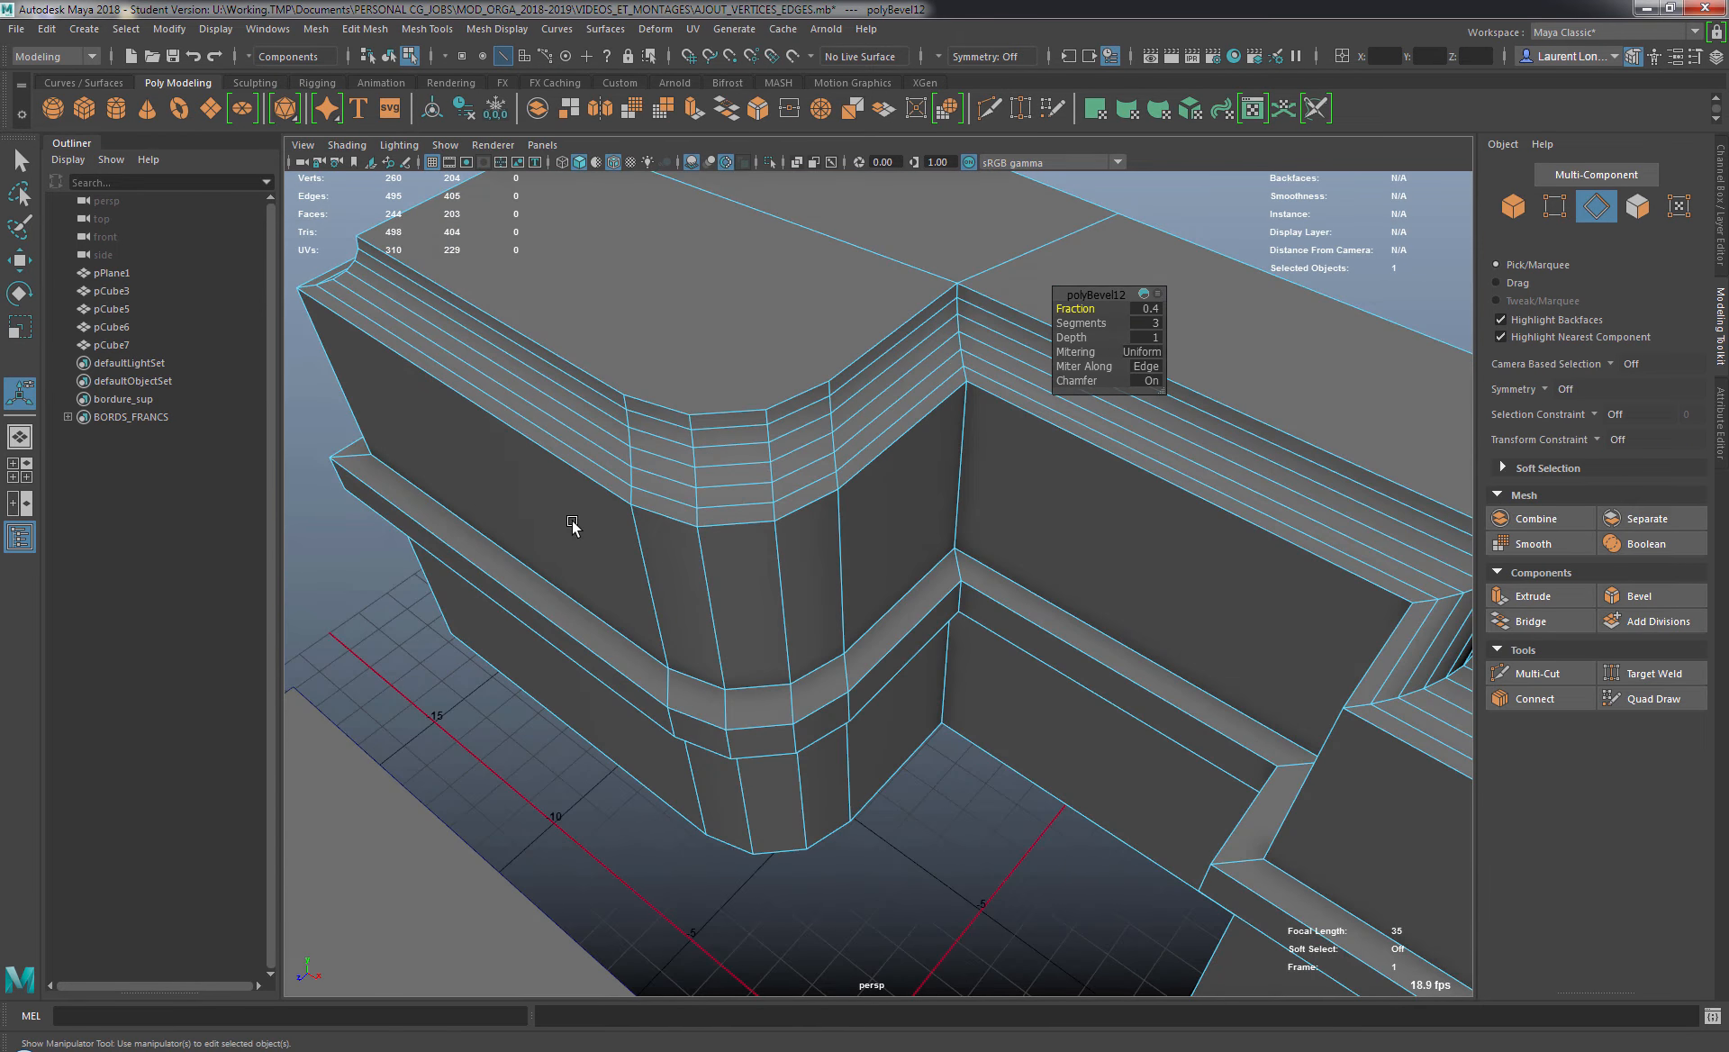
pyautogui.keyDown('alt'); pyautogui.moveTo(726, 571); pyautogui.dragTo(581, 420); pyautogui.keyUp('alt')
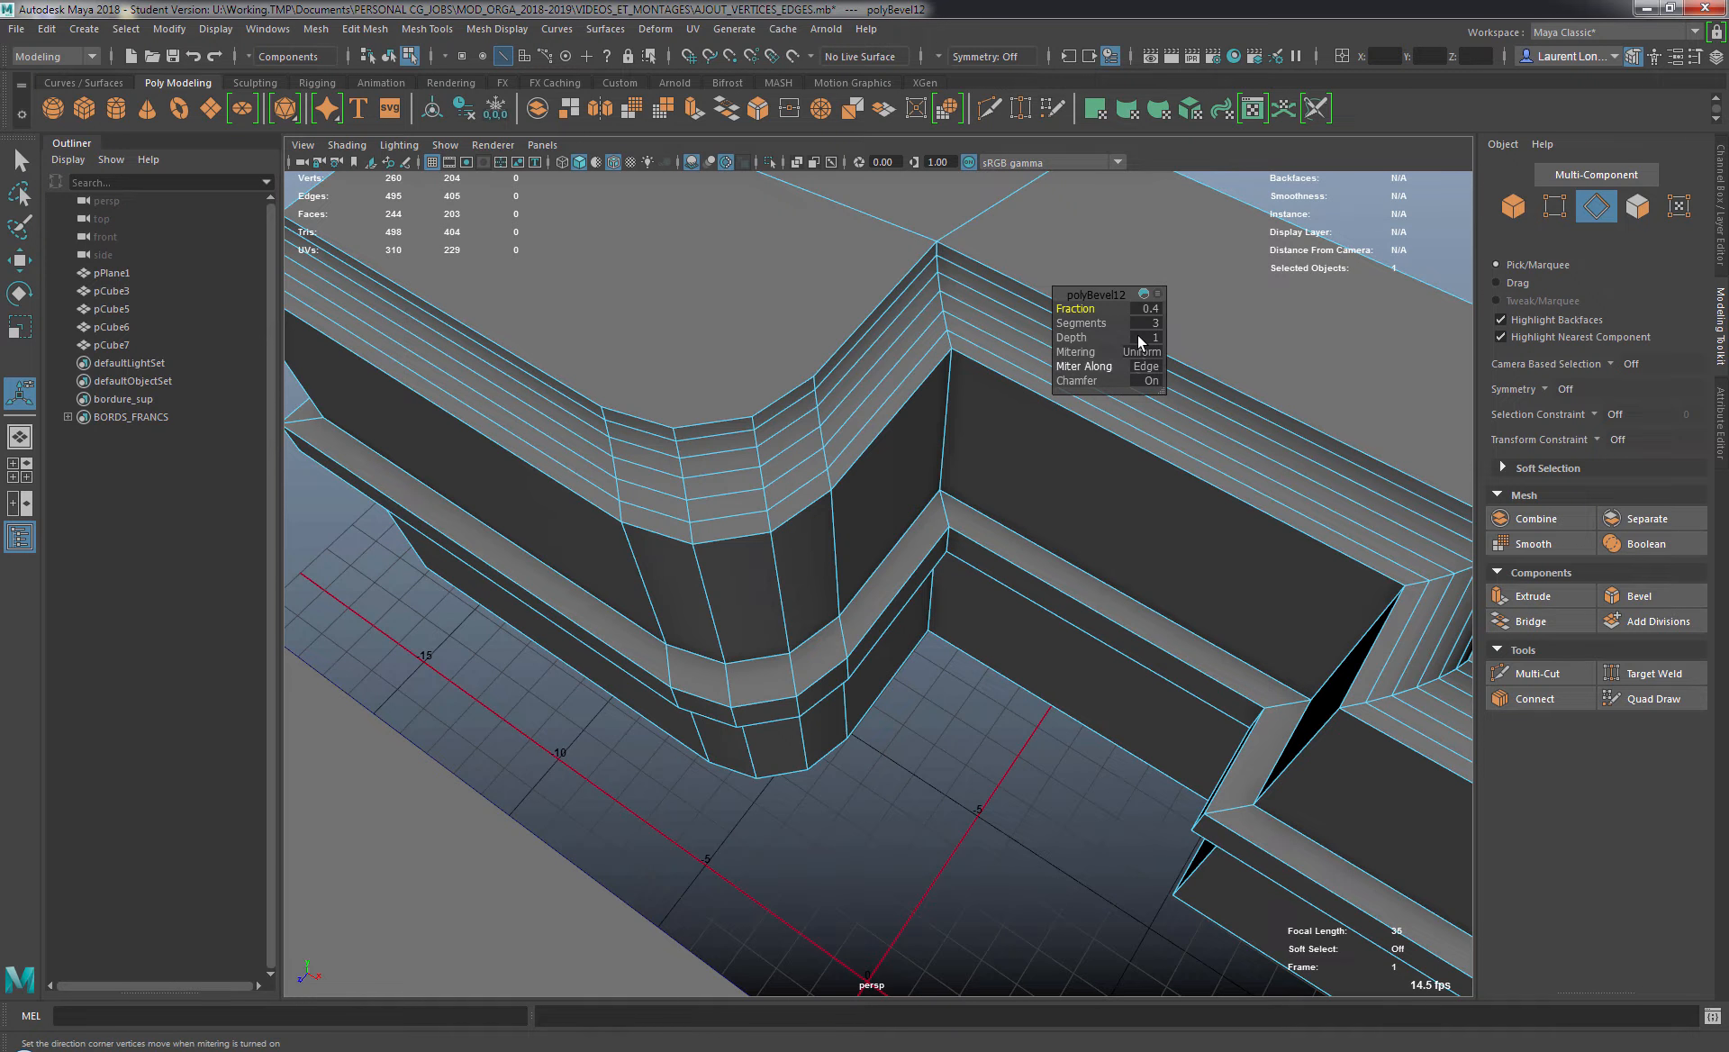
pyautogui.moveTo(1076, 308); pyautogui.dragTo(943, 547)
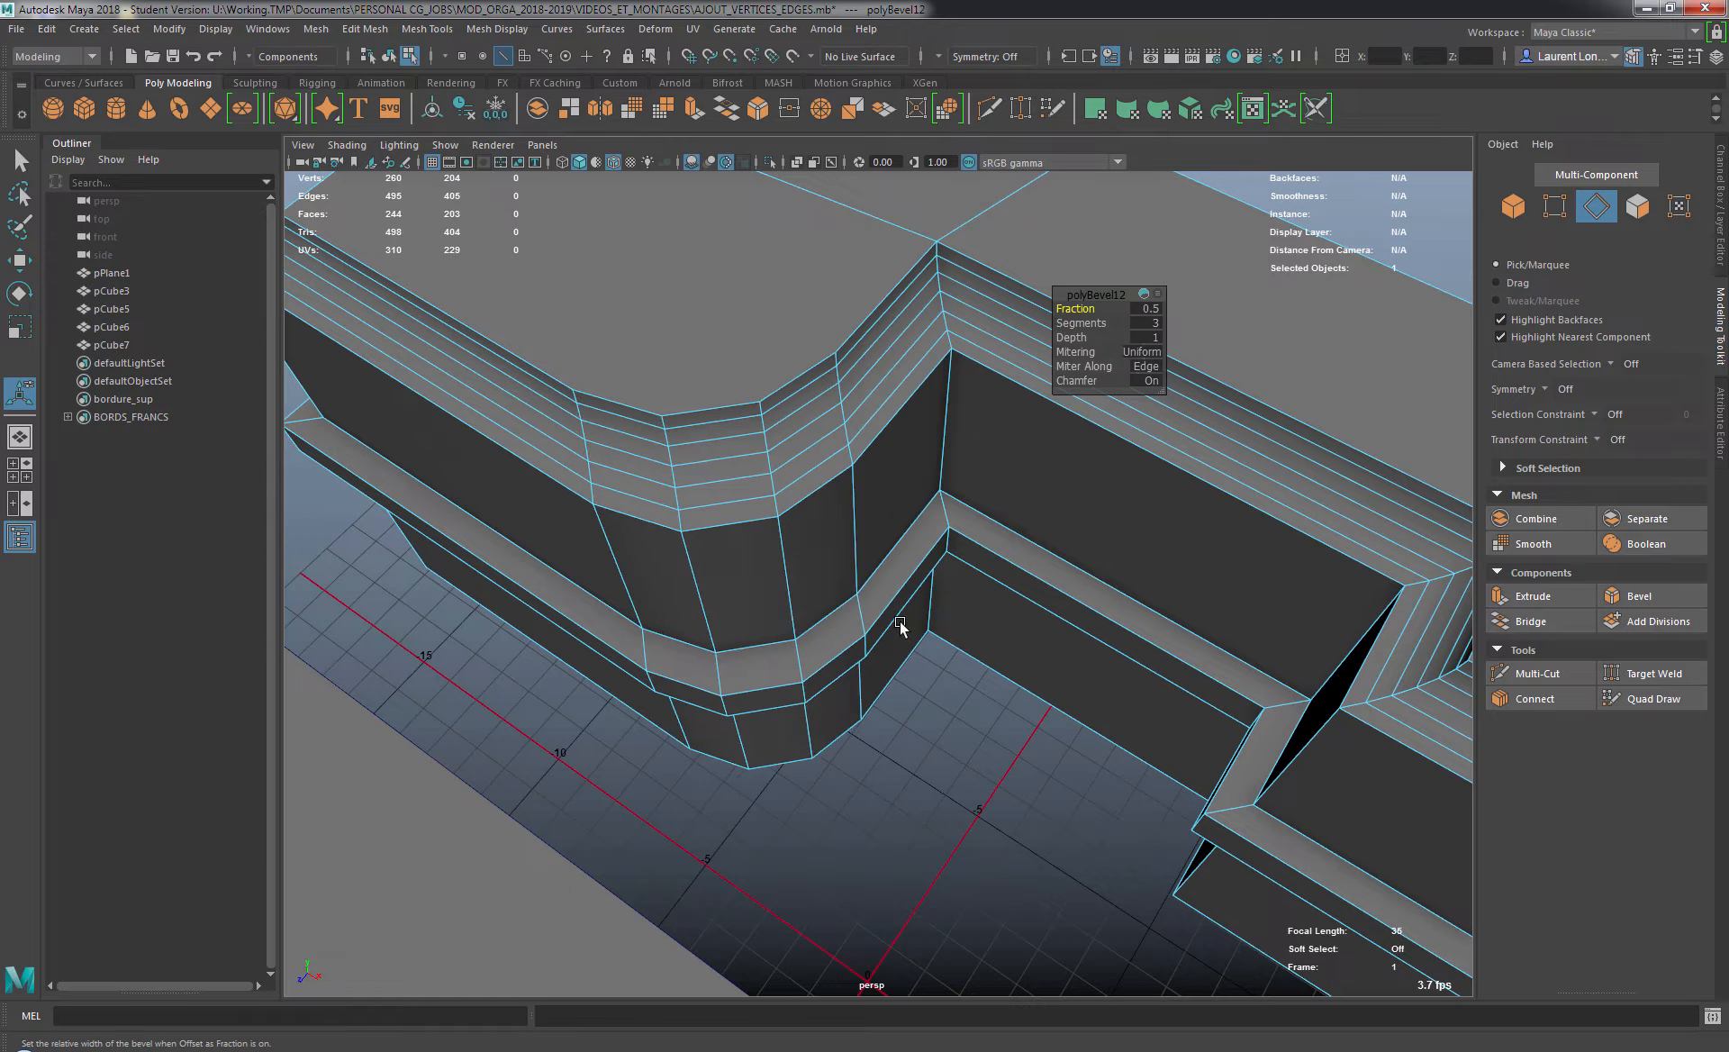
pyautogui.press('q')
# Bevel the edge loop where the top of the protruding band meets the wall with a Fraction of 0.29 and 3 Segments.
pyautogui.keyDown('alt'); pyautogui.moveTo(945, 743); pyautogui.dragTo(1052, 571); pyautogui.keyUp('alt')
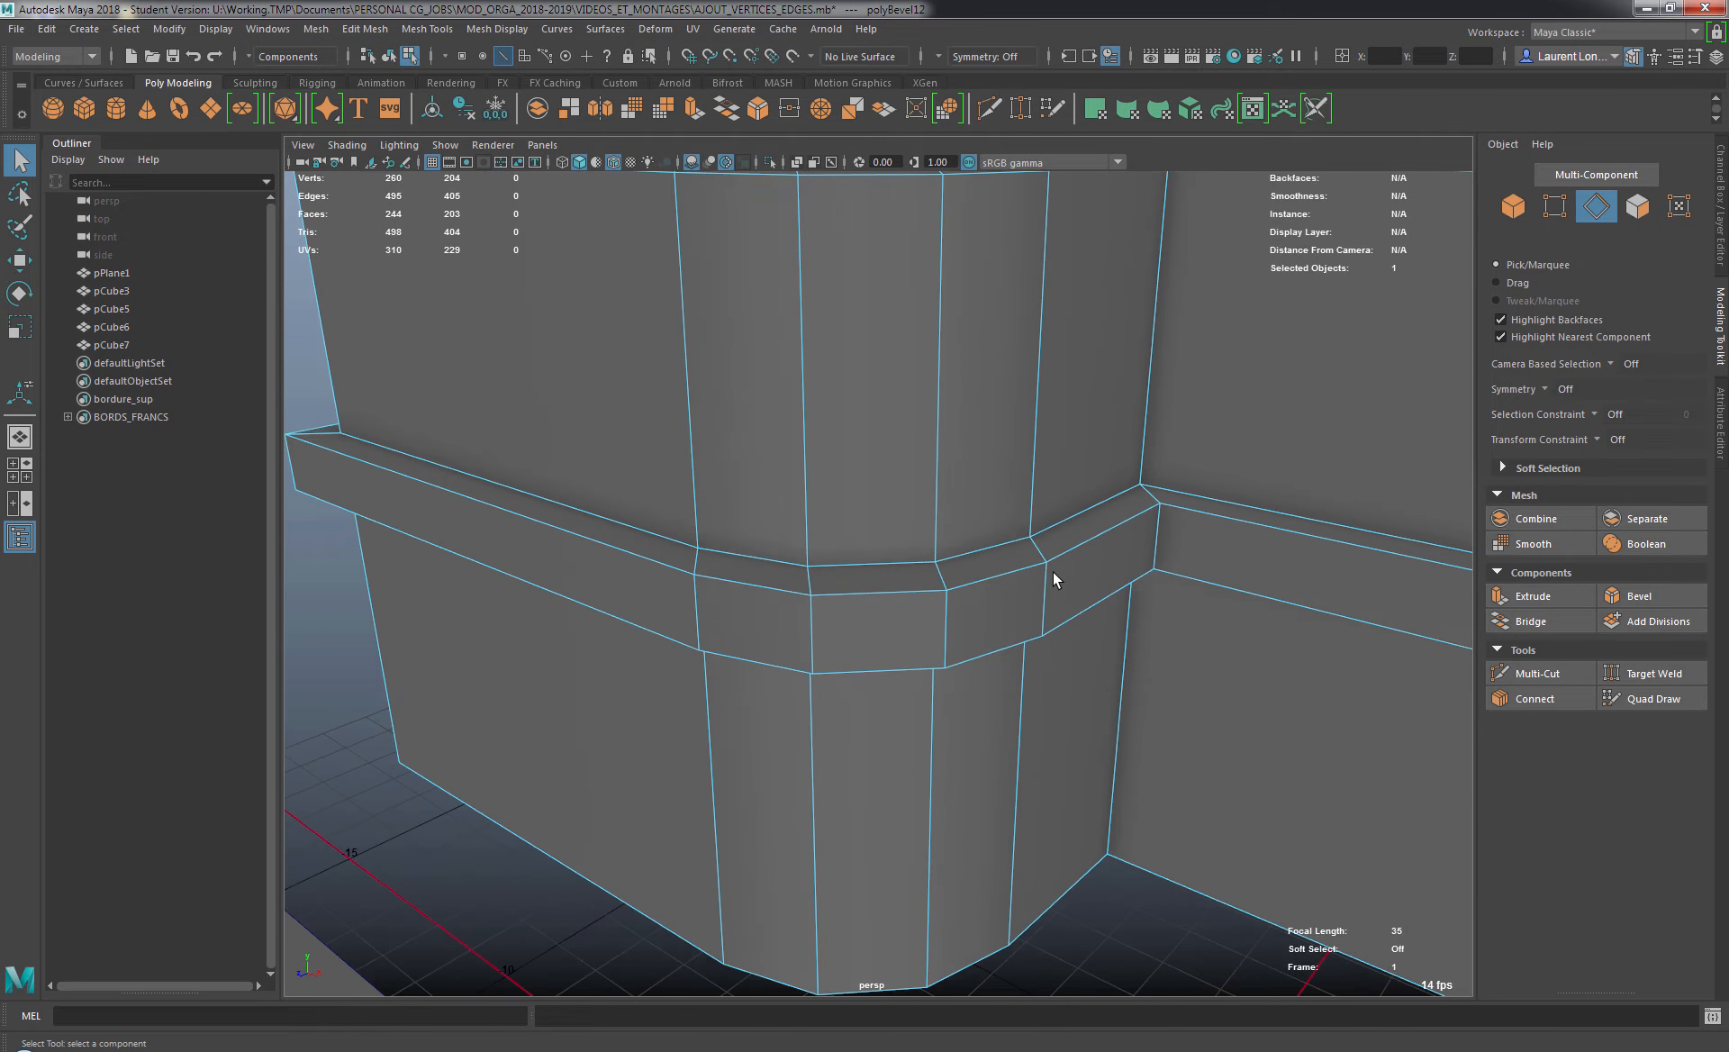
pyautogui.doubleClick(840, 571)
pyautogui.keyDown('alt'); pyautogui.moveTo(884, 489); pyautogui.dragTo(788, 497); pyautogui.keyUp('alt')
pyautogui.hotkey('ctrl', 'b')
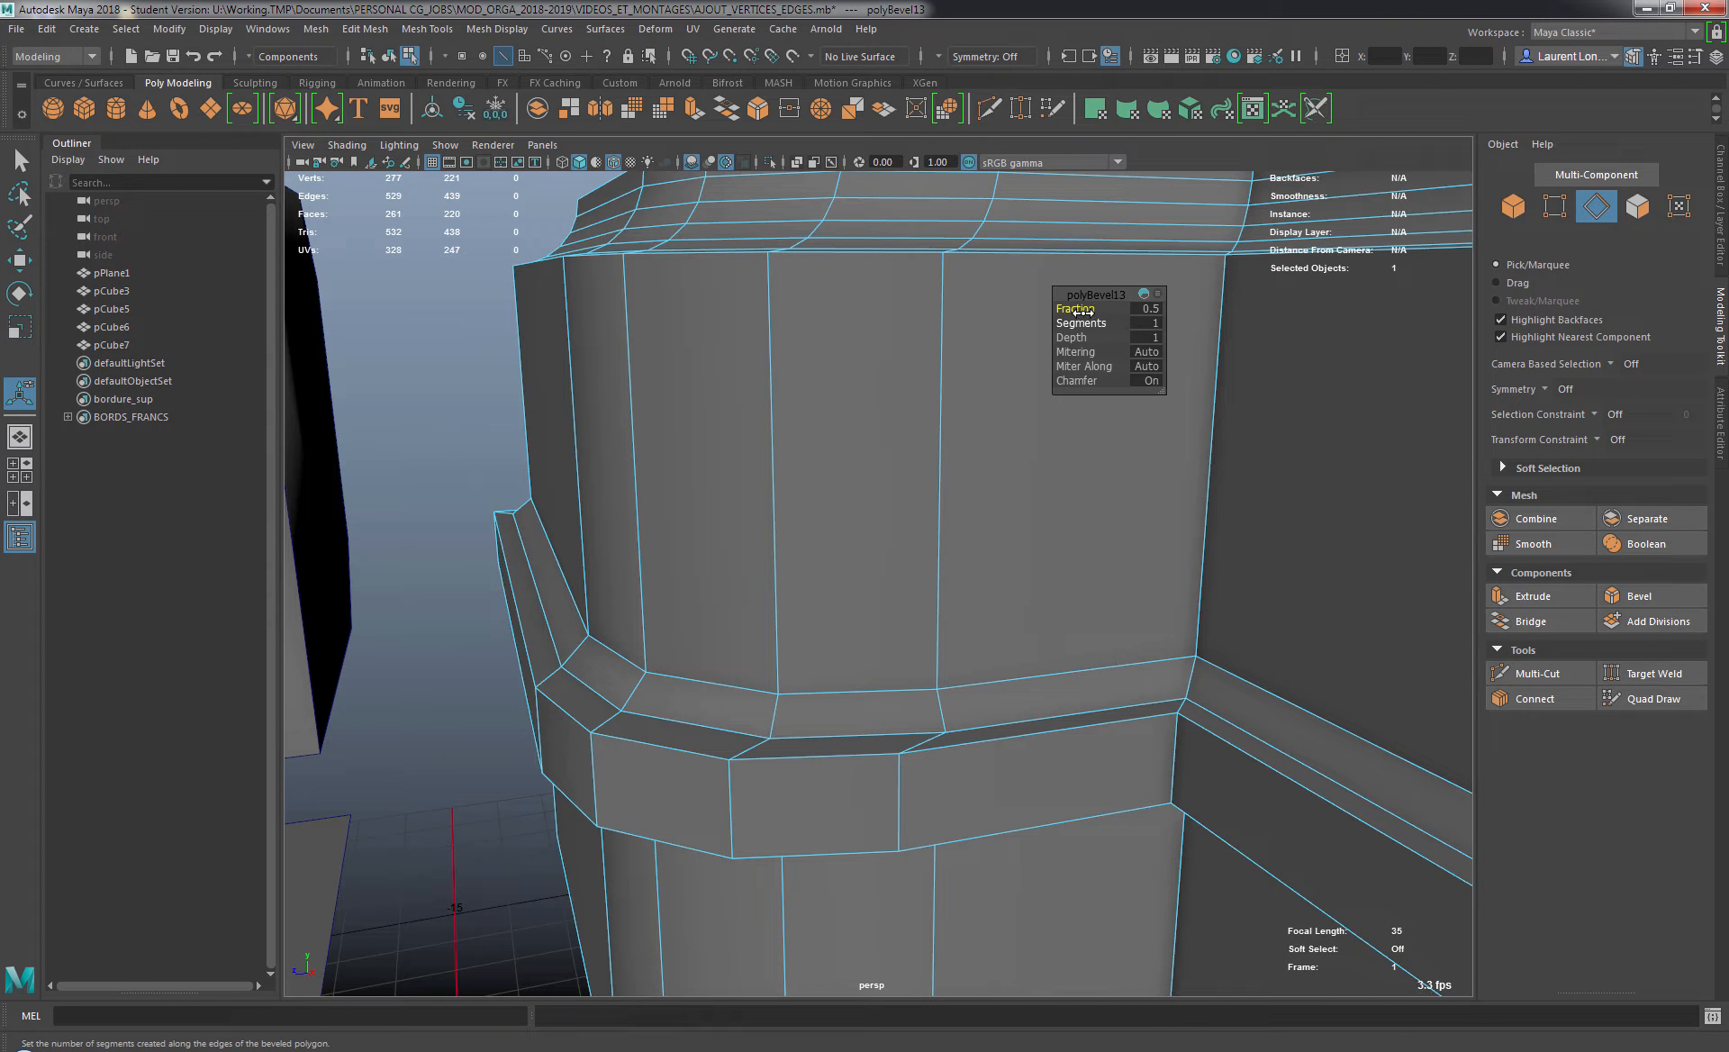
pyautogui.moveTo(1083, 309); pyautogui.dragTo(1066, 323)
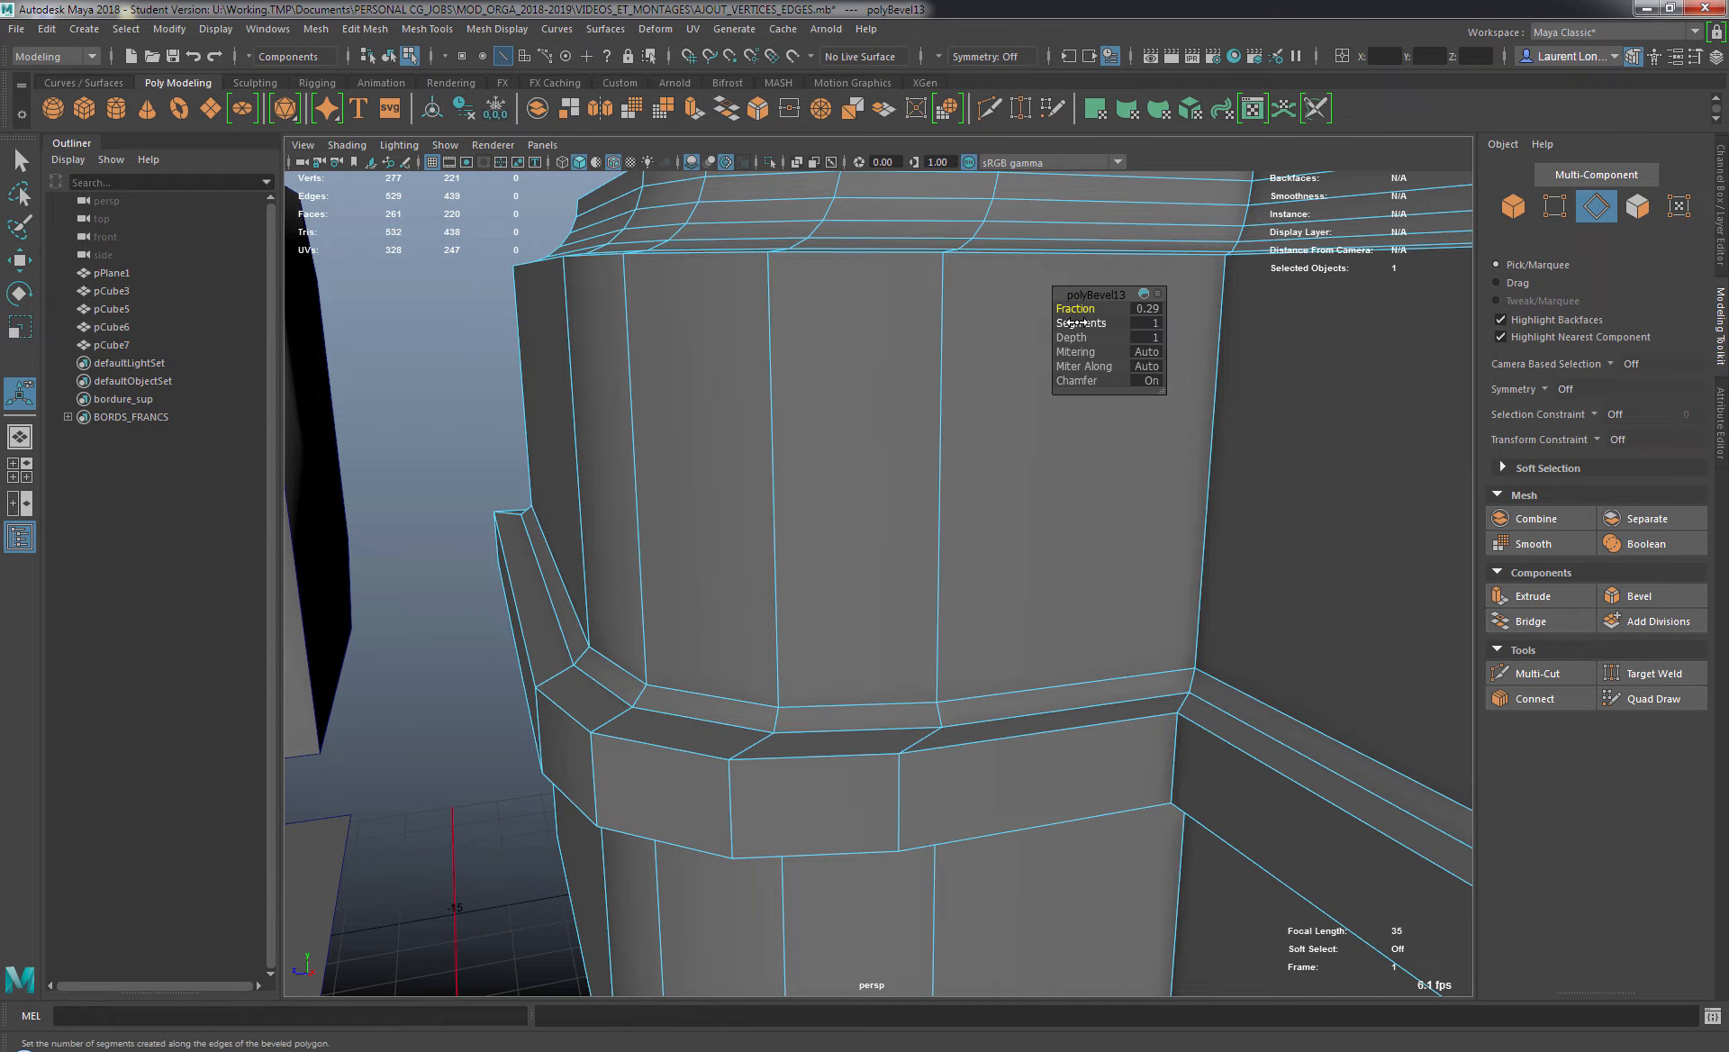
pyautogui.moveTo(1070, 322); pyautogui.dragTo(1095, 322)
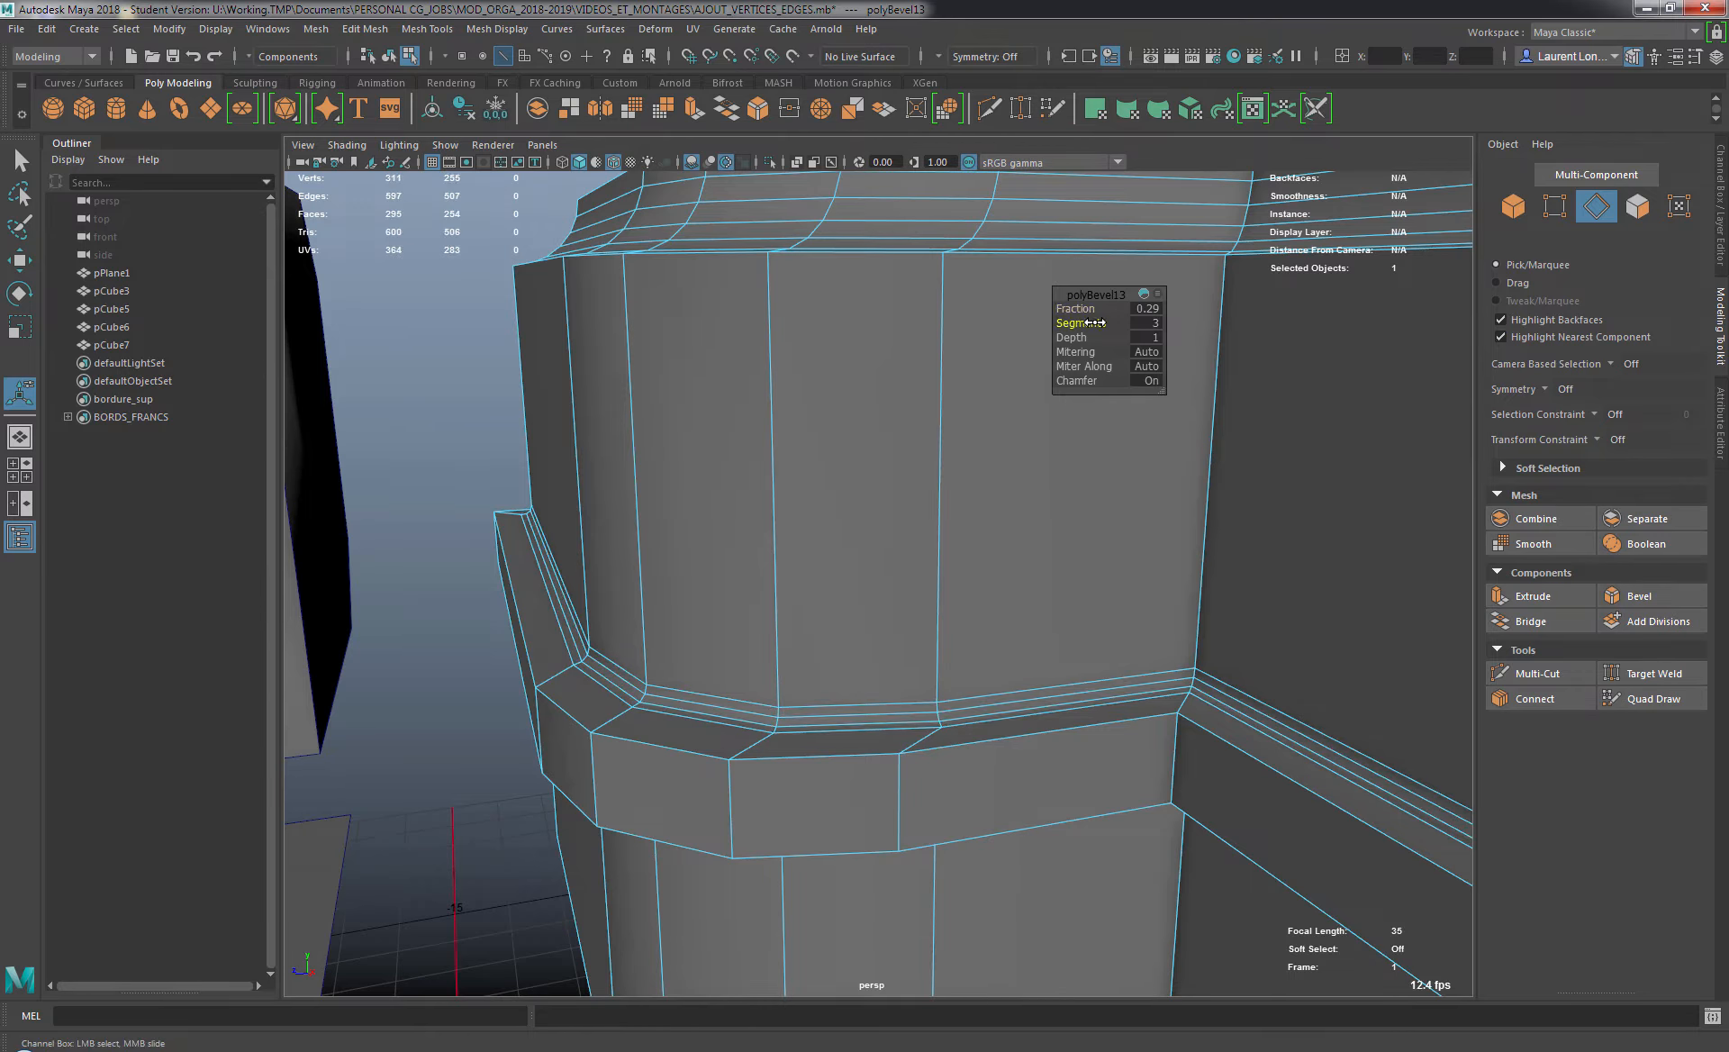
# Try a Depth of -1 on the band's upper bevel and restore it to 1.
pyautogui.keyDown('alt'); pyautogui.moveTo(772, 548); pyautogui.dragTo(782, 476); pyautogui.keyUp('alt')
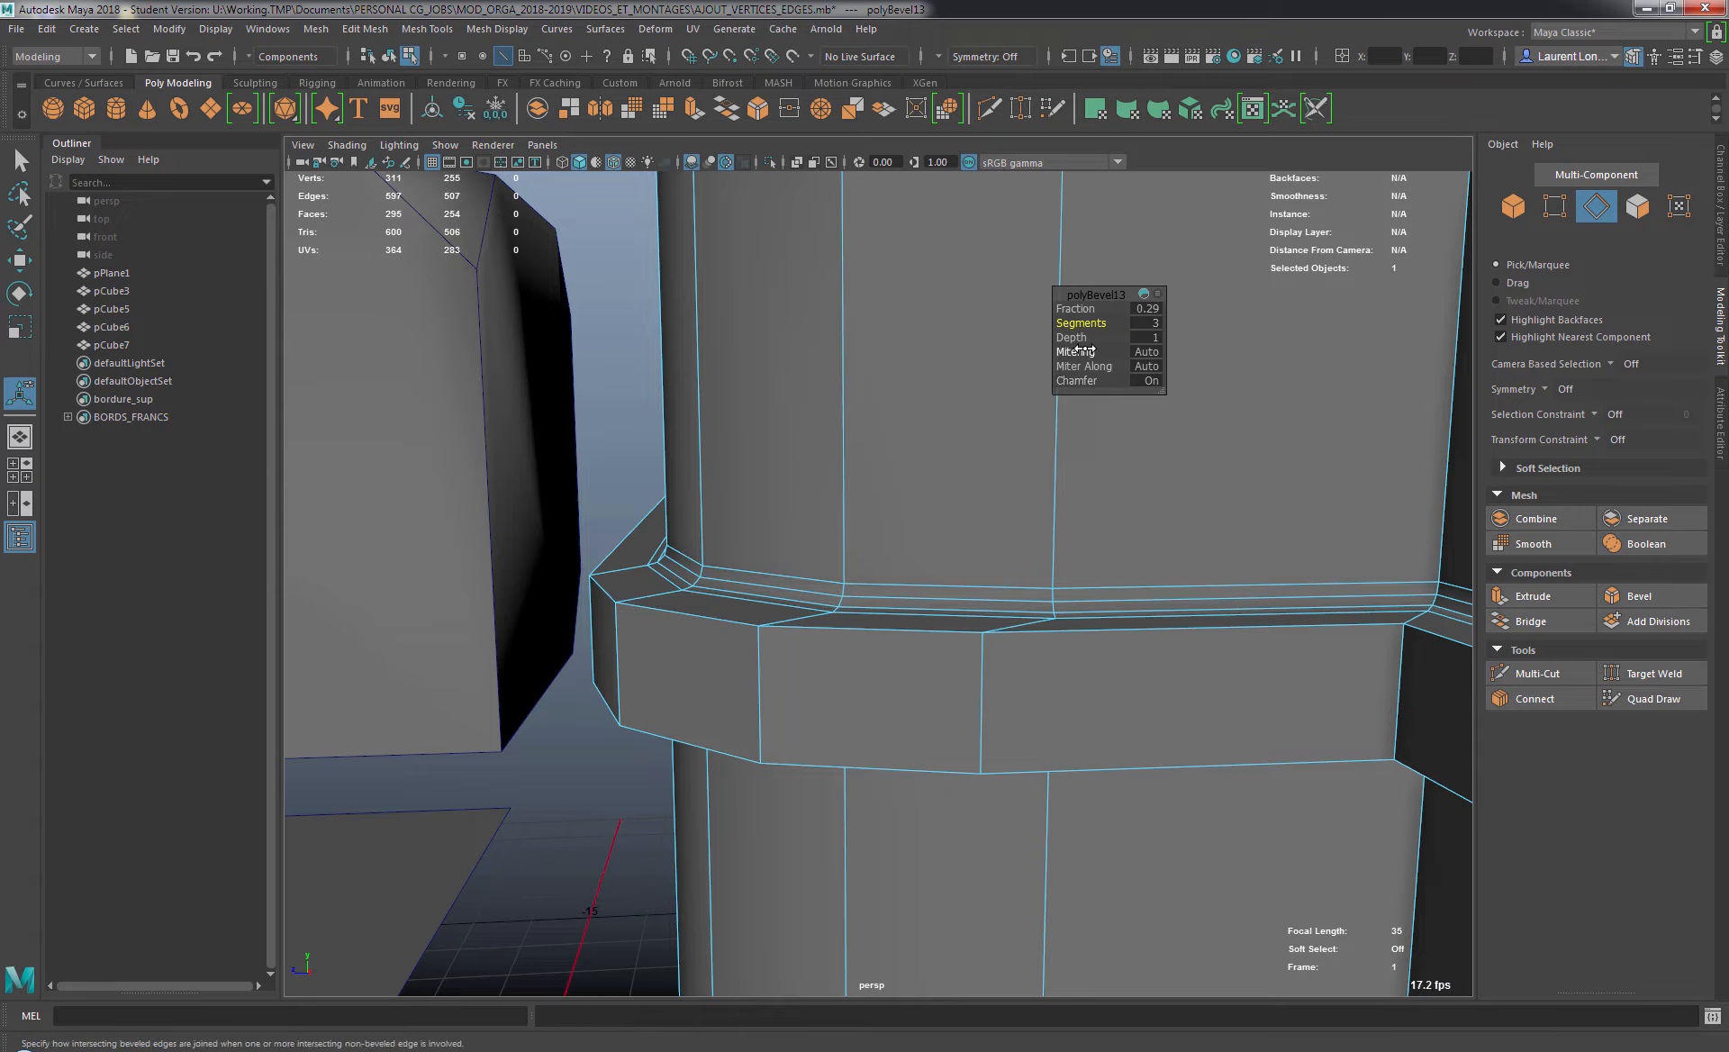
pyautogui.moveTo(1070, 338); pyautogui.dragTo(973, 345)
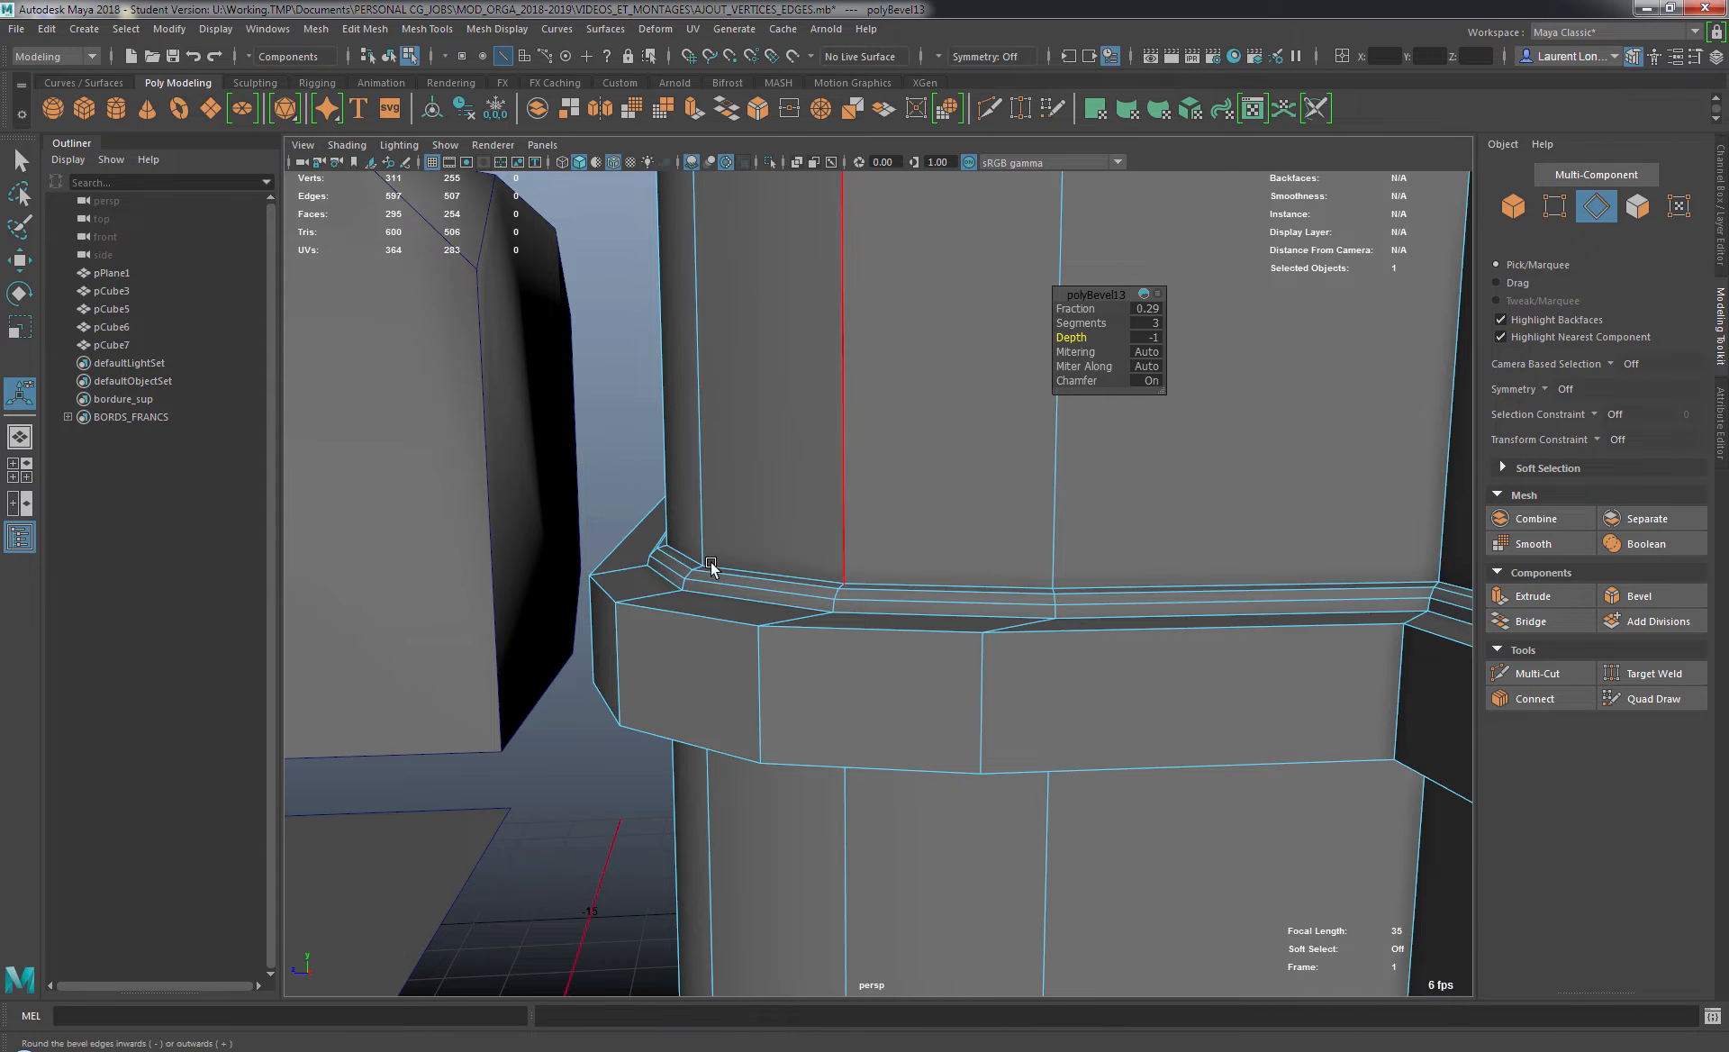
pyautogui.scroll(3, 616, 537)
pyautogui.keyDown('alt'); pyautogui.moveTo(616, 536); pyautogui.dragTo(619, 538, button='right'); pyautogui.keyUp('alt')
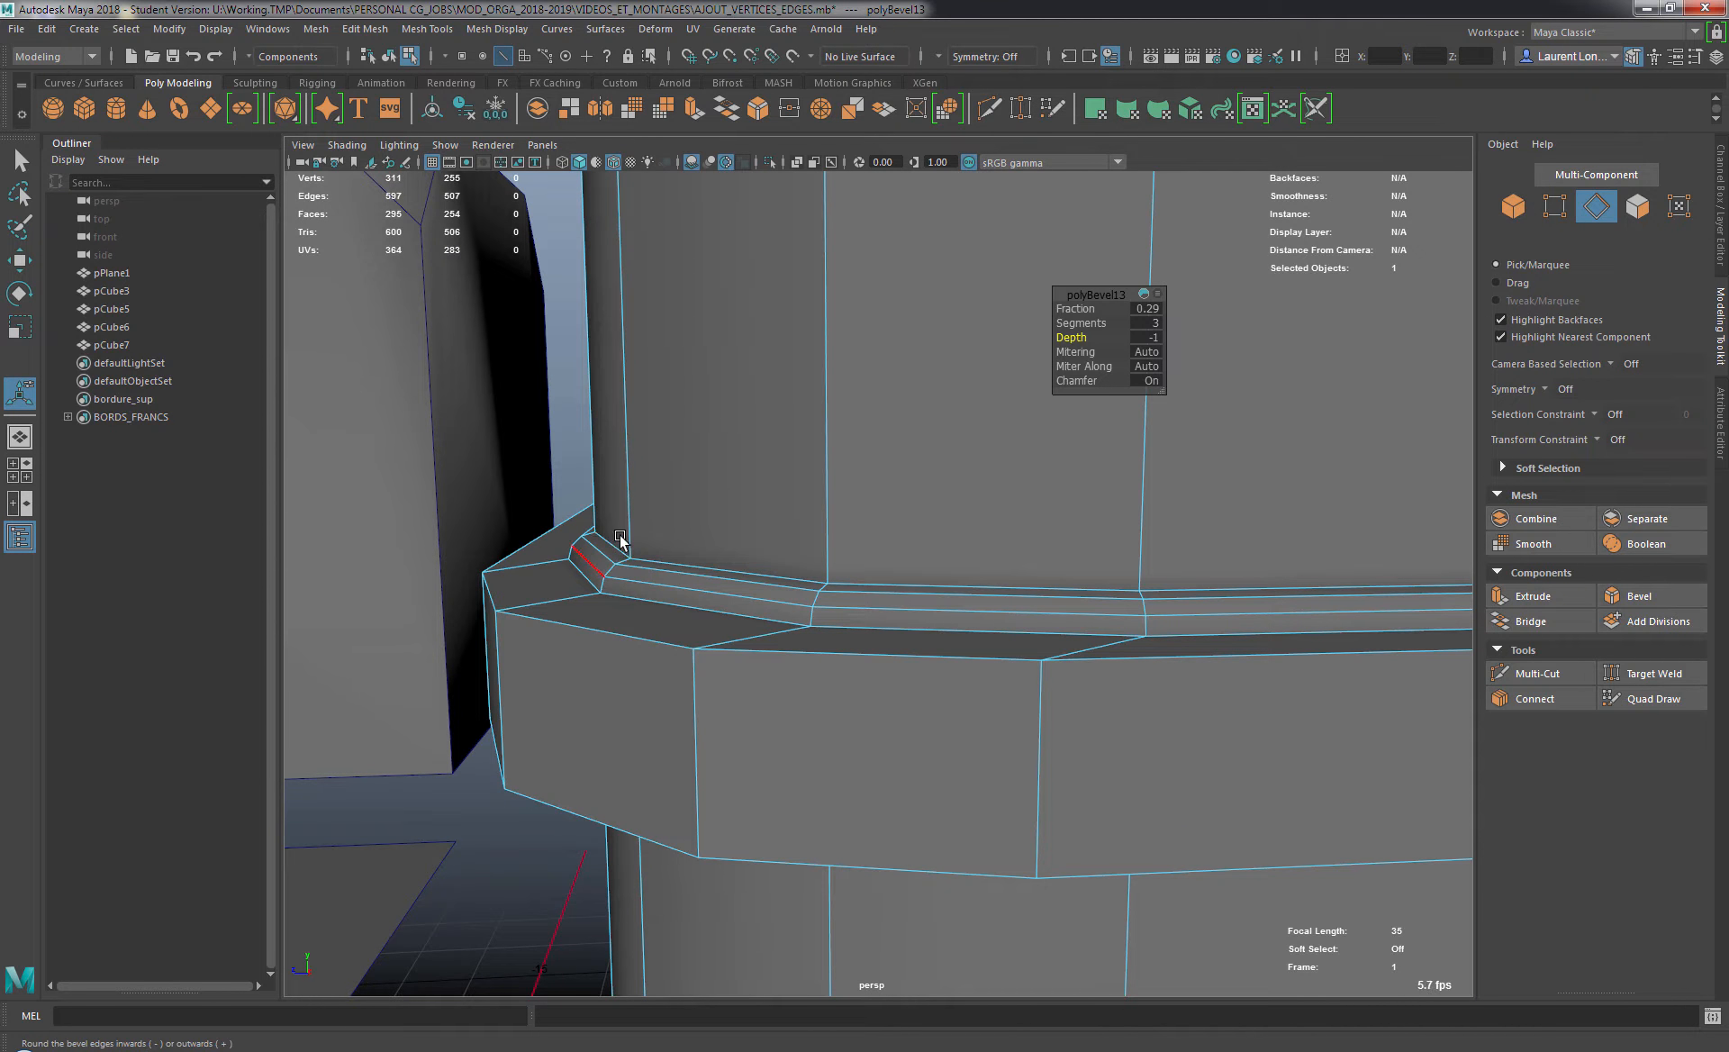
pyautogui.moveTo(1090, 337); pyautogui.dragTo(1158, 341)
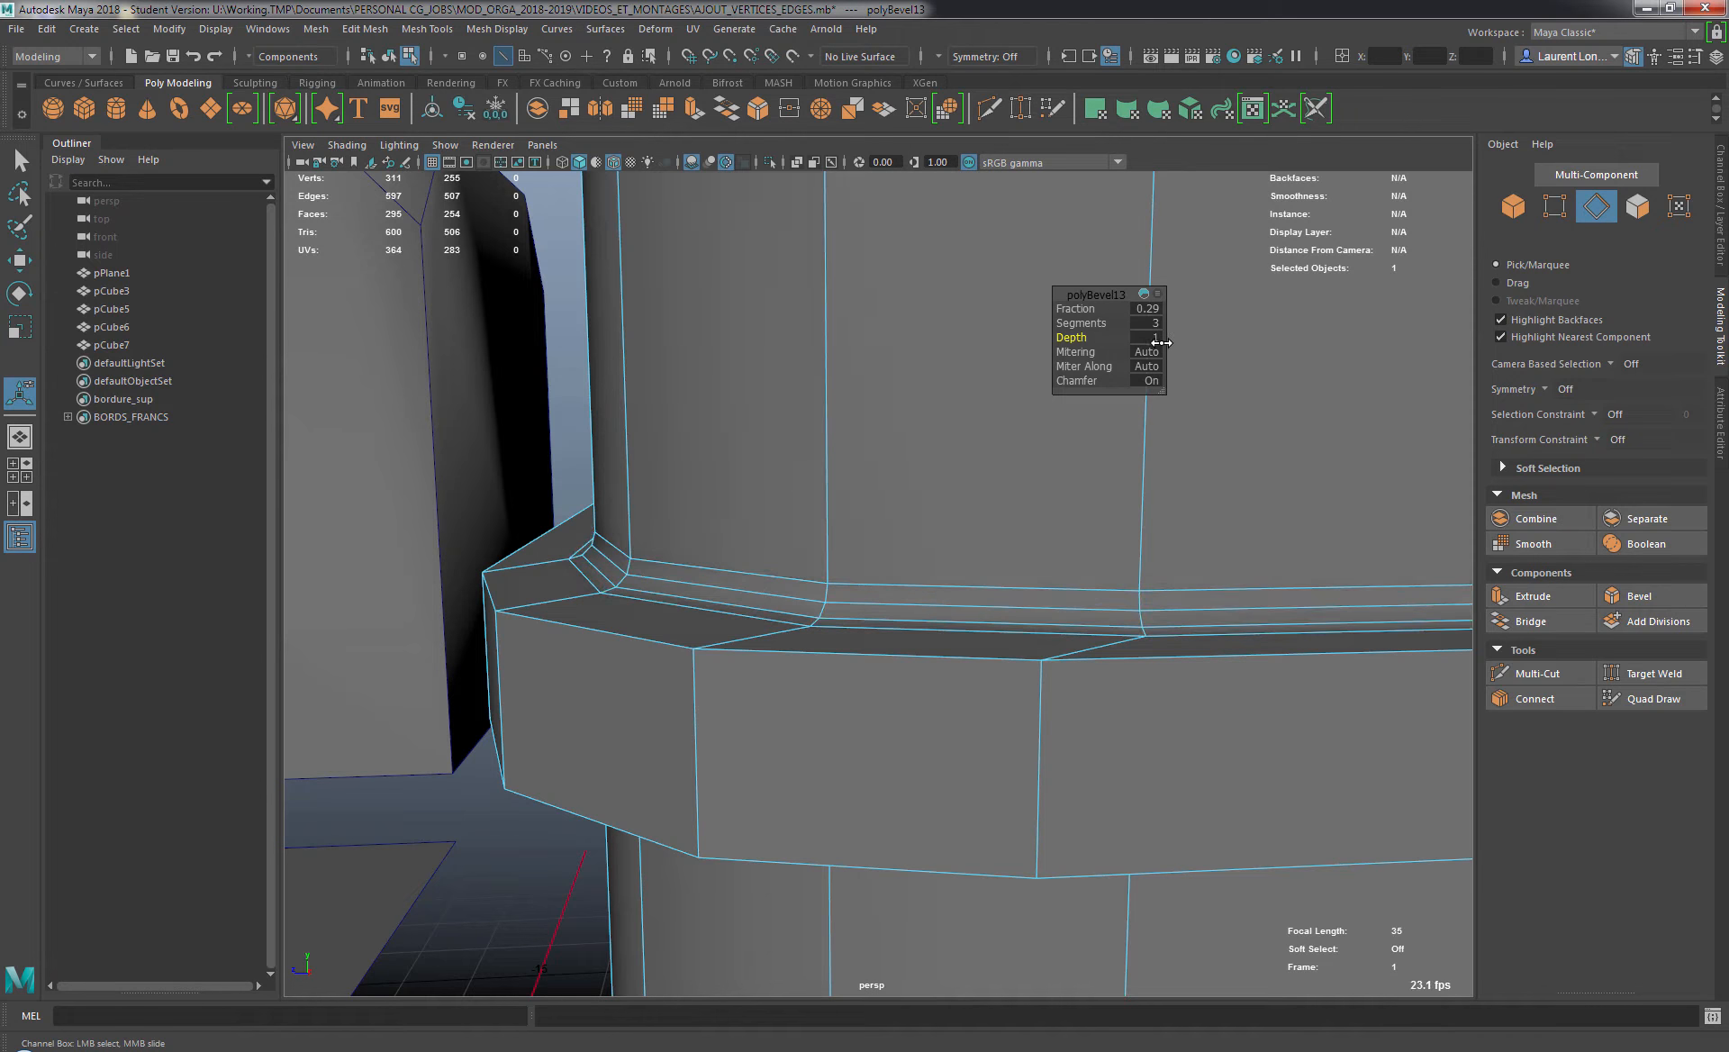
# Examine the band's upper bevel and copy its attributes.
pyautogui.keyDown('alt'); pyautogui.moveTo(777, 477); pyautogui.dragTo(697, 489, button='right'); pyautogui.keyUp('alt')
pyautogui.keyDown('alt'); pyautogui.moveTo(696, 489); pyautogui.dragTo(585, 615); pyautogui.keyUp('alt')
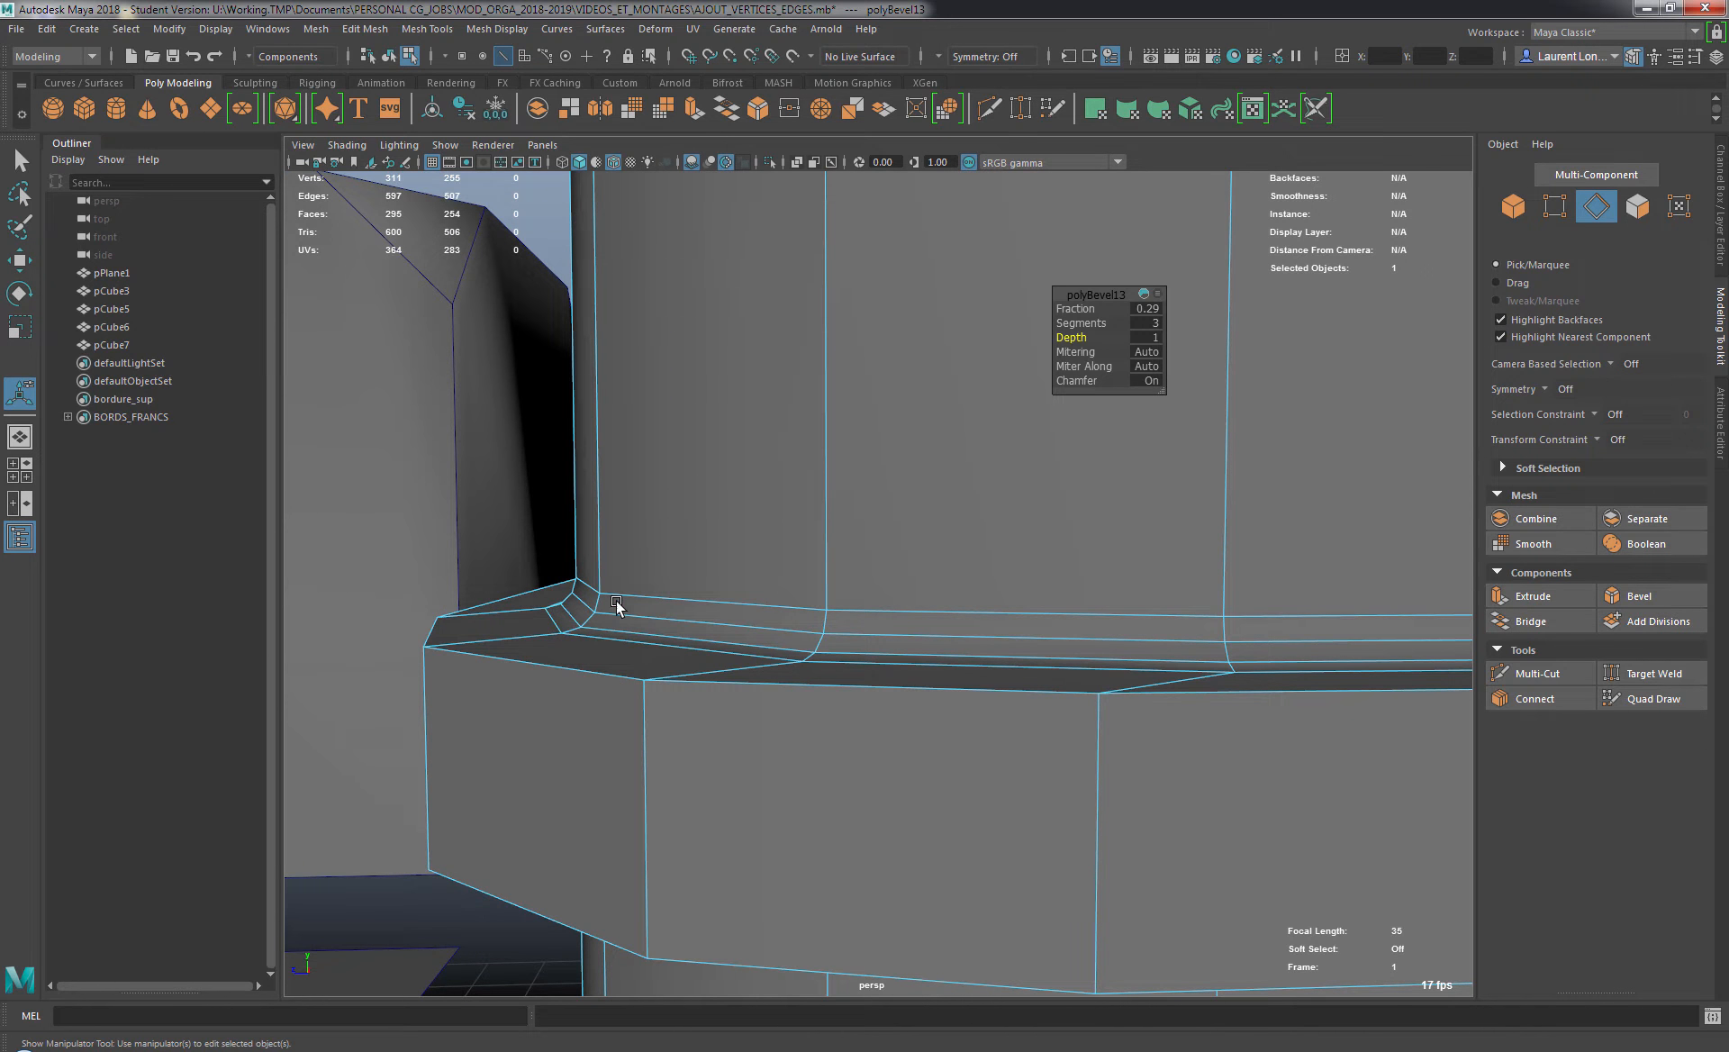
pyautogui.keyDown('alt'); pyautogui.moveTo(703, 576); pyautogui.dragTo(720, 608); pyautogui.keyUp('alt')
pyautogui.keyDown('alt'); pyautogui.moveTo(788, 456); pyautogui.dragTo(901, 458, button='middle'); pyautogui.keyUp('alt')
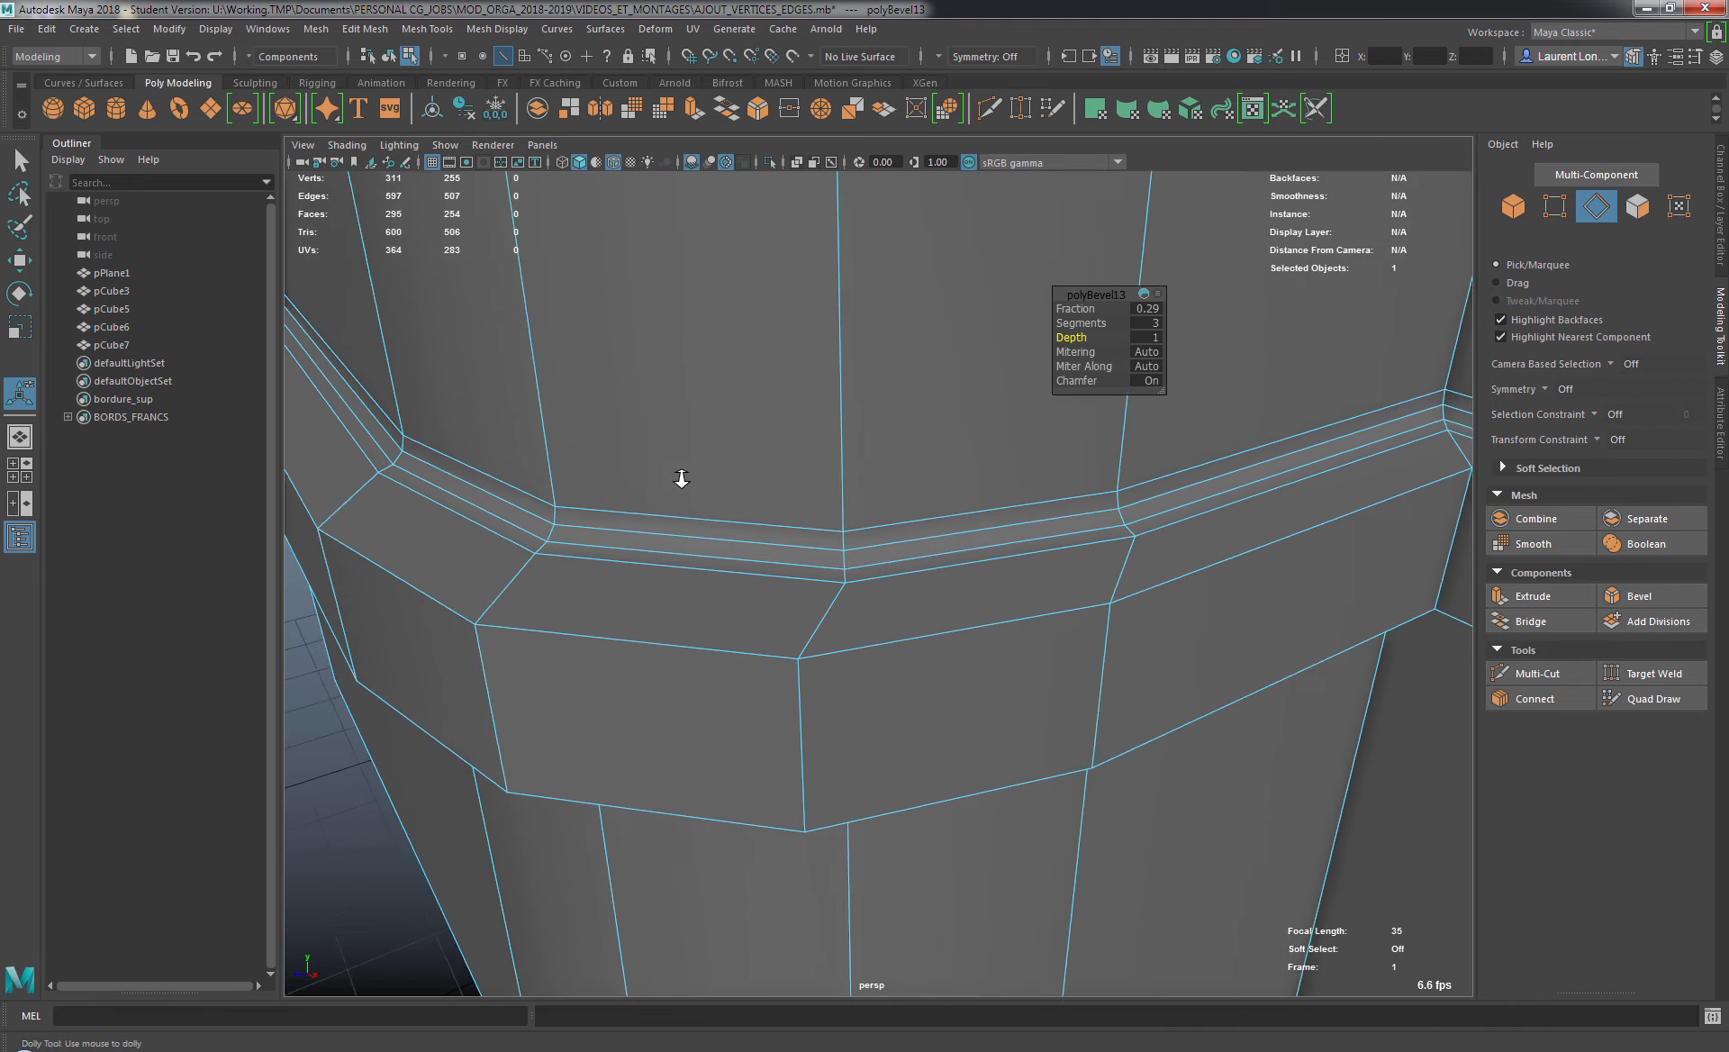
pyautogui.keyDown('alt'); pyautogui.moveTo(680, 473); pyautogui.dragTo(640, 471); pyautogui.keyUp('alt')
pyautogui.keyDown('alt'); pyautogui.moveTo(721, 450); pyautogui.dragTo(799, 437, button='middle'); pyautogui.keyUp('alt')
pyautogui.keyDown('alt'); pyautogui.moveTo(800, 437); pyautogui.dragTo(1126, 343); pyautogui.keyUp('alt')
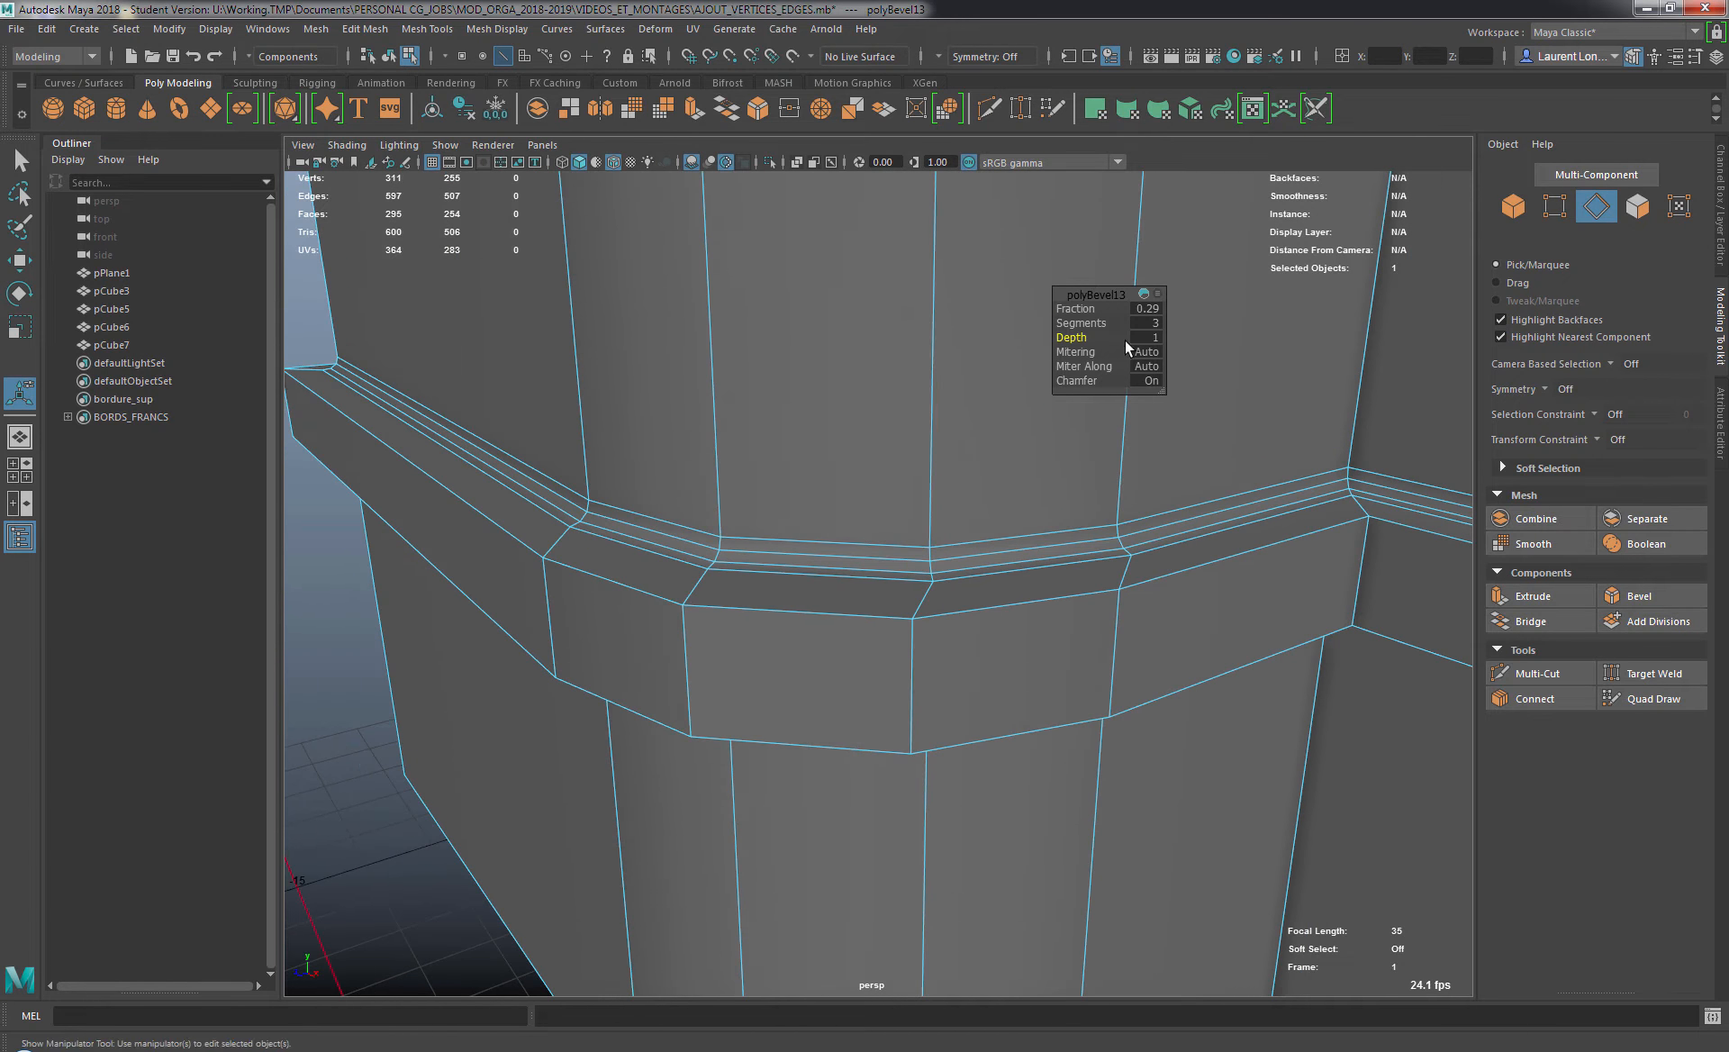
pyautogui.rightClick(1159, 293)
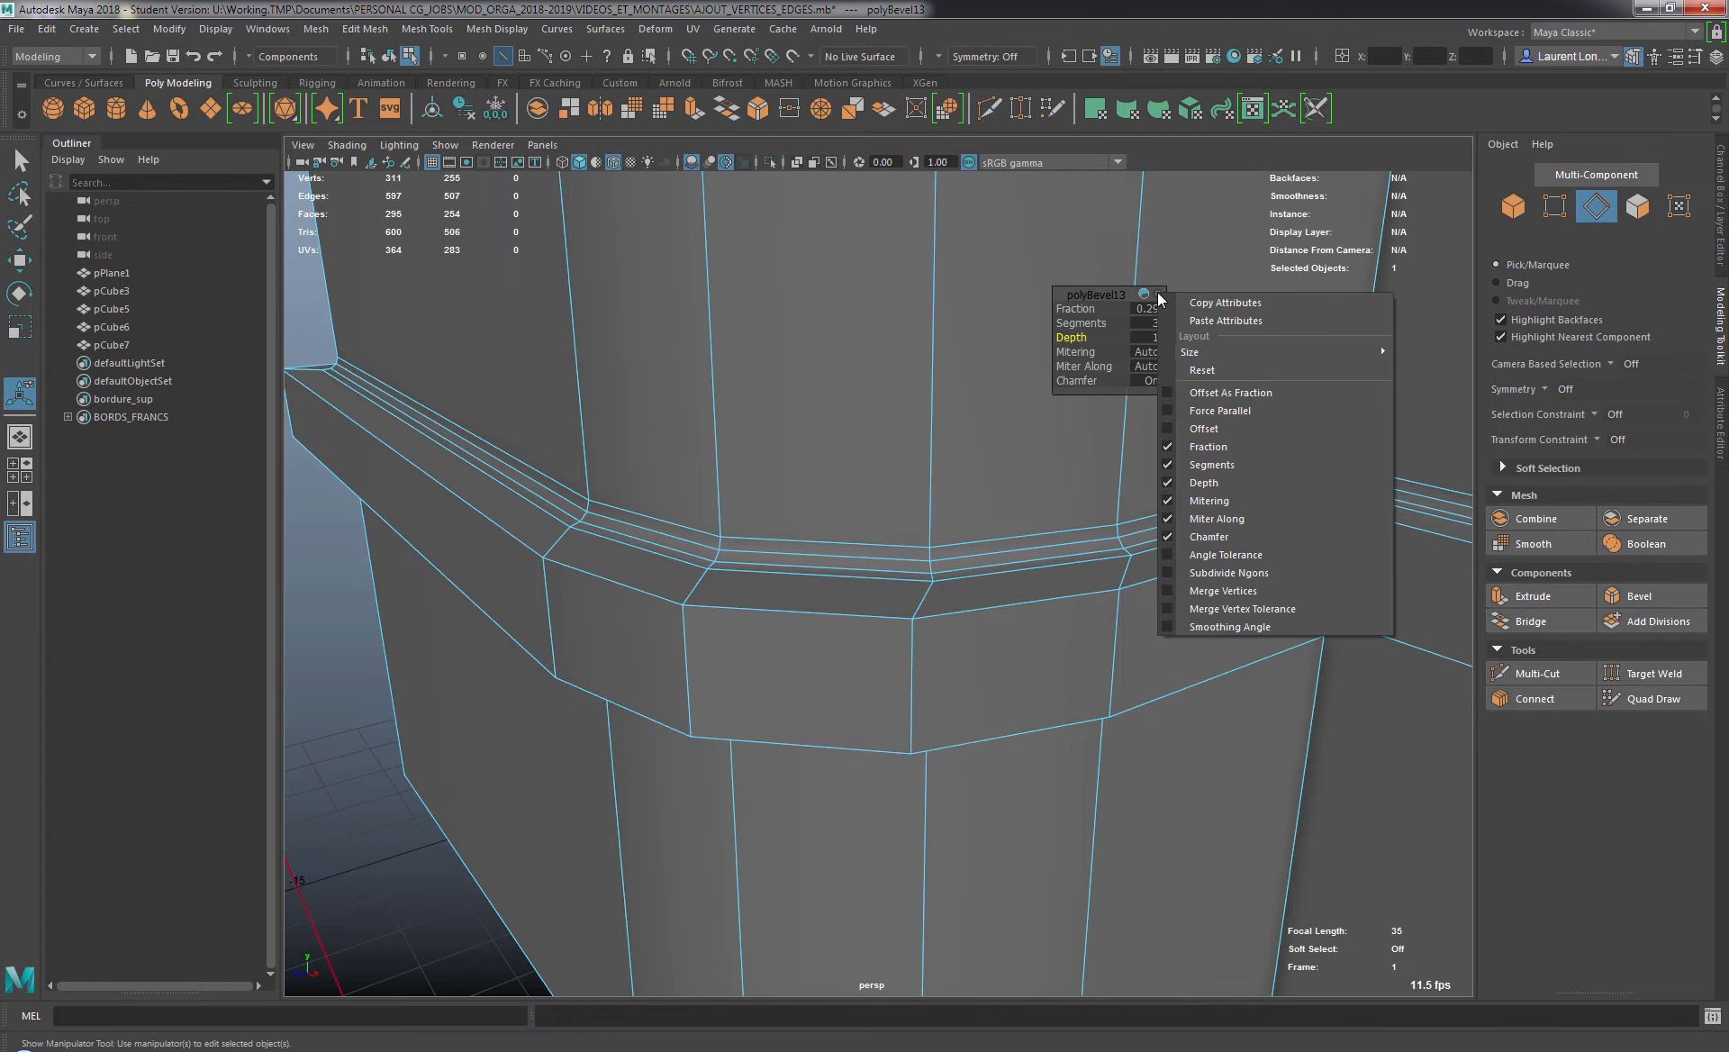
pyautogui.click(1259, 304)
# Bevel the edge loop where the band's underside meets the wall and paste the copied bevel attributes onto it.
pyautogui.keyDown('alt'); pyautogui.moveTo(868, 417); pyautogui.dragTo(713, 464); pyautogui.keyUp('alt')
pyautogui.press('q')
pyautogui.keyDown('alt'); pyautogui.moveTo(857, 796); pyautogui.dragTo(786, 754); pyautogui.keyUp('alt')
pyautogui.doubleClick(786, 743)
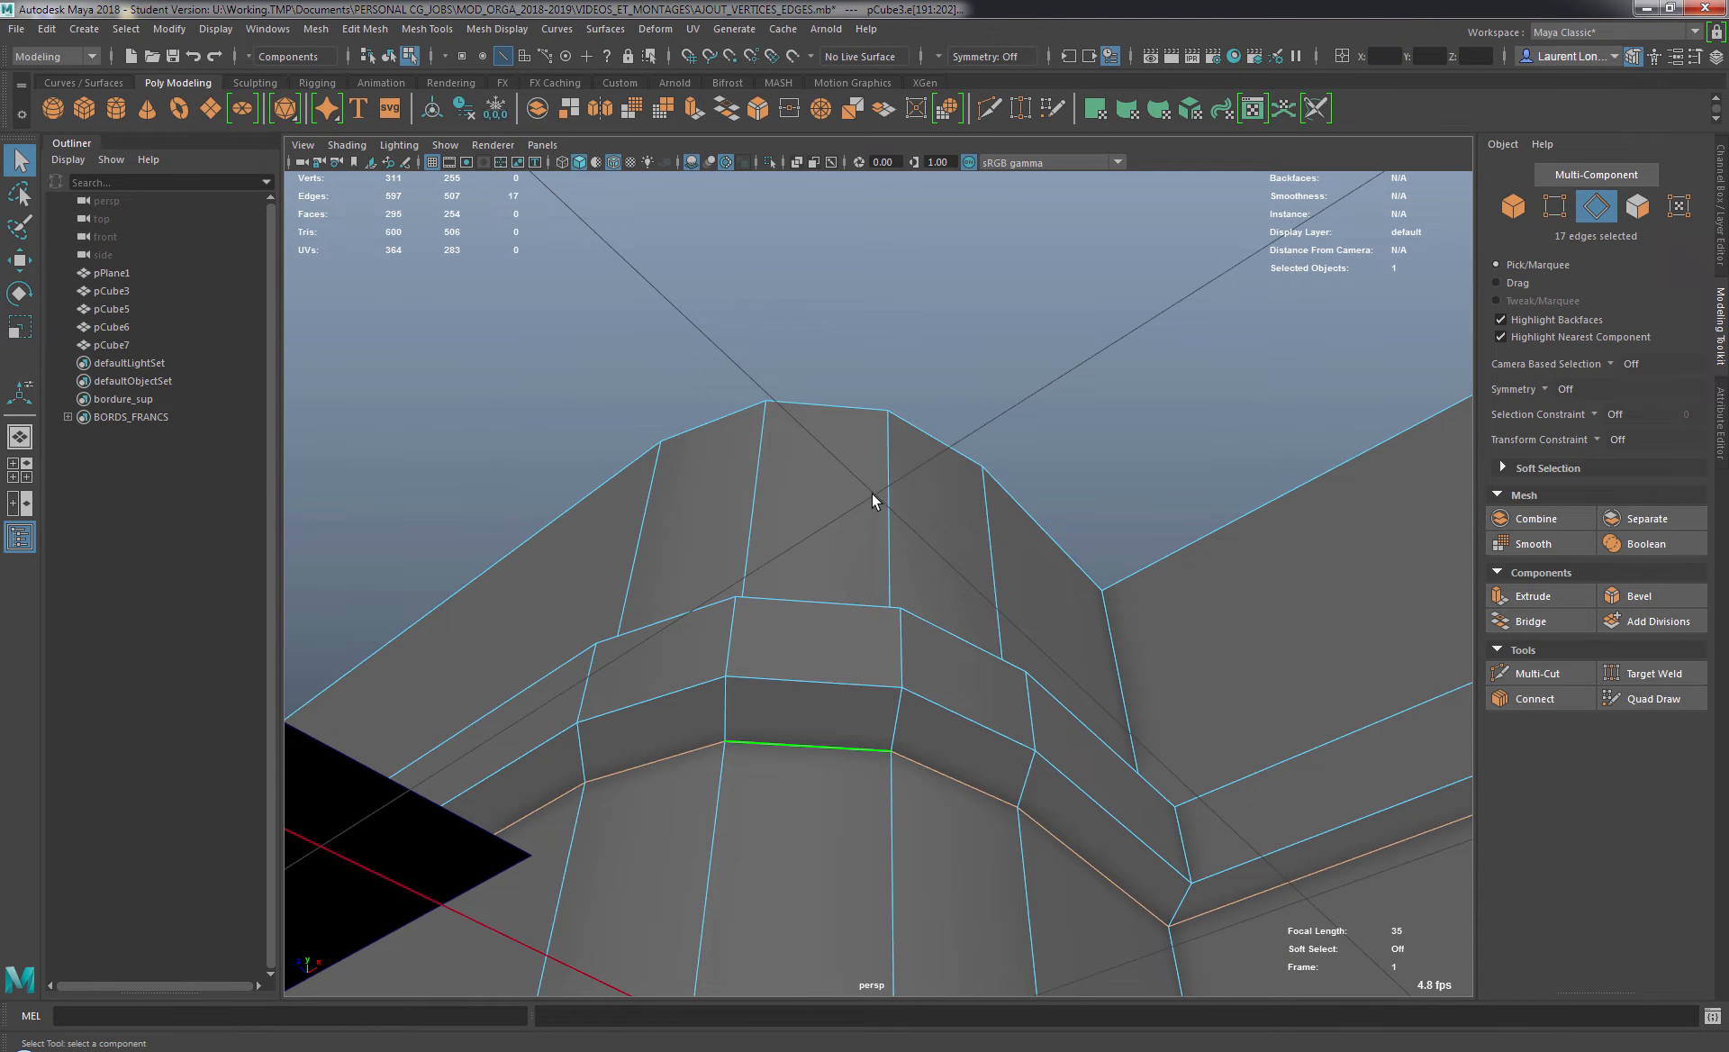
pyautogui.keyDown('alt'); pyautogui.moveTo(872, 493); pyautogui.dragTo(860, 535); pyautogui.keyUp('alt')
pyautogui.hotkey('ctrl', 'b')
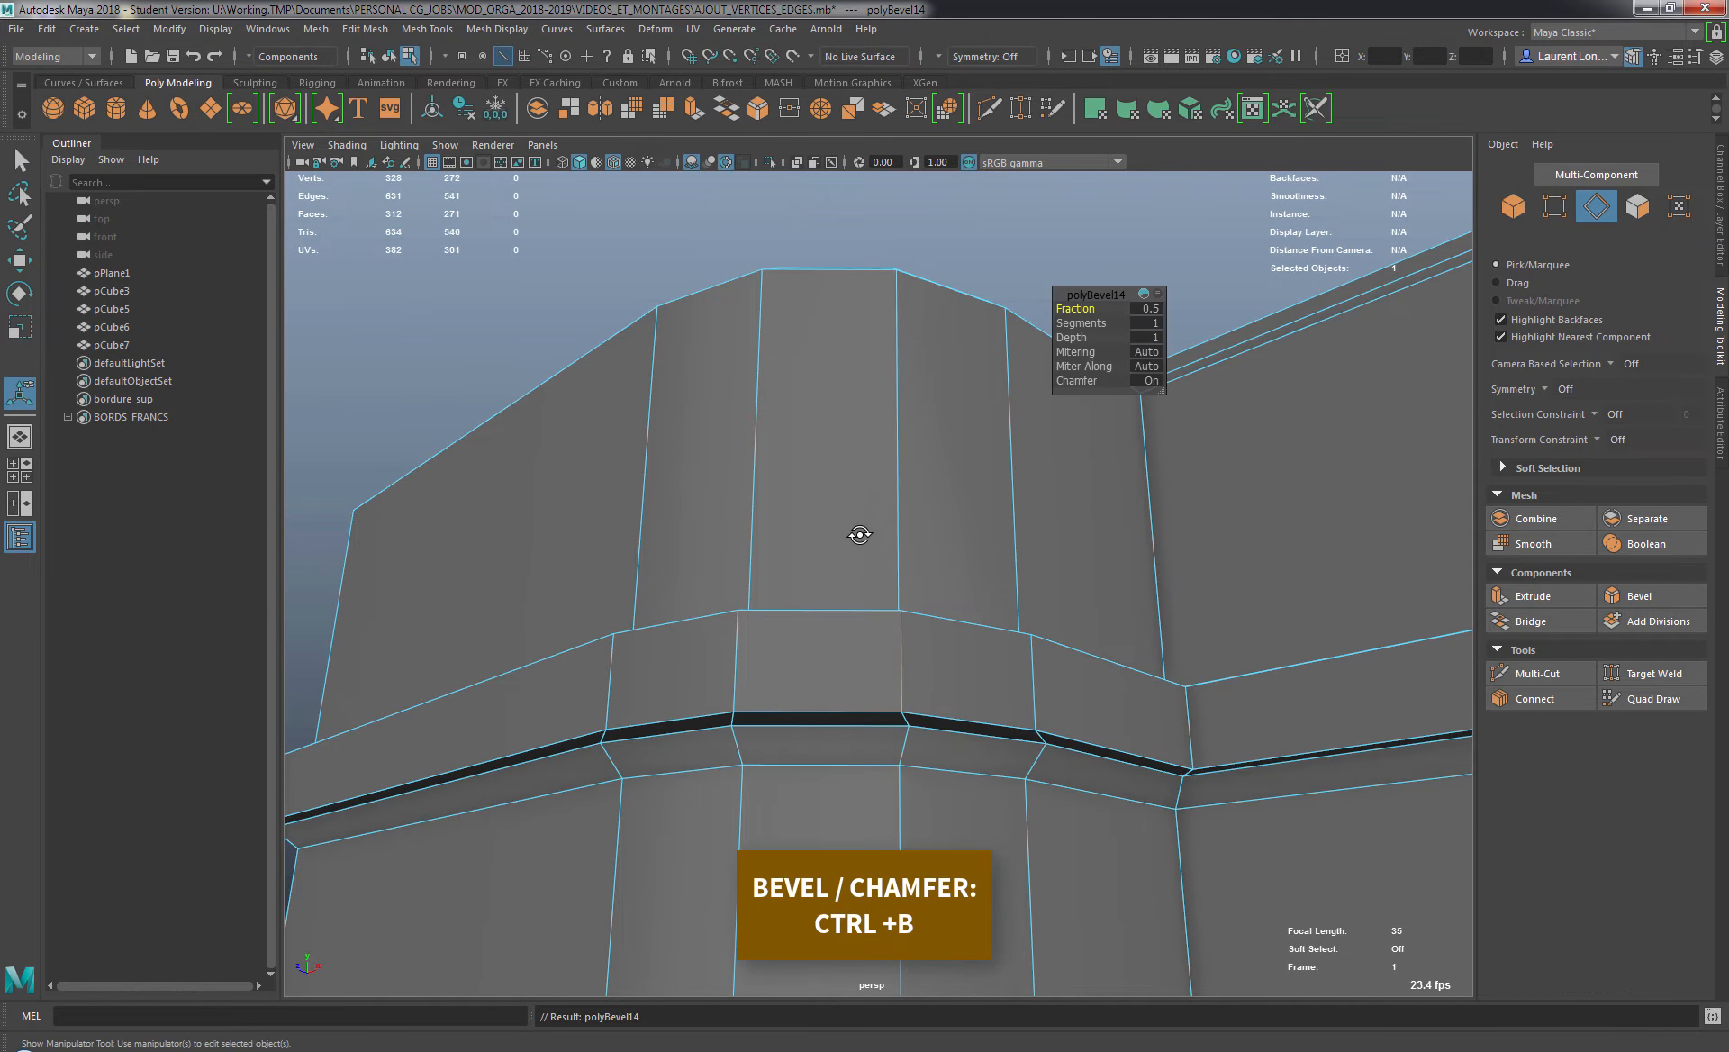
pyautogui.click(1154, 294)
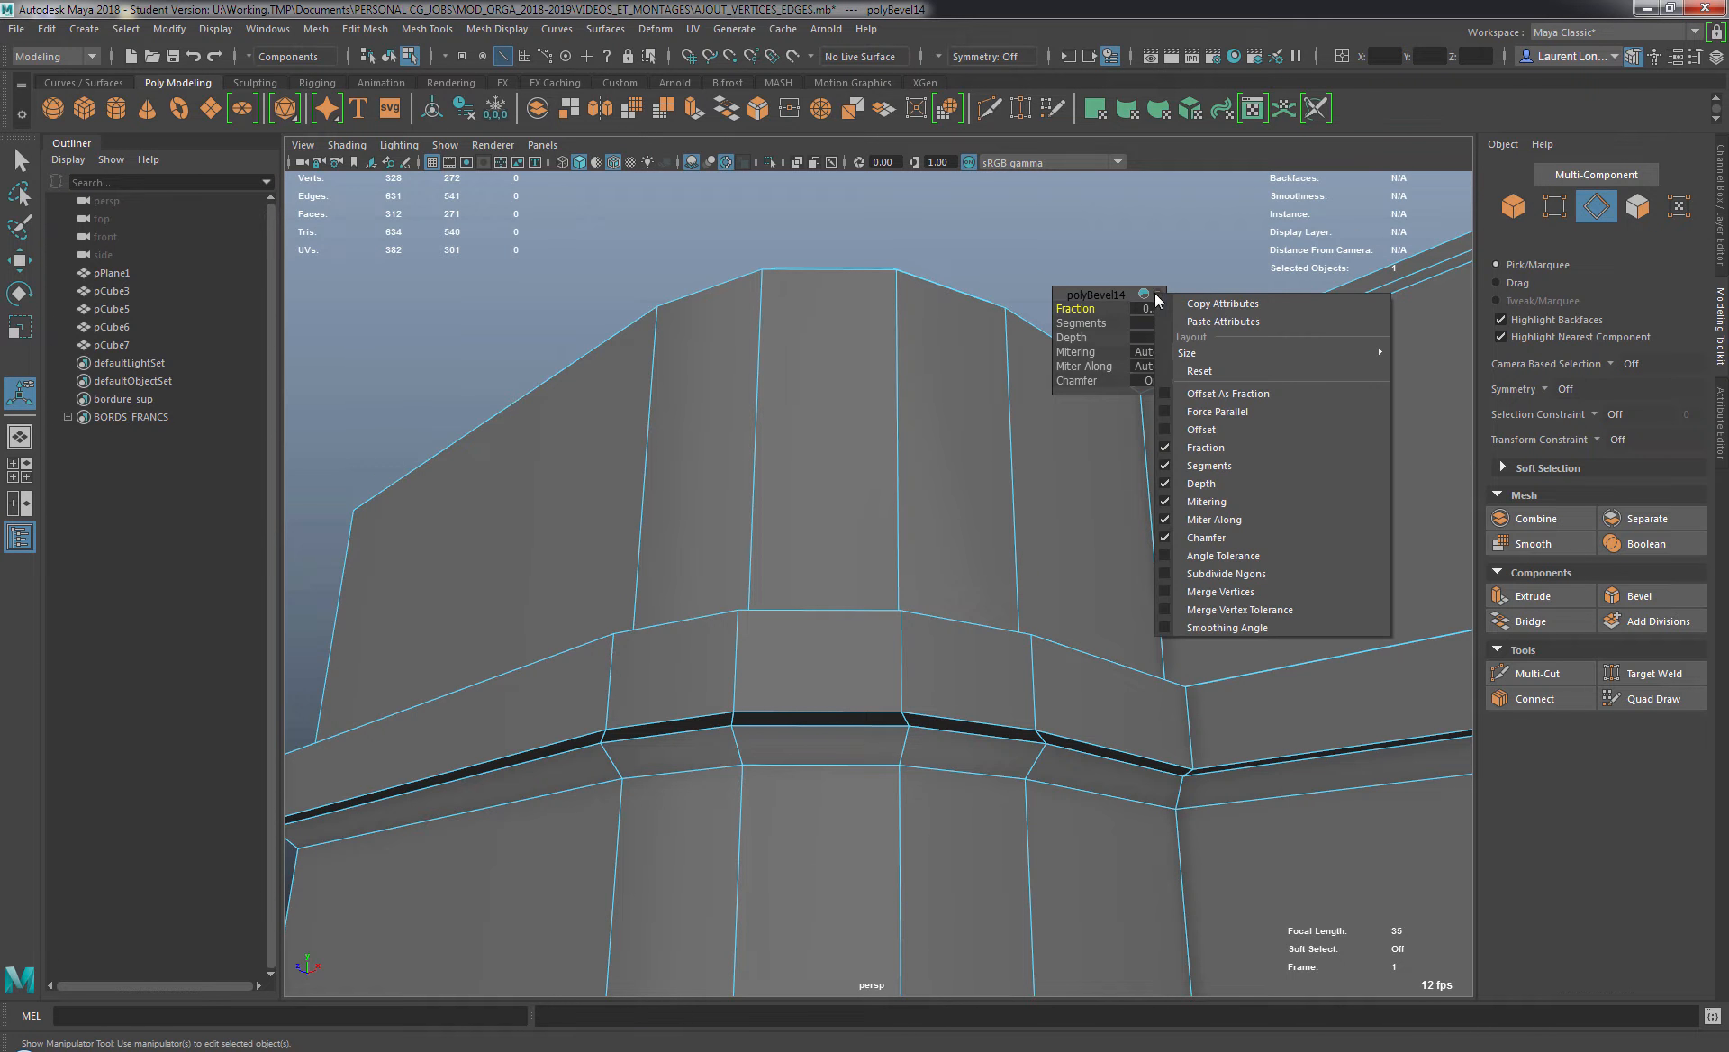
pyautogui.click(1229, 322)
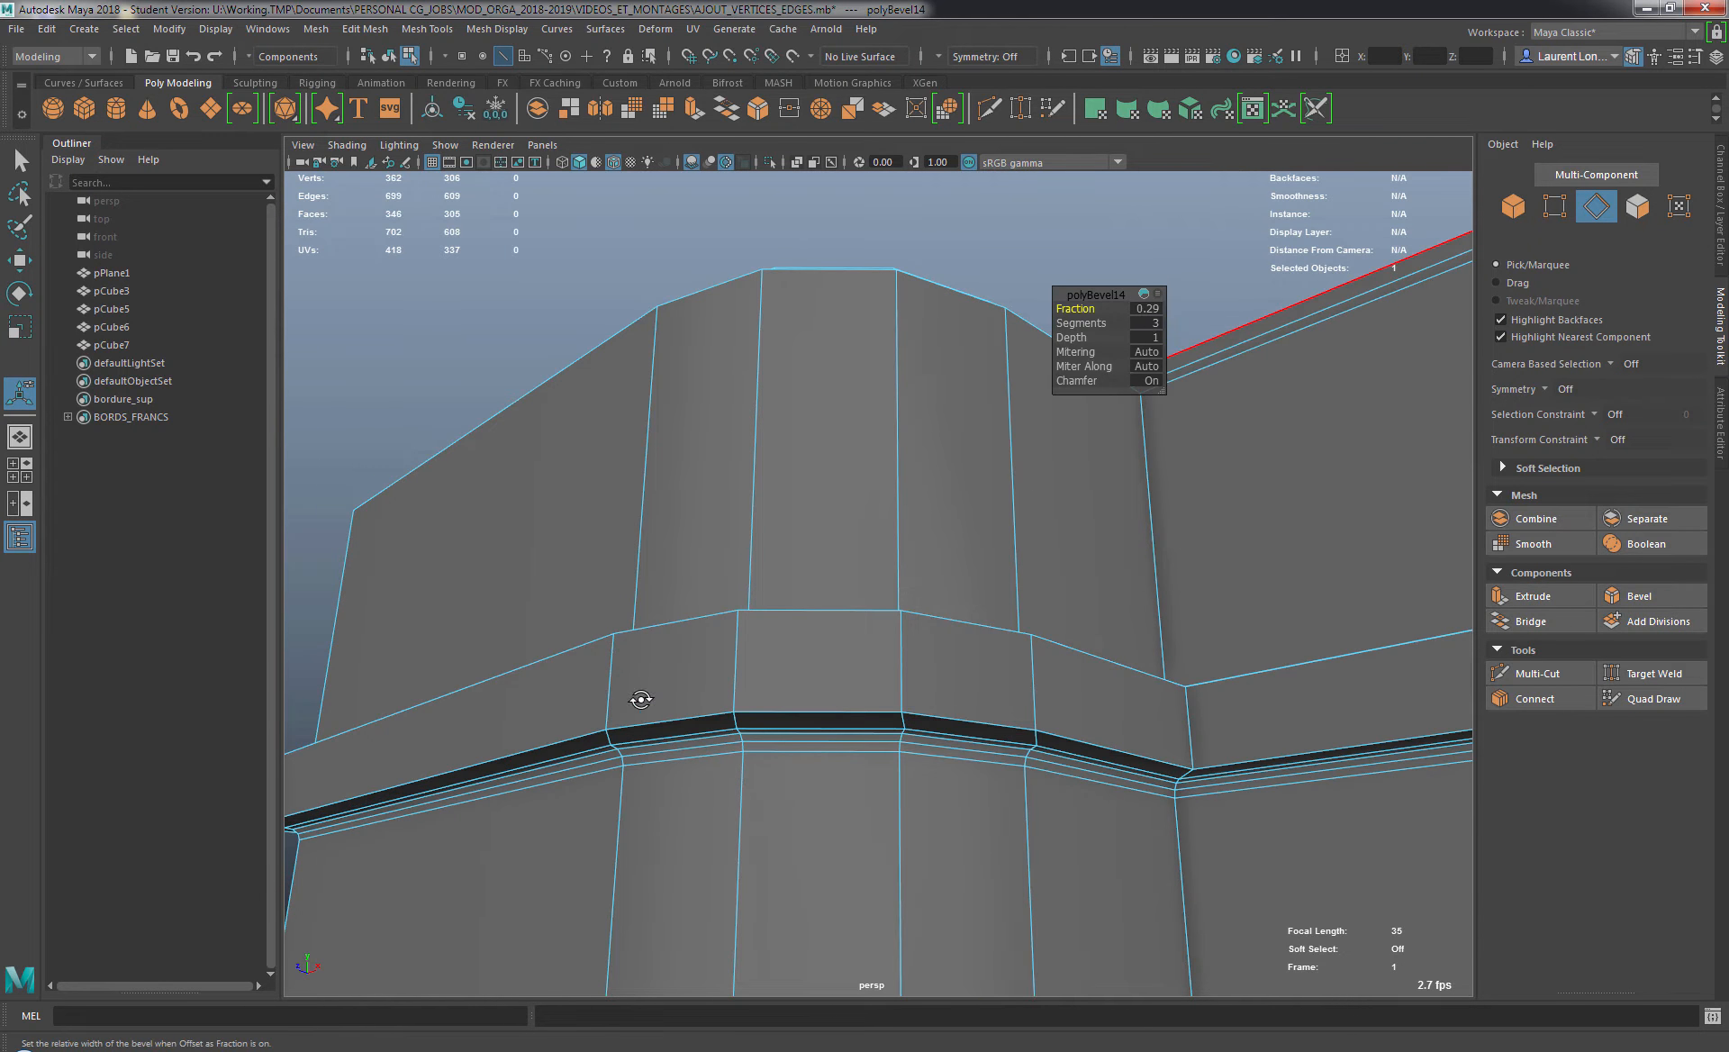
# Check the bevel under the band, and select the band's upper and lower outer edge loops together.
pyautogui.keyDown('alt'); pyautogui.moveTo(641, 699); pyautogui.dragTo(609, 680); pyautogui.keyUp('alt')
pyautogui.keyDown('alt'); pyautogui.moveTo(618, 513); pyautogui.dragTo(522, 365, button='middle'); pyautogui.keyUp('alt')
pyautogui.keyDown('alt'); pyautogui.moveTo(838, 573); pyautogui.dragTo(905, 572, button='right'); pyautogui.keyUp('alt')
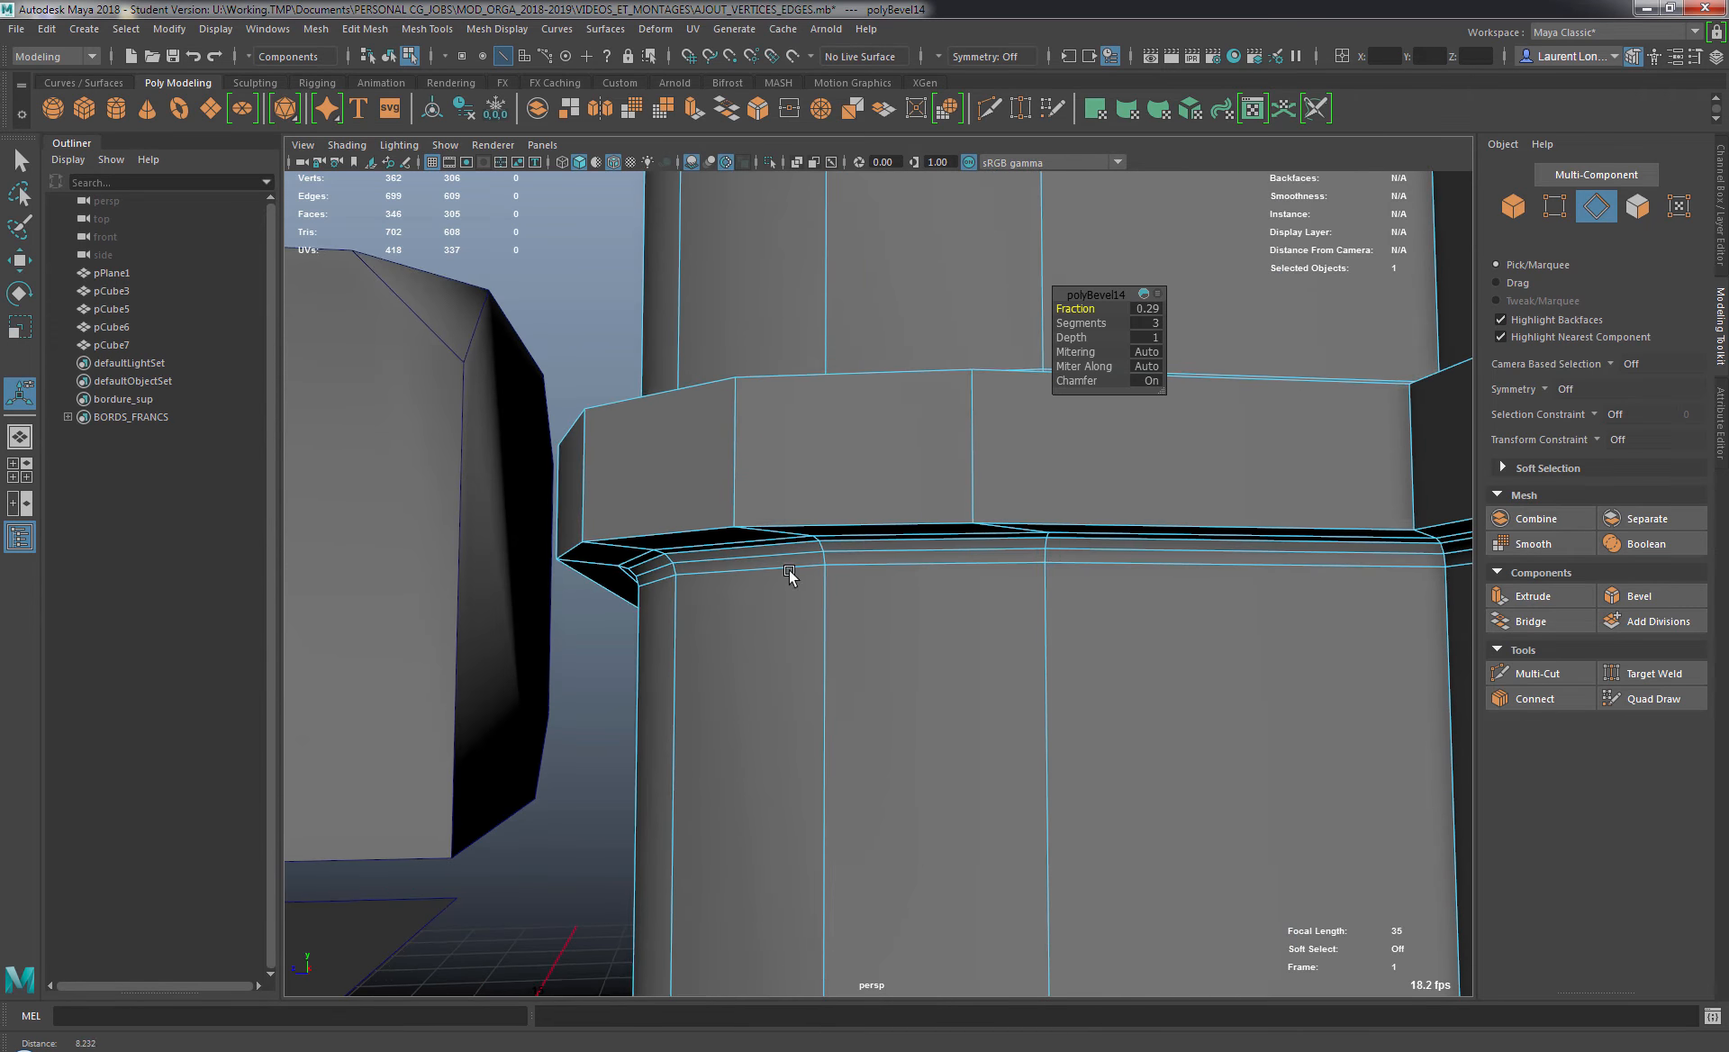
pyautogui.keyDown('alt'); pyautogui.moveTo(792, 575); pyautogui.dragTo(728, 551); pyautogui.keyUp('alt')
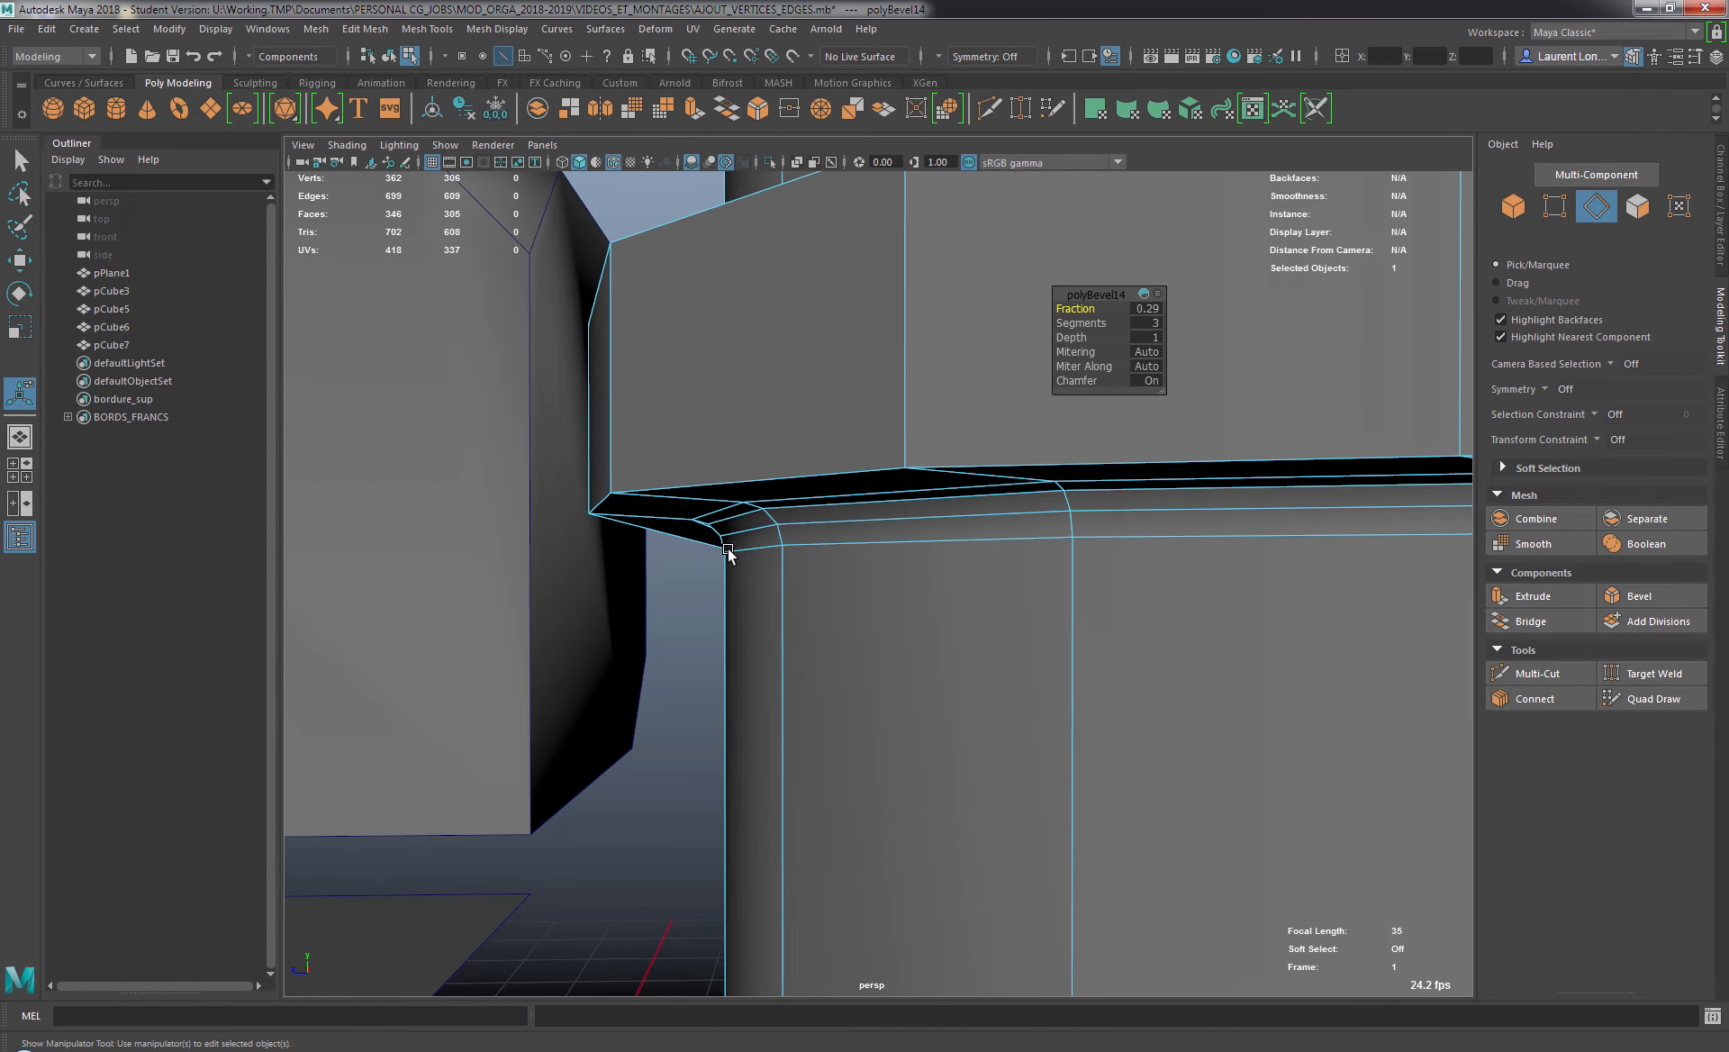
pyautogui.keyDown('alt'); pyautogui.moveTo(838, 526); pyautogui.dragTo(788, 693); pyautogui.keyUp('alt')
pyautogui.keyDown('alt'); pyautogui.moveTo(917, 521); pyautogui.dragTo(814, 578); pyautogui.keyUp('alt')
pyautogui.press('q')
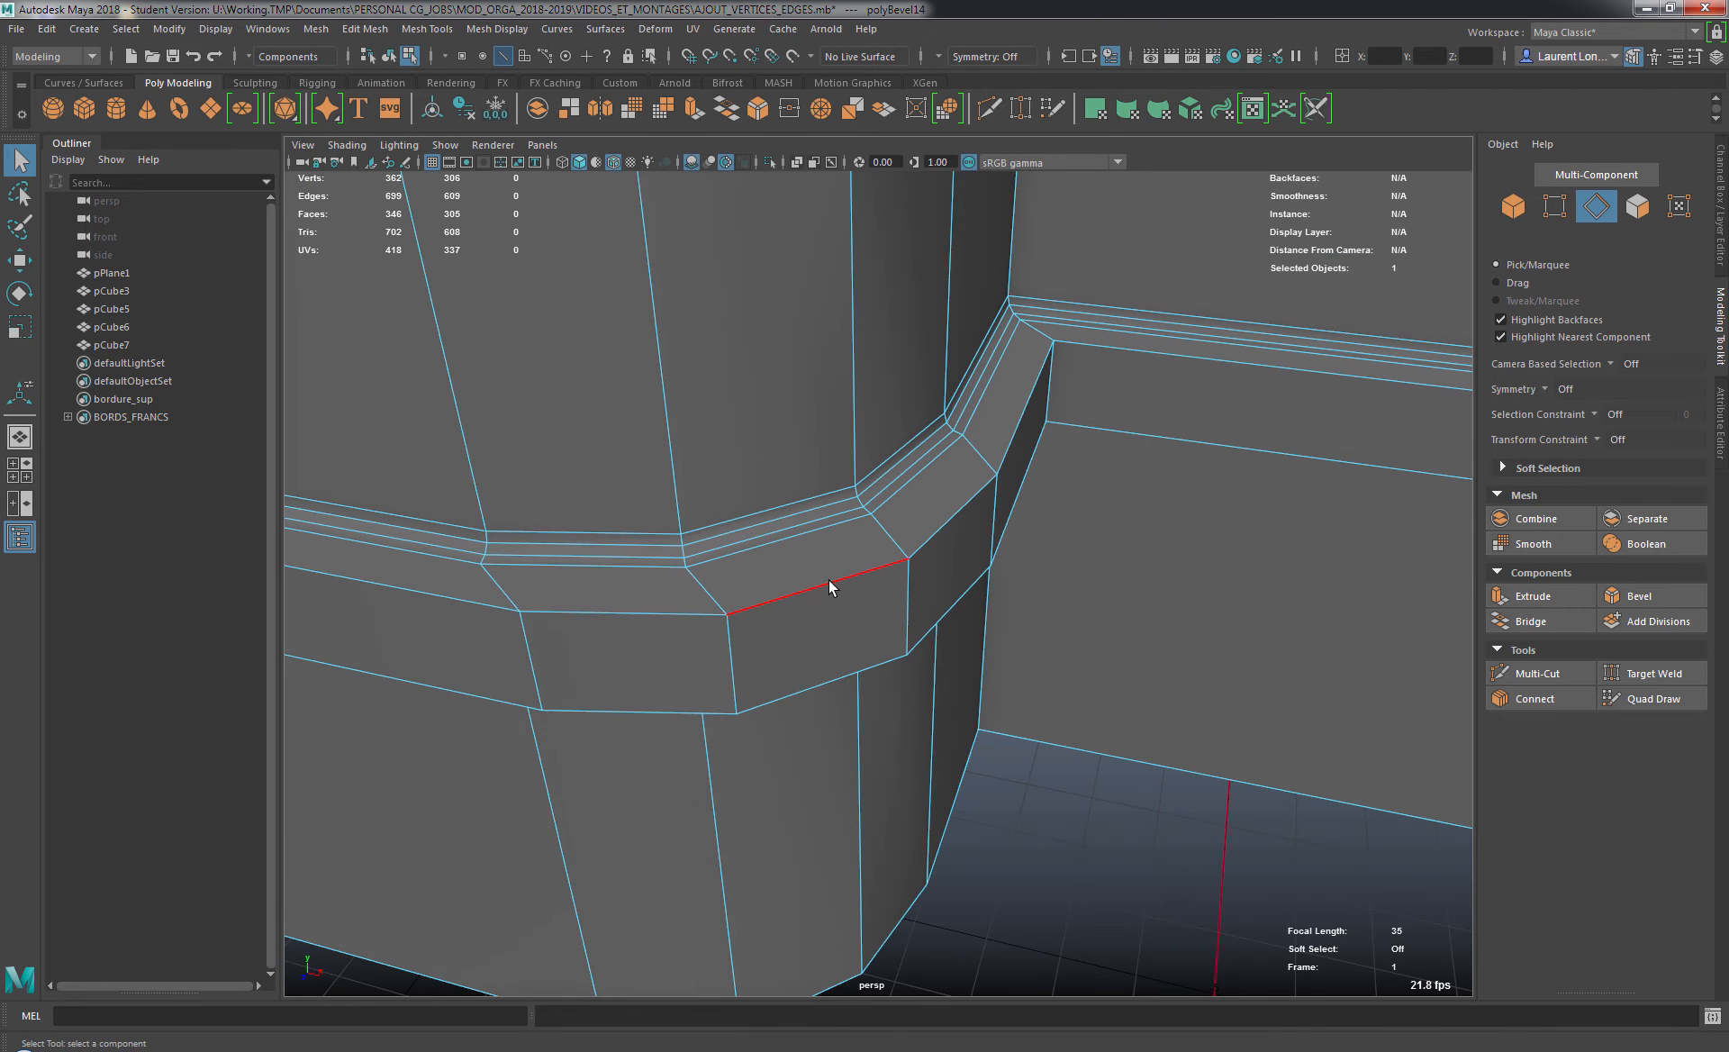
pyautogui.doubleClick(828, 580)
pyautogui.keyDown('alt'); pyautogui.moveTo(862, 635); pyautogui.dragTo(890, 576); pyautogui.keyUp('alt')
pyautogui.keyDown('shift'); pyautogui.doubleClick(791, 665); pyautogui.keyUp('shift')
# Try bevelling the band's two outer edge loops with a changed Depth, and undo the bevel.
pyautogui.hotkey('ctrl', 'b')
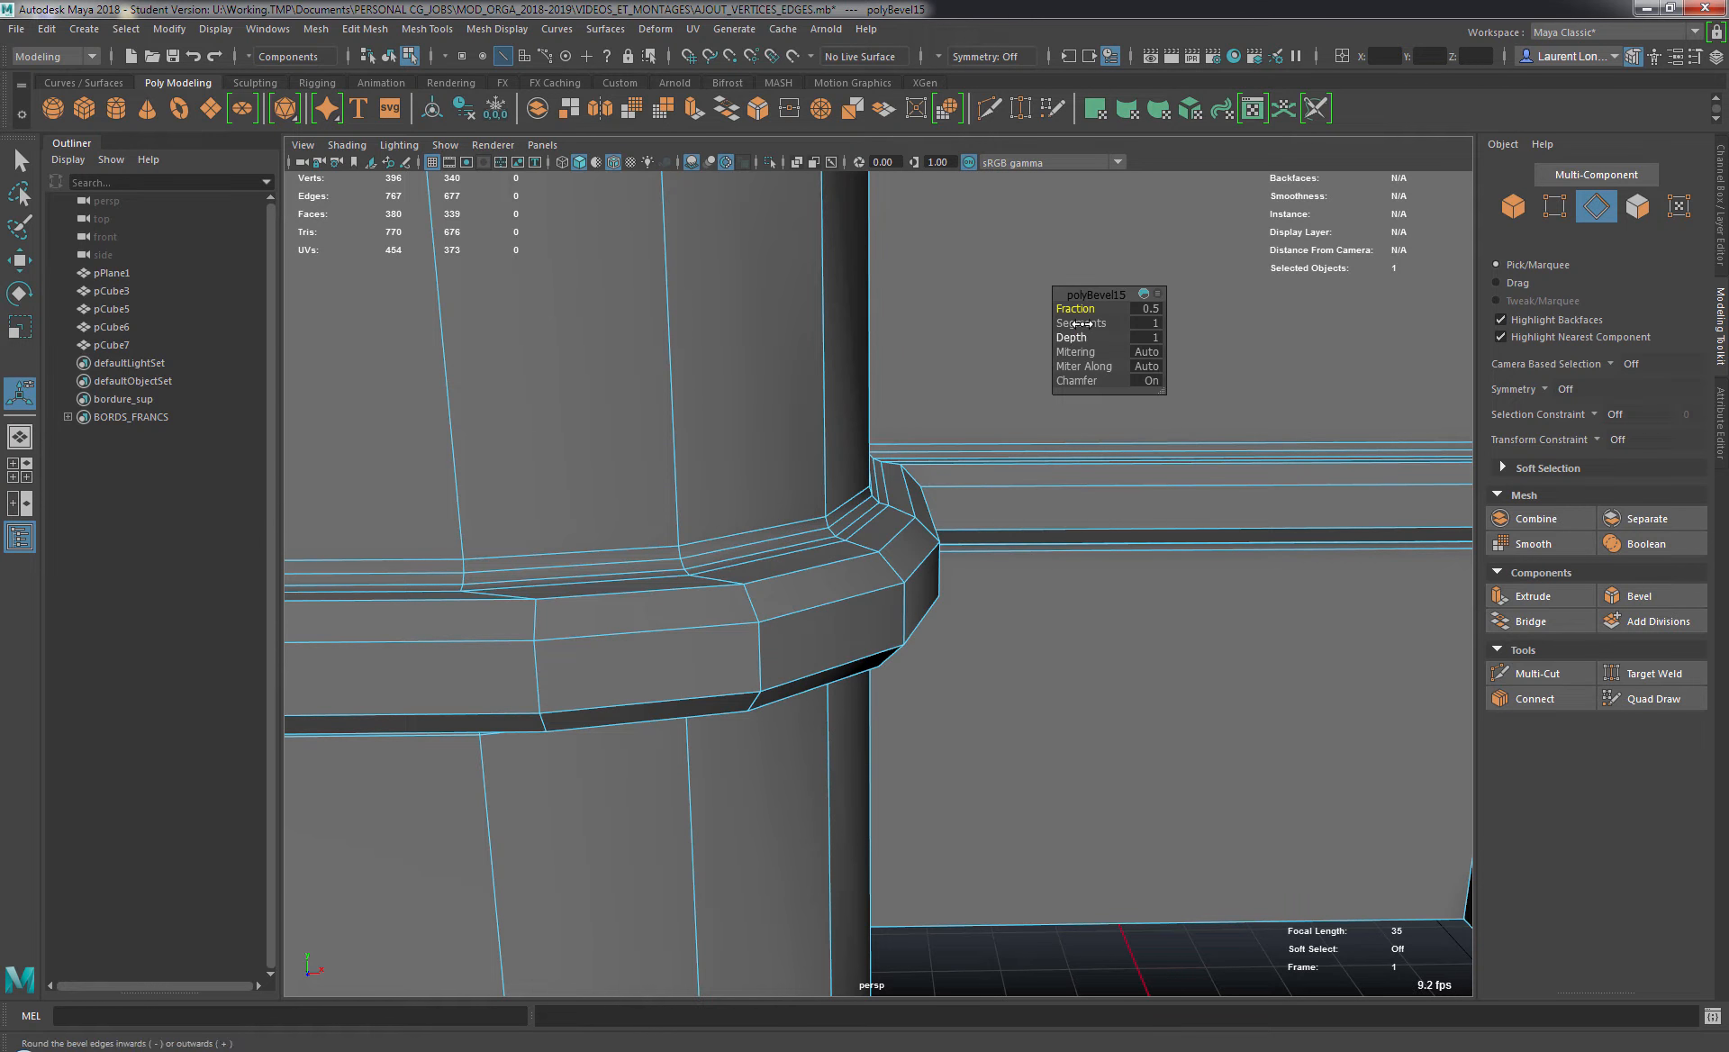
pyautogui.moveTo(1078, 338); pyautogui.dragTo(1008, 337)
pyautogui.click(1308, 349)
pyautogui.hotkey('ctrl', 'z')
pyautogui.hotkey('ctrl', 'z')
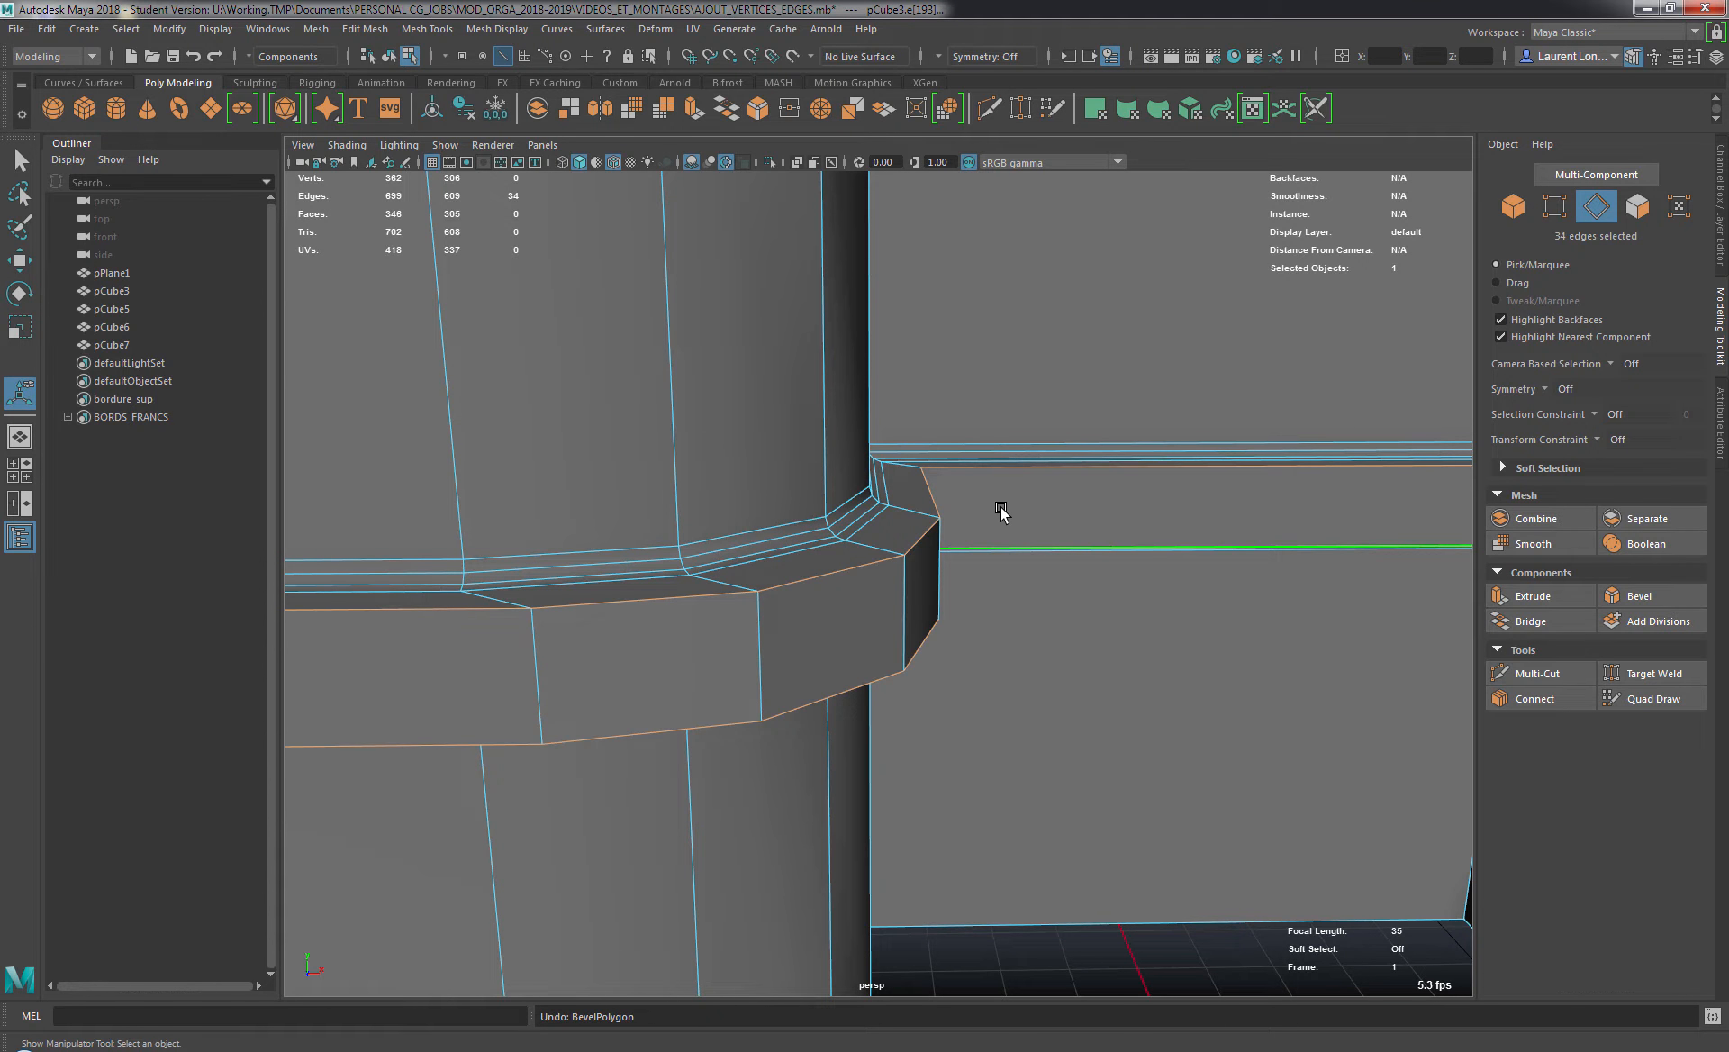
# Bevel the band's two outer edge loops with 3 segments and a Depth of -1, and check the profile around the model.
pyautogui.hotkey('ctrl', 'b')
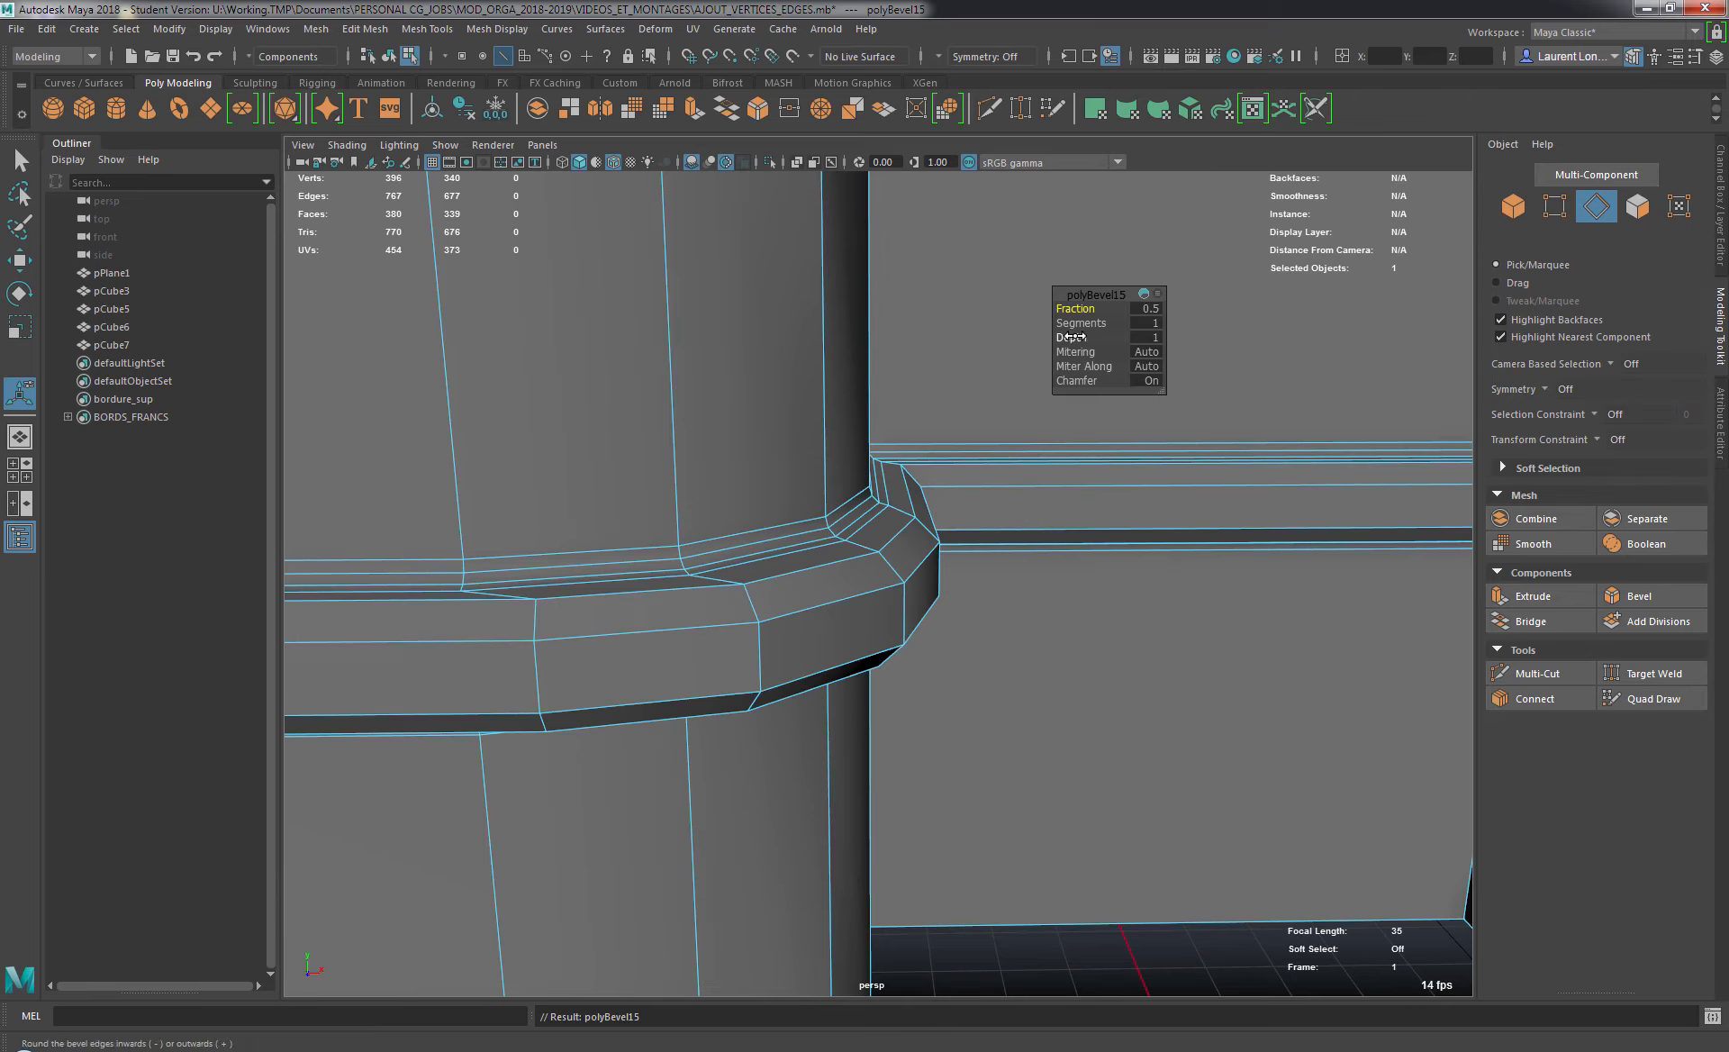
pyautogui.moveTo(1084, 325); pyautogui.dragTo(996, 582)
pyautogui.keyDown('alt'); pyautogui.moveTo(914, 543); pyautogui.dragTo(713, 567); pyautogui.keyUp('alt')
pyautogui.keyDown('alt'); pyautogui.moveTo(713, 567); pyautogui.dragTo(687, 630, button='middle'); pyautogui.keyUp('alt')
pyautogui.scroll(-4, 688, 535)
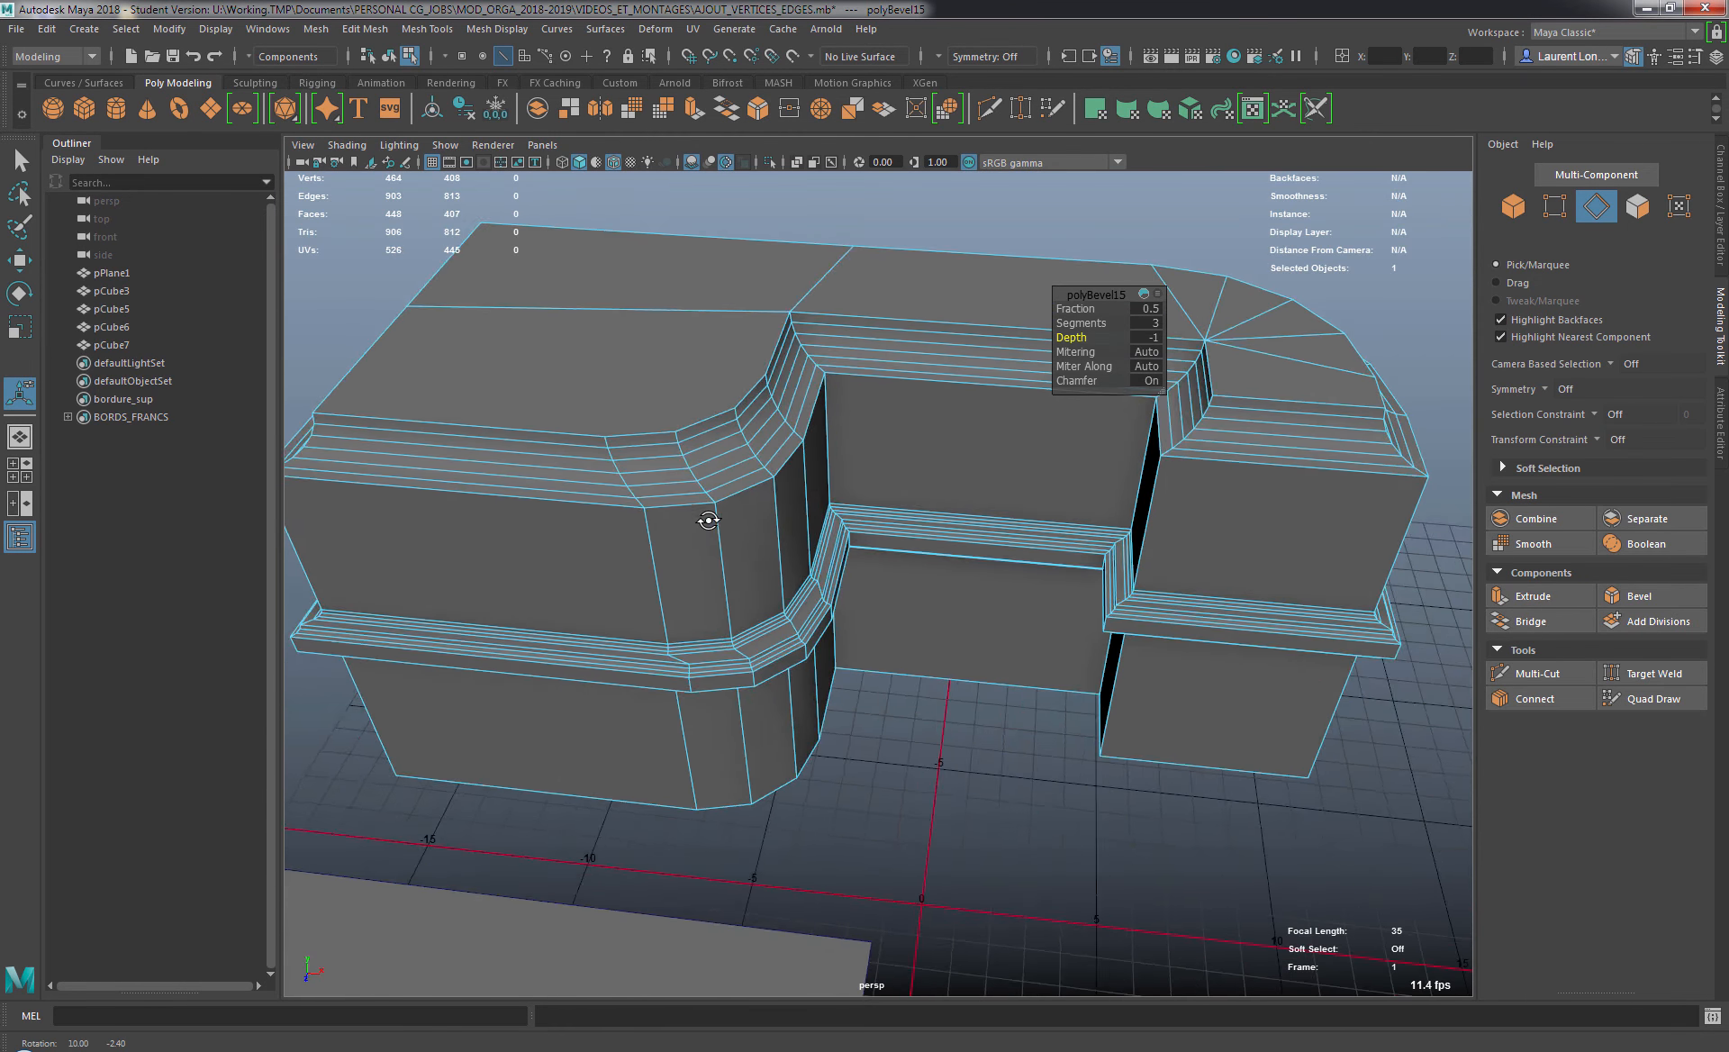
pyautogui.keyDown('alt'); pyautogui.moveTo(714, 521); pyautogui.dragTo(788, 559); pyautogui.keyUp('alt')
pyautogui.keyDown('alt'); pyautogui.moveTo(788, 559); pyautogui.dragTo(772, 497, button='middle'); pyautogui.keyUp('alt')
pyautogui.keyDown('alt'); pyautogui.moveTo(687, 657); pyautogui.dragTo(911, 607, button='right'); pyautogui.keyUp('alt')
pyautogui.keyDown('alt'); pyautogui.moveTo(911, 607); pyautogui.dragTo(1076, 598, button='middle'); pyautogui.keyUp('alt')
pyautogui.moveTo(829, 609)
pyautogui.keyDown('alt'); pyautogui.mouseDown()
pyautogui.moveTo(787, 617)
pyautogui.moveTo(807, 595)
pyautogui.mouseUp(); pyautogui.keyUp('alt')
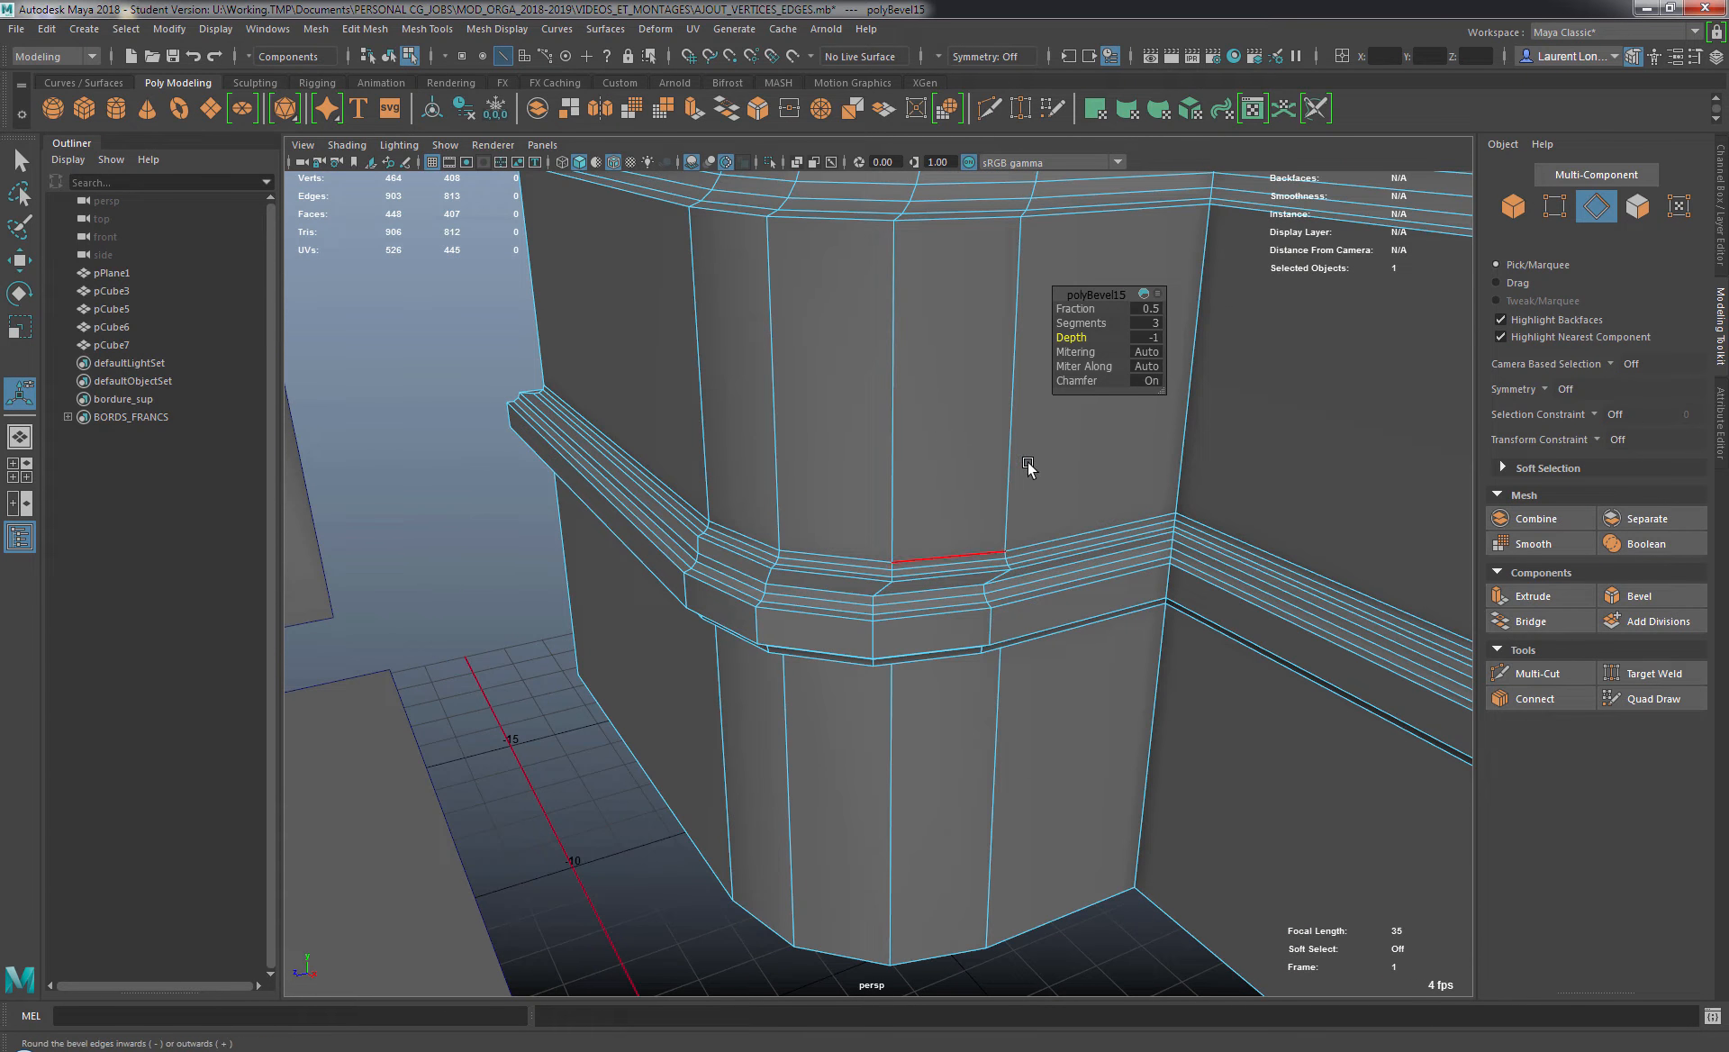
# Insert an edge loop around the wall above the band with the Multi-Cut tool.
pyautogui.click(889, 366)
pyautogui.keyDown('shift'); pyautogui.moveTo(889, 365); pyautogui.dragTo(793, 369, button='right'); pyautogui.keyUp('shift')
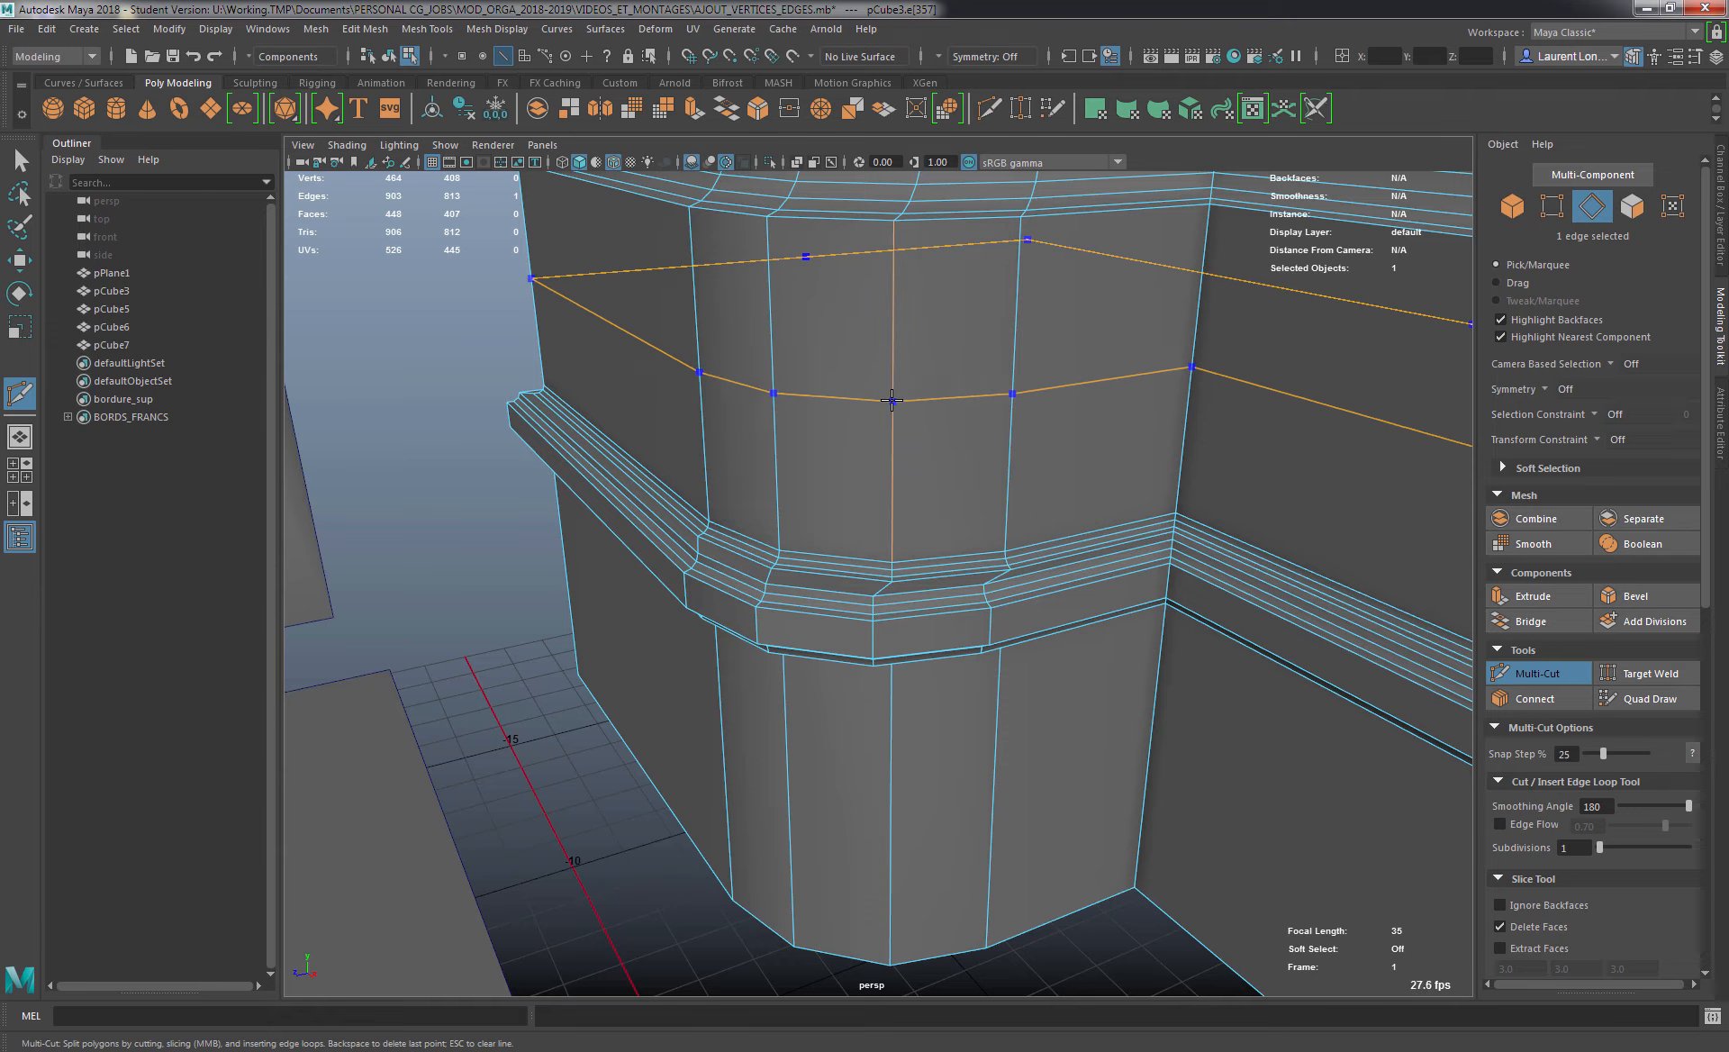
pyautogui.keyDown('ctrl'); pyautogui.click(892, 400); pyautogui.keyUp('ctrl')
pyautogui.press('q')
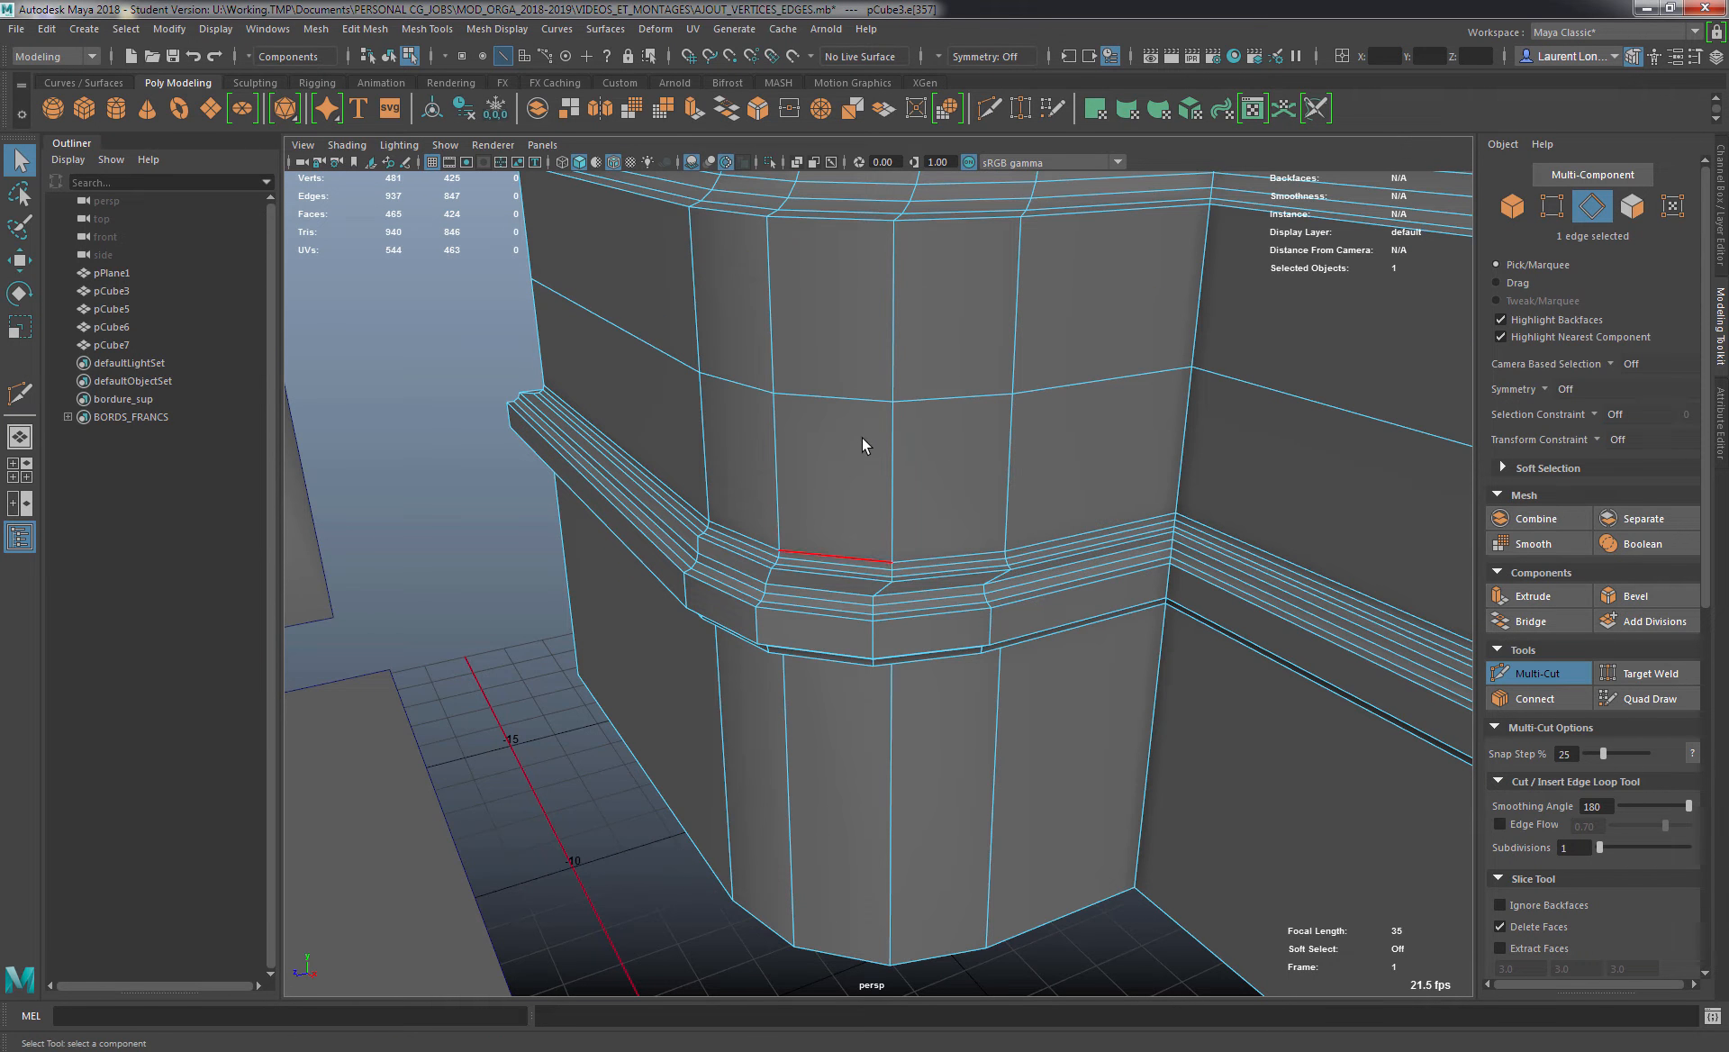
# Bevel the new edge loop above the band with a Fraction of 0.3 and 2 segments, and return to object selection.
pyautogui.click(868, 396)
pyautogui.doubleClick(862, 398)
pyautogui.keyDown('alt'); pyautogui.moveTo(837, 458); pyautogui.dragTo(850, 474); pyautogui.keyUp('alt')
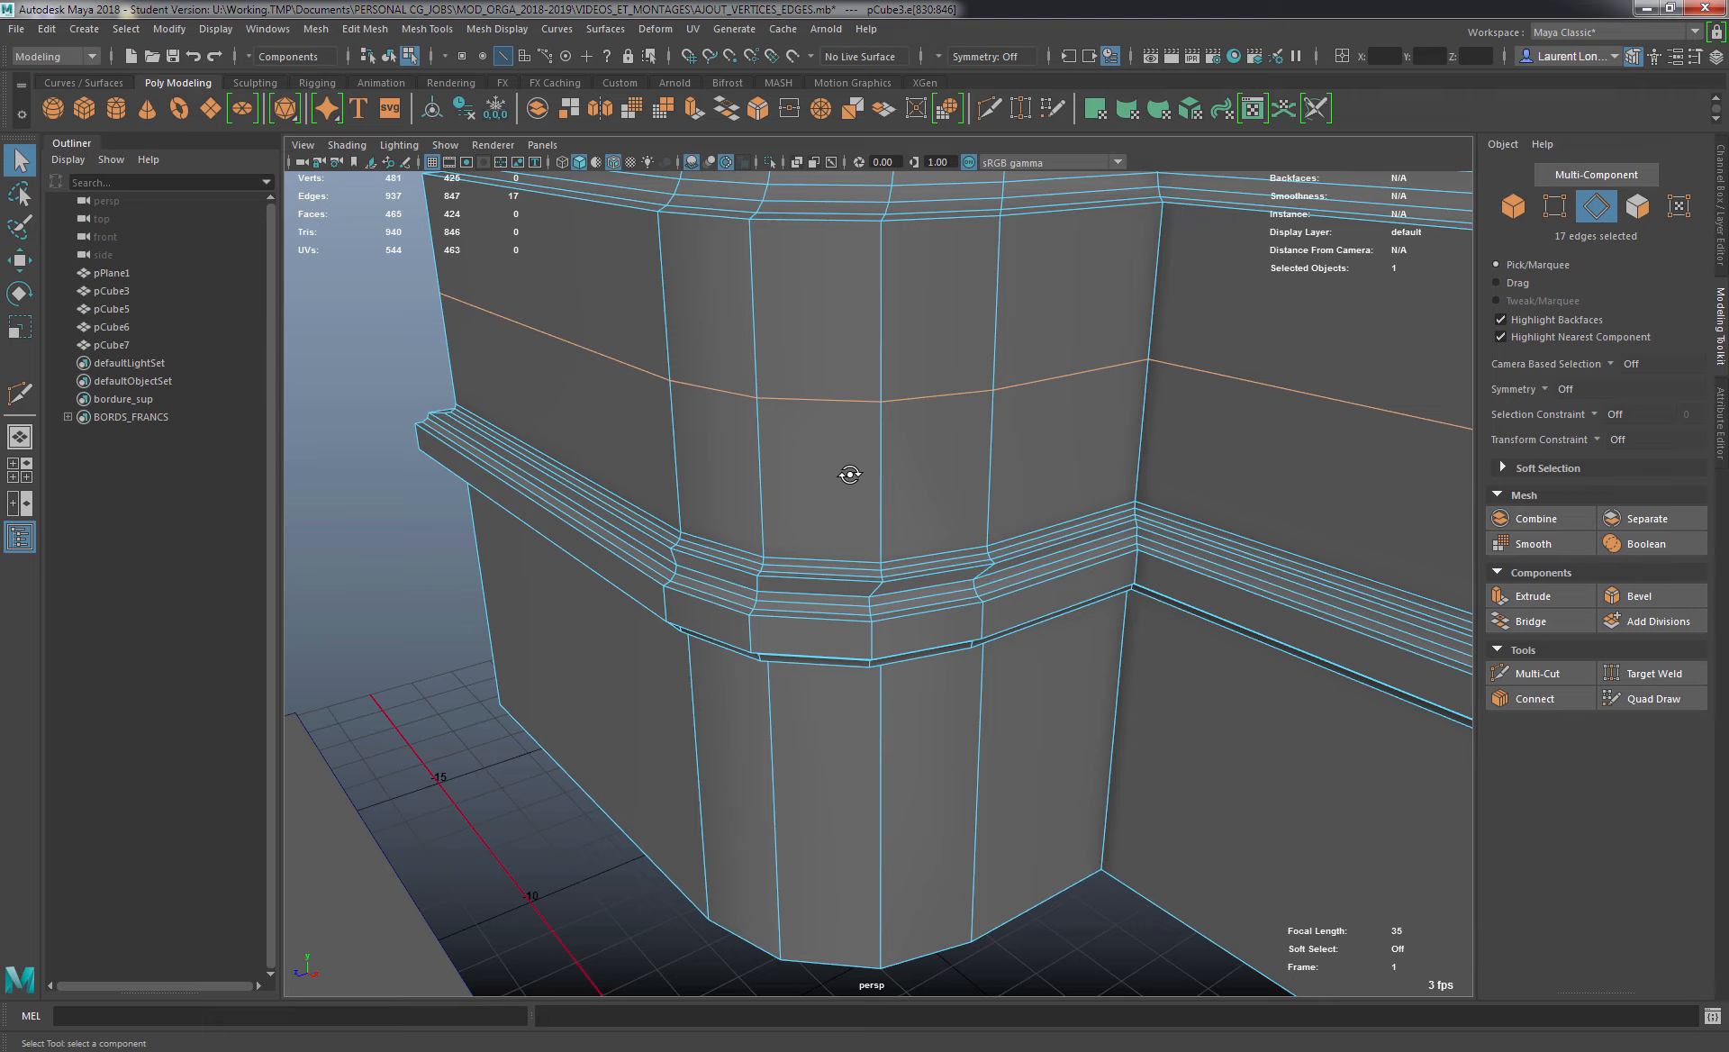
pyautogui.hotkey('ctrl', 'b')
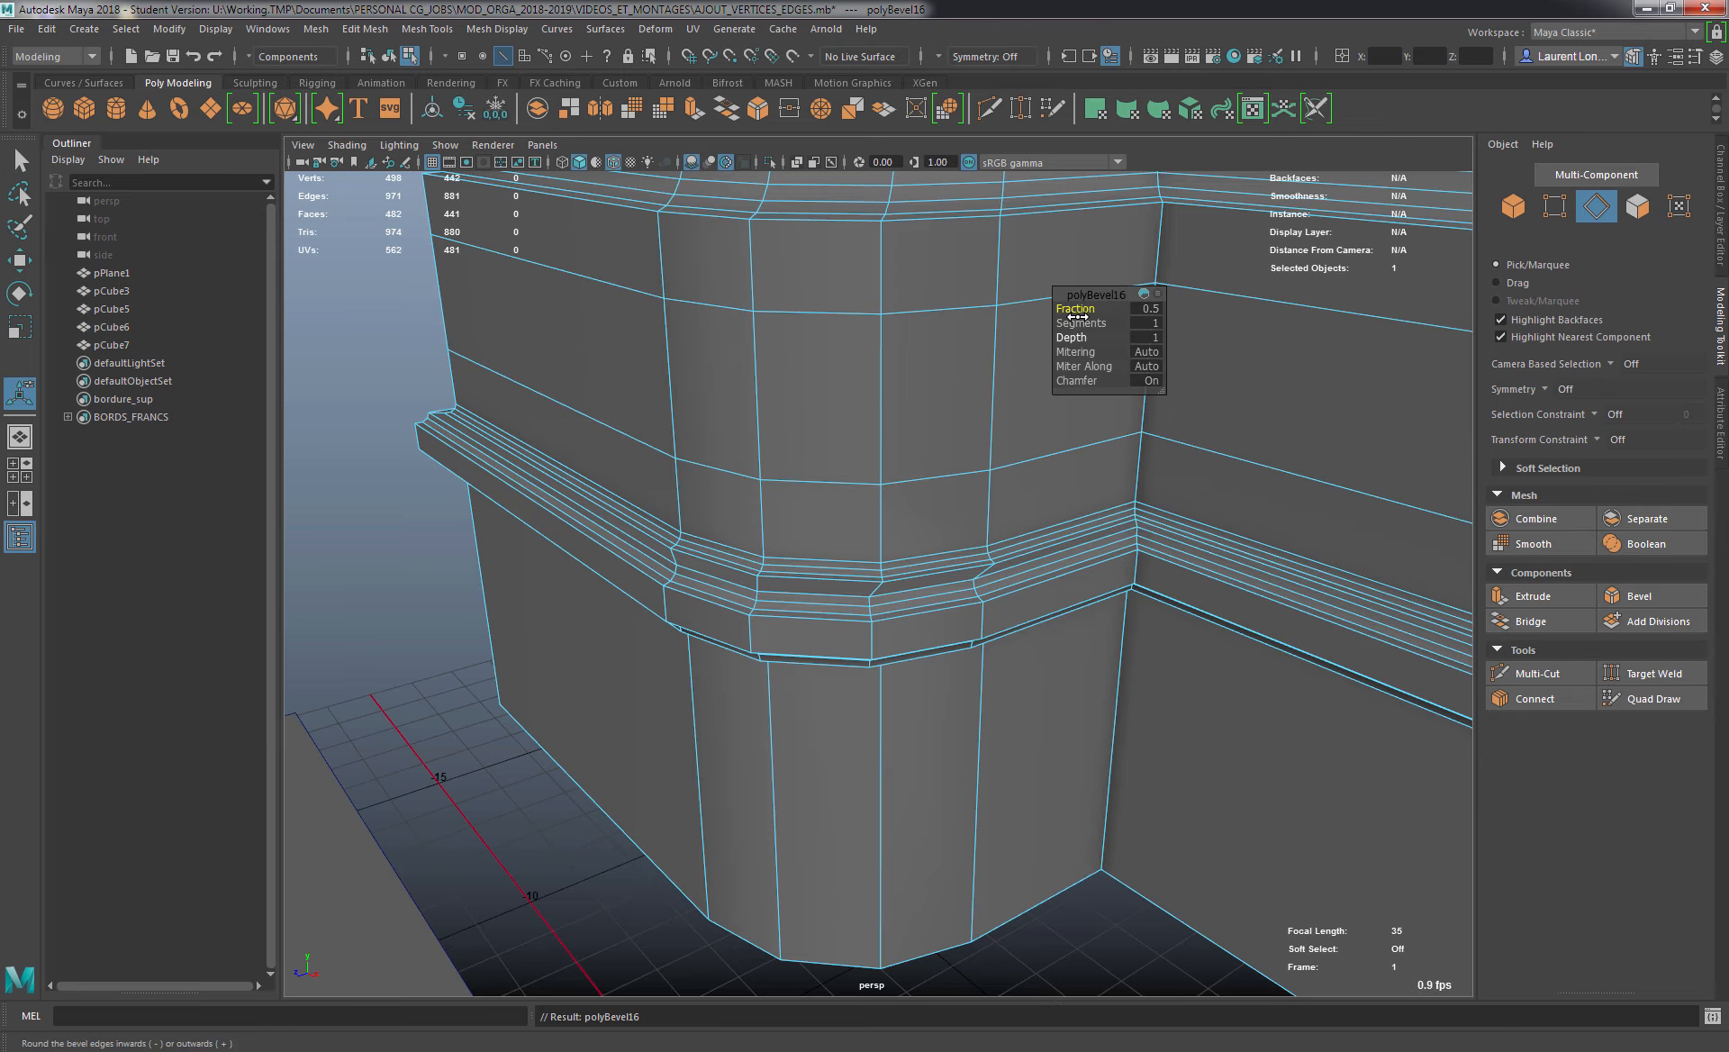
pyautogui.moveTo(1072, 309)
pyautogui.mouseDown()
pyautogui.moveTo(1096, 323)
pyautogui.moveTo(1078, 323)
pyautogui.mouseUp()
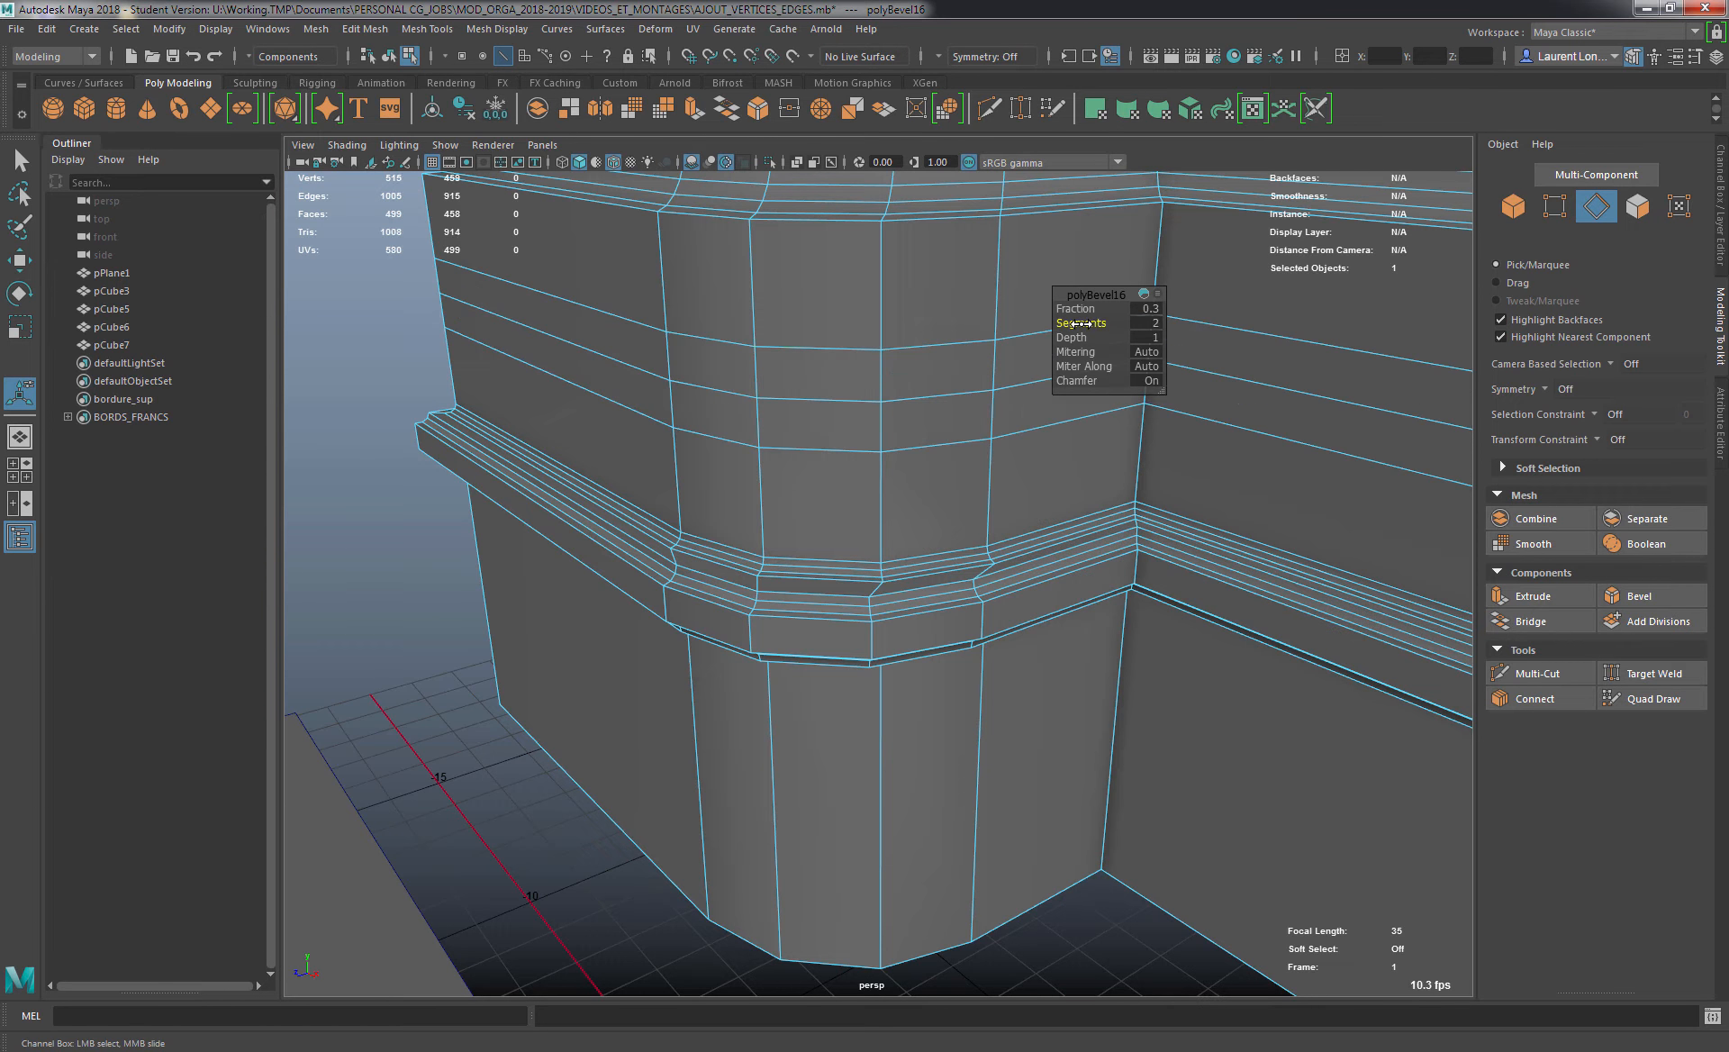
pyautogui.keyDown('alt'); pyautogui.moveTo(841, 386); pyautogui.dragTo(753, 424); pyautogui.keyUp('alt')
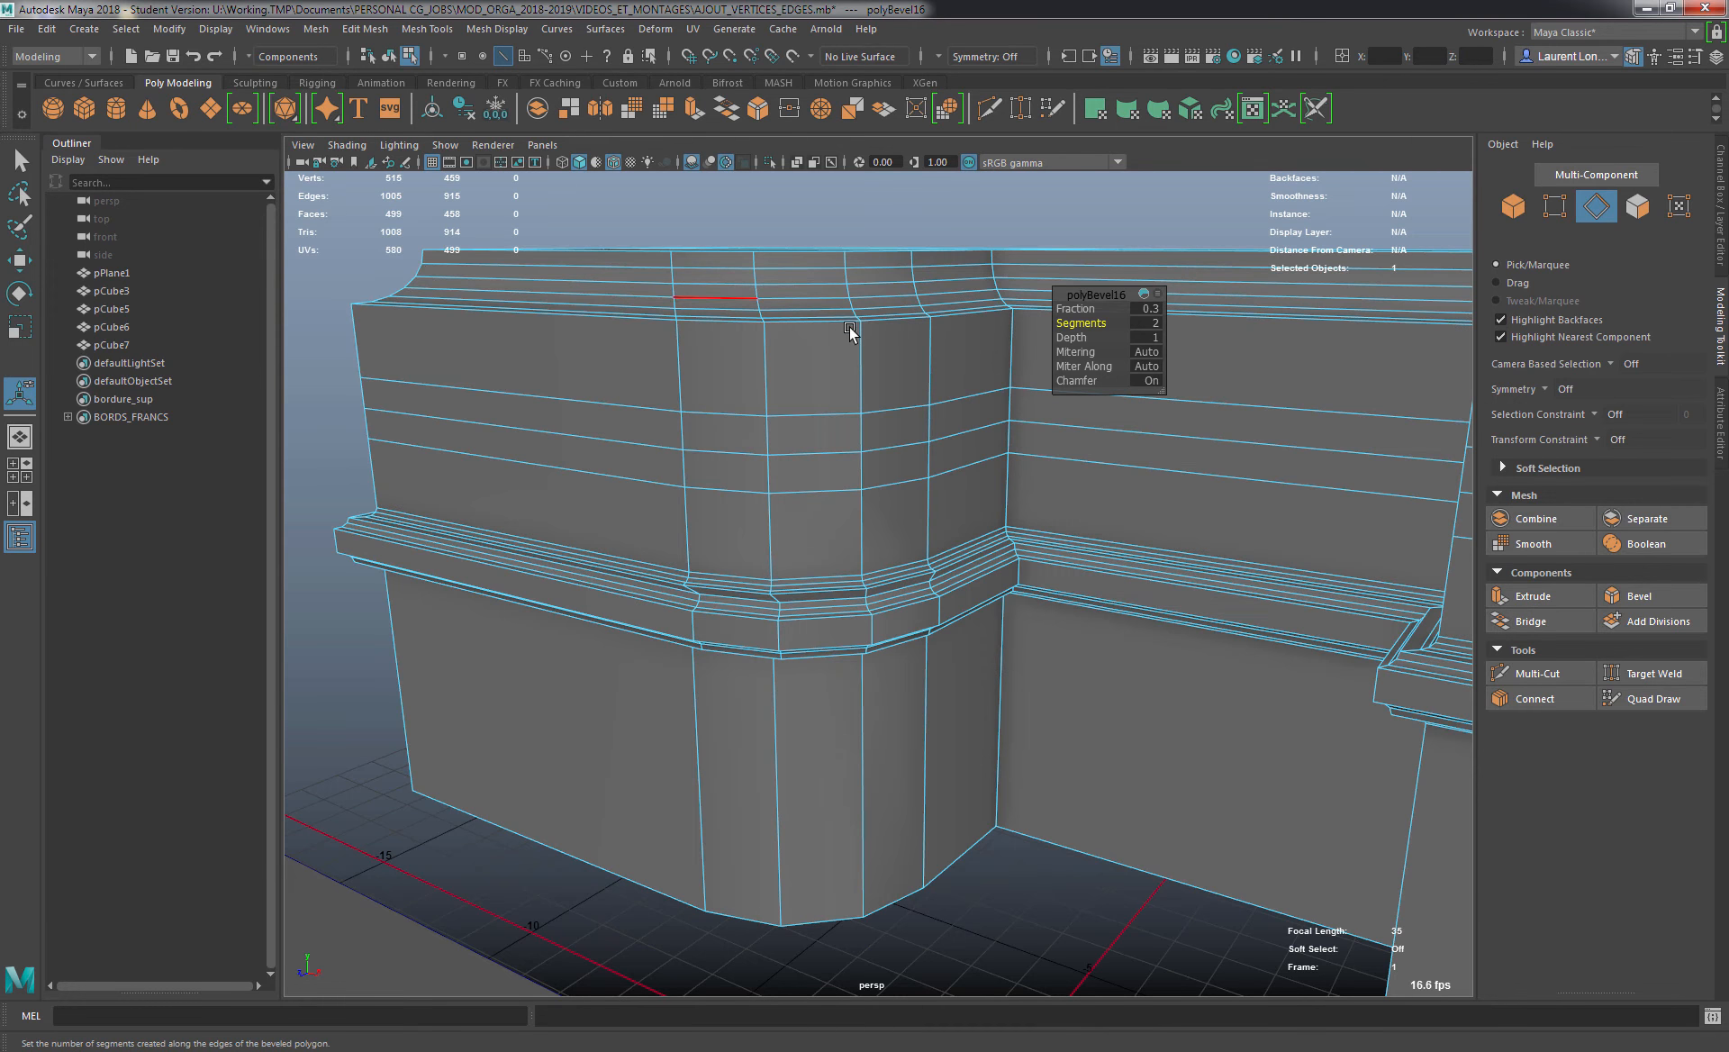
pyautogui.press('q')
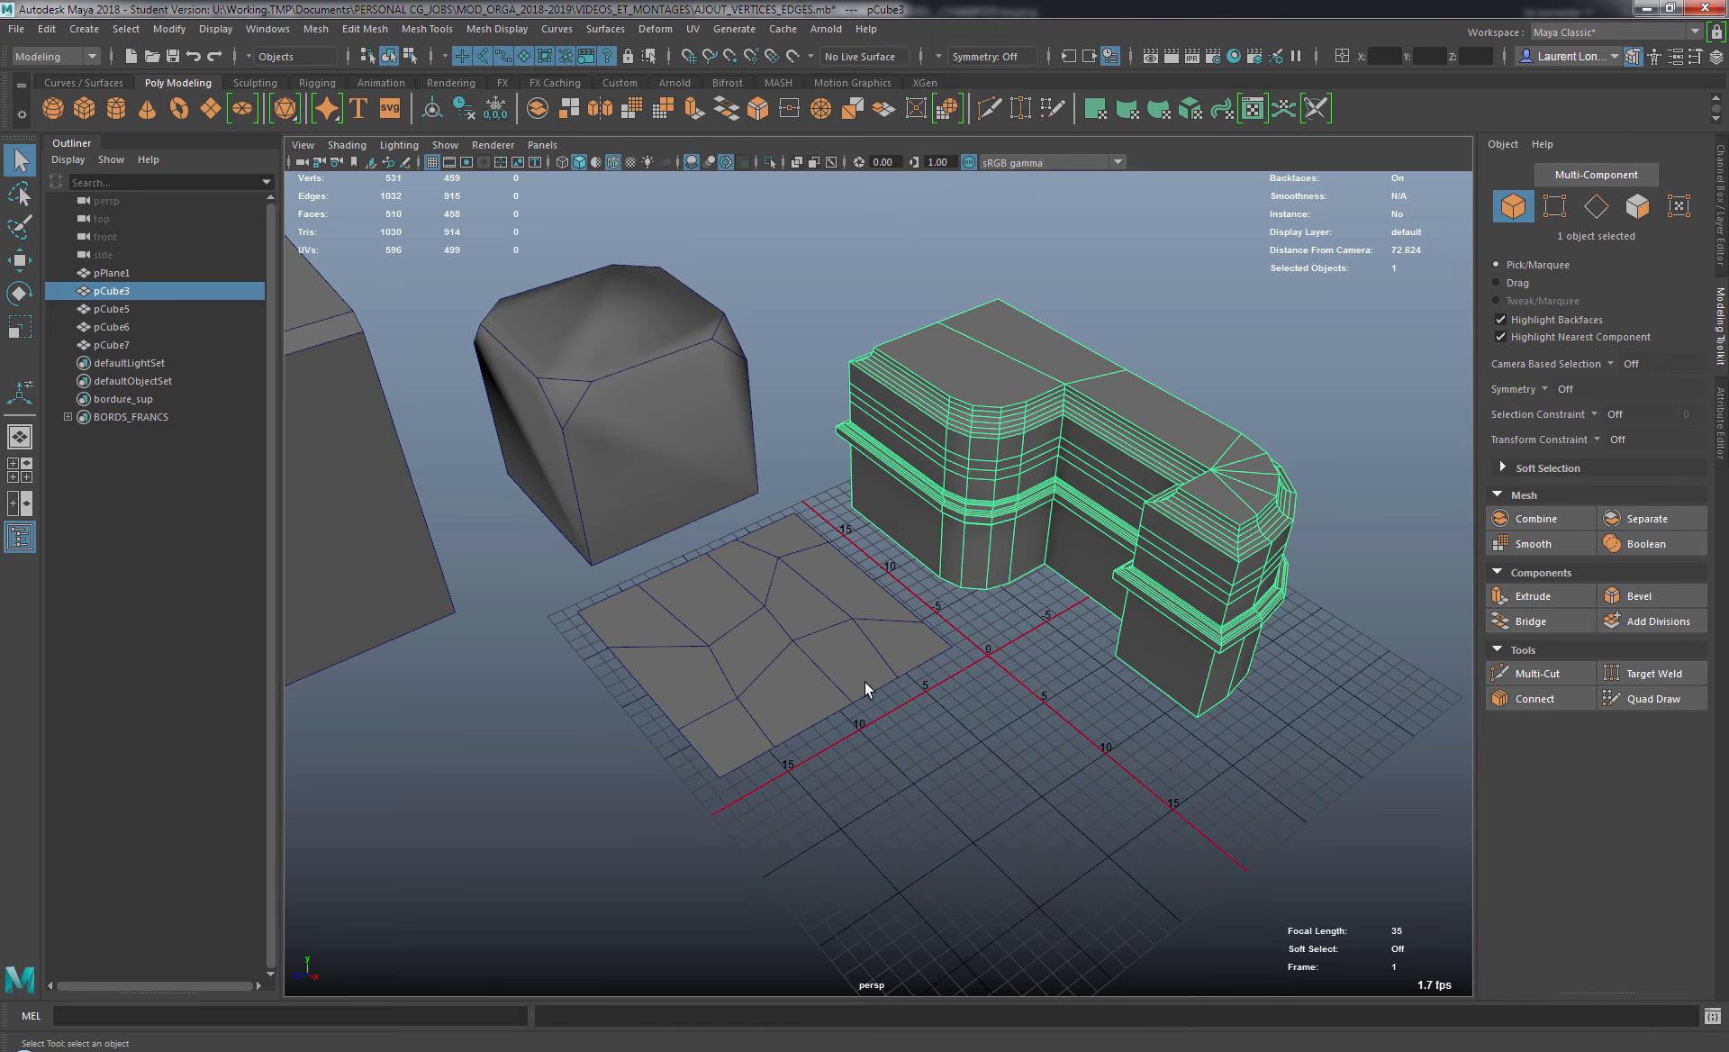
# Bevel the two zigzag edge loops running across the flat plane with a Fraction of 0.07.
pyautogui.keyDown('alt'); pyautogui.moveTo(816, 652); pyautogui.dragTo(922, 657, button='middle'); pyautogui.keyUp('alt')
pyautogui.keyDown('alt'); pyautogui.moveTo(1138, 666); pyautogui.dragTo(957, 733, button='right'); pyautogui.keyUp('alt')
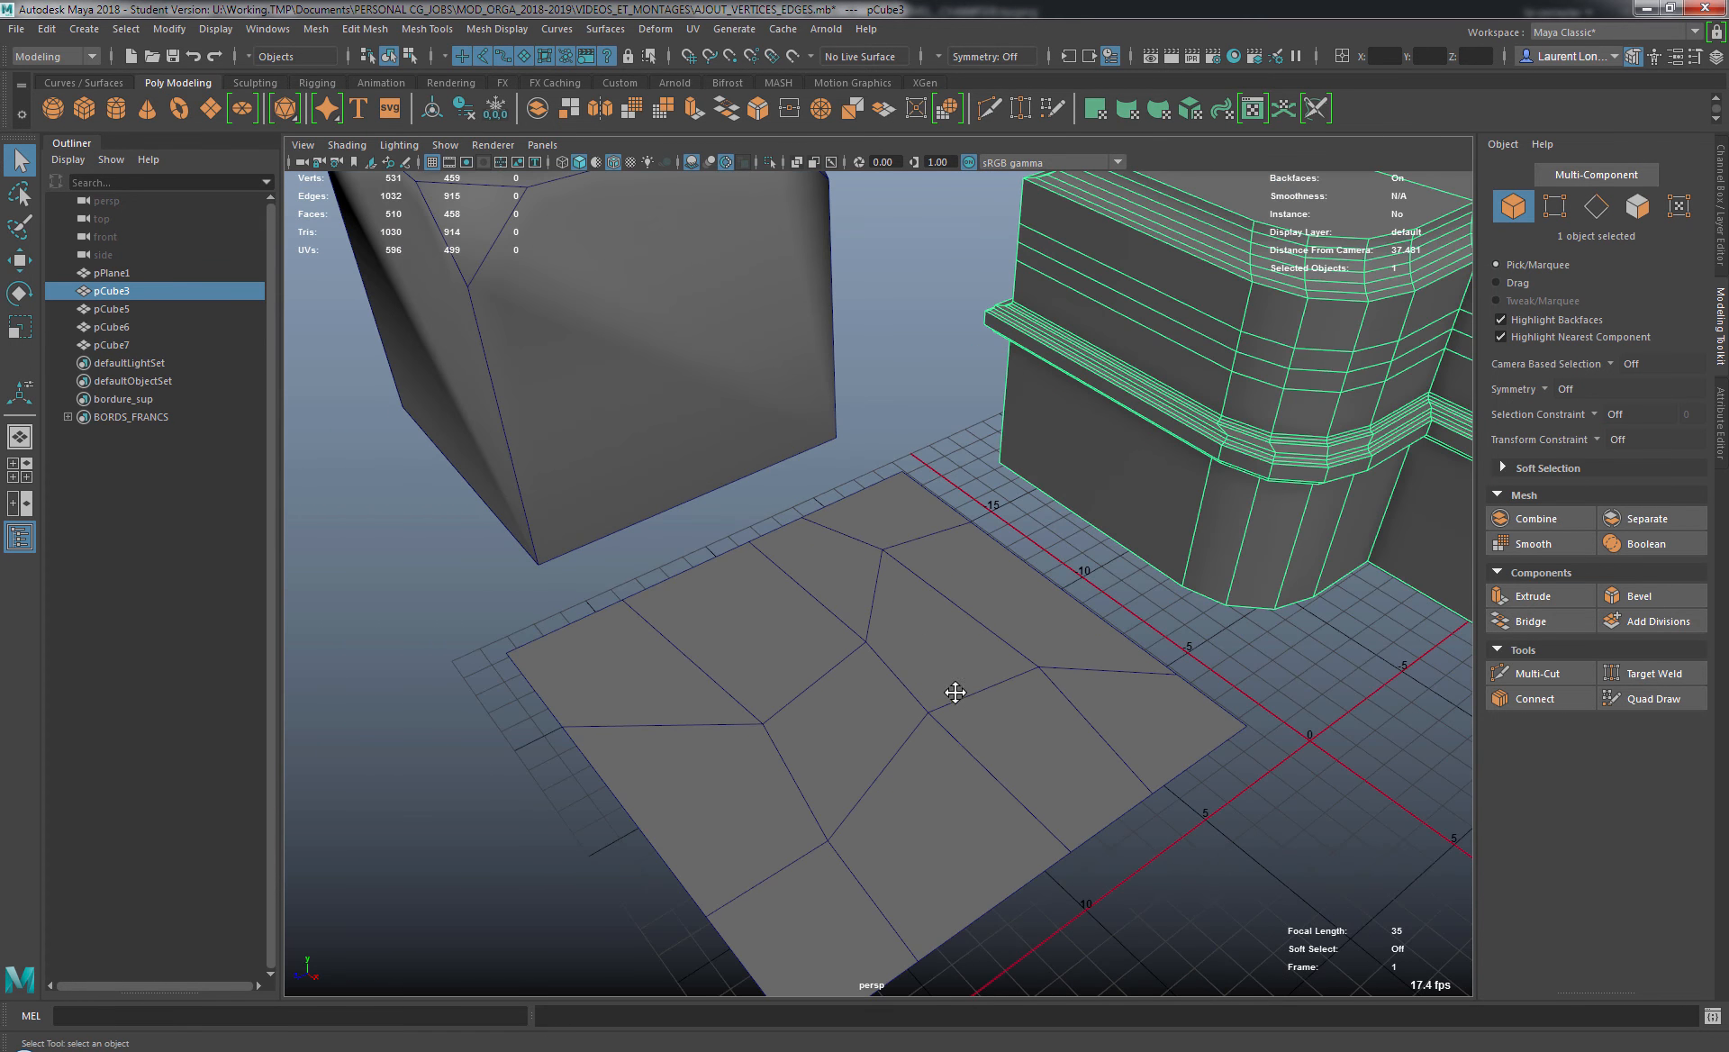
pyautogui.keyDown('alt'); pyautogui.moveTo(958, 733); pyautogui.dragTo(922, 683, button='middle'); pyautogui.keyUp('alt')
pyautogui.keyDown('alt'); pyautogui.moveTo(922, 683); pyautogui.dragTo(915, 695); pyautogui.keyUp('alt')
pyautogui.keyDown('alt'); pyautogui.moveTo(904, 671); pyautogui.dragTo(824, 661, button='middle'); pyautogui.keyUp('alt')
pyautogui.keyDown('alt'); pyautogui.moveTo(824, 660); pyautogui.dragTo(879, 668, button='right'); pyautogui.keyUp('alt')
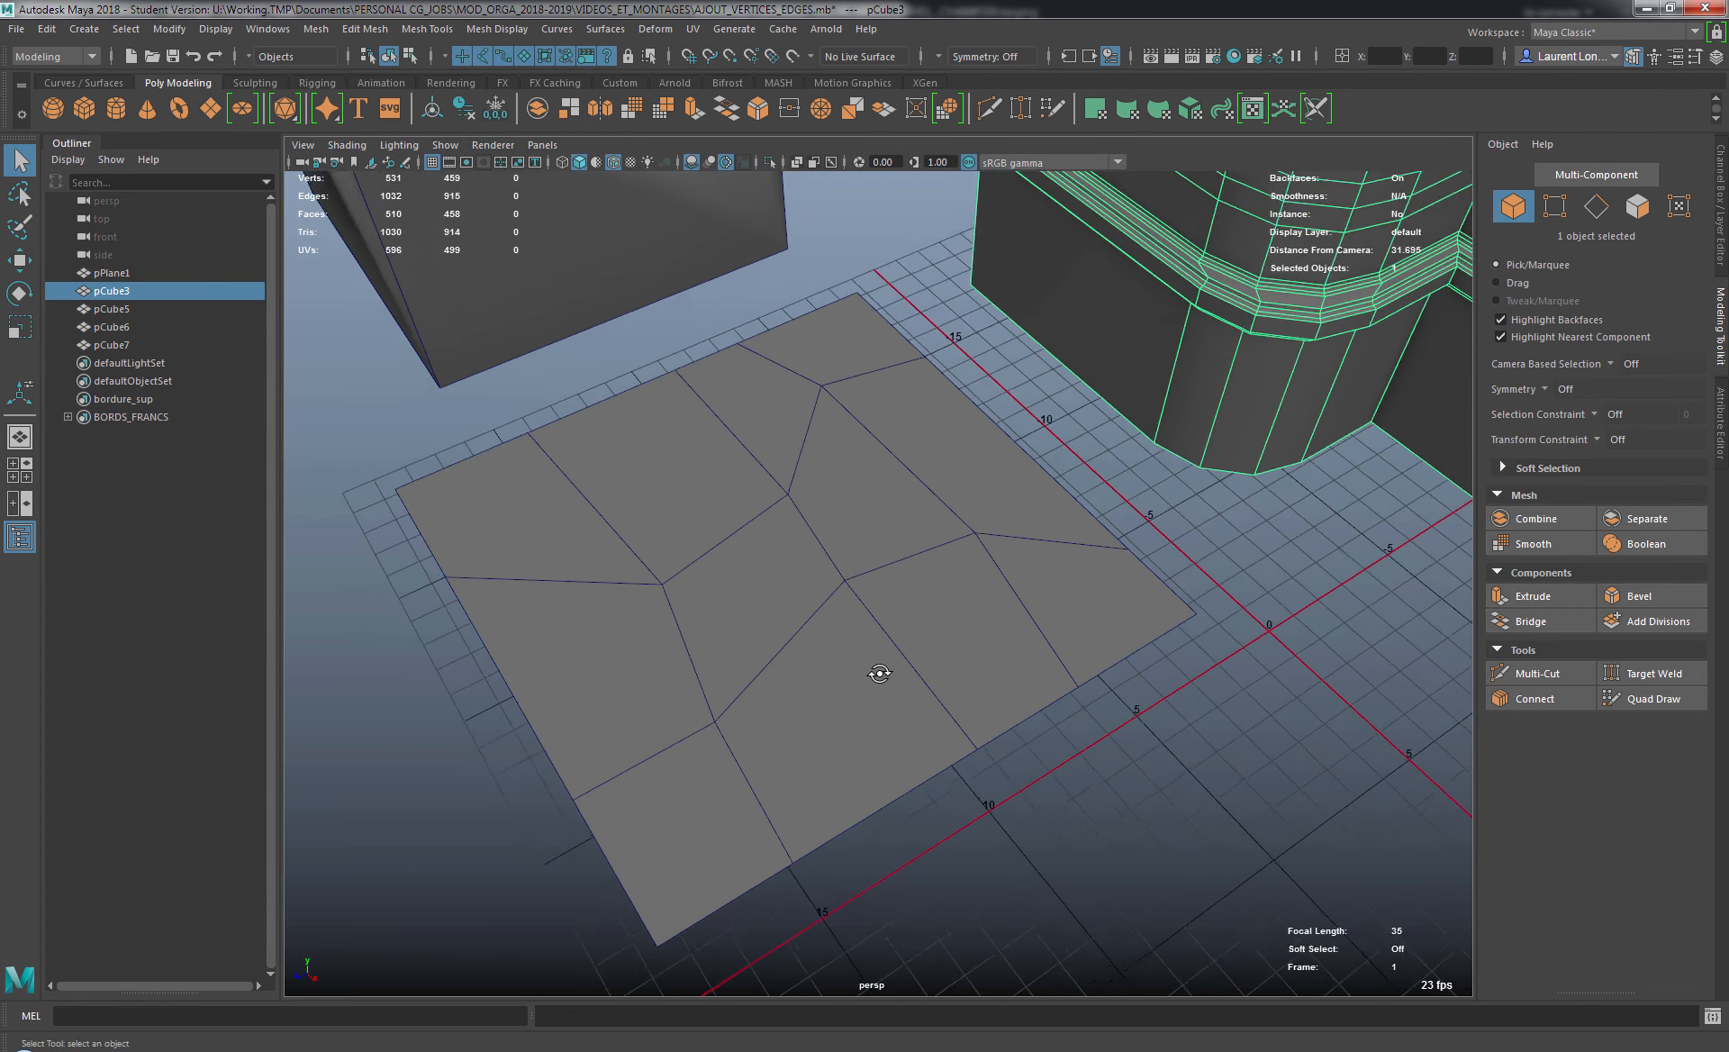
pyautogui.keyDown('alt'); pyautogui.moveTo(879, 668); pyautogui.dragTo(877, 674); pyautogui.keyUp('alt')
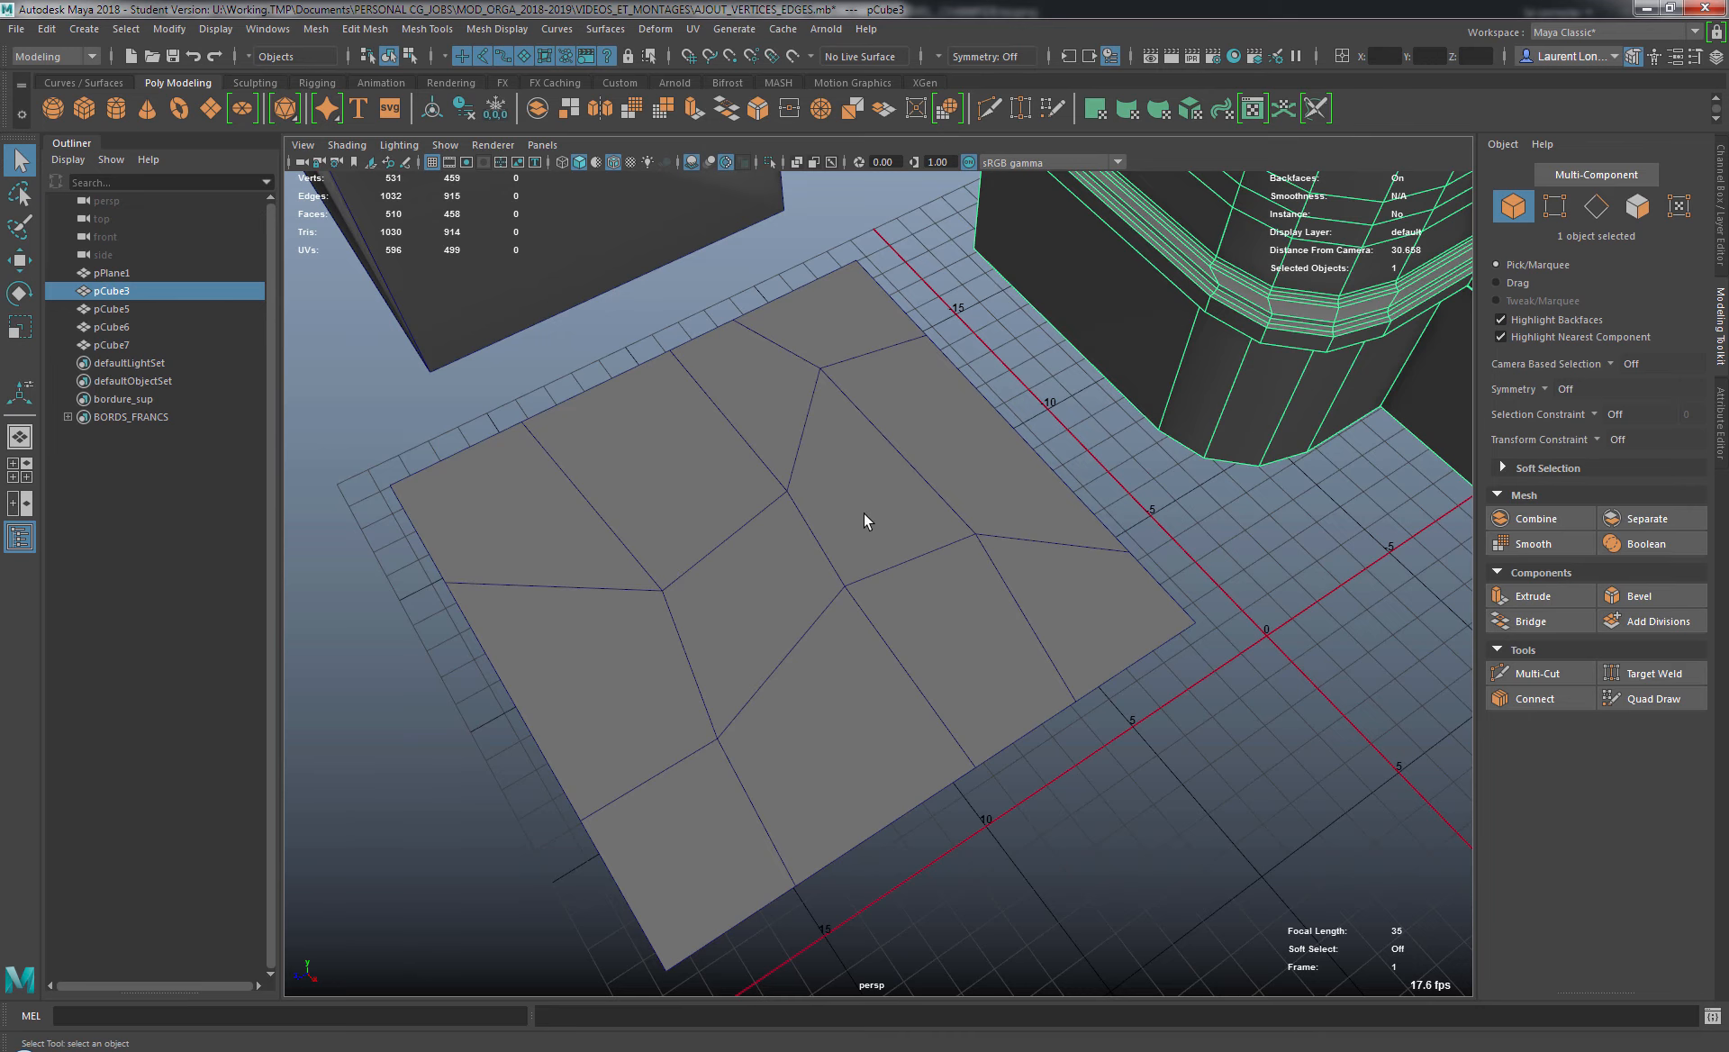
pyautogui.moveTo(862, 512); pyautogui.dragTo(827, 470, button='right')
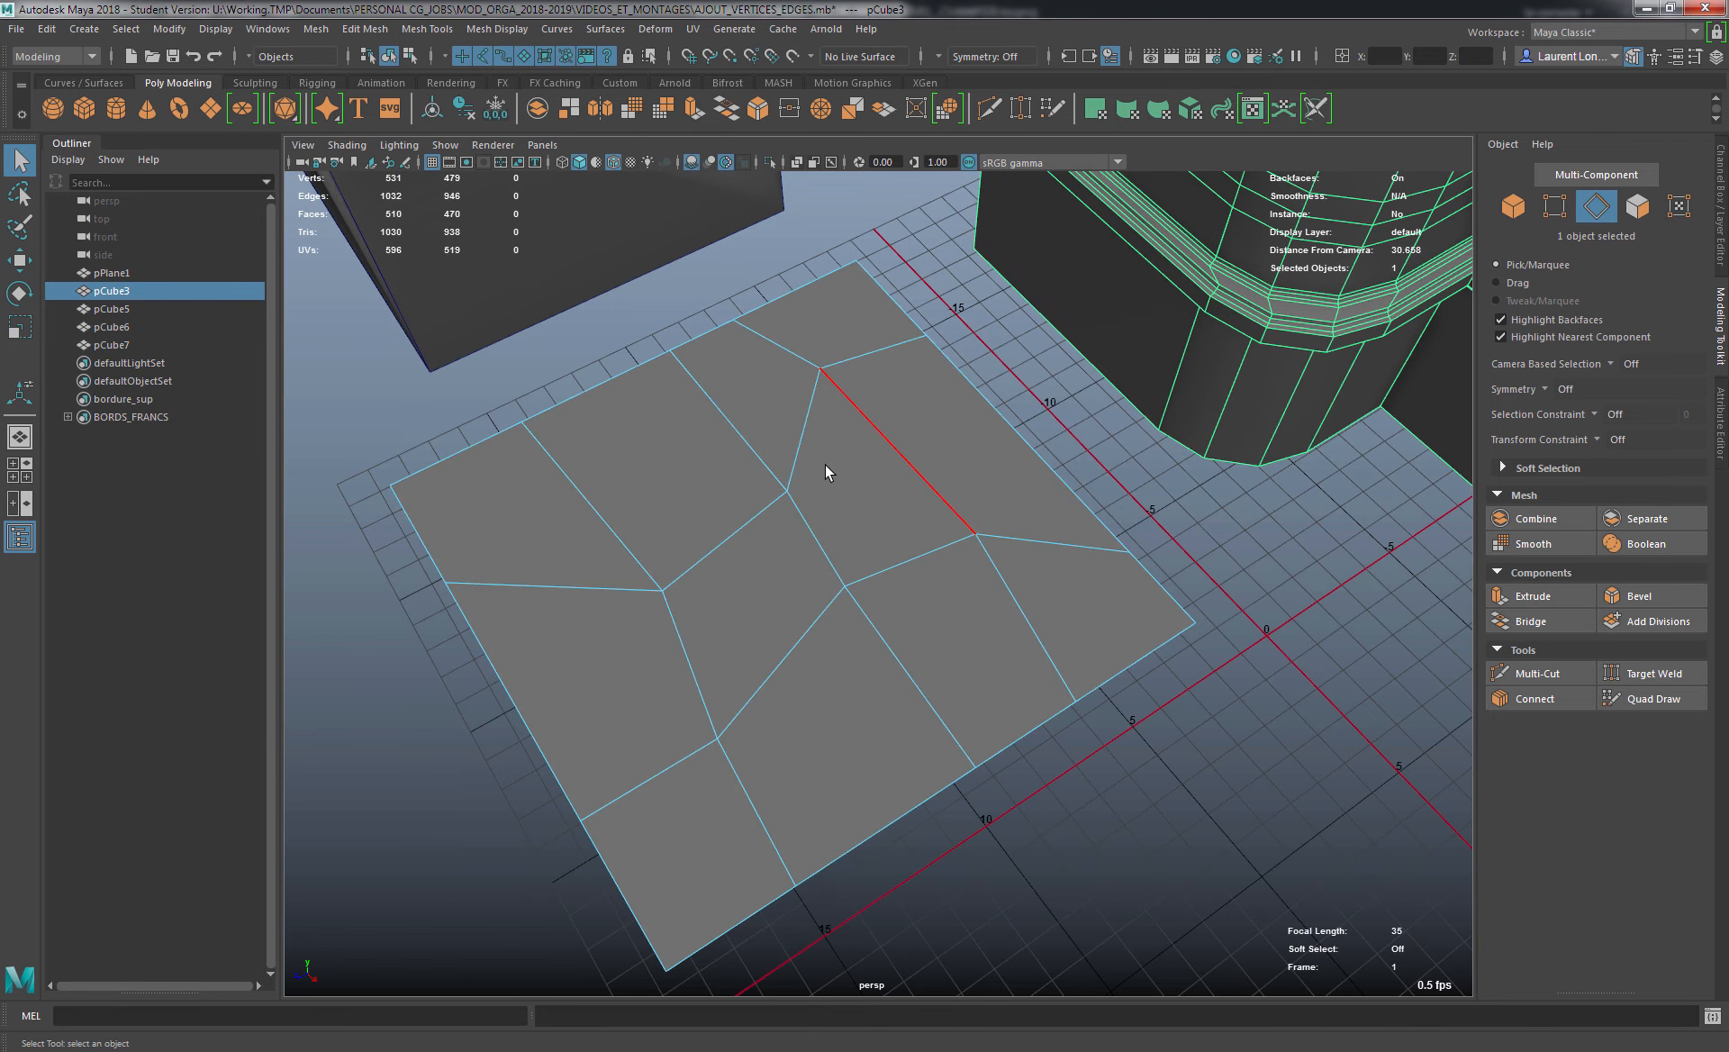
pyautogui.doubleClick(866, 365)
pyautogui.keyDown('shift'); pyautogui.doubleClick(775, 680); pyautogui.keyUp('shift')
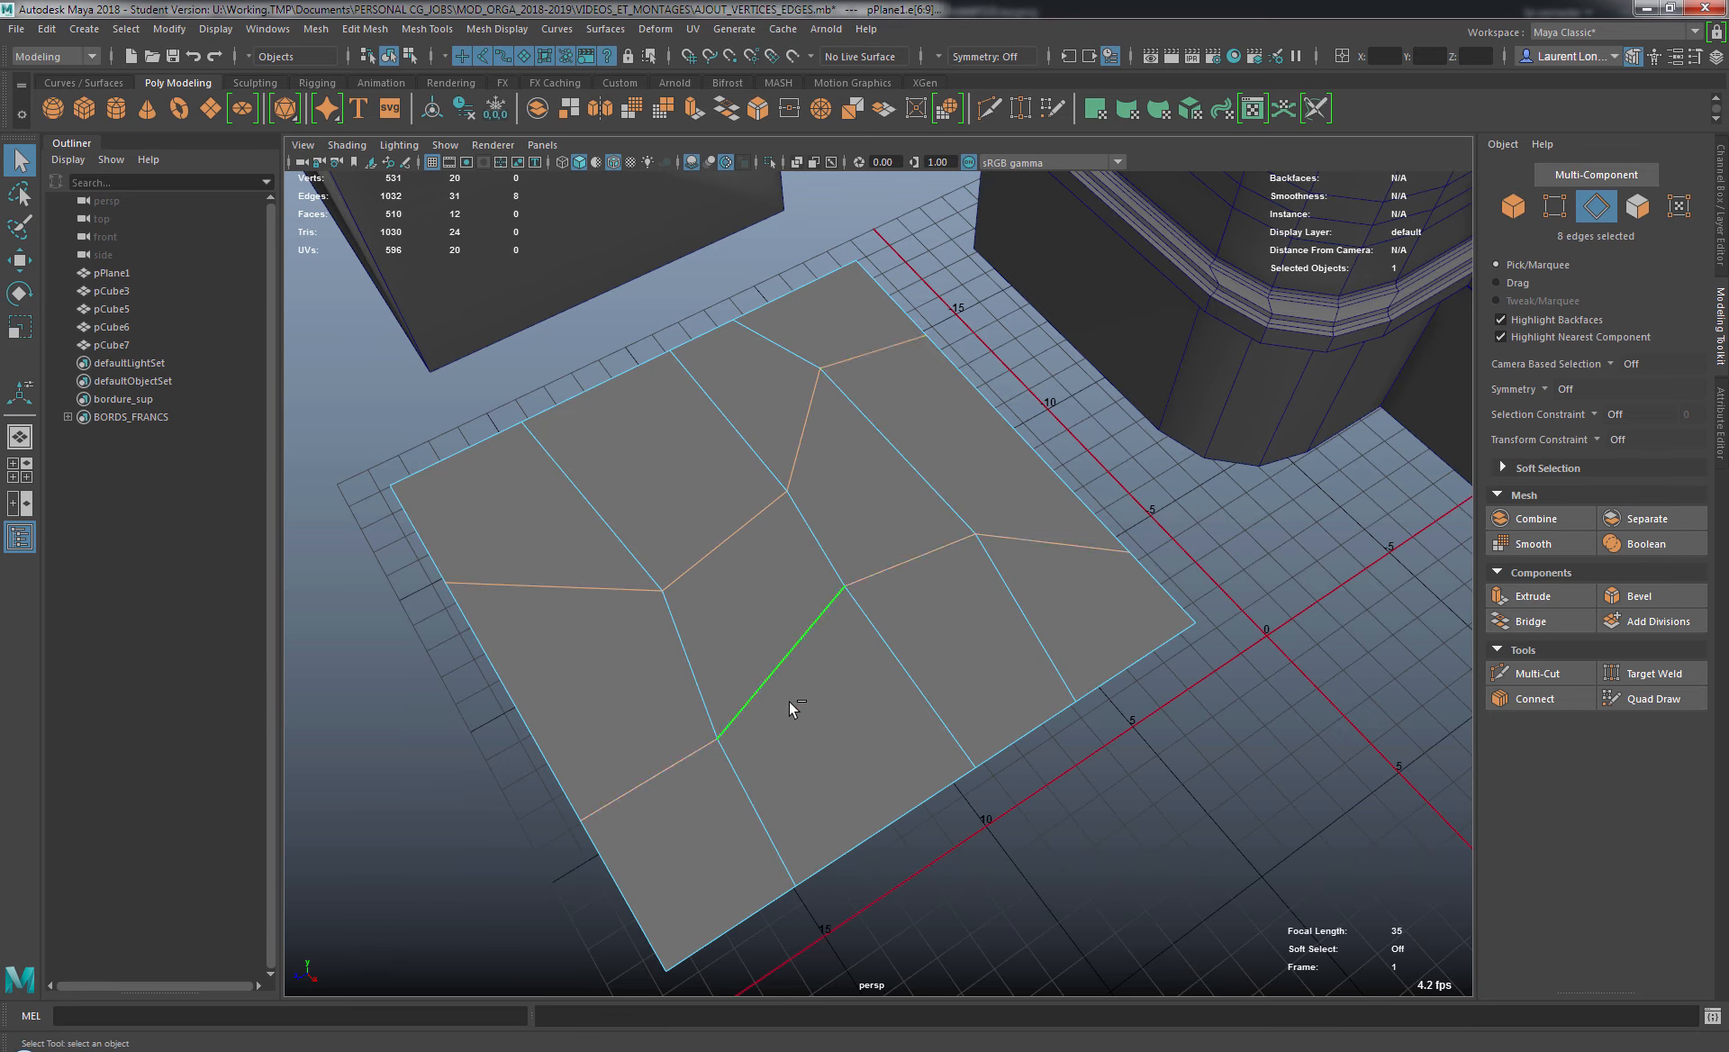
pyautogui.keyDown('alt'); pyautogui.moveTo(899, 737); pyautogui.dragTo(915, 694); pyautogui.keyUp('alt')
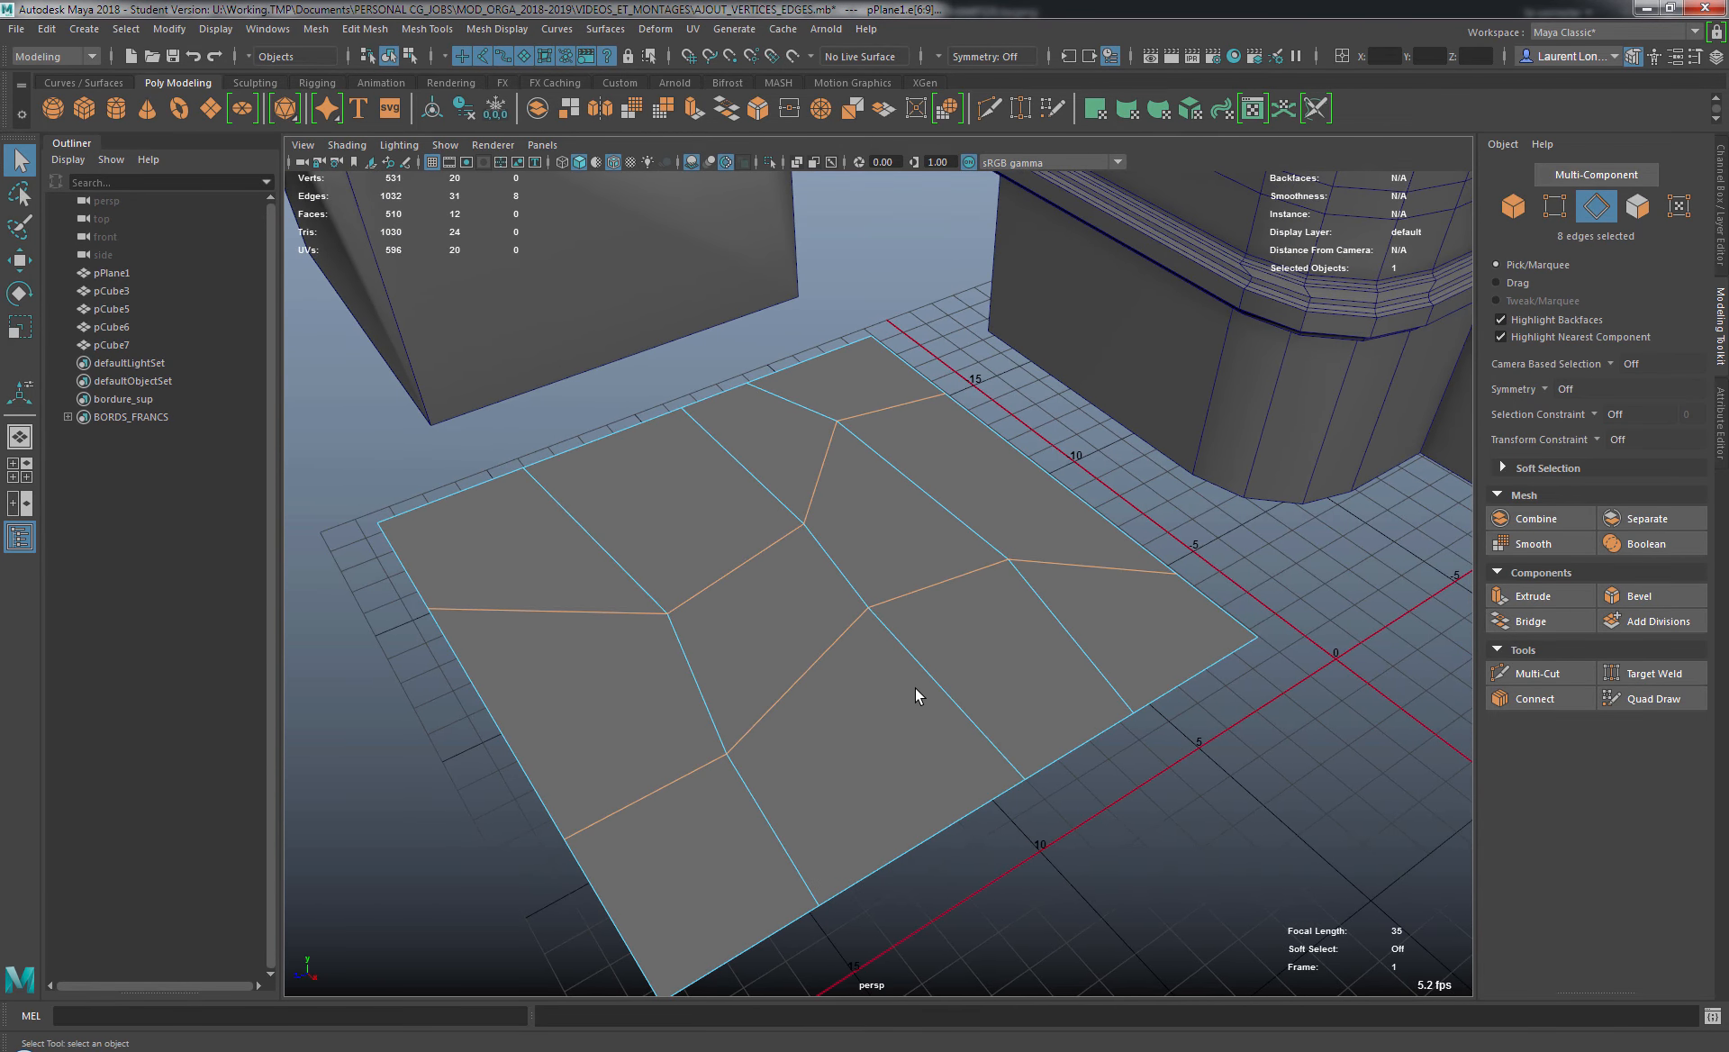
pyautogui.hotkey('ctrl', 'b')
pyautogui.keyDown('alt'); pyautogui.moveTo(915, 699); pyautogui.dragTo(1102, 464); pyautogui.keyUp('alt')
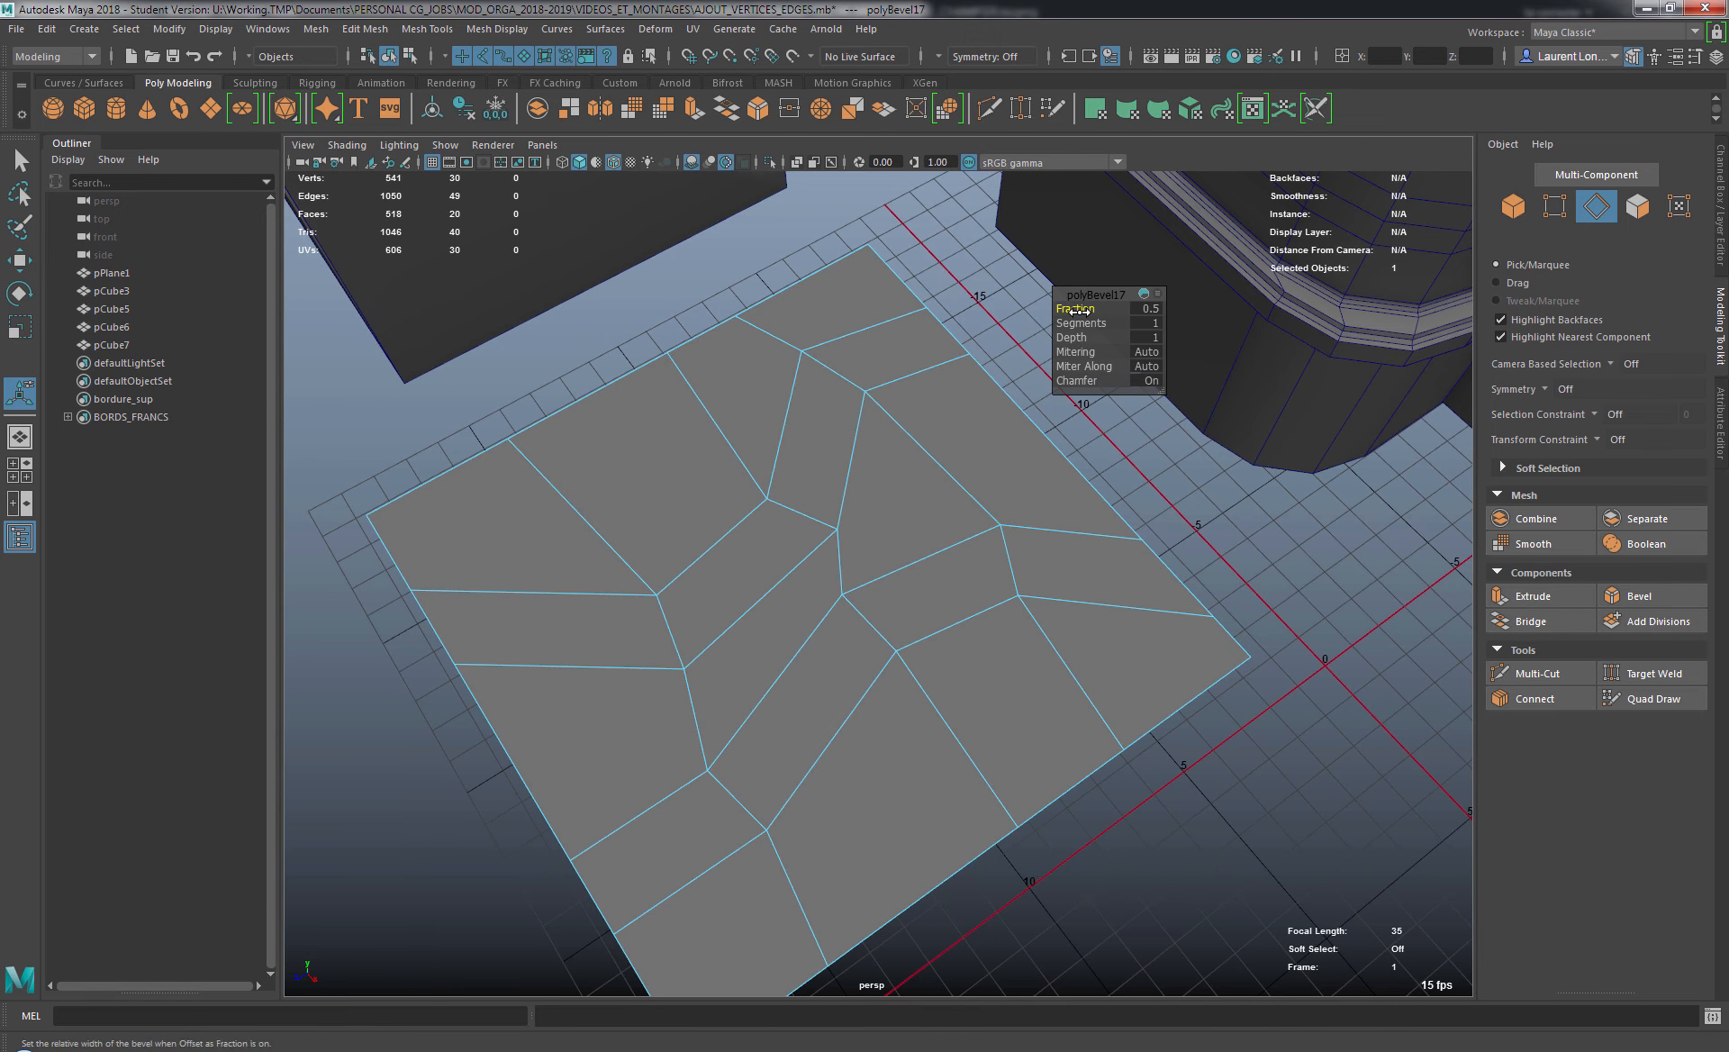
pyautogui.moveTo(1078, 311); pyautogui.dragTo(1042, 320)
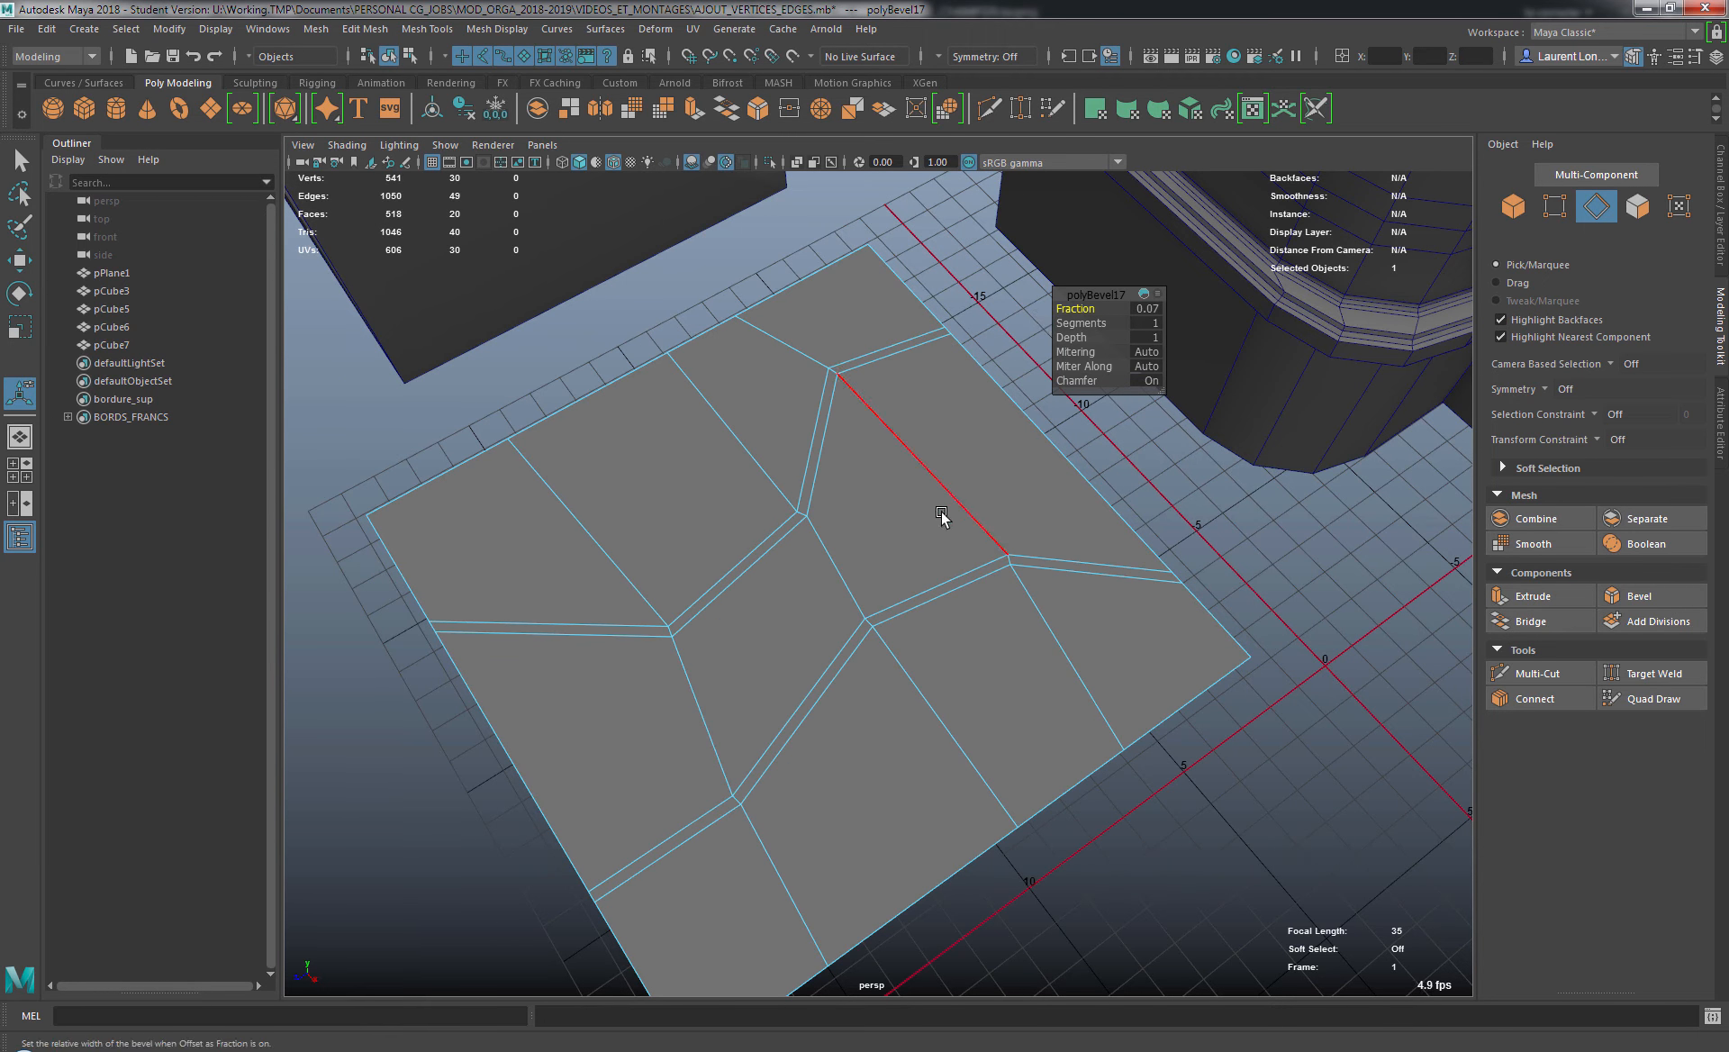
# Extrude all faces of the plane's two narrow zigzag strips downward to form grooves.
pyautogui.press('q')
pyautogui.keyDown('alt'); pyautogui.moveTo(884, 544); pyautogui.dragTo(941, 637); pyautogui.keyUp('alt')
pyautogui.keyDown('alt'); pyautogui.moveTo(957, 543); pyautogui.dragTo(1033, 483, button='middle'); pyautogui.keyUp('alt')
pyautogui.keyDown('alt'); pyautogui.moveTo(858, 479); pyautogui.dragTo(858, 529); pyautogui.keyUp('alt')
pyautogui.moveTo(917, 436); pyautogui.dragTo(919, 491, button='right')
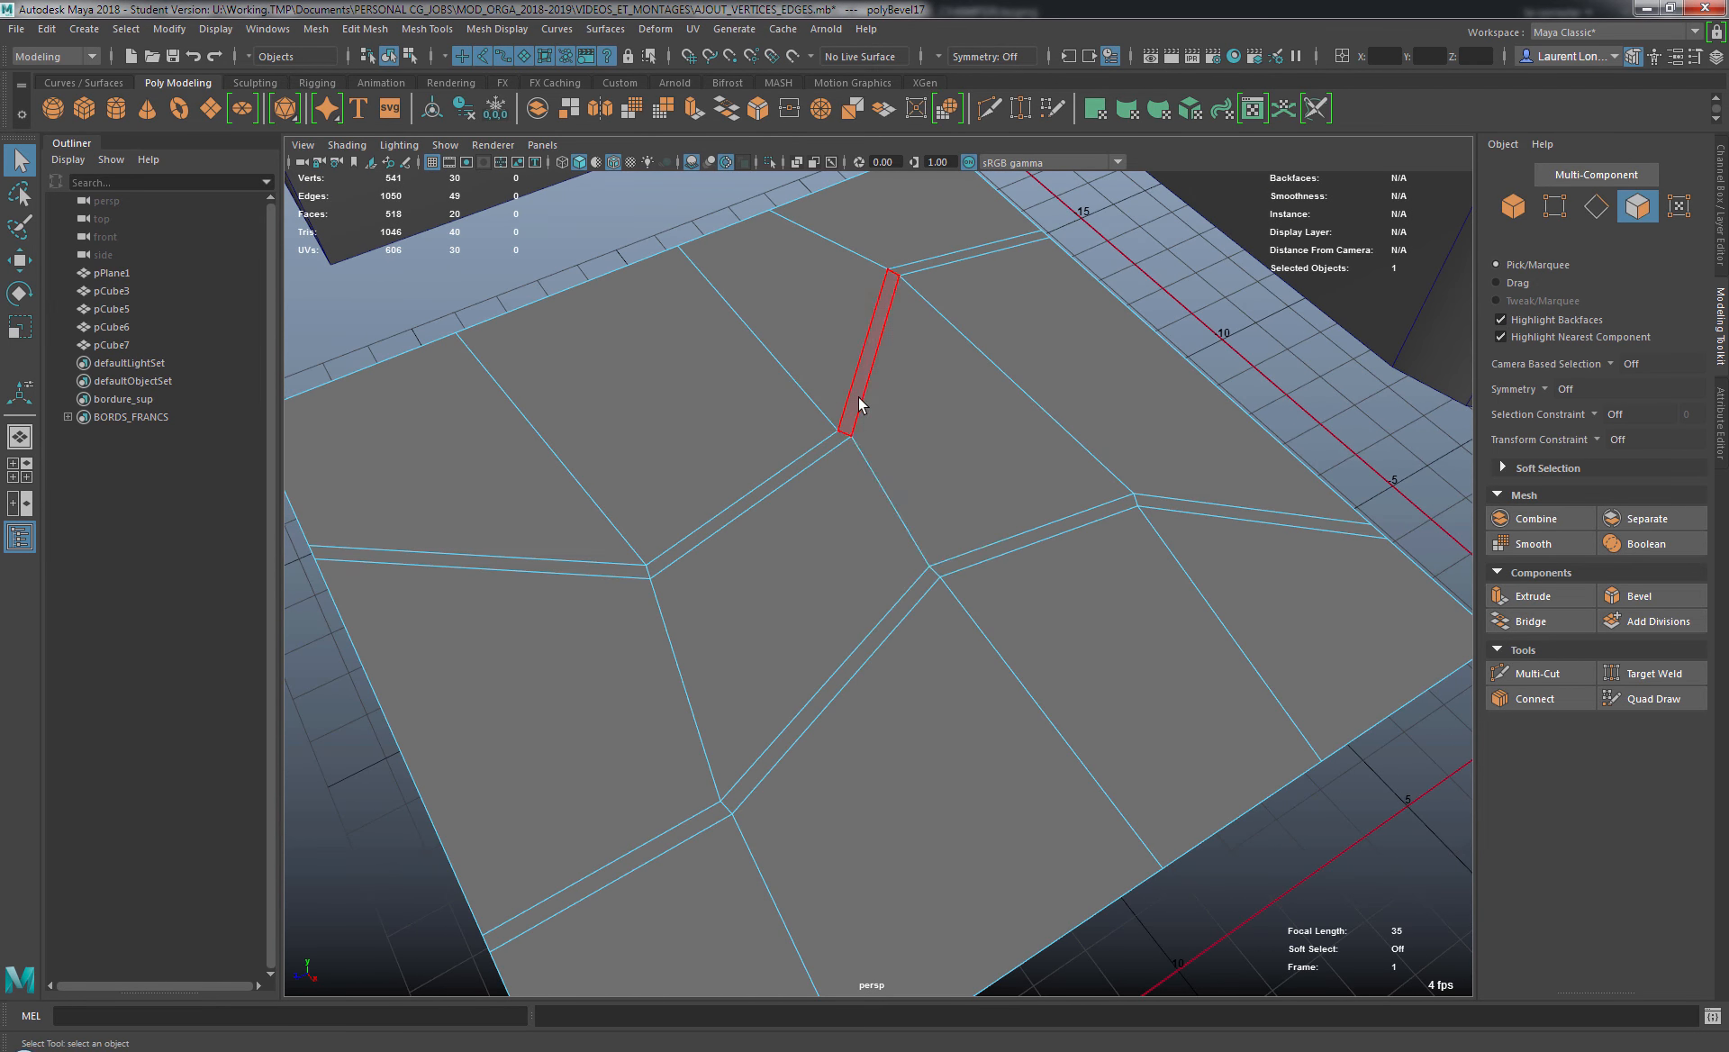
pyautogui.click(858, 405)
pyautogui.keyDown('shift'); pyautogui.doubleClick(822, 450); pyautogui.keyUp('shift')
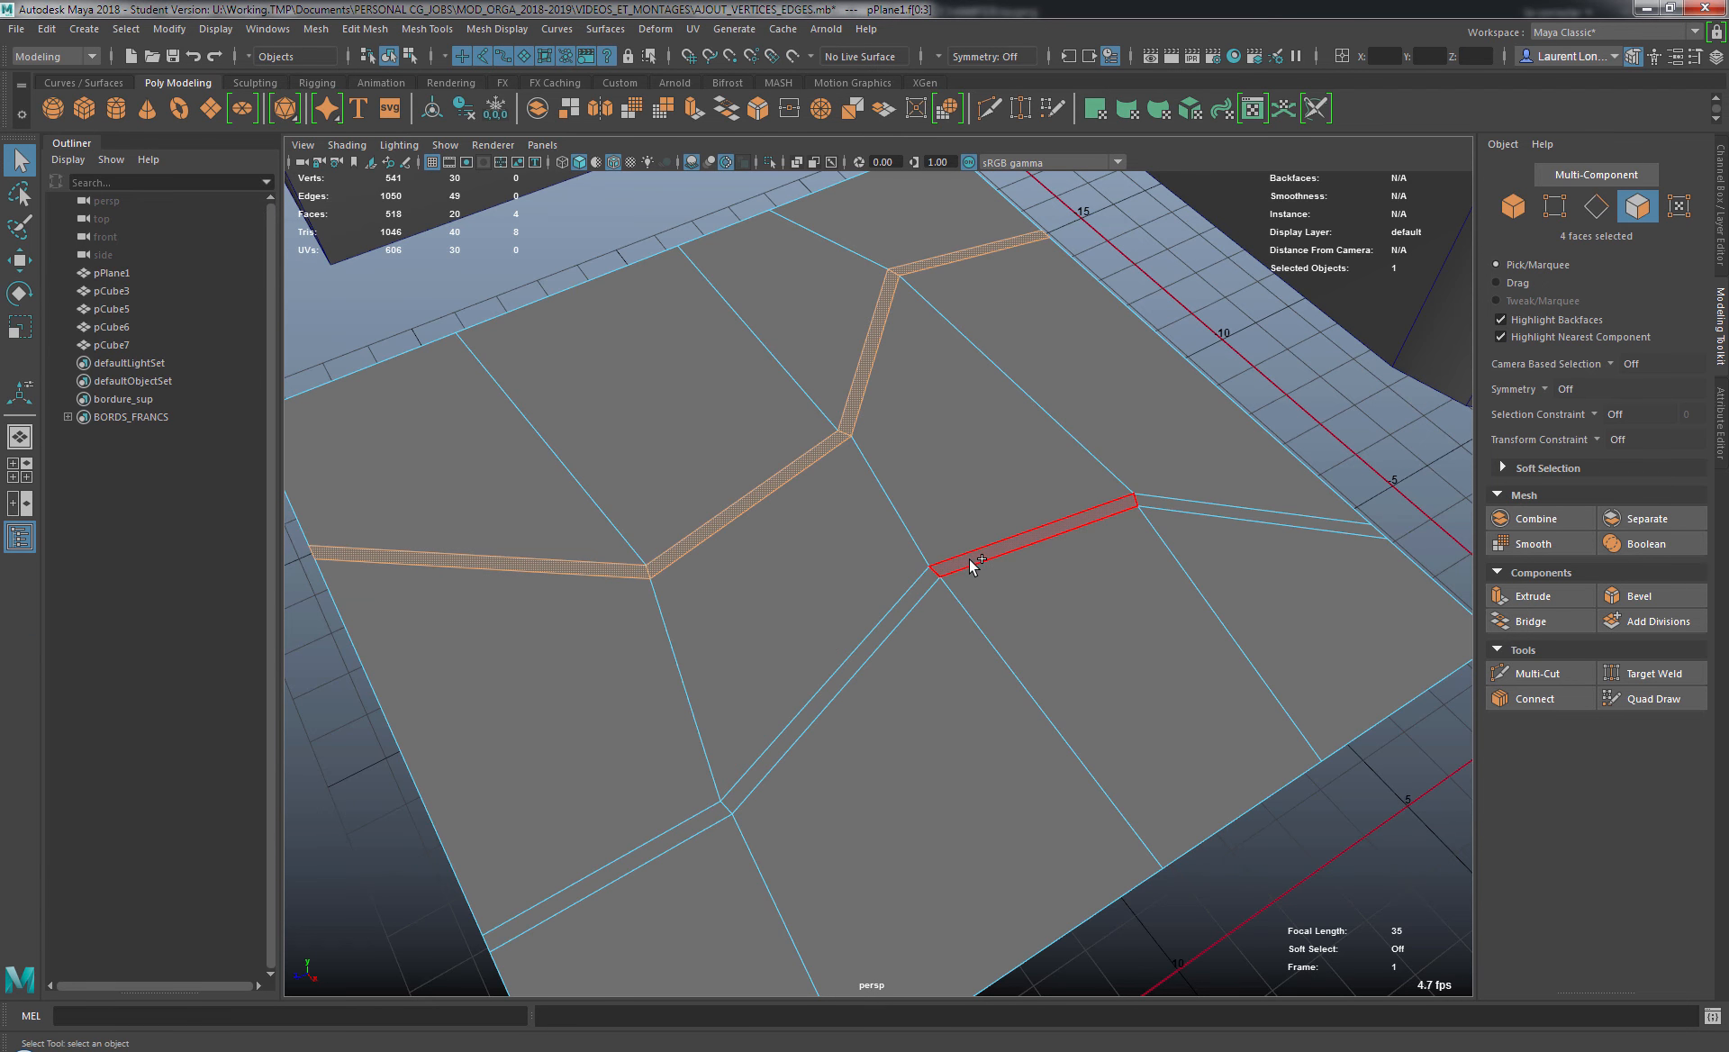
pyautogui.keyDown('shift'); pyautogui.doubleClick(926, 590); pyautogui.keyUp('shift')
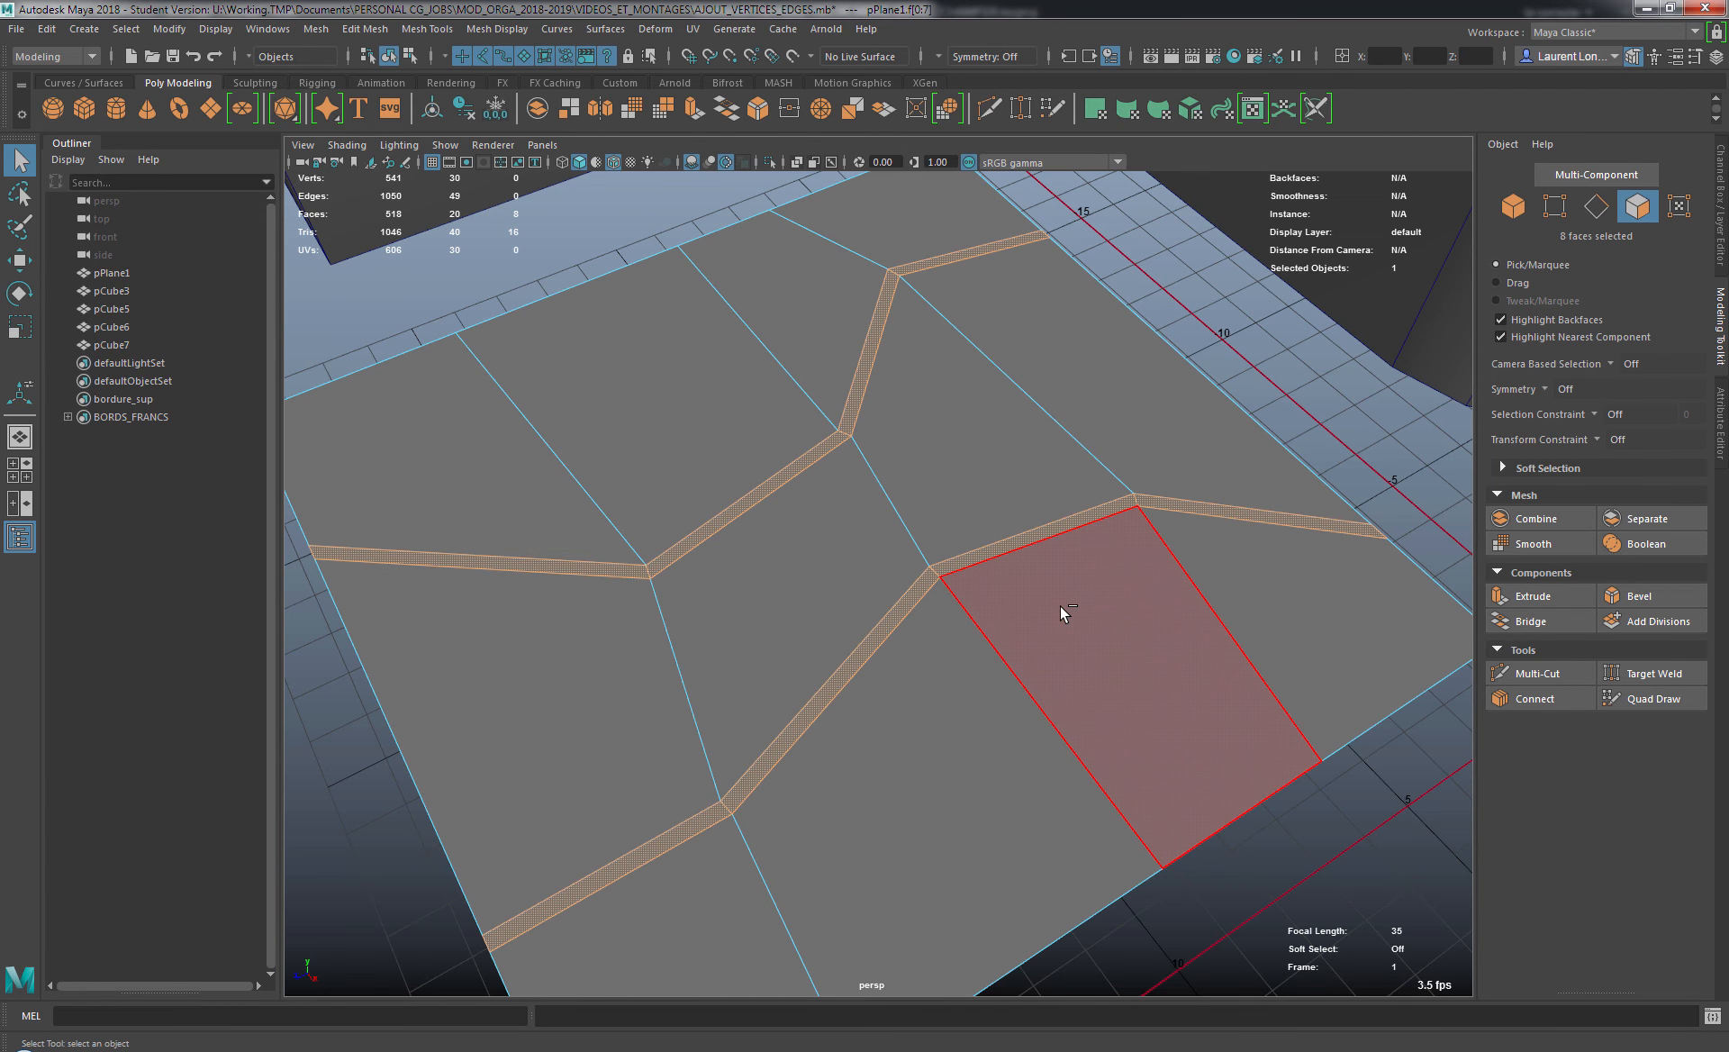
pyautogui.hotkey('ctrl', 'e')
pyautogui.press('space')
pyautogui.press('space')
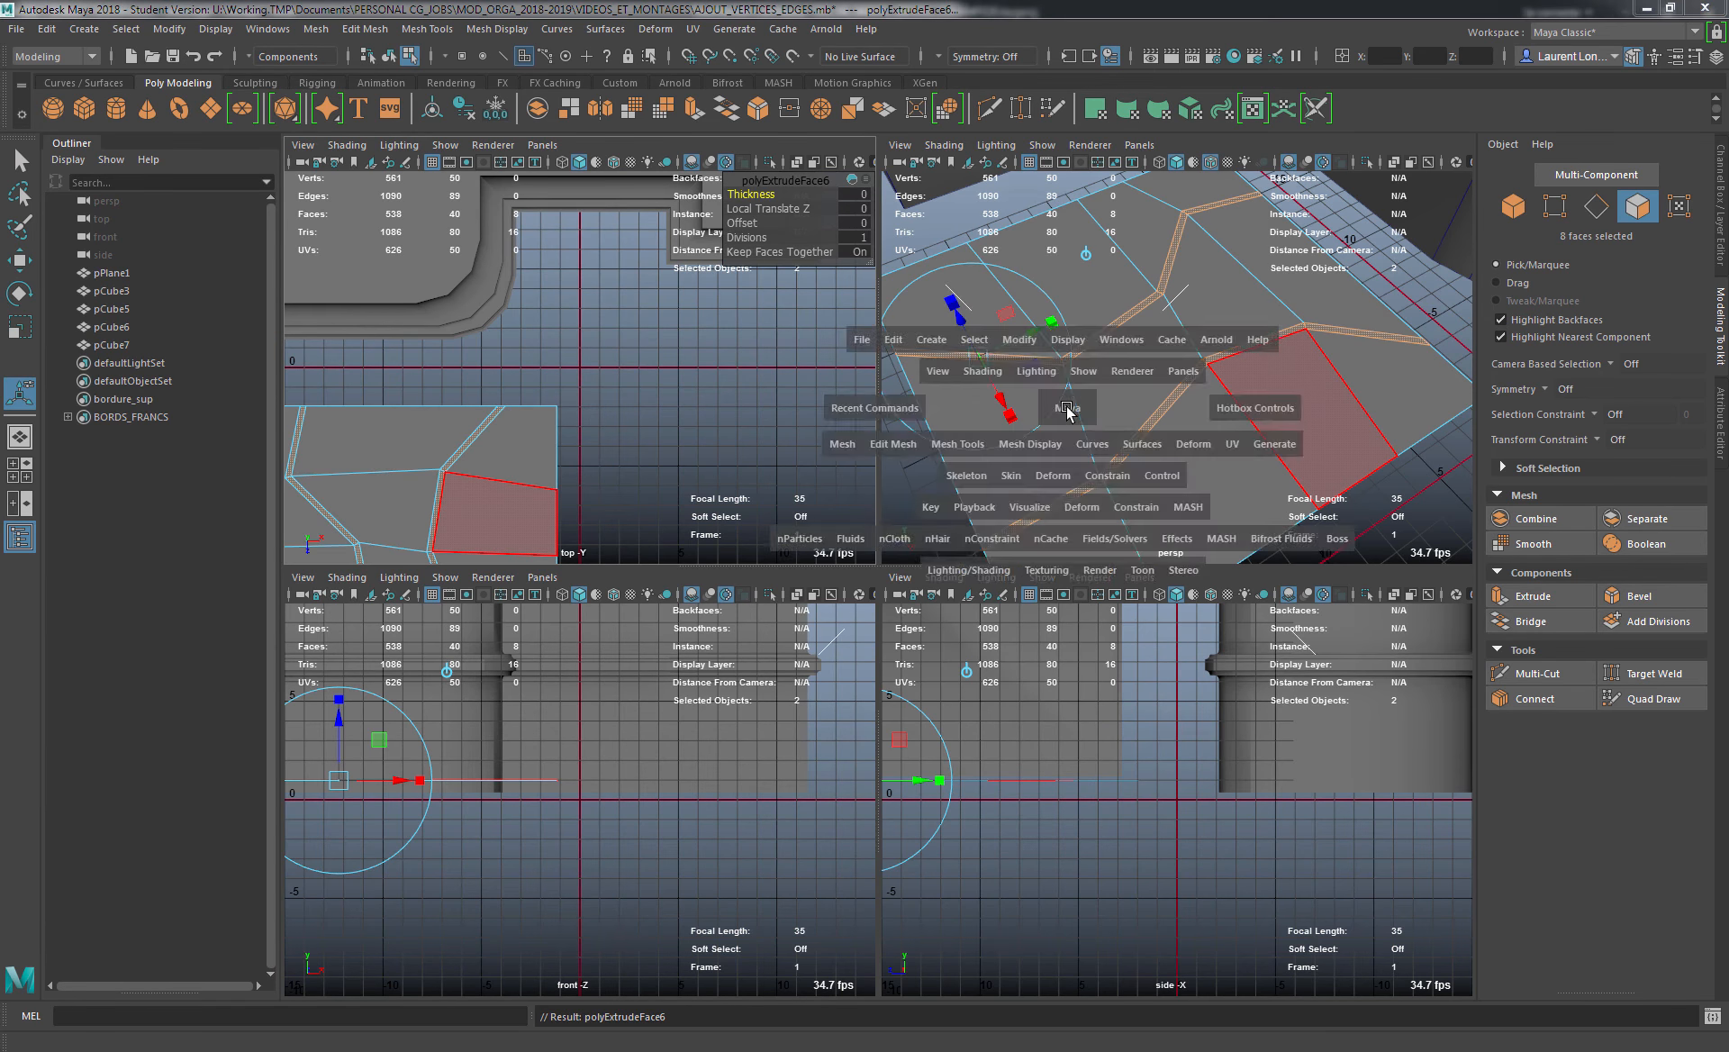
pyautogui.keyDown('alt'); pyautogui.moveTo(1079, 488); pyautogui.dragTo(892, 482, button='right'); pyautogui.keyUp('alt')
pyautogui.keyDown('alt'); pyautogui.moveTo(897, 522); pyautogui.dragTo(905, 482); pyautogui.keyUp('alt')
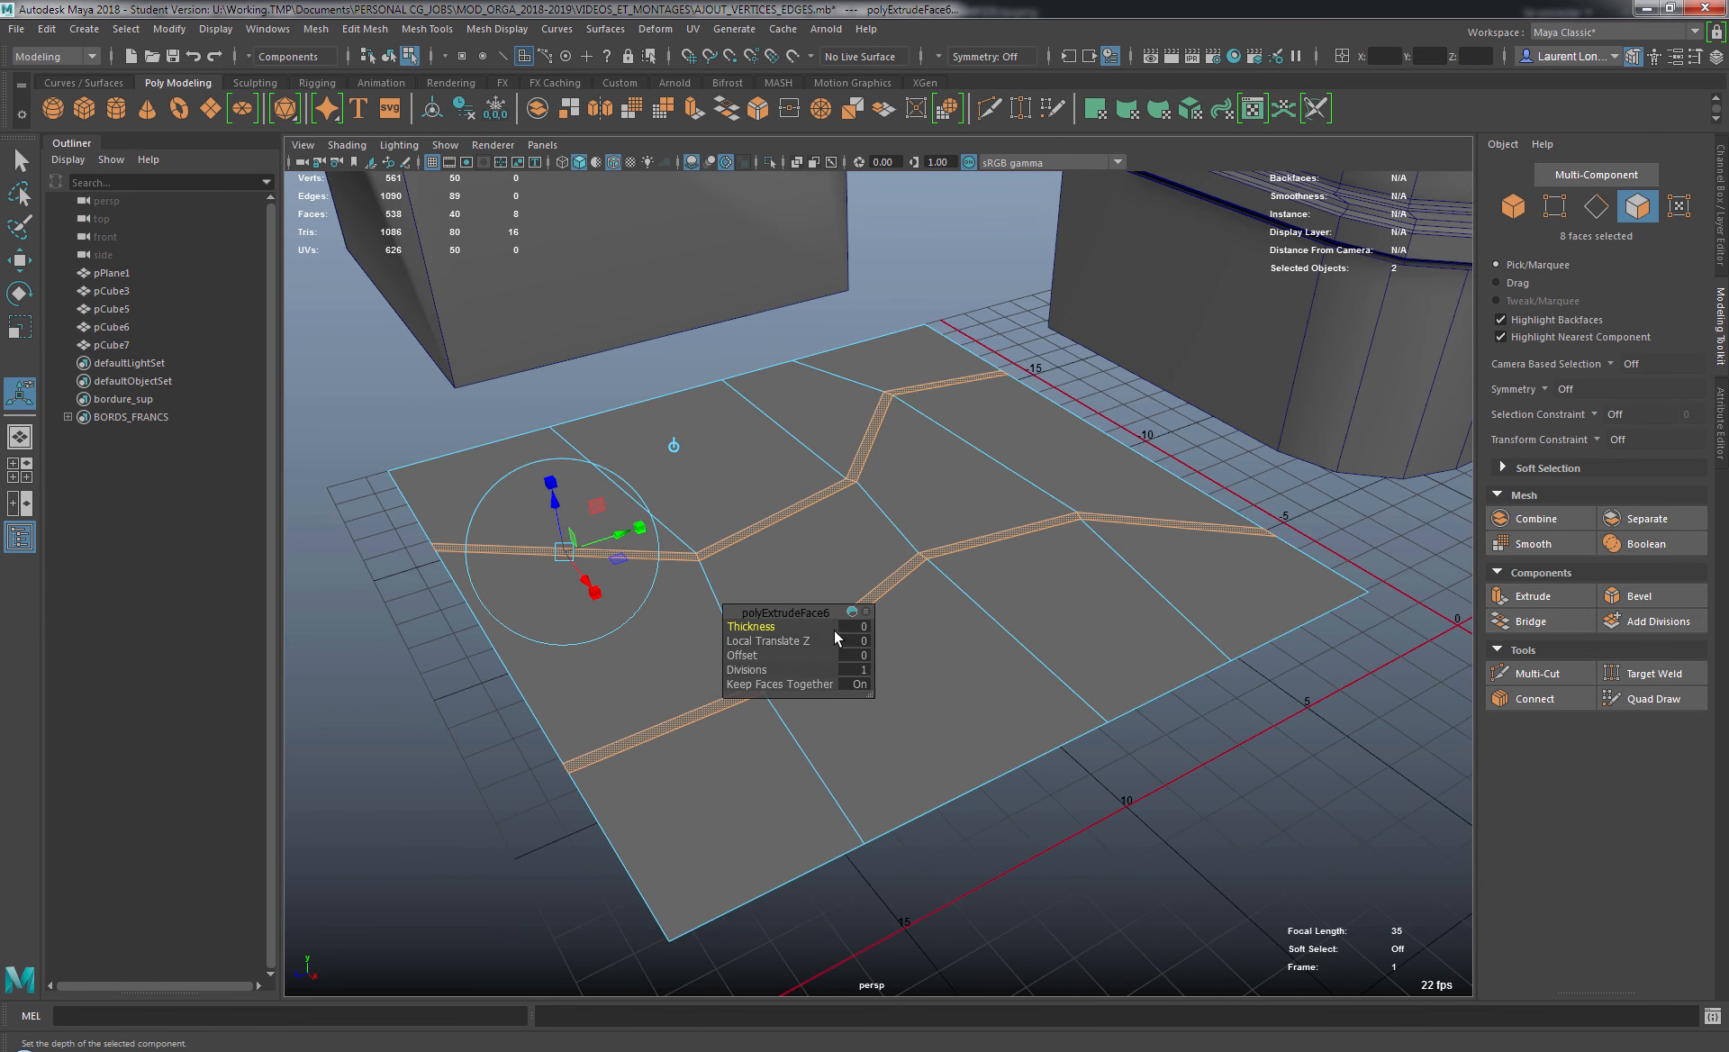
pyautogui.moveTo(831, 608); pyautogui.dragTo(1139, 335)
pyautogui.keyDown('alt'); pyautogui.moveTo(881, 397); pyautogui.dragTo(1066, 348); pyautogui.keyUp('alt')
pyautogui.keyDown('alt'); pyautogui.moveTo(891, 476); pyautogui.dragTo(1014, 414); pyautogui.keyUp('alt')
# Extrude the two plane faces enclosed between the grooves with a Thickness of 1.7 and an Offset of 0.8.
pyautogui.click(1014, 414)
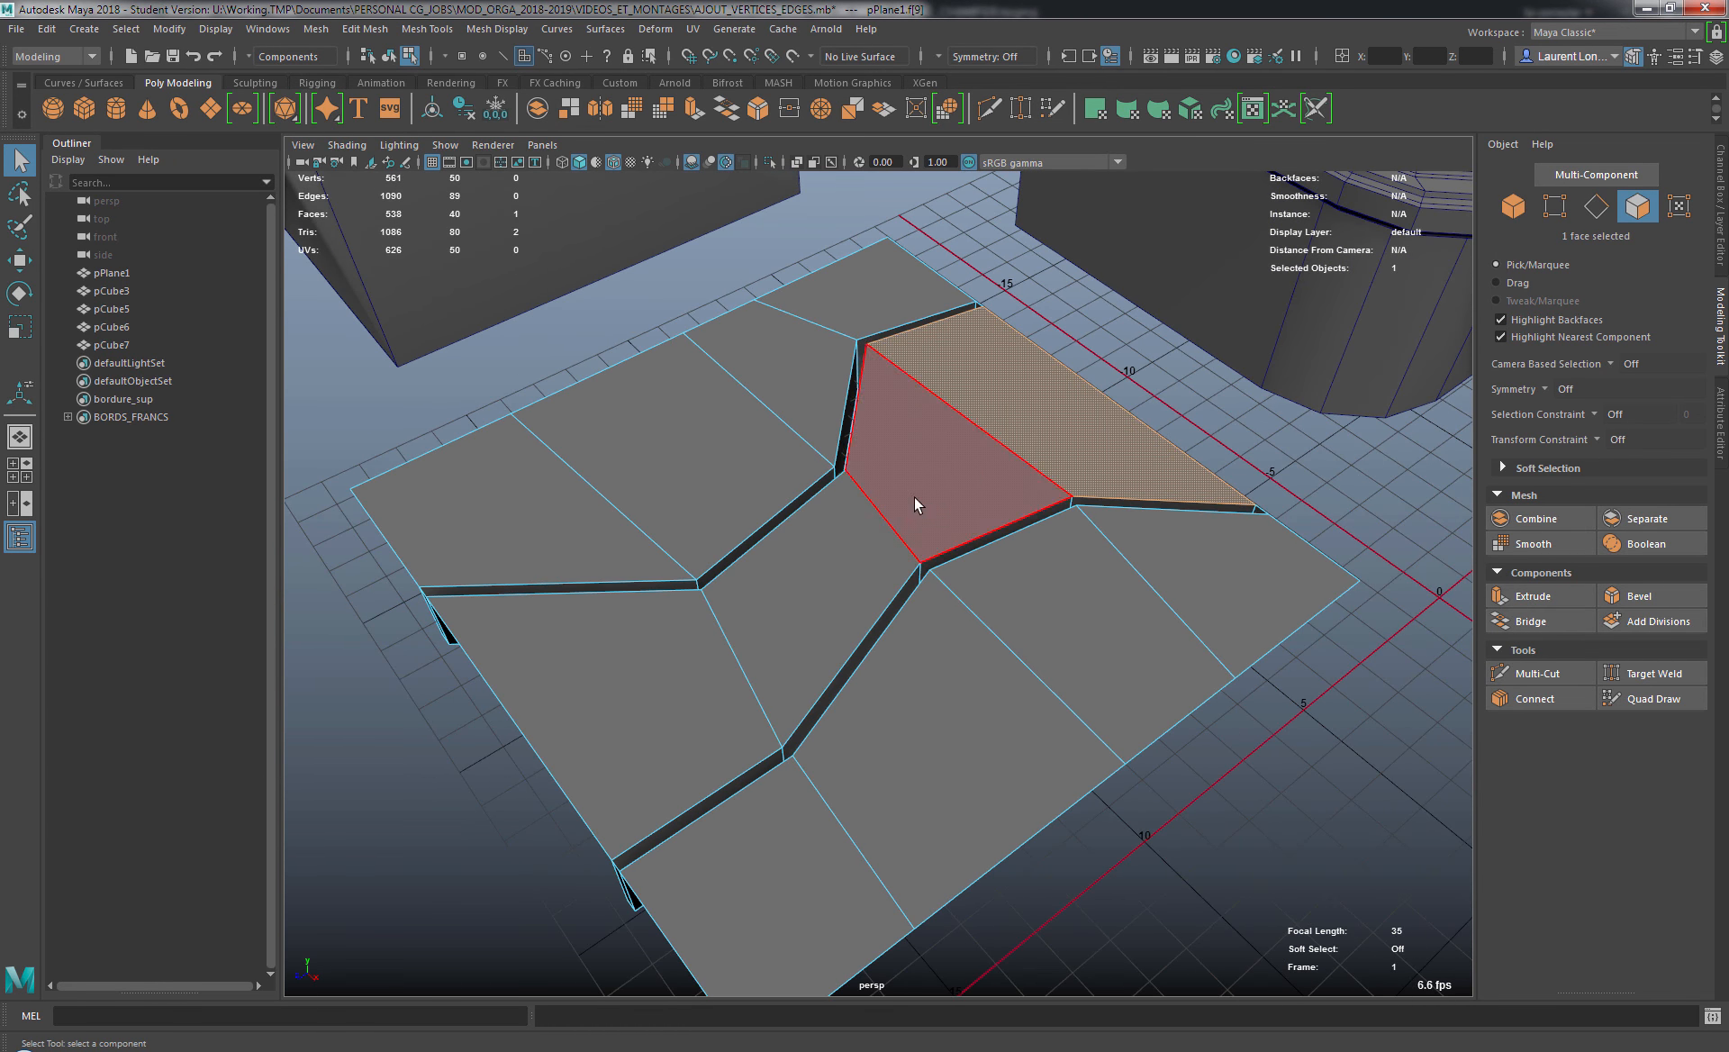
pyautogui.click(810, 576)
pyautogui.keyDown('shift'); pyautogui.click(702, 666); pyautogui.keyUp('shift')
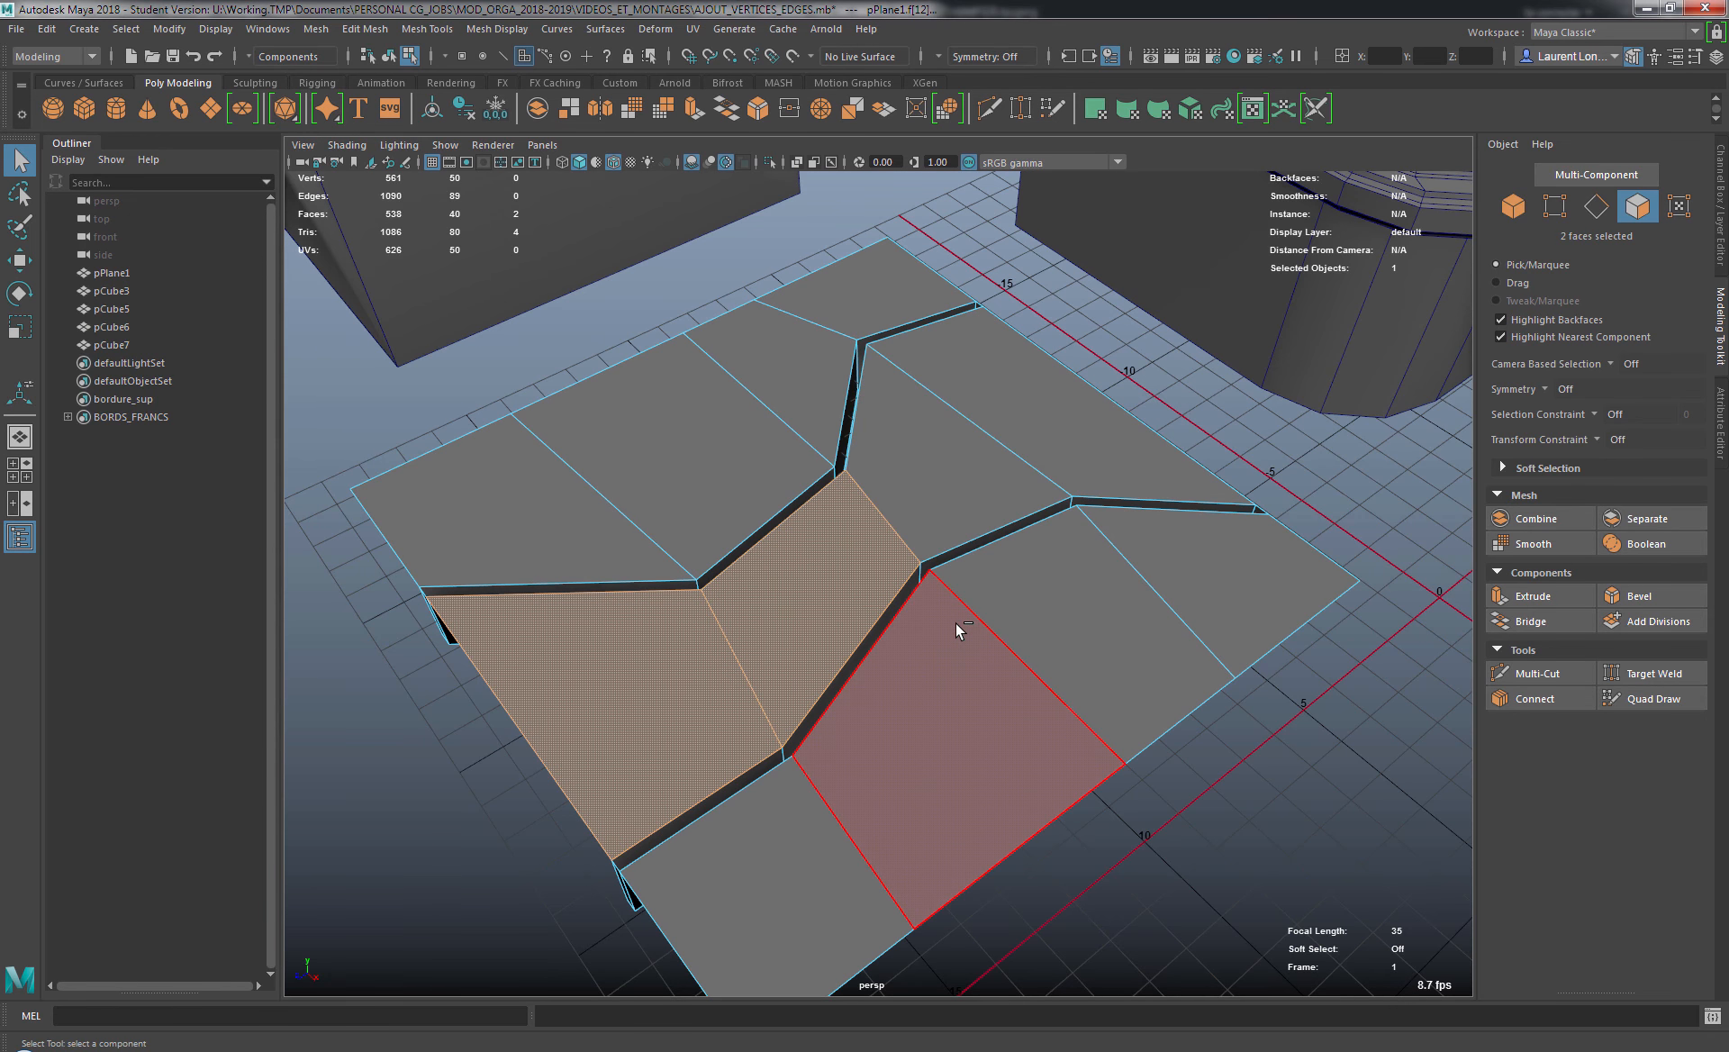
pyautogui.hotkey('ctrl', 'e')
pyautogui.keyDown('alt'); pyautogui.moveTo(879, 502); pyautogui.dragTo(917, 468); pyautogui.keyUp('alt')
pyautogui.moveTo(1108, 344); pyautogui.dragTo(1124, 344)
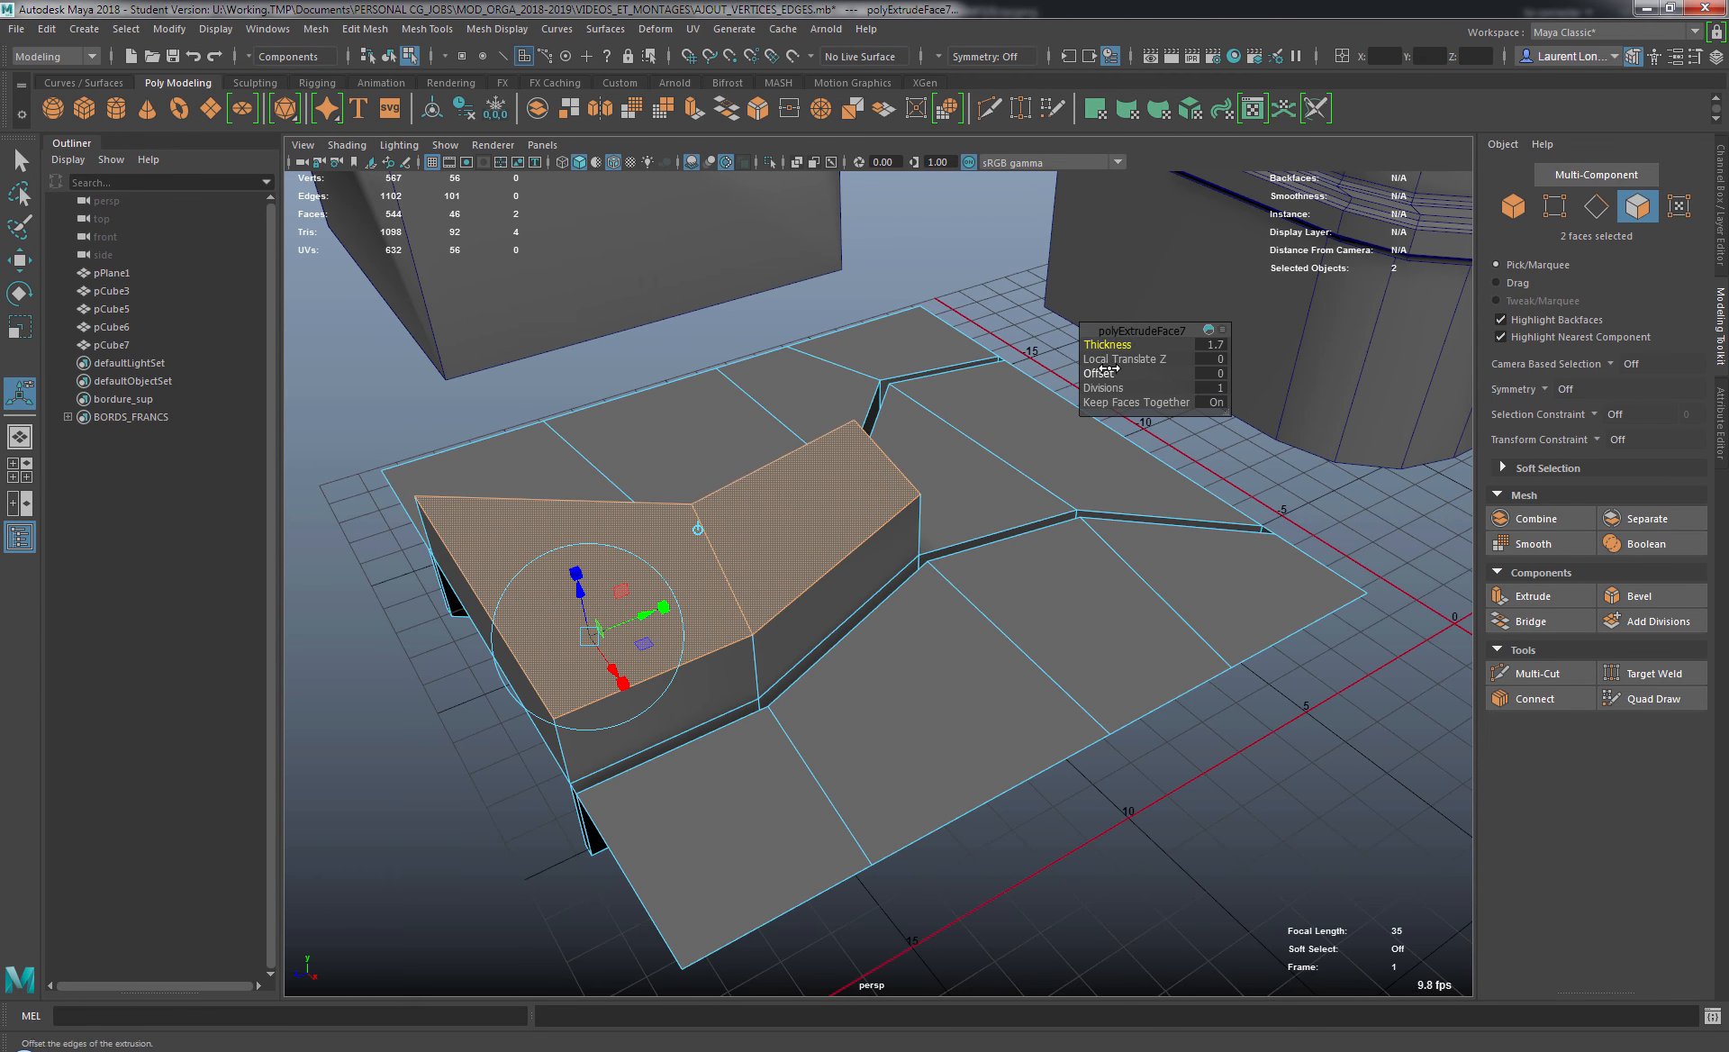
pyautogui.moveTo(1099, 373); pyautogui.dragTo(1108, 372)
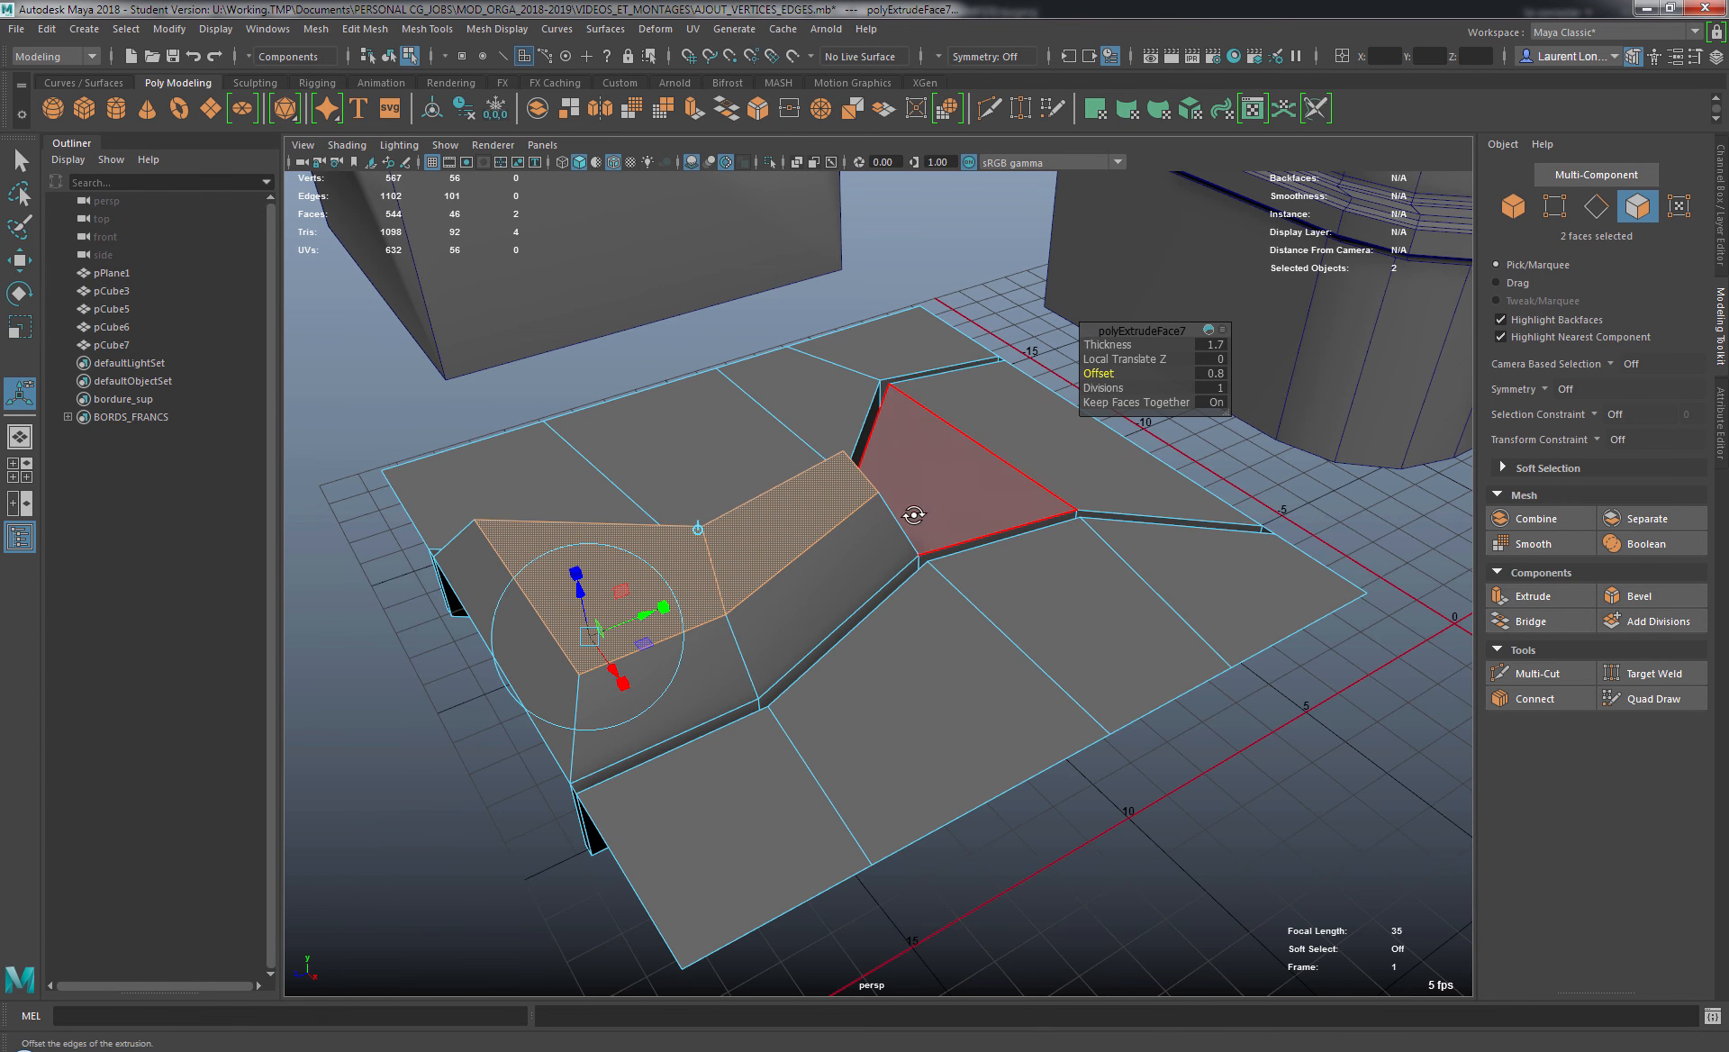
# Extrude the ten remaining flat faces around the raised block together with a Thickness of 1.2 and an Offset of 0.7.
pyautogui.keyDown('alt'); pyautogui.moveTo(914, 509); pyautogui.dragTo(919, 577); pyautogui.keyUp('alt')
pyautogui.click(1247, 726)
pyautogui.click(928, 451)
pyautogui.keyDown('shift'); pyautogui.click(1033, 410); pyautogui.keyUp('shift')
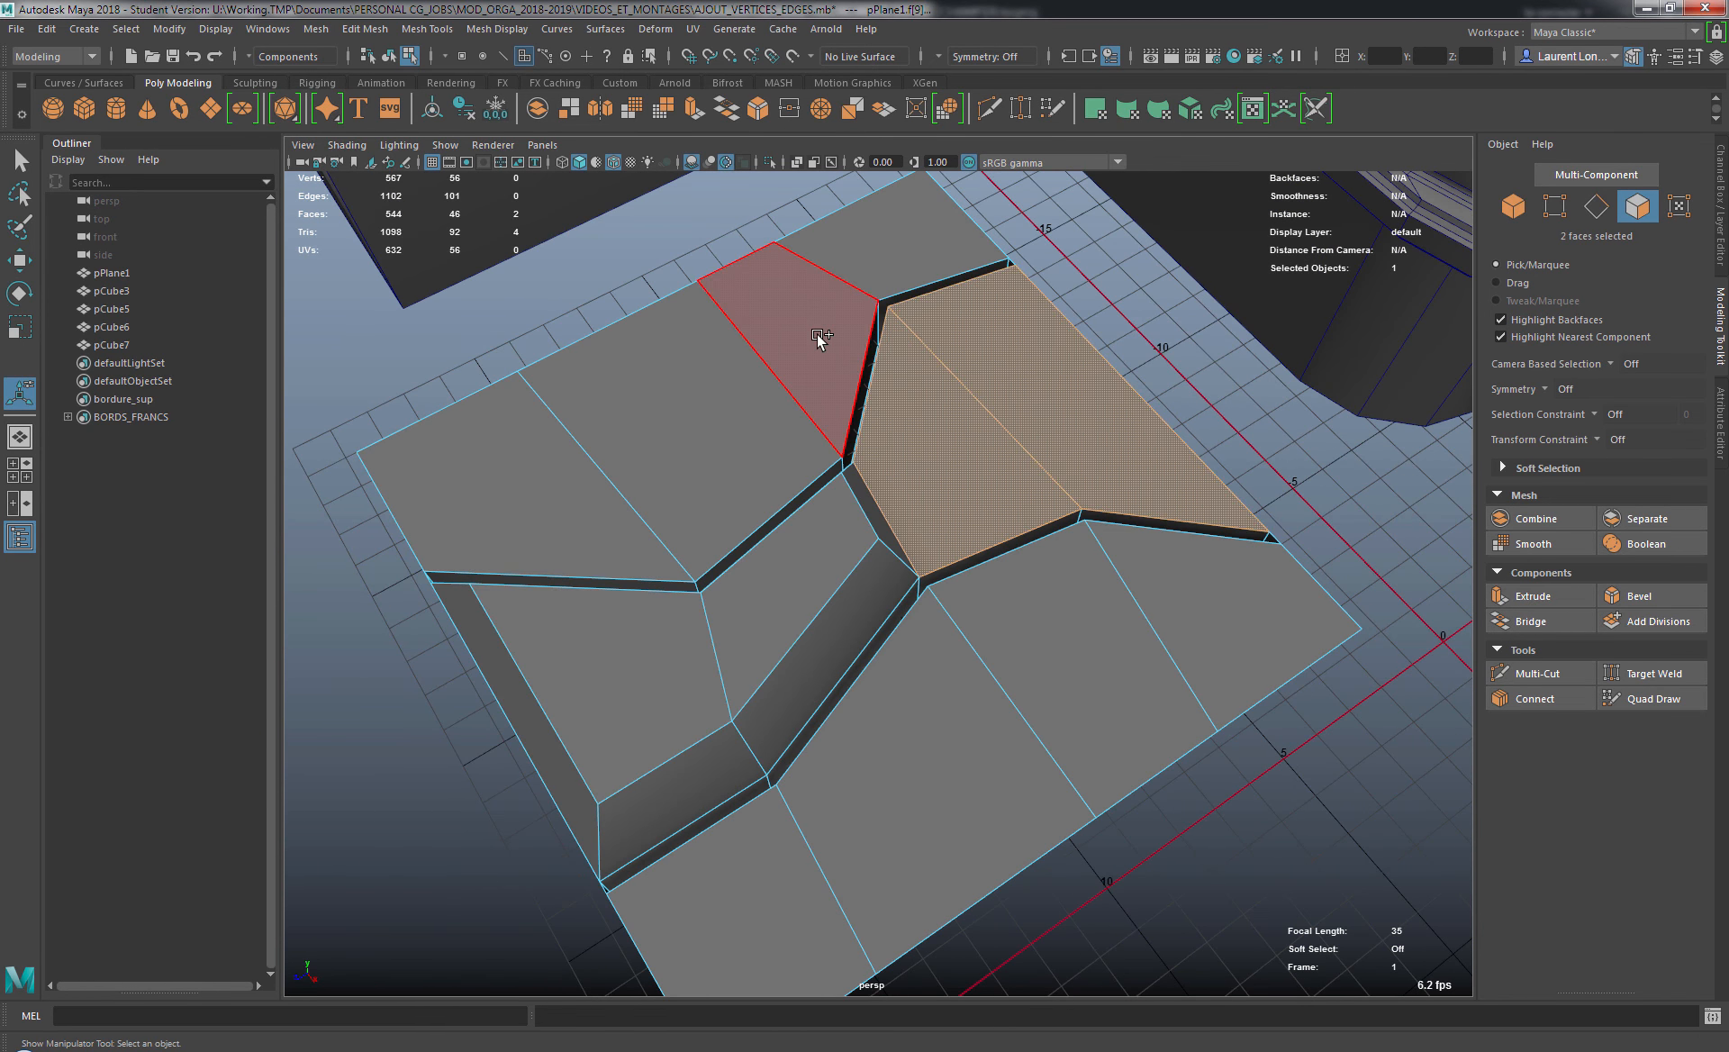
pyautogui.keyDown('shift'); pyautogui.click(819, 338); pyautogui.keyUp('shift')
pyautogui.keyDown('shift'); pyautogui.click(930, 270); pyautogui.keyUp('shift')
pyautogui.keyDown('shift'); pyautogui.click(733, 447); pyautogui.keyUp('shift')
pyautogui.keyDown('shift'); pyautogui.click(538, 495); pyautogui.keyUp('shift')
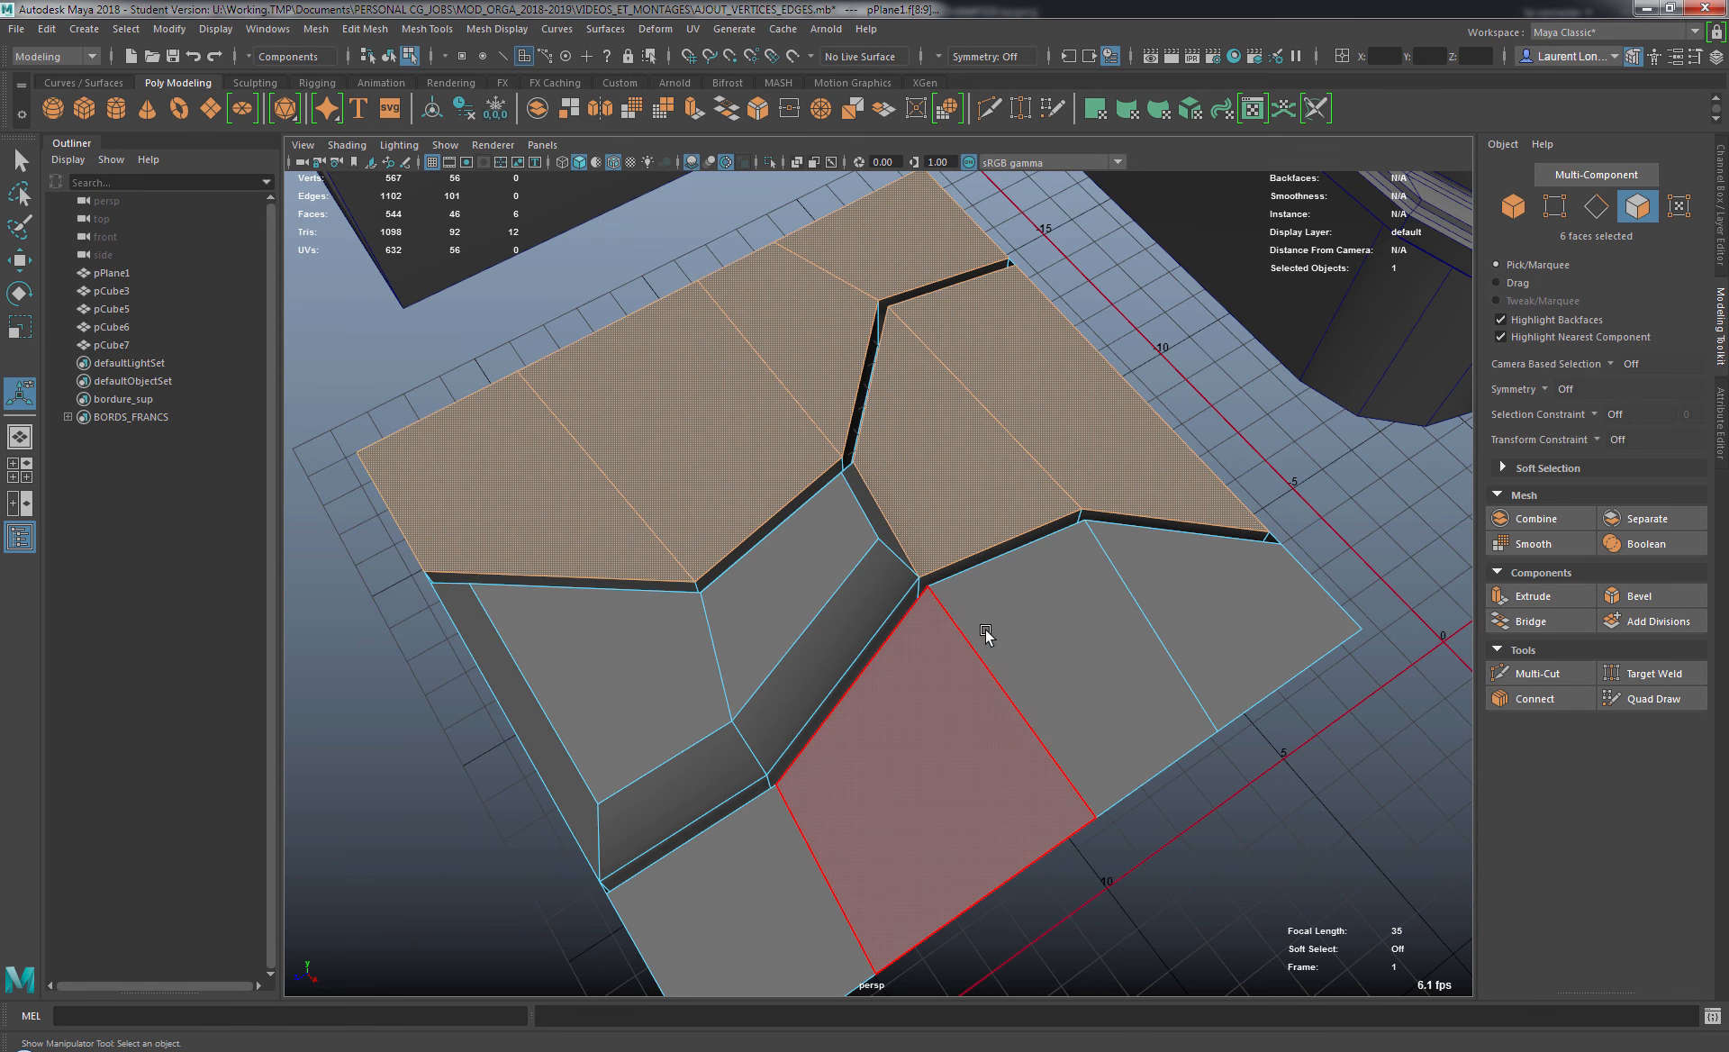
pyautogui.keyDown('shift'); pyautogui.click(927, 706); pyautogui.keyUp('shift')
pyautogui.keyDown('shift'); pyautogui.click(1123, 624); pyautogui.keyUp('shift')
pyautogui.keyDown('shift'); pyautogui.click(1193, 599); pyautogui.keyUp('shift')
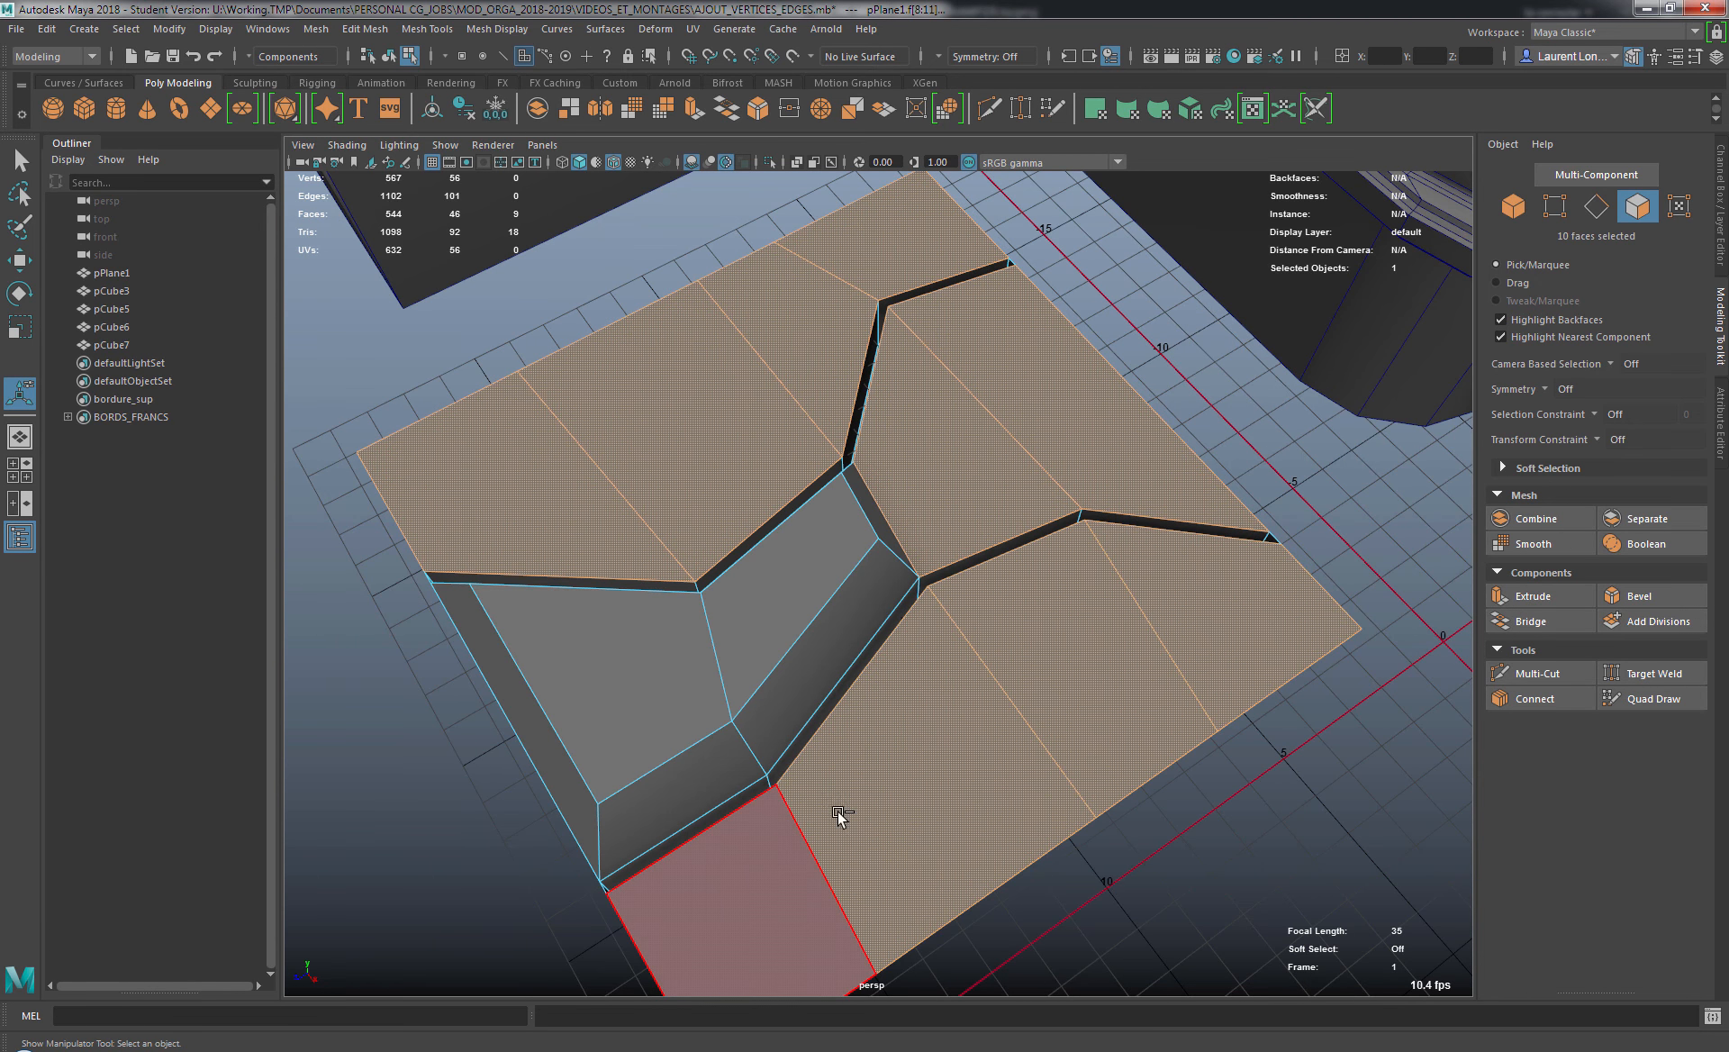
pyautogui.keyDown('alt'); pyautogui.moveTo(953, 687); pyautogui.dragTo(973, 551); pyautogui.keyUp('alt')
pyautogui.hotkey('ctrl', 'e')
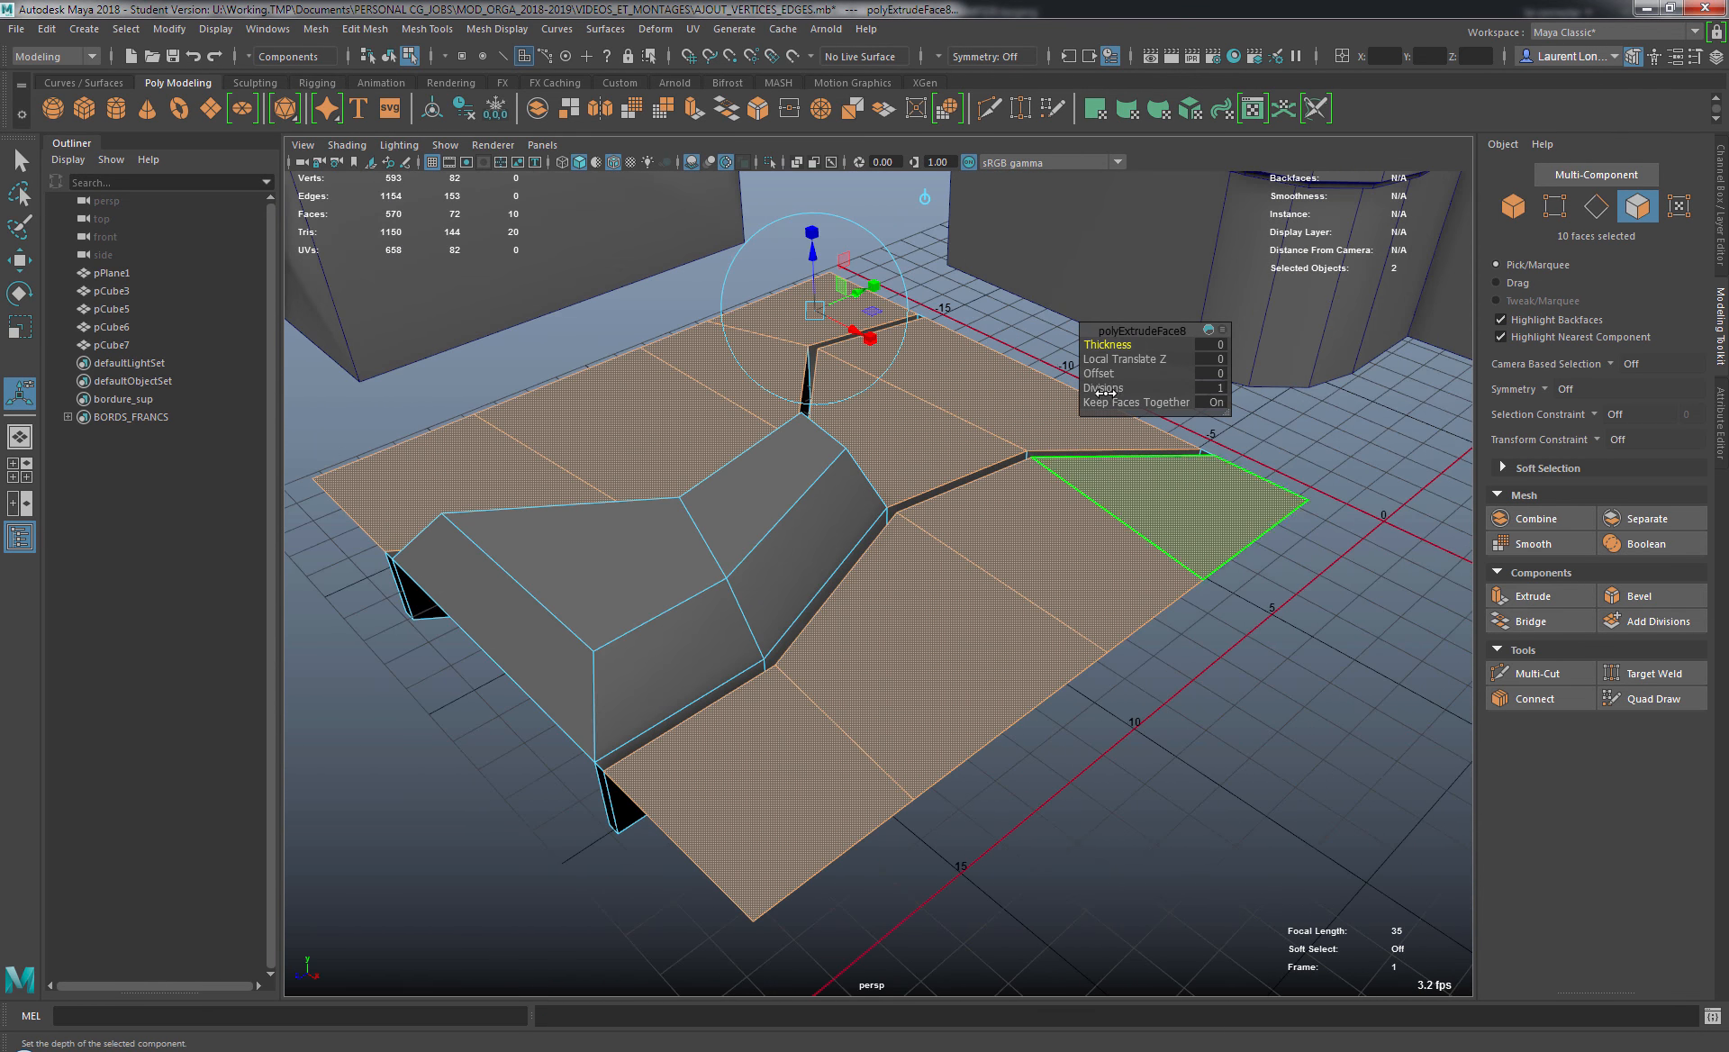
pyautogui.moveTo(1117, 343); pyautogui.dragTo(1112, 375)
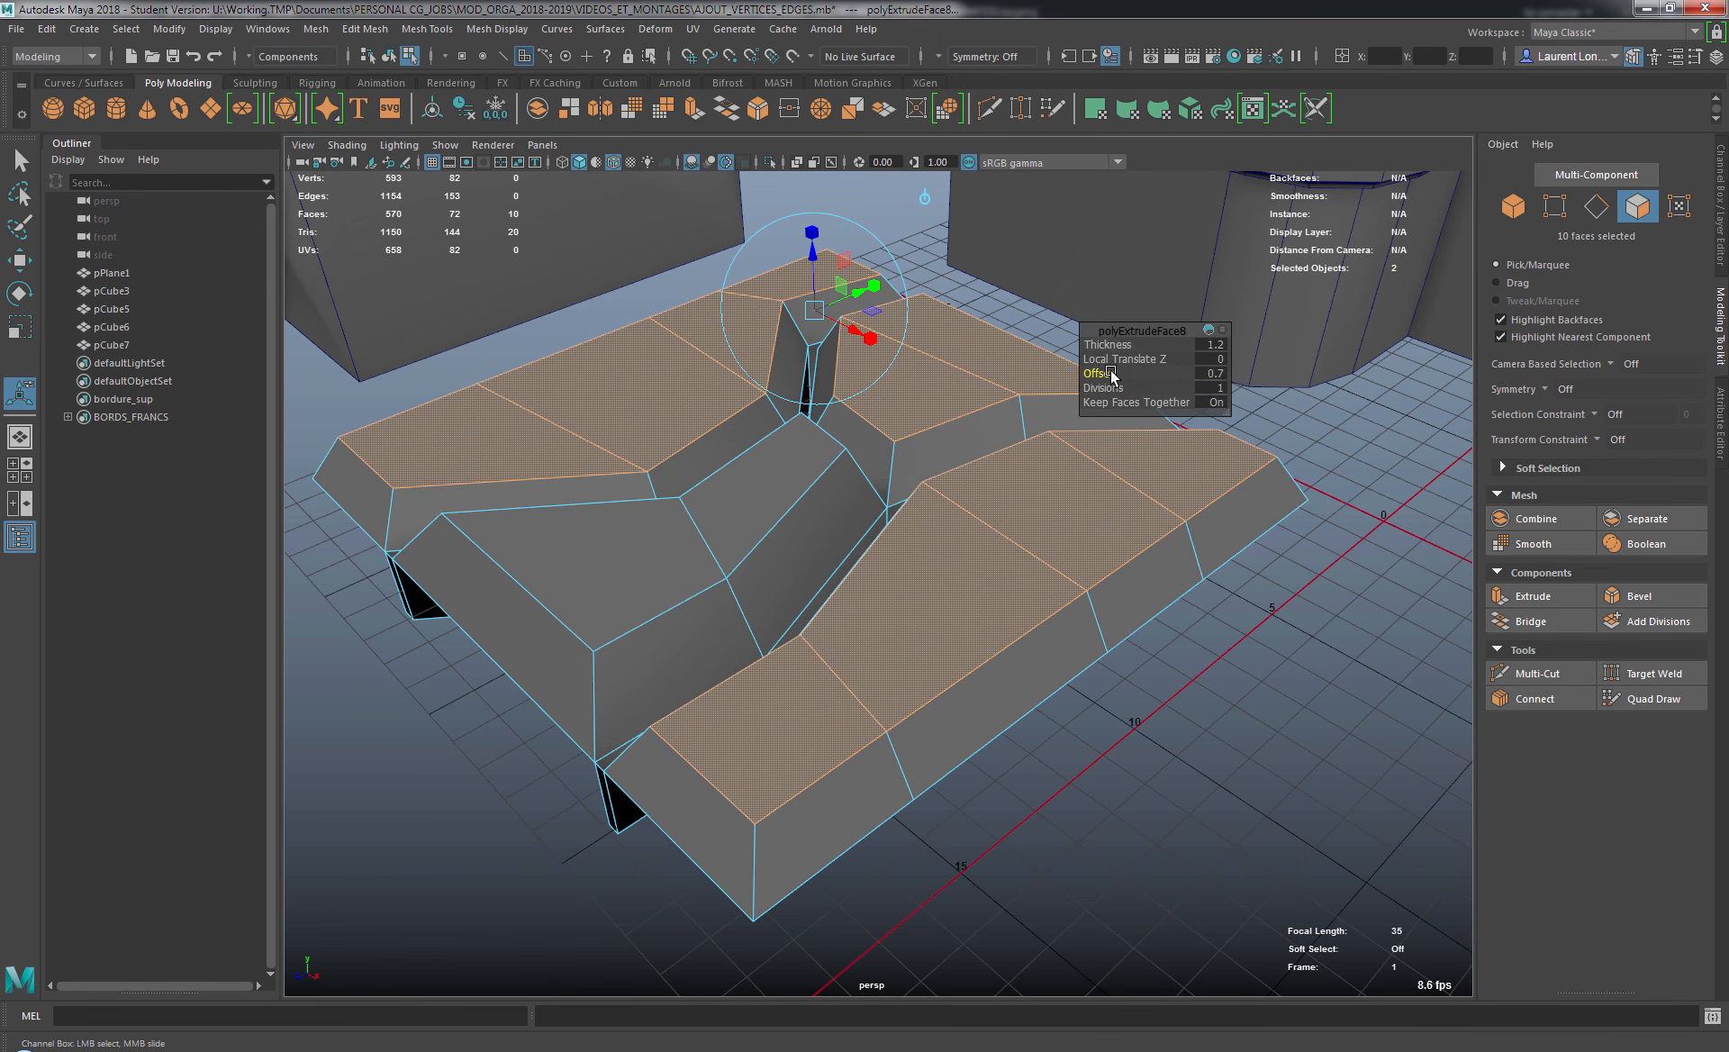
pyautogui.click(1195, 682)
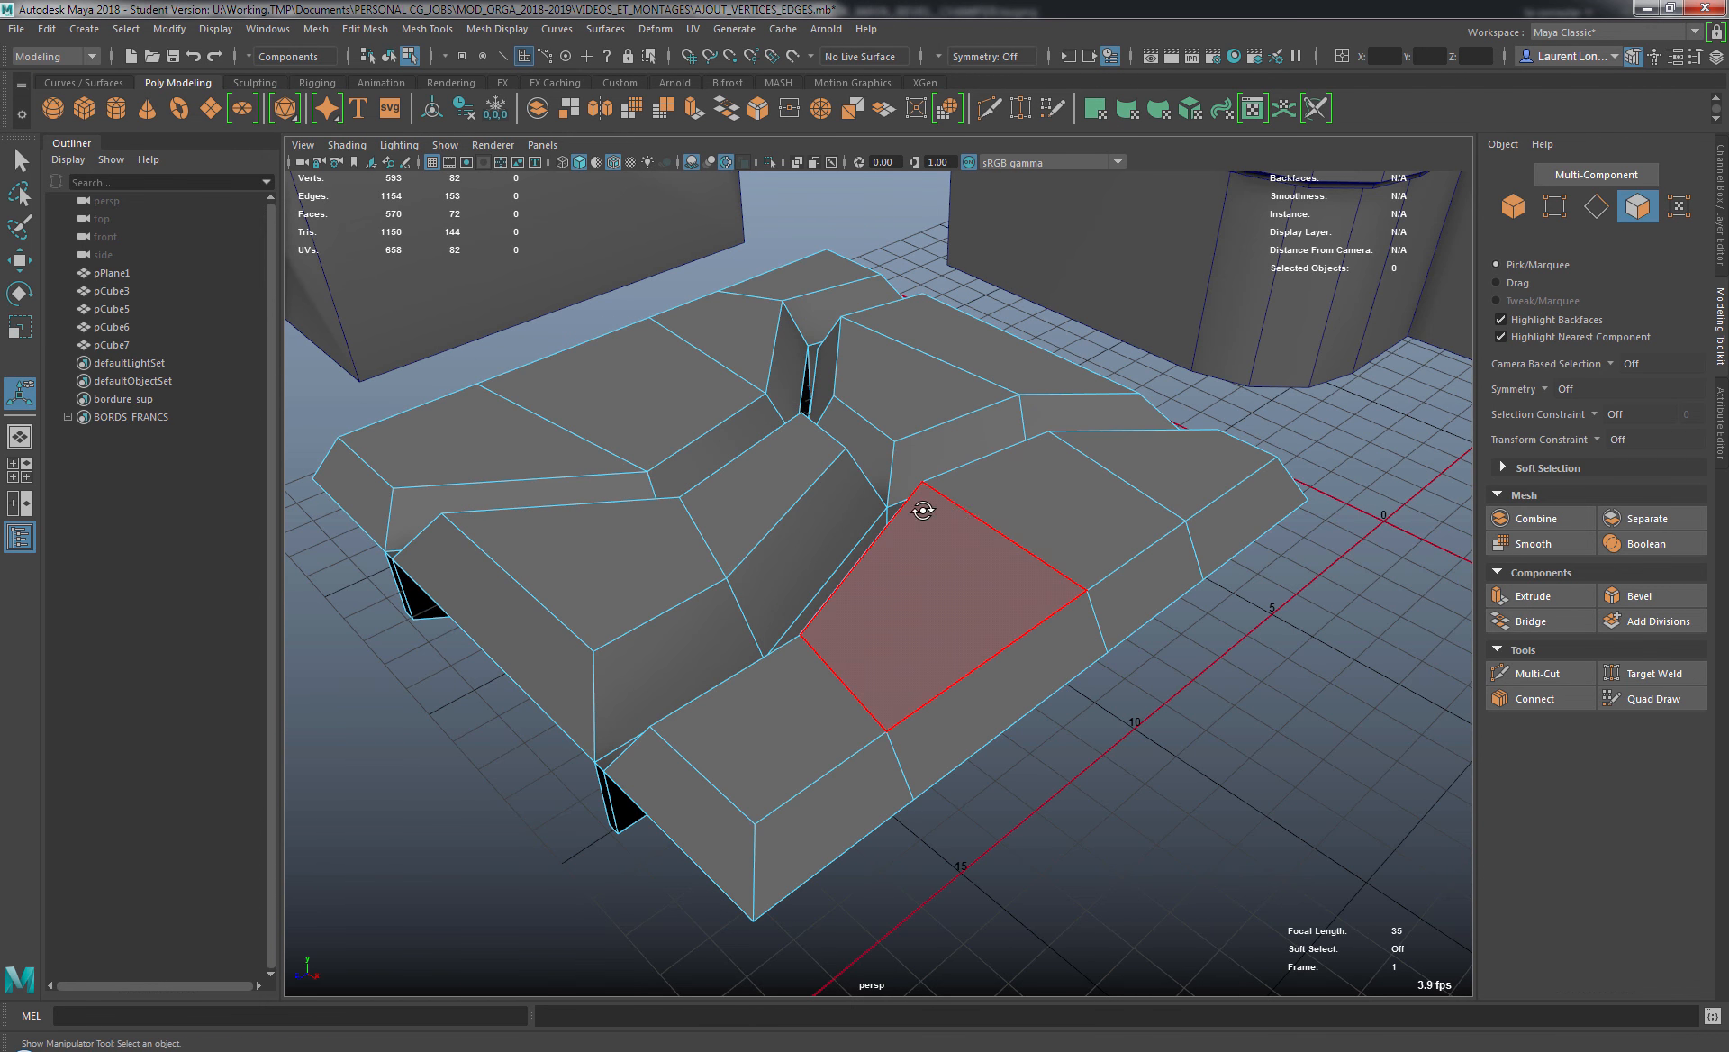
# Lower the two top faces of the raised block between the grooves slightly, to a height of about 2.38.
pyautogui.keyDown('alt'); pyautogui.moveTo(923, 511); pyautogui.dragTo(969, 349); pyautogui.keyUp('alt')
pyautogui.click(973, 397)
pyautogui.keyDown('shift'); pyautogui.click(1117, 387); pyautogui.keyUp('shift')
pyautogui.press('w')
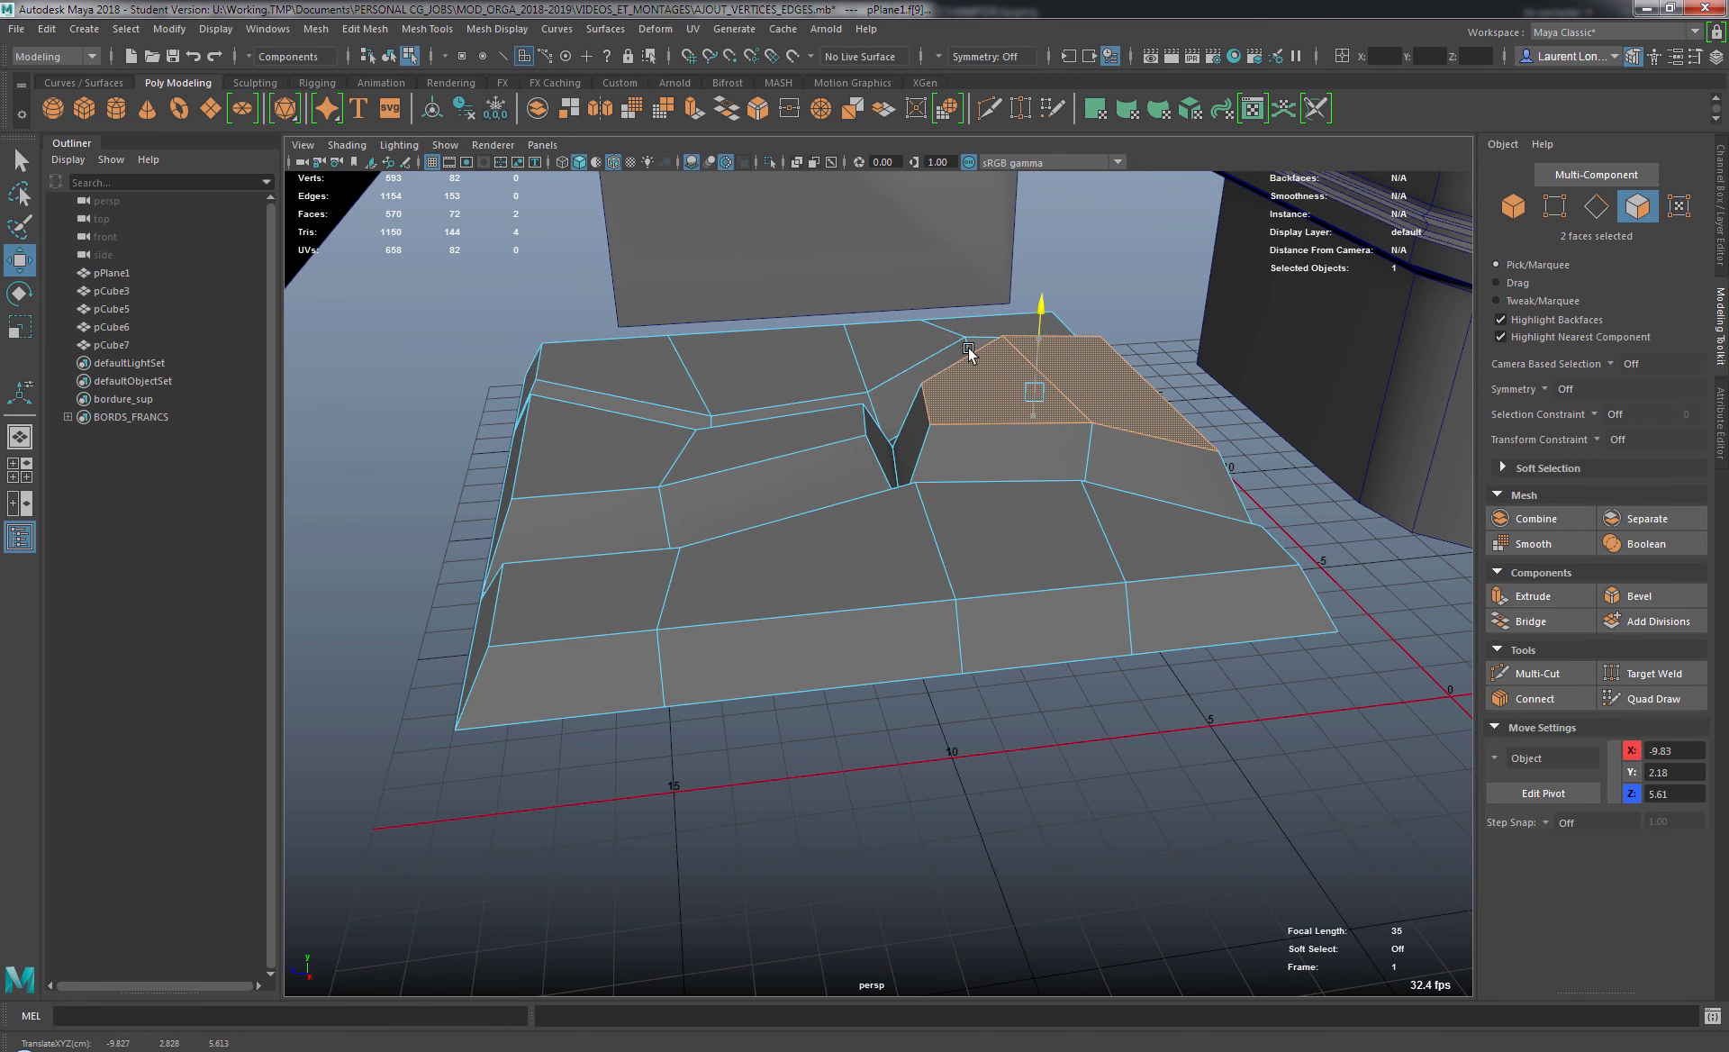
pyautogui.click(760, 444)
pyautogui.keyDown('shift'); pyautogui.click(594, 446); pyautogui.keyUp('shift')
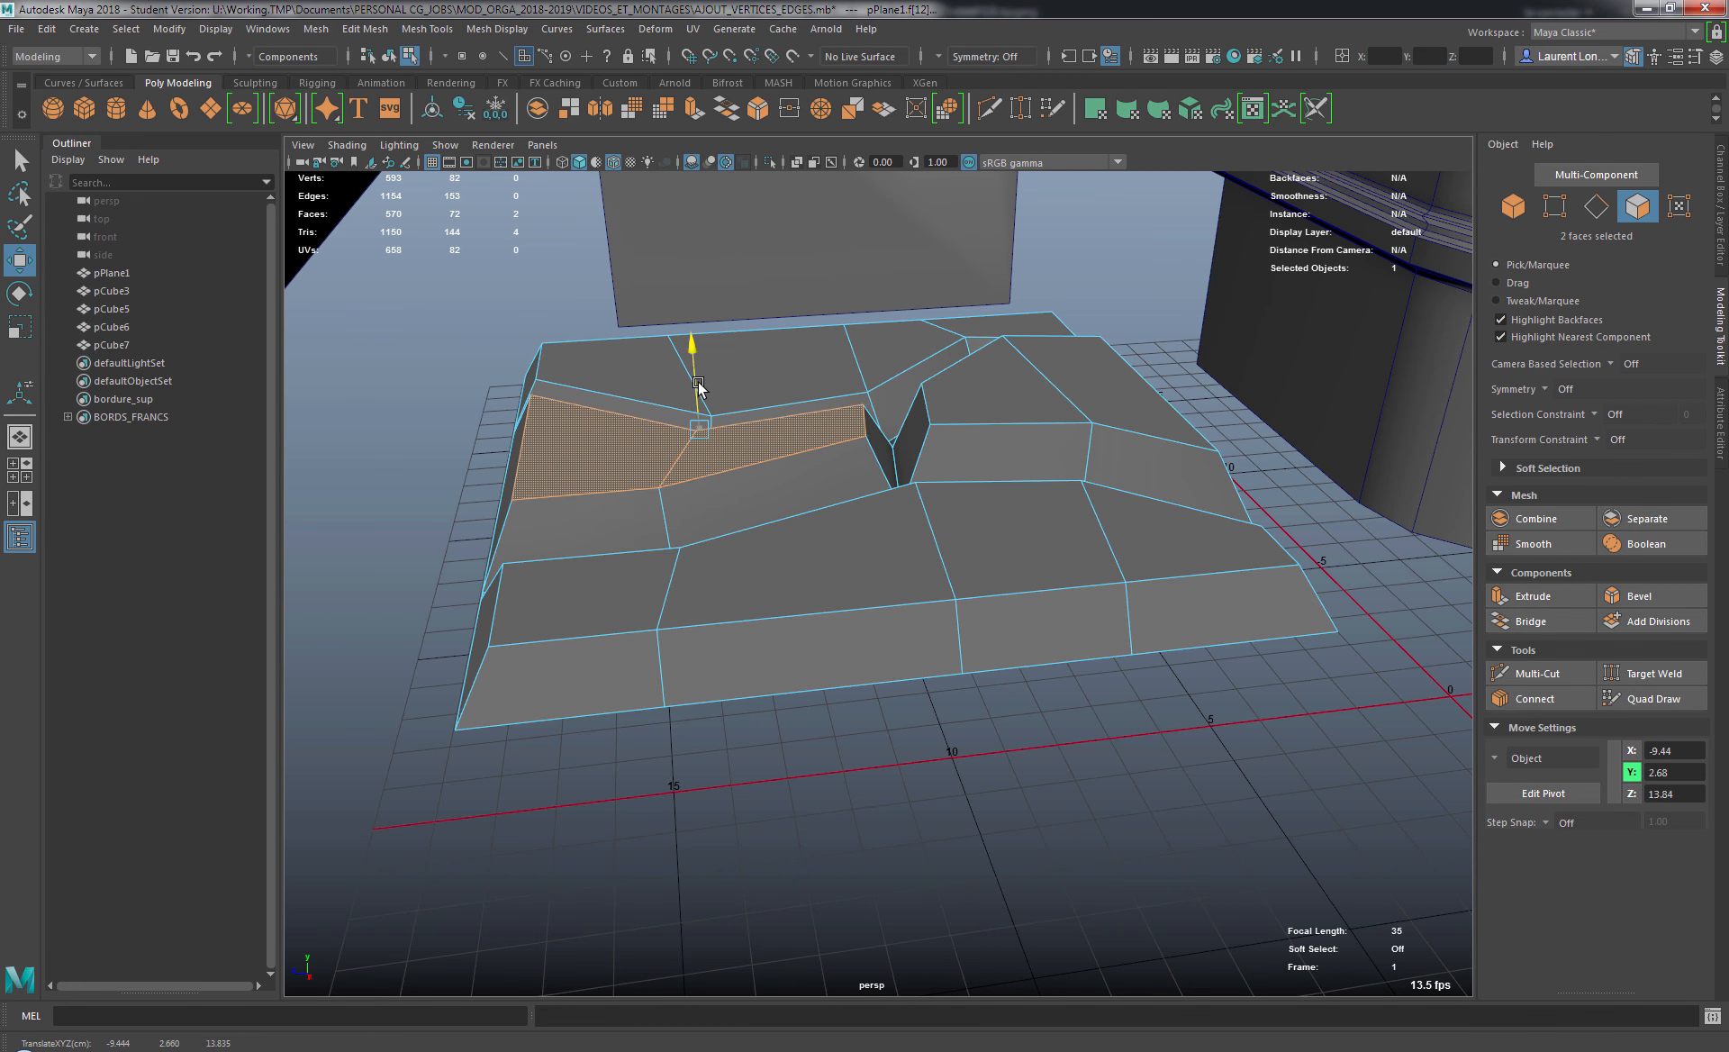
pyautogui.moveTo(699, 385); pyautogui.dragTo(697, 375)
# Raise the two central top faces of the outer block nearest the red grid axis.
pyautogui.click(841, 570)
pyautogui.keyDown('shift'); pyautogui.click(986, 549); pyautogui.keyUp('shift')
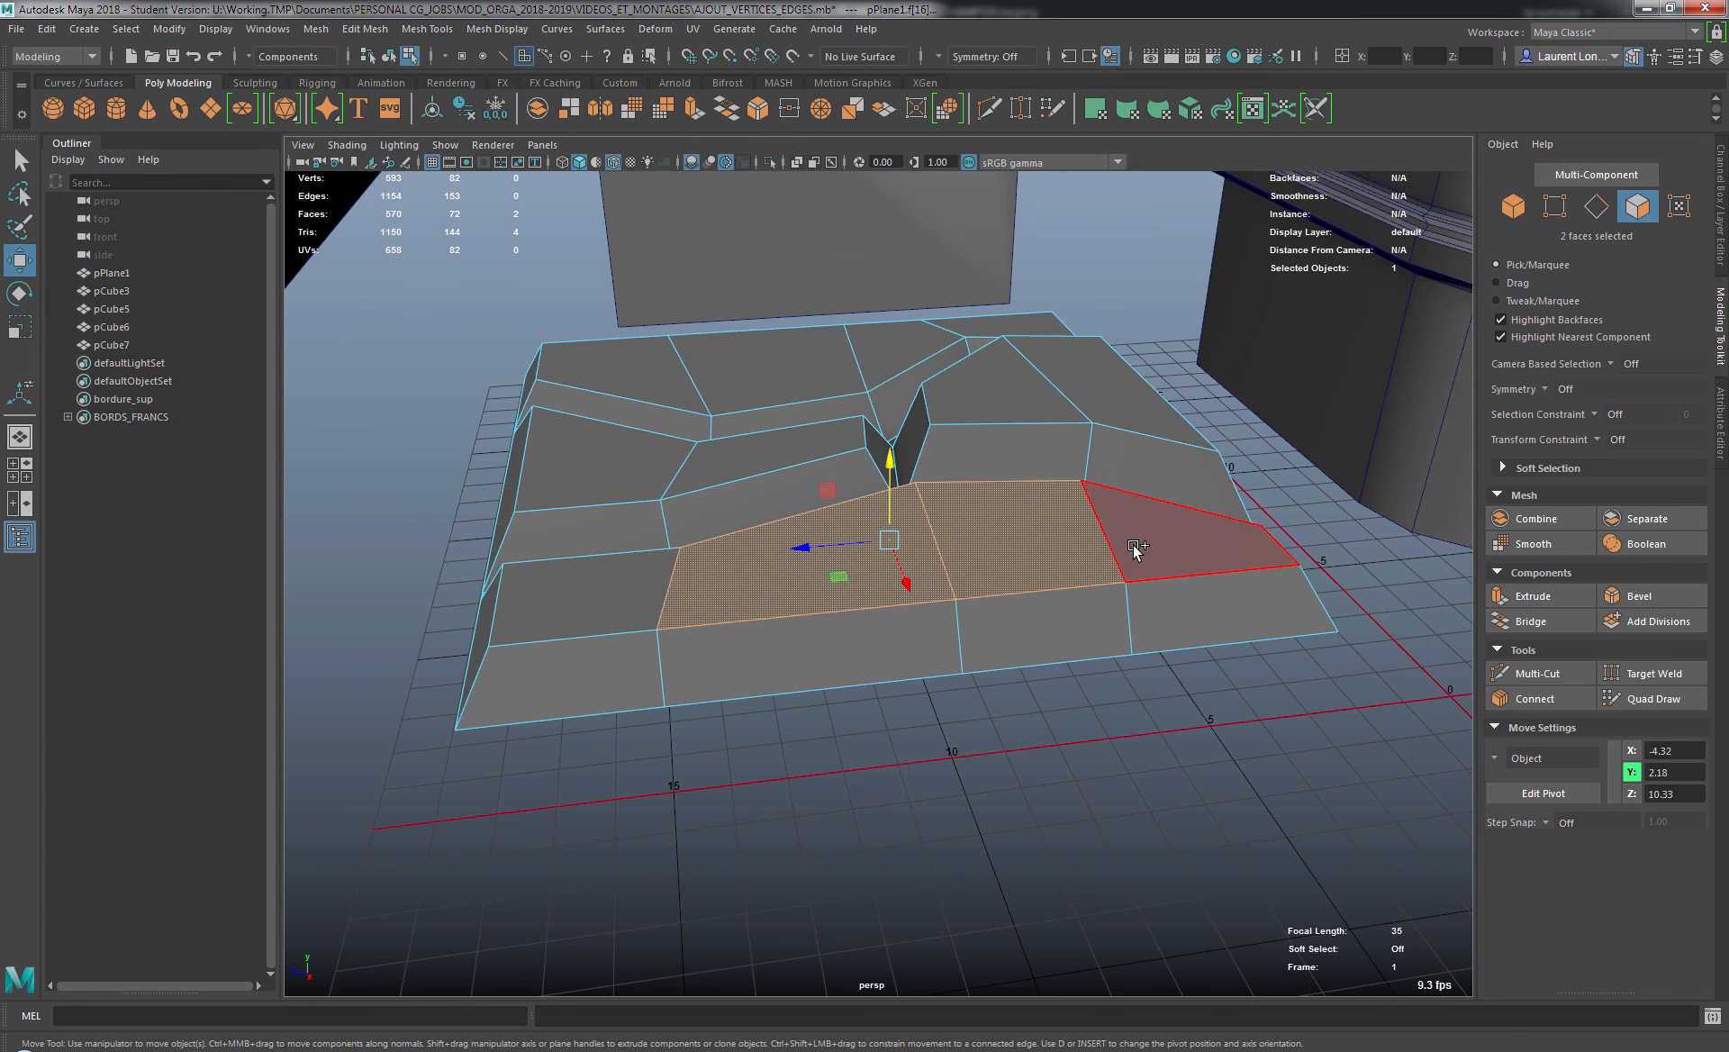
pyautogui.keyDown('shift'); pyautogui.click(1152, 551); pyautogui.keyUp('shift')
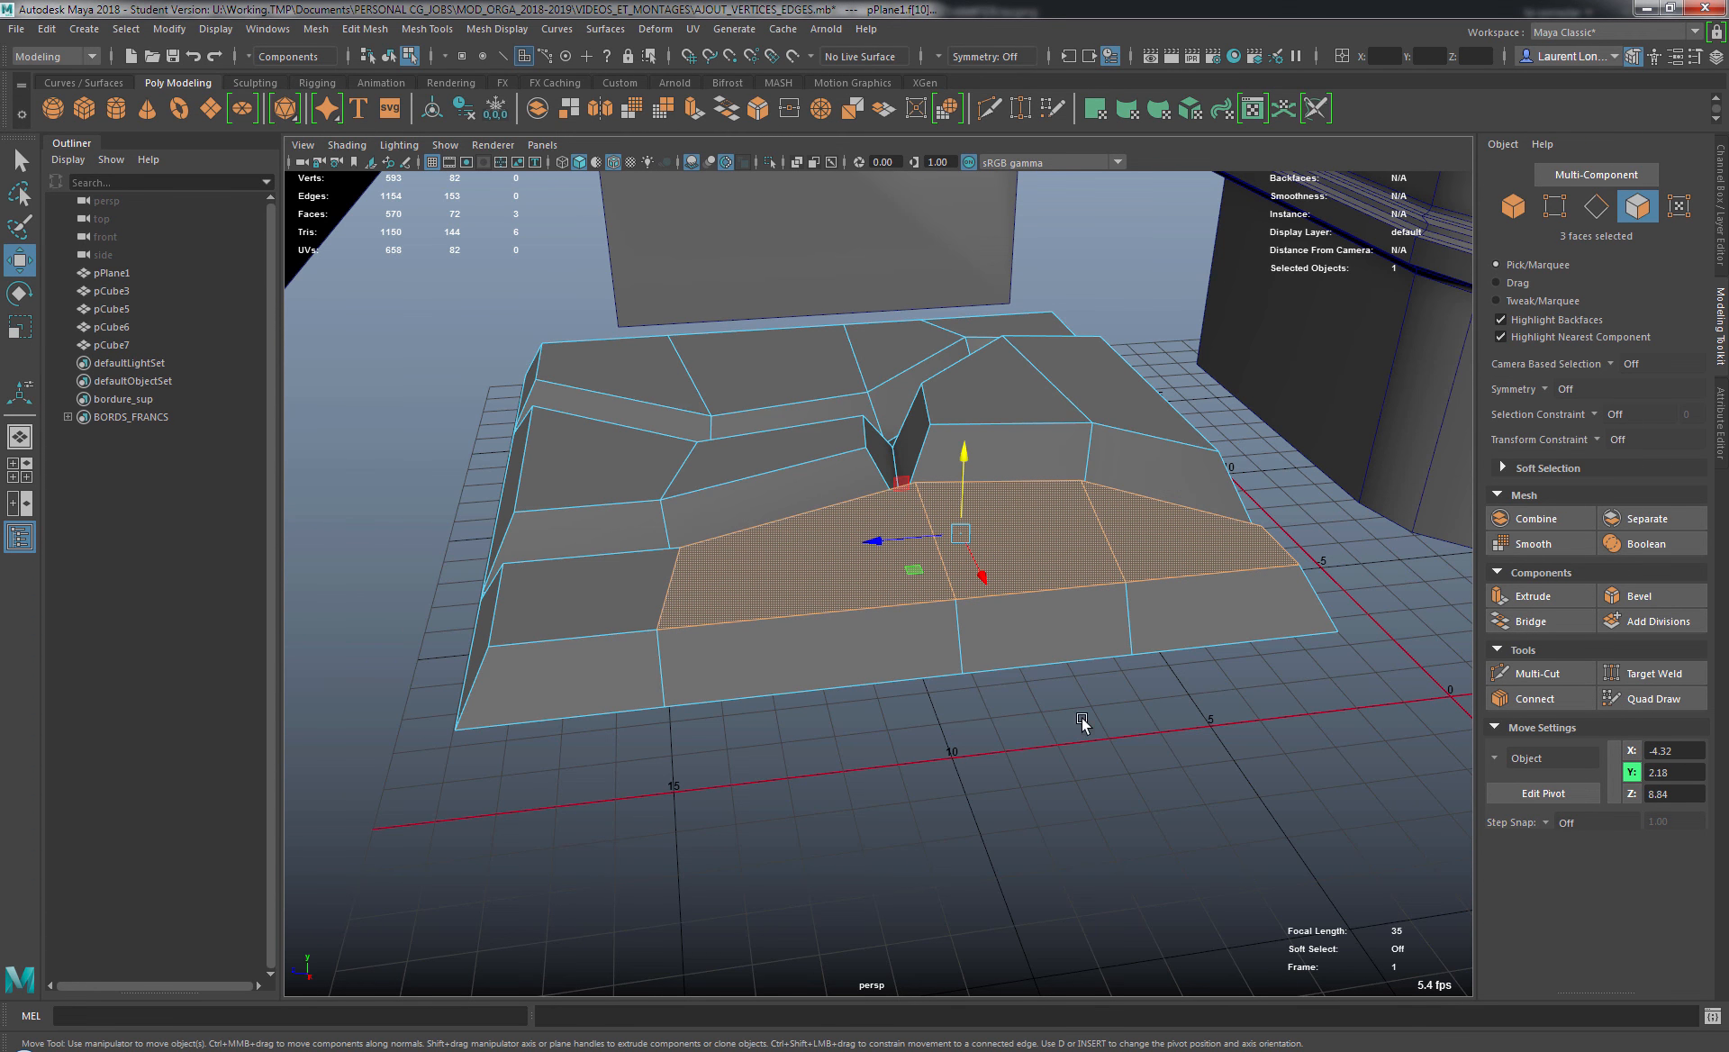
pyautogui.click(1092, 739)
pyautogui.click(942, 551)
pyautogui.keyDown('shift'); pyautogui.click(865, 590); pyautogui.keyUp('shift')
pyautogui.keyDown('alt'); pyautogui.moveTo(861, 596); pyautogui.dragTo(920, 590); pyautogui.keyUp('alt')
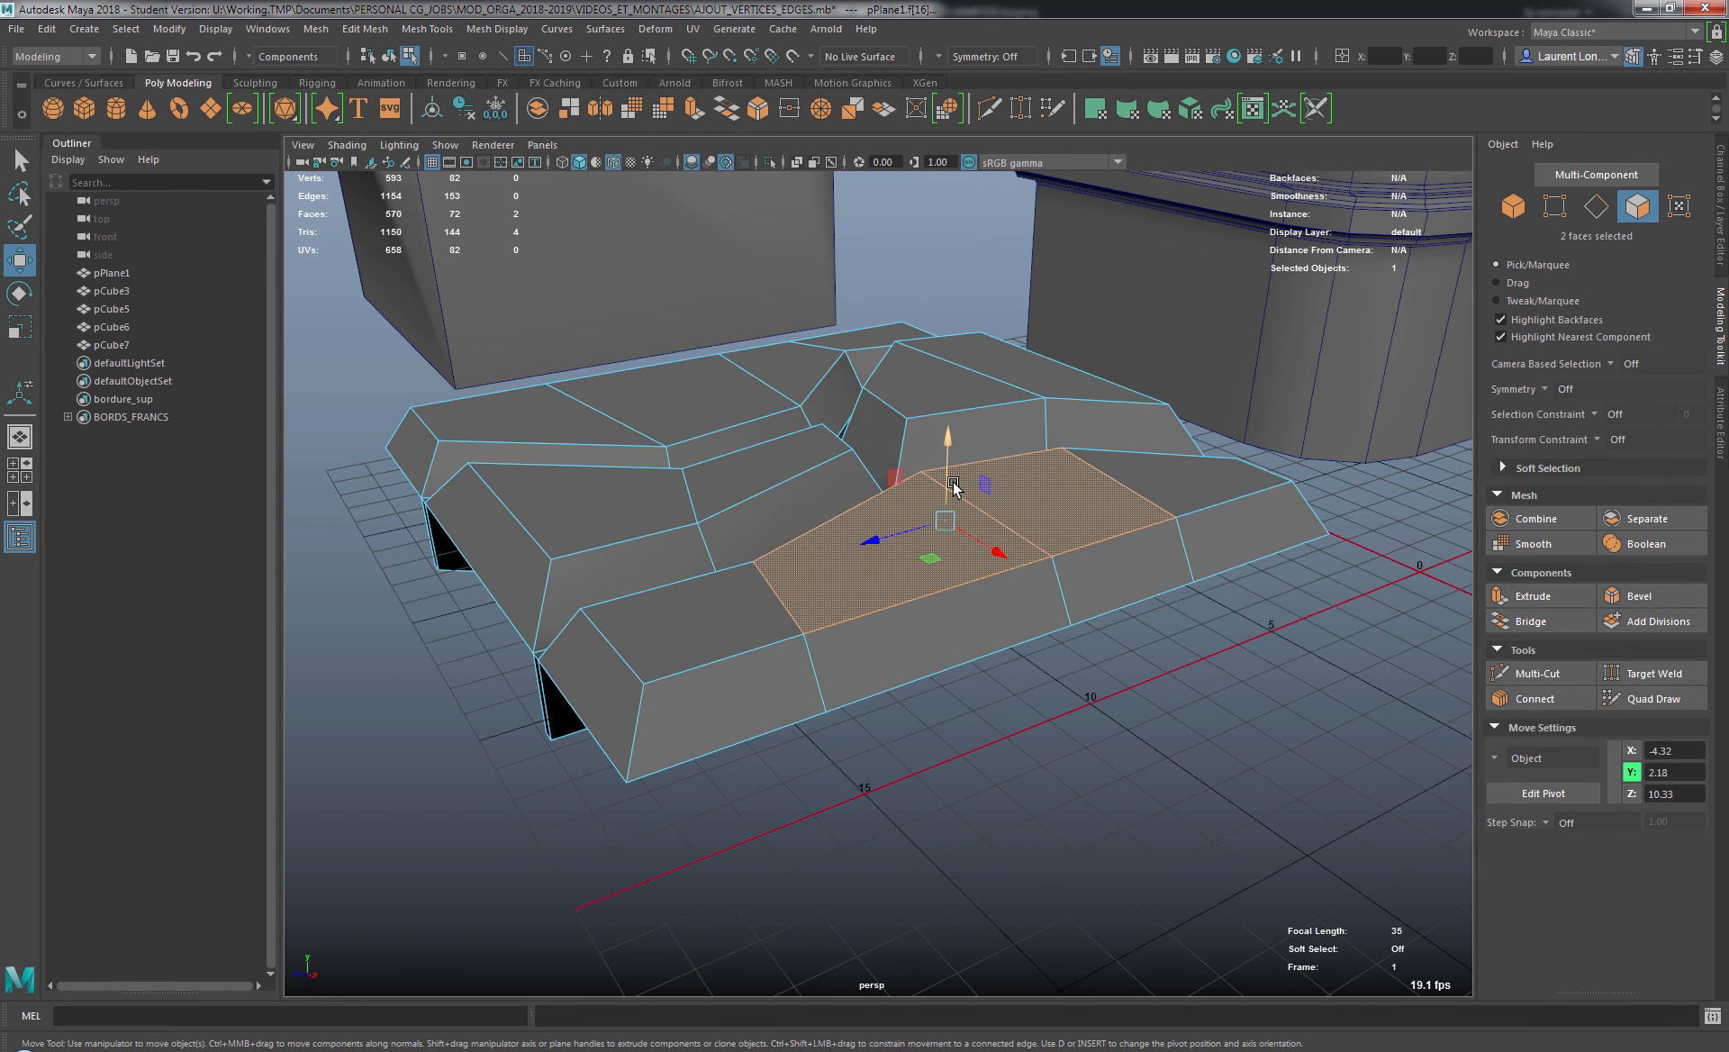
pyautogui.moveTo(954, 487); pyautogui.dragTo(606, 559)
# Raise one central top face of the outer block on the opposite side of the grooves.
pyautogui.click(537, 510)
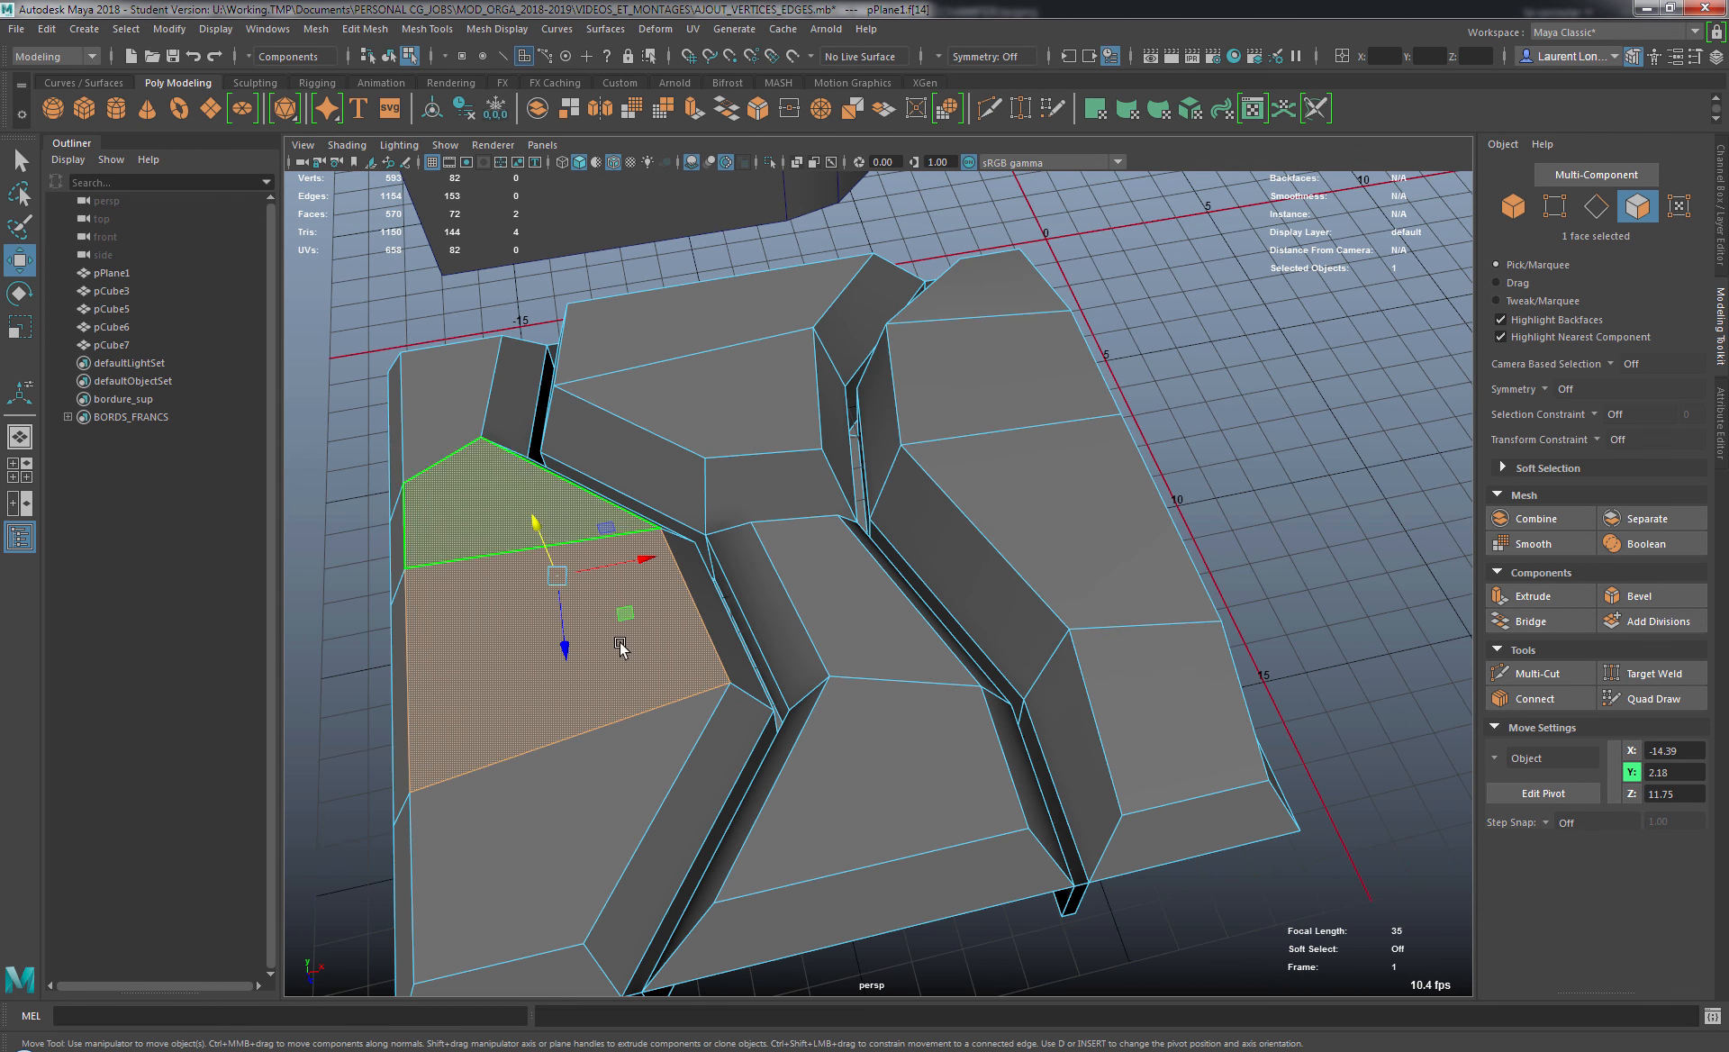
pyautogui.keyDown('alt'); pyautogui.moveTo(621, 645); pyautogui.dragTo(466, 595); pyautogui.keyUp('alt')
pyautogui.moveTo(652, 362); pyautogui.dragTo(658, 315)
# Raise one top face at each end of the middle row, to heights of about 3.44 and 3.29.
pyautogui.keyDown('alt'); pyautogui.moveTo(678, 482); pyautogui.dragTo(604, 502); pyautogui.keyUp('alt')
pyautogui.click(610, 502)
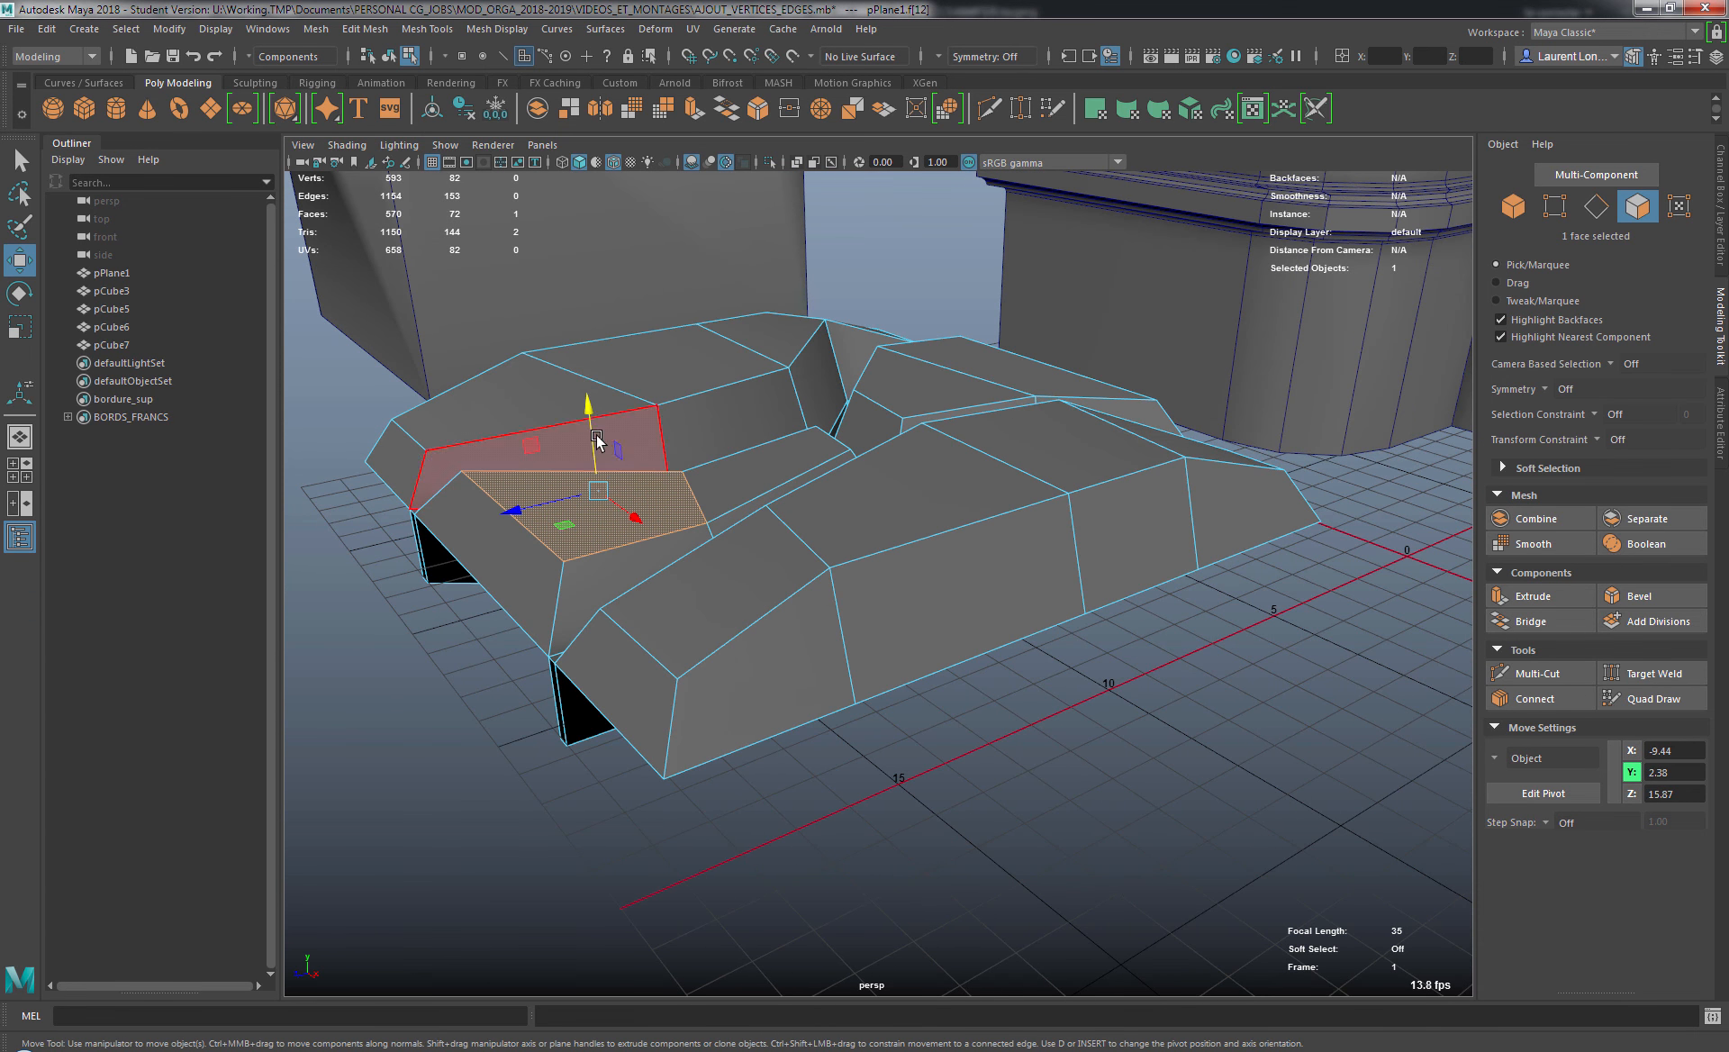
pyautogui.moveTo(597, 438); pyautogui.dragTo(590, 407)
pyautogui.keyDown('alt'); pyautogui.moveTo(693, 495); pyautogui.dragTo(678, 486); pyautogui.keyUp('alt')
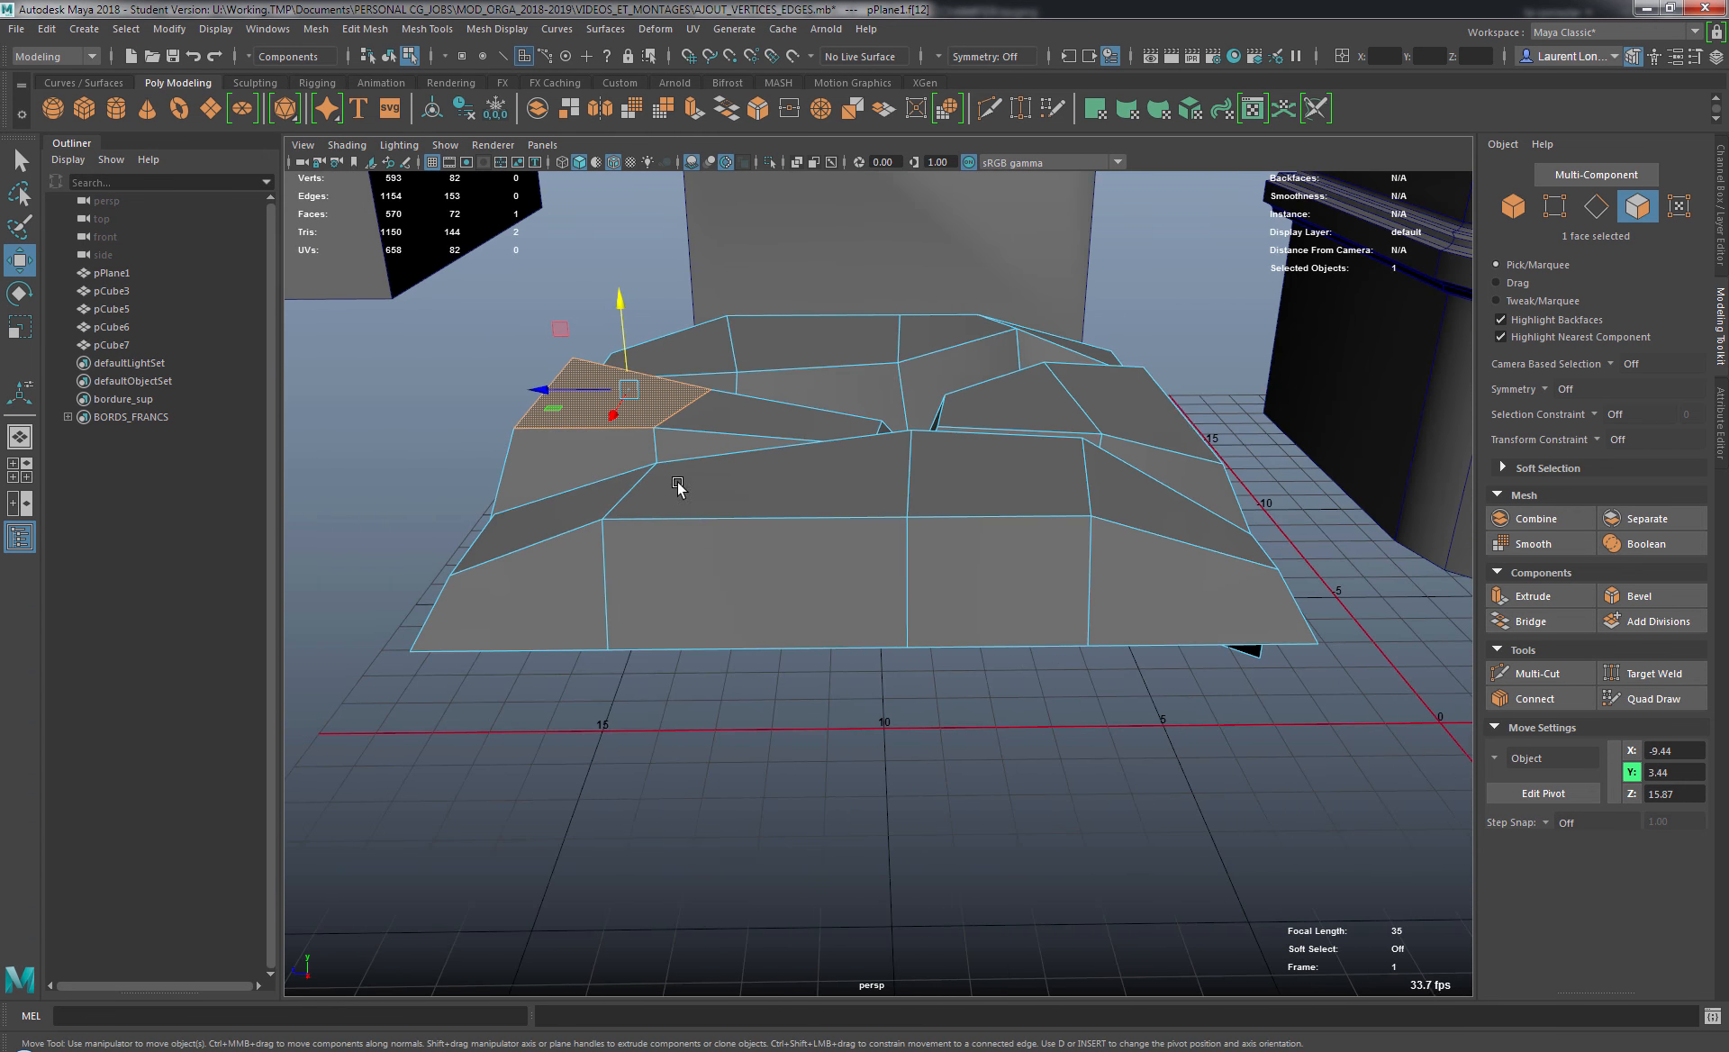
pyautogui.moveTo(1132, 358); pyautogui.dragTo(1127, 338)
# Return the grooved plane to object mode and clear the selection to view the uneven blocks.
pyautogui.keyDown('alt'); pyautogui.moveTo(817, 430); pyautogui.dragTo(862, 441); pyautogui.keyUp('alt')
pyautogui.rightClick(862, 441)
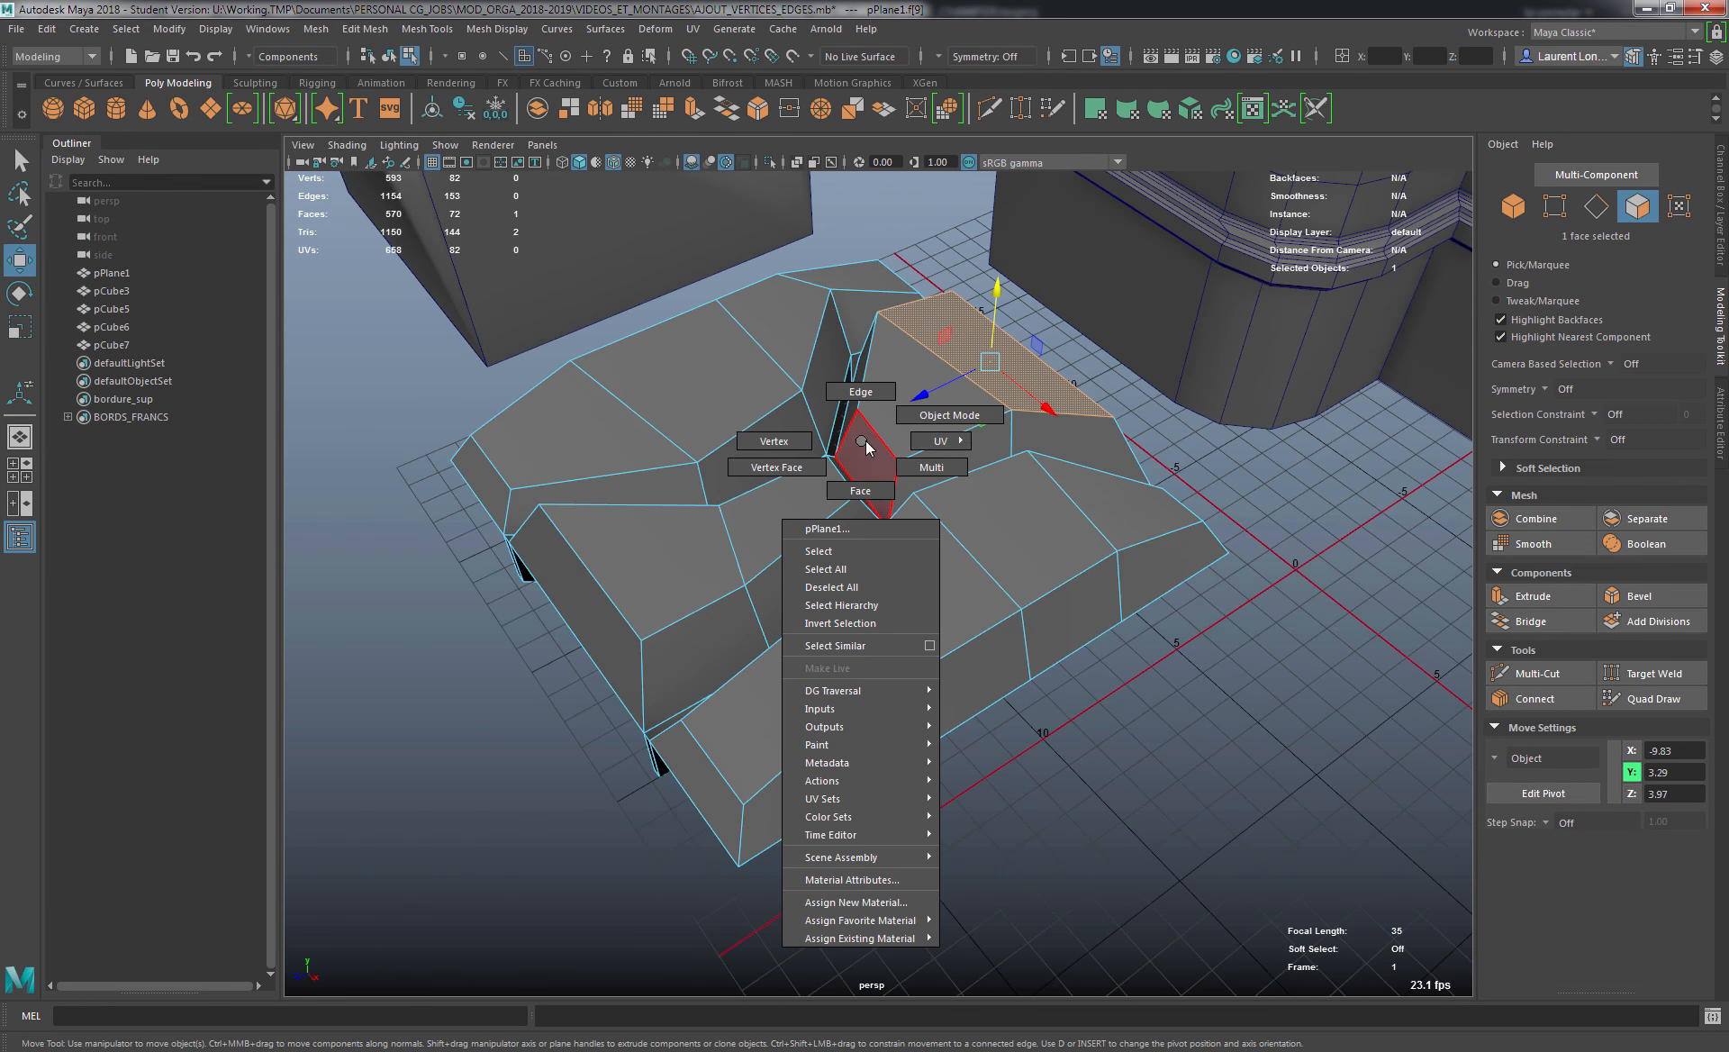
pyautogui.moveTo(862, 441); pyautogui.dragTo(949, 415, button='right')
pyautogui.click(1021, 715)
pyautogui.keyDown('alt'); pyautogui.moveTo(1024, 717); pyautogui.dragTo(958, 734); pyautogui.keyUp('alt')
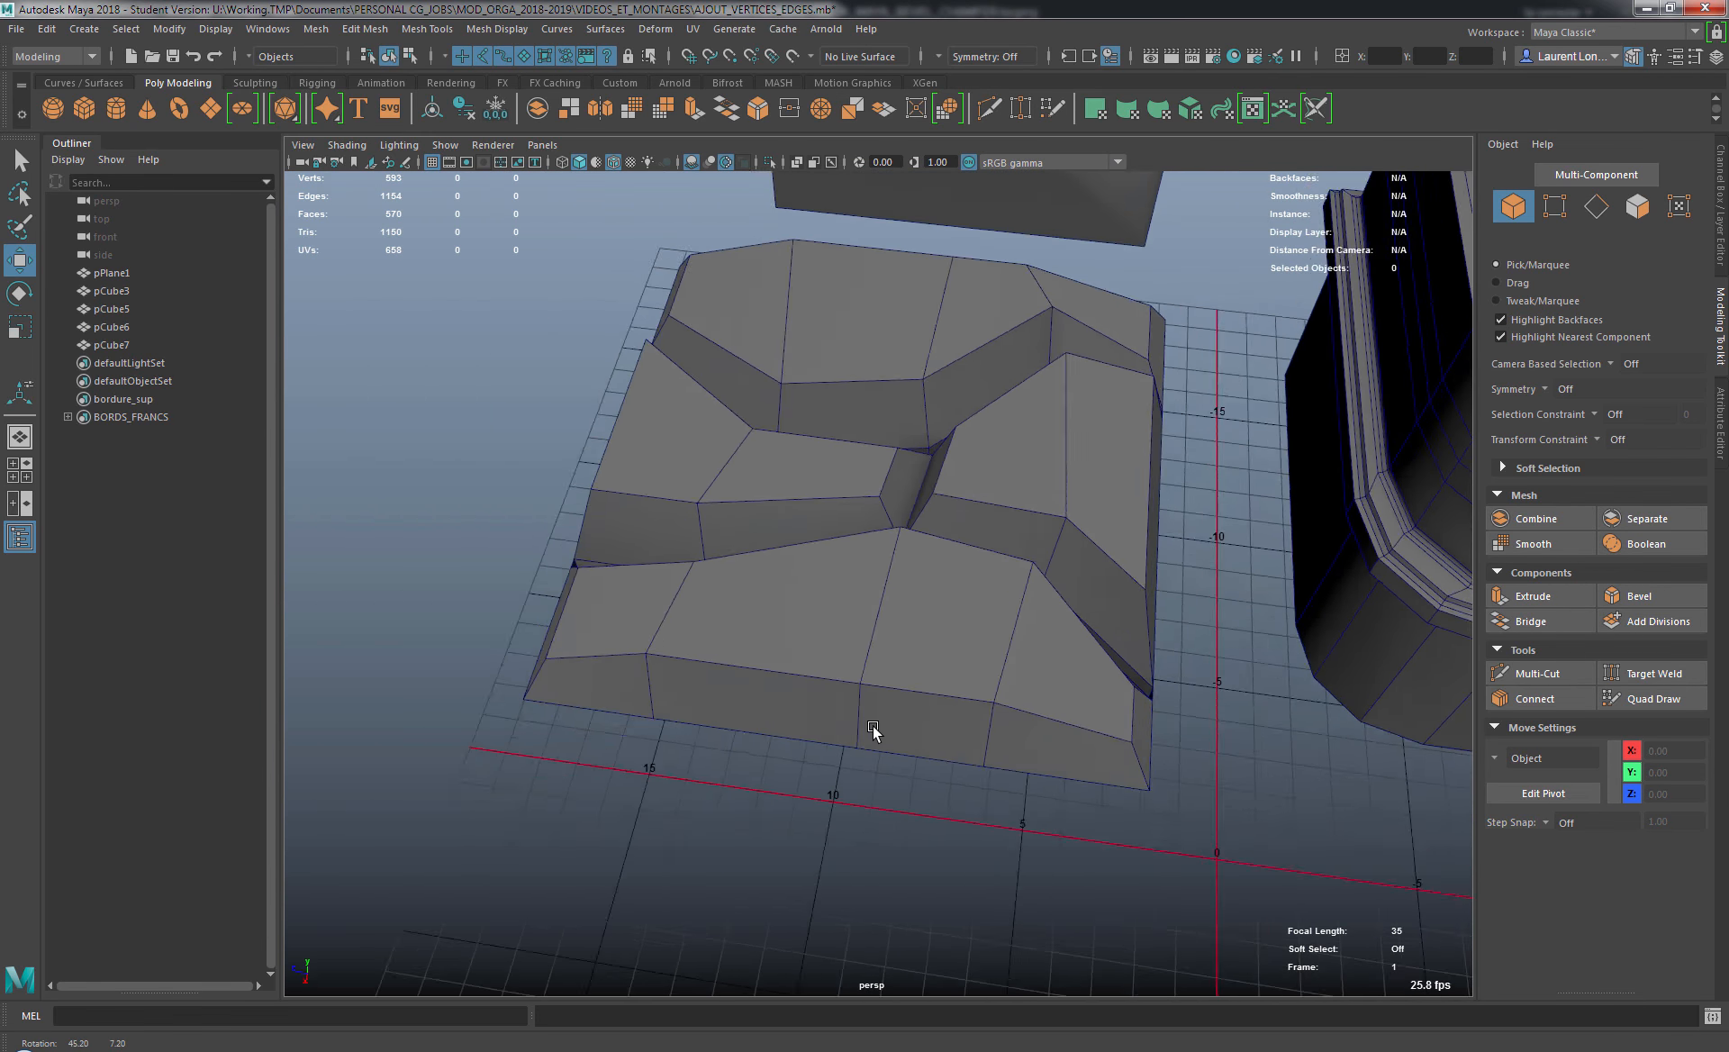